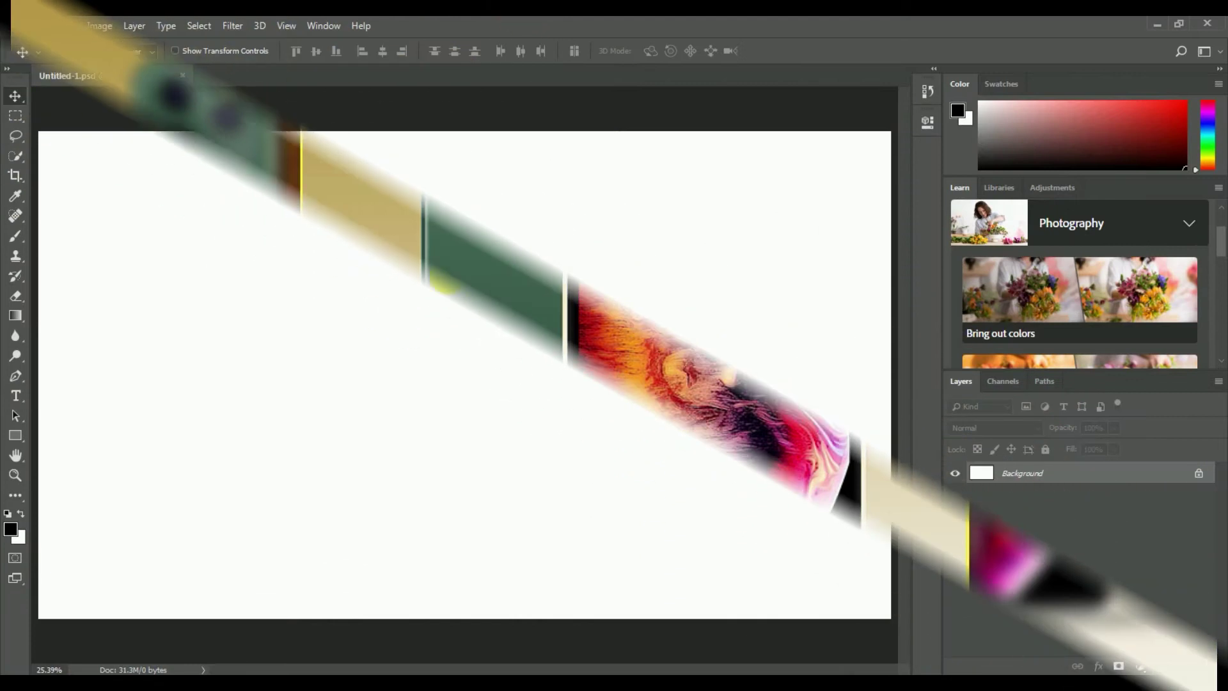
Choose the Rectangle tool in Shape mode to draw on the blank canvas
{"action": "left_click", "coordinate": [16, 437]}
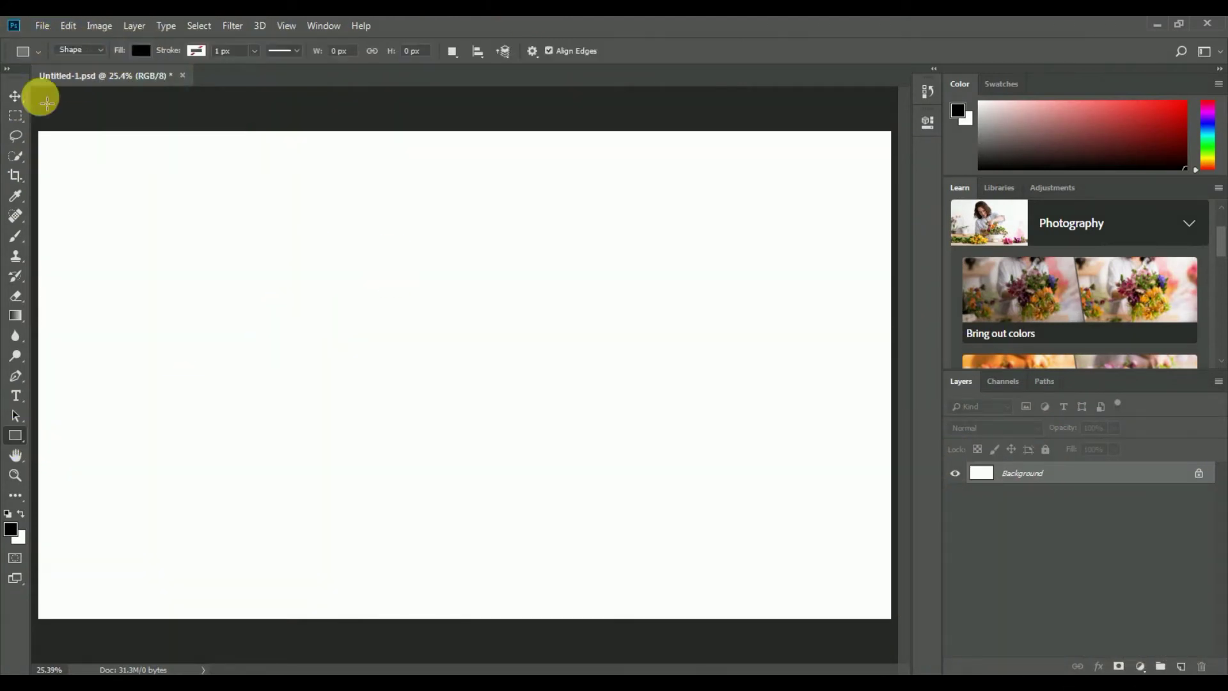
Make the shape fill a gradient using the dark green '#18- washed_away_art' preset
{"action": "left_click", "coordinate": [141, 51]}
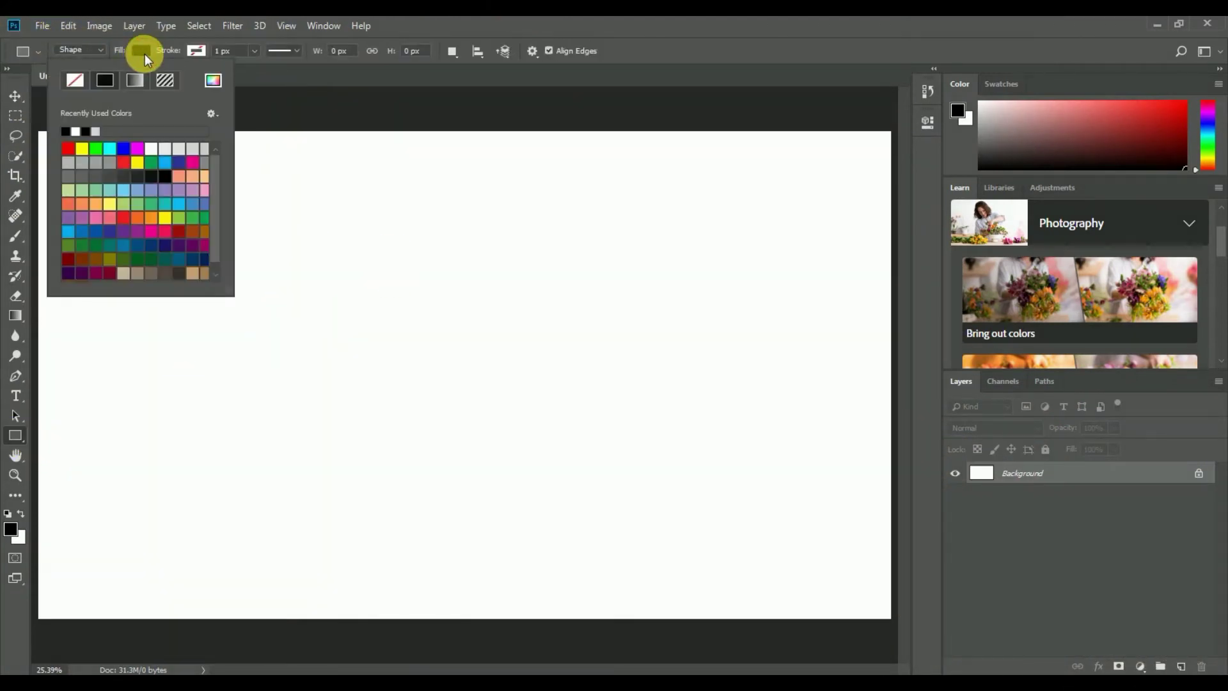
{"action": "left_click", "coordinate": [135, 80]}
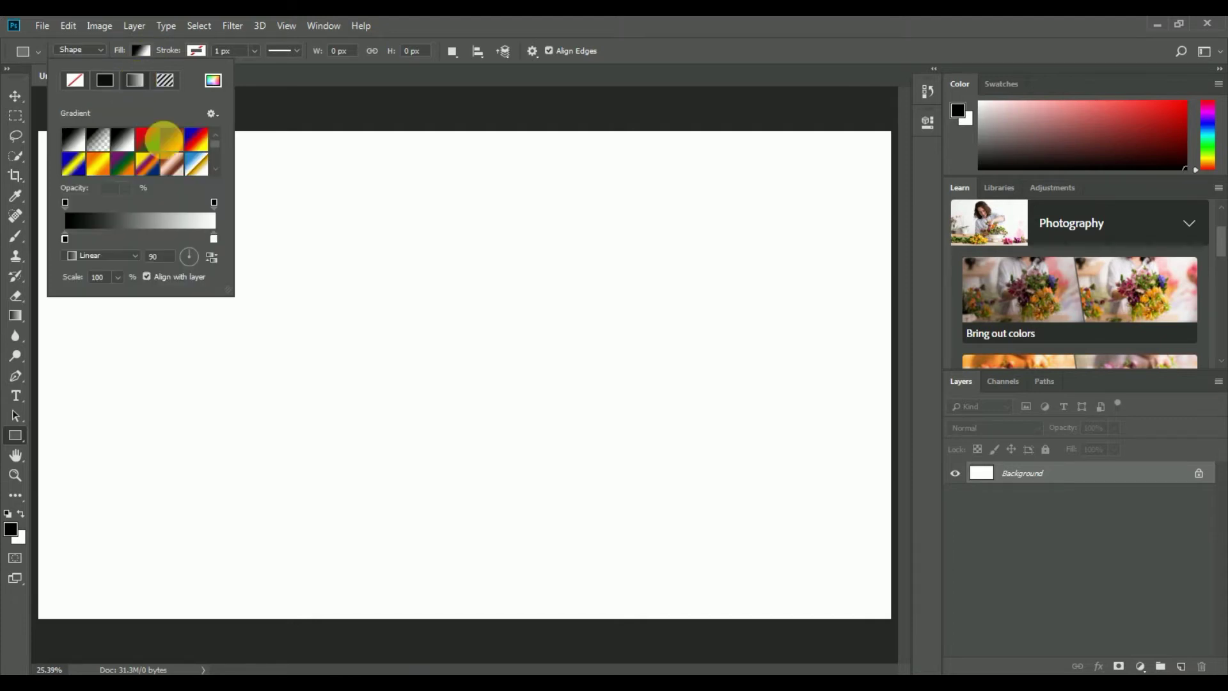
{"action": "left_click", "coordinate": [178, 222]}
{"action": "left_click_drag", "start_coordinate": [1056, 275], "coordinate": [1056, 365]}
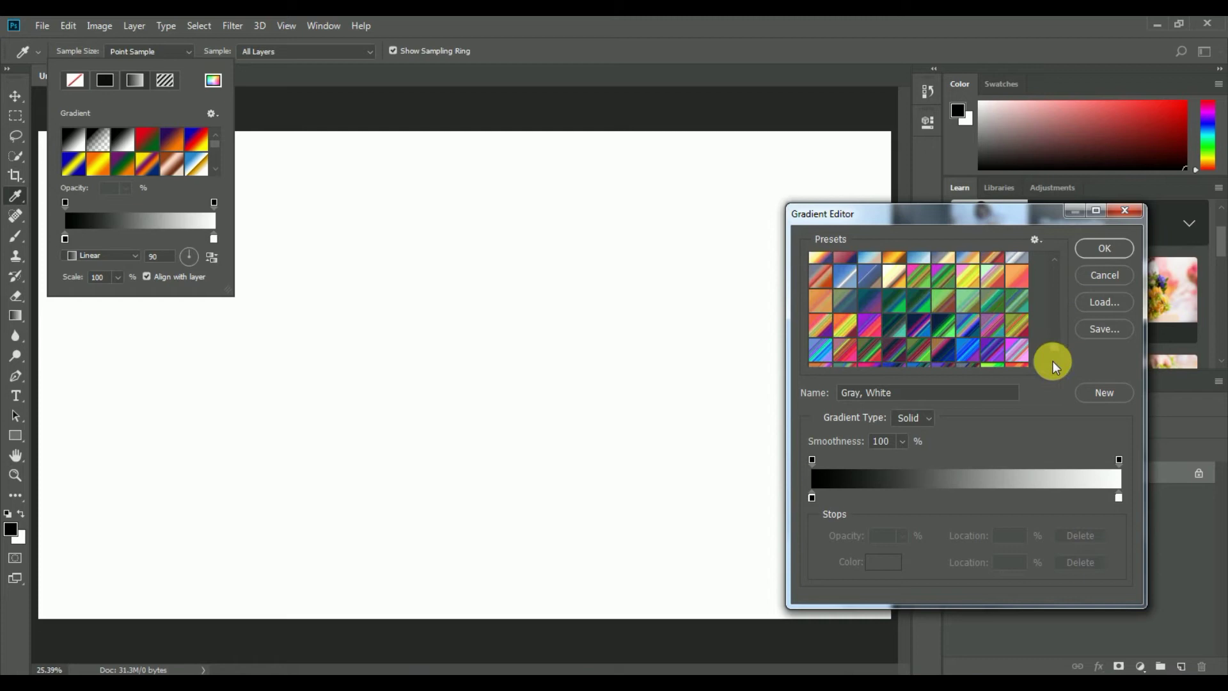
{"action": "left_click_drag", "start_coordinate": [1056, 366], "coordinate": [1056, 362]}
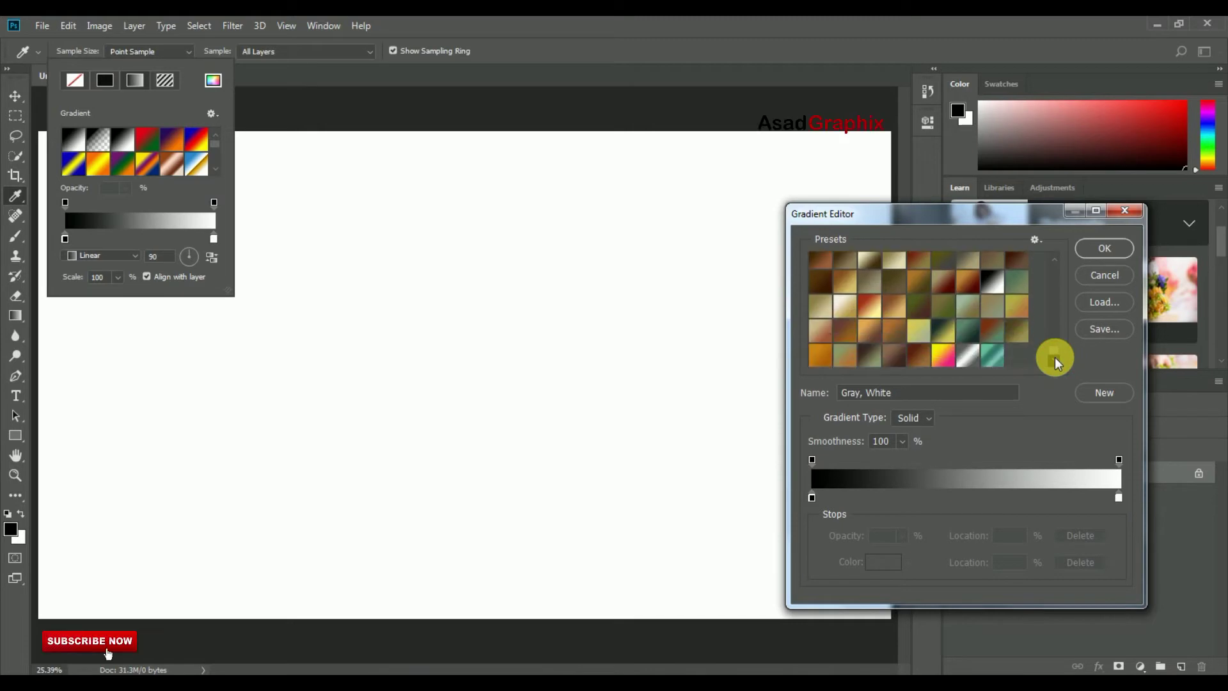
{"action": "left_click", "coordinate": [1005, 357]}
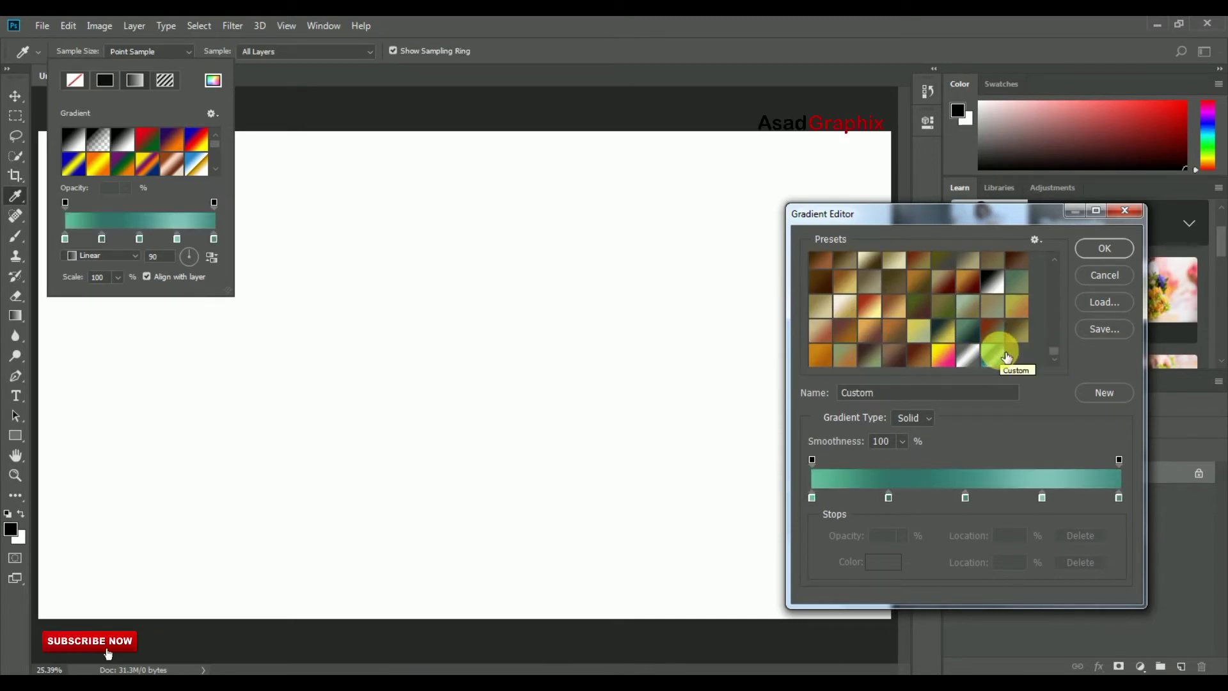
{"action": "left_click", "coordinate": [993, 356]}
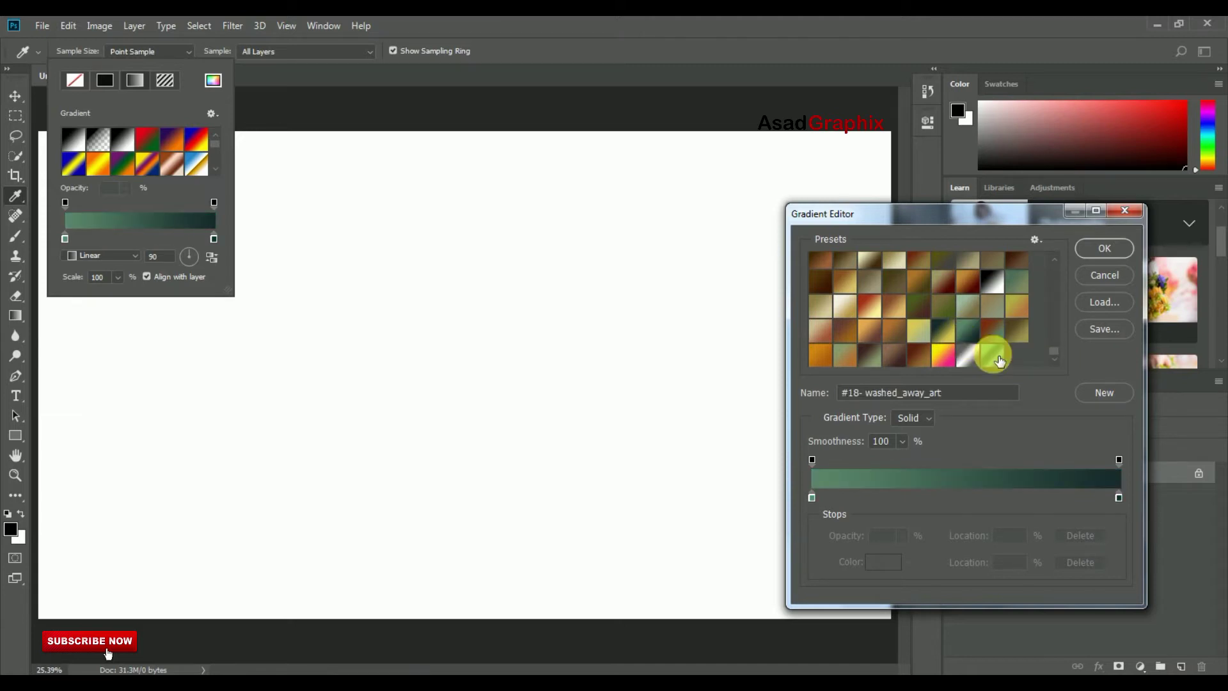
{"action": "left_click", "coordinate": [1111, 248]}
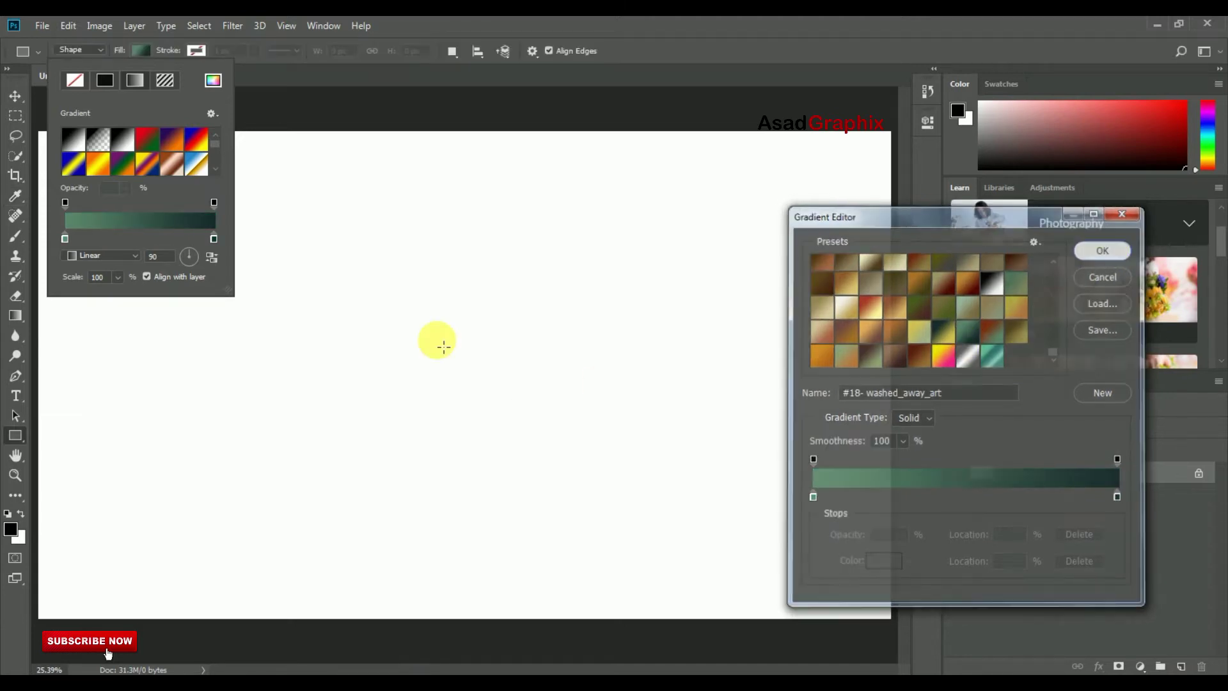
Draw a tall gradient rectangle near the canvas centre with all corners rounded to 105 px
{"action": "left_click_drag", "start_coordinate": [375, 211], "coordinate": [575, 592]}
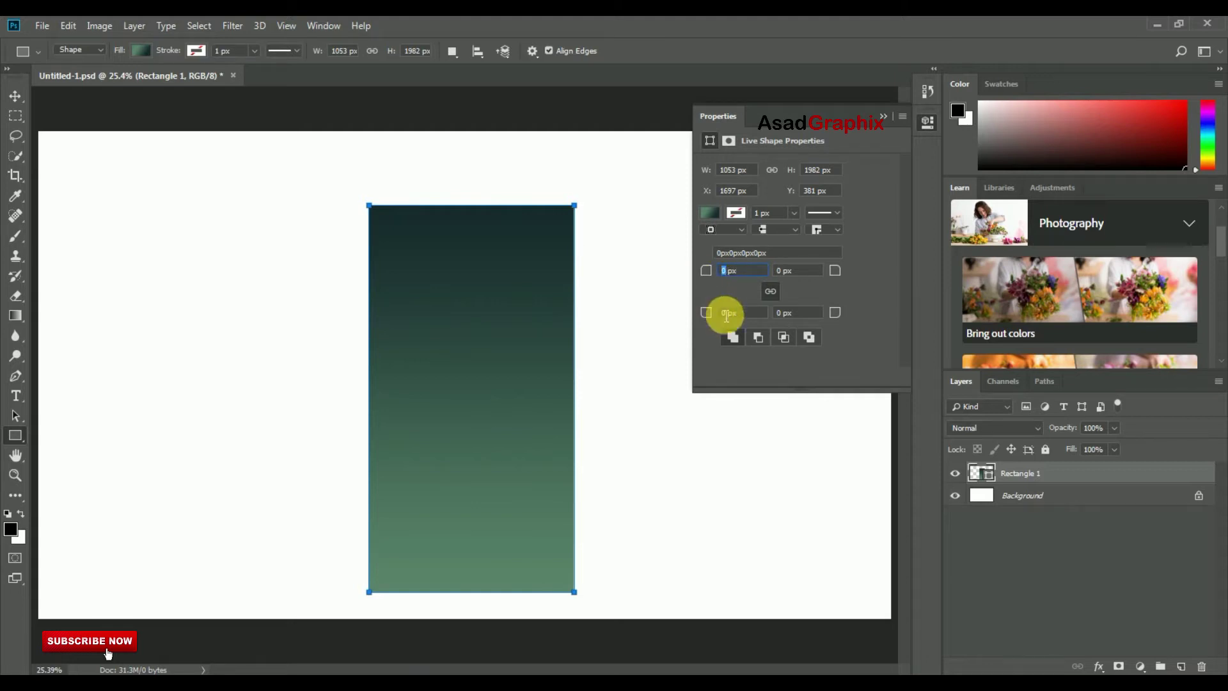
{"action": "type", "text": "1"}
{"action": "left_click", "coordinate": [809, 275]}
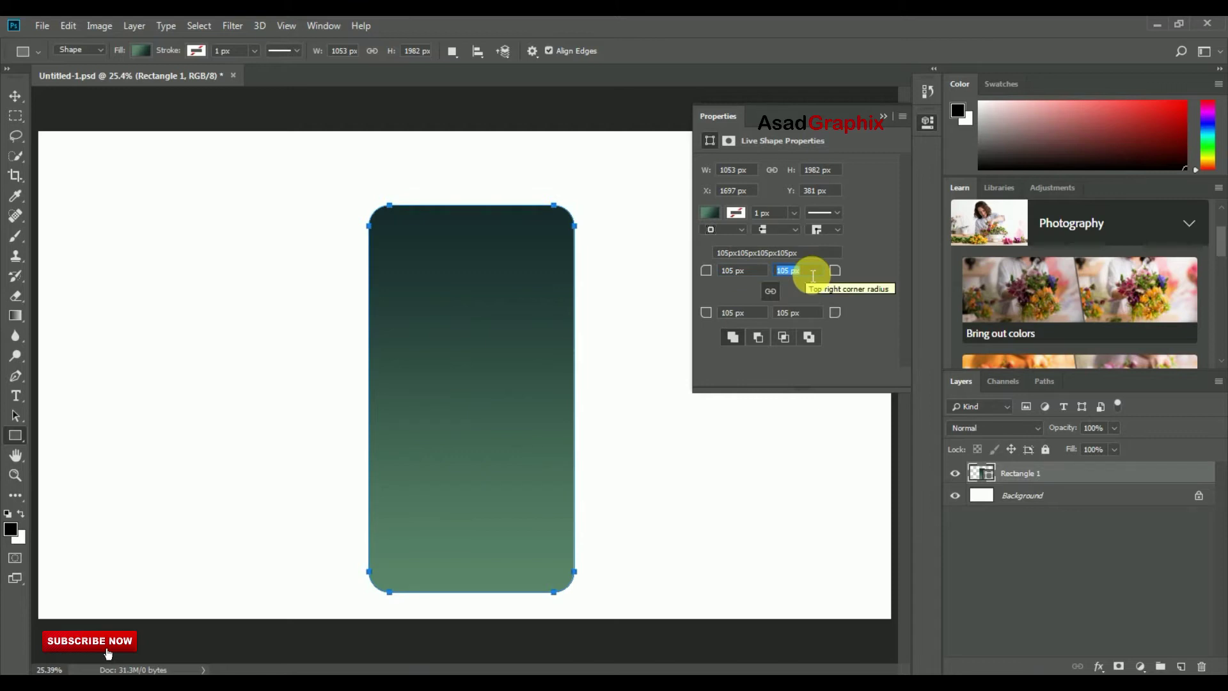
{"action": "left_click", "coordinate": [745, 278]}
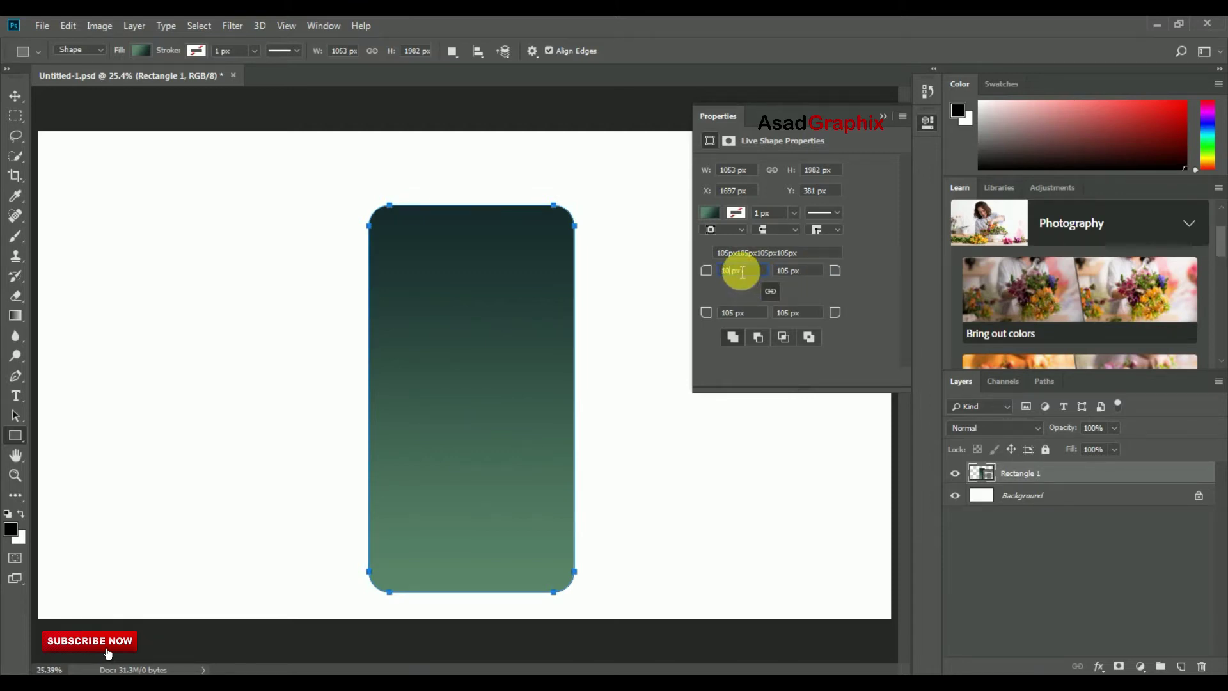
{"action": "type", "text": "115"}
{"action": "left_click", "coordinate": [885, 115]}
Nudge the rectangle up and reverse its gradient at 243% scale, light green on top
{"action": "left_click", "coordinate": [15, 95]}
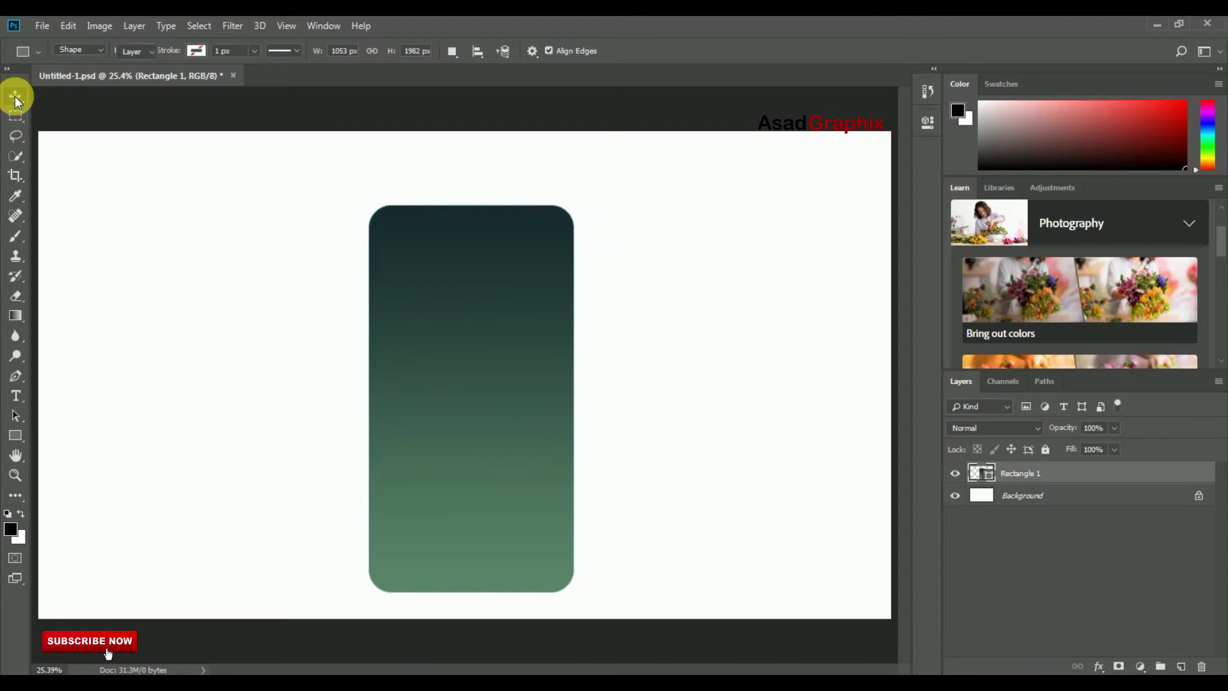
{"action": "left_click_drag", "start_coordinate": [539, 337], "coordinate": [556, 312]}
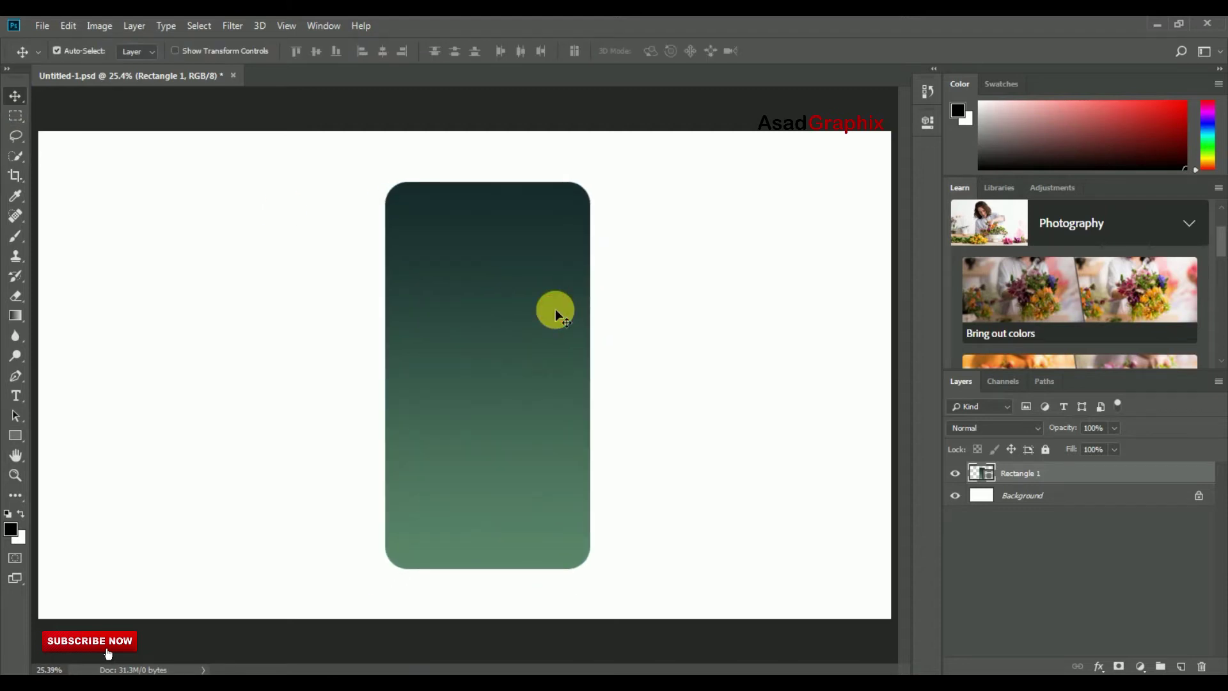
{"action": "left_click", "coordinate": [15, 435]}
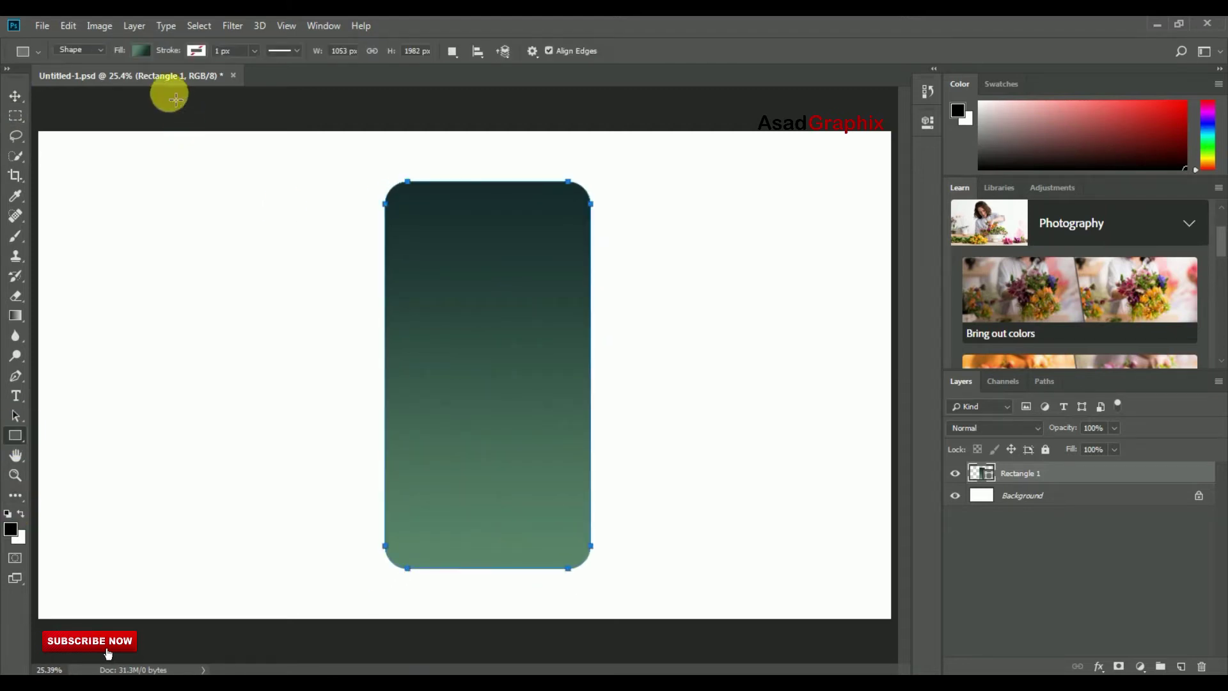
{"action": "left_click", "coordinate": [140, 51]}
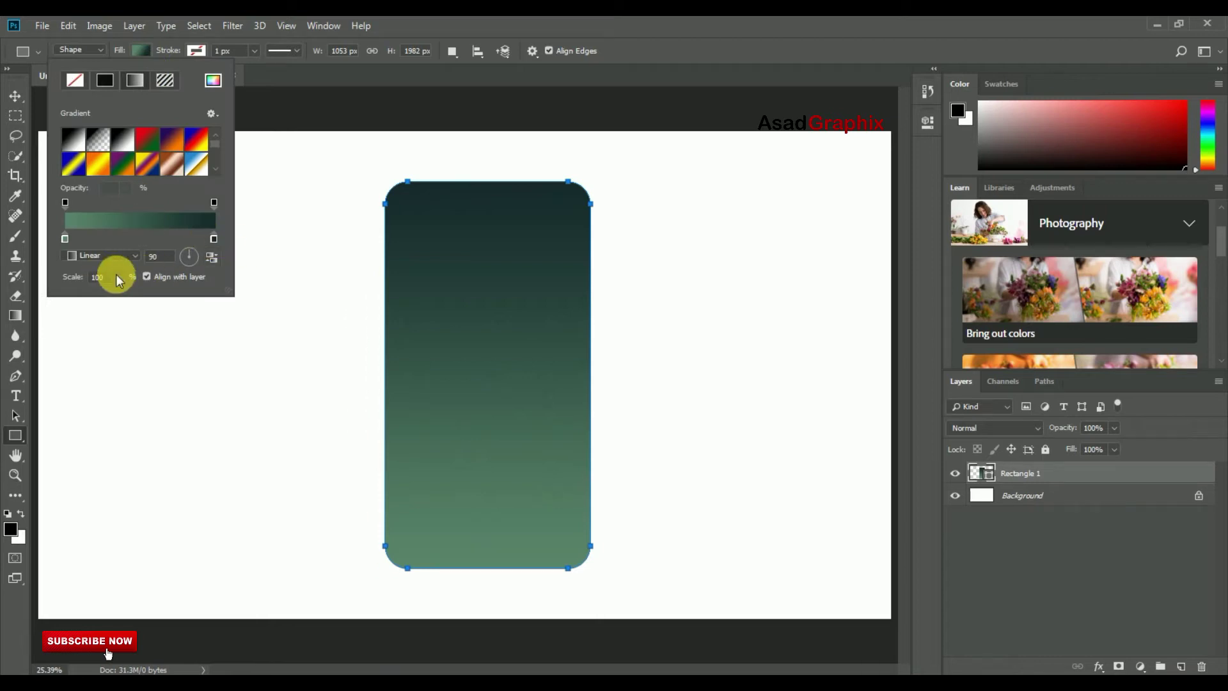
{"action": "left_click_drag", "start_coordinate": [127, 290], "coordinate": [119, 297]}
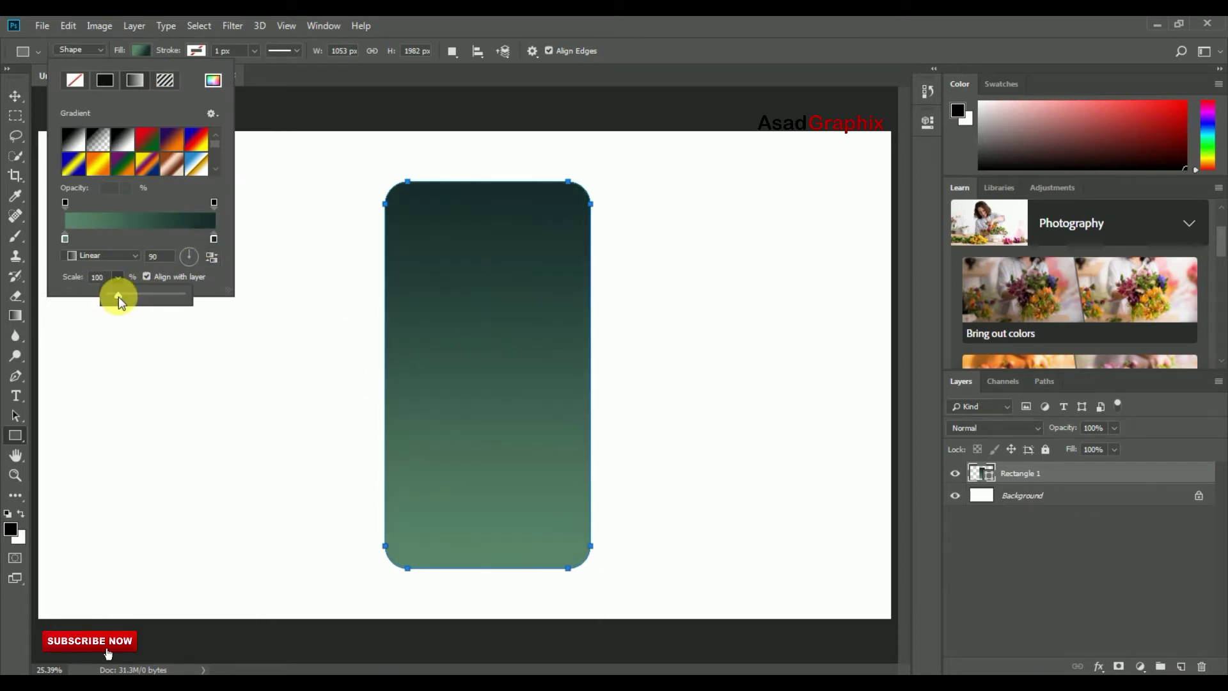
{"action": "left_click", "coordinate": [118, 223]}
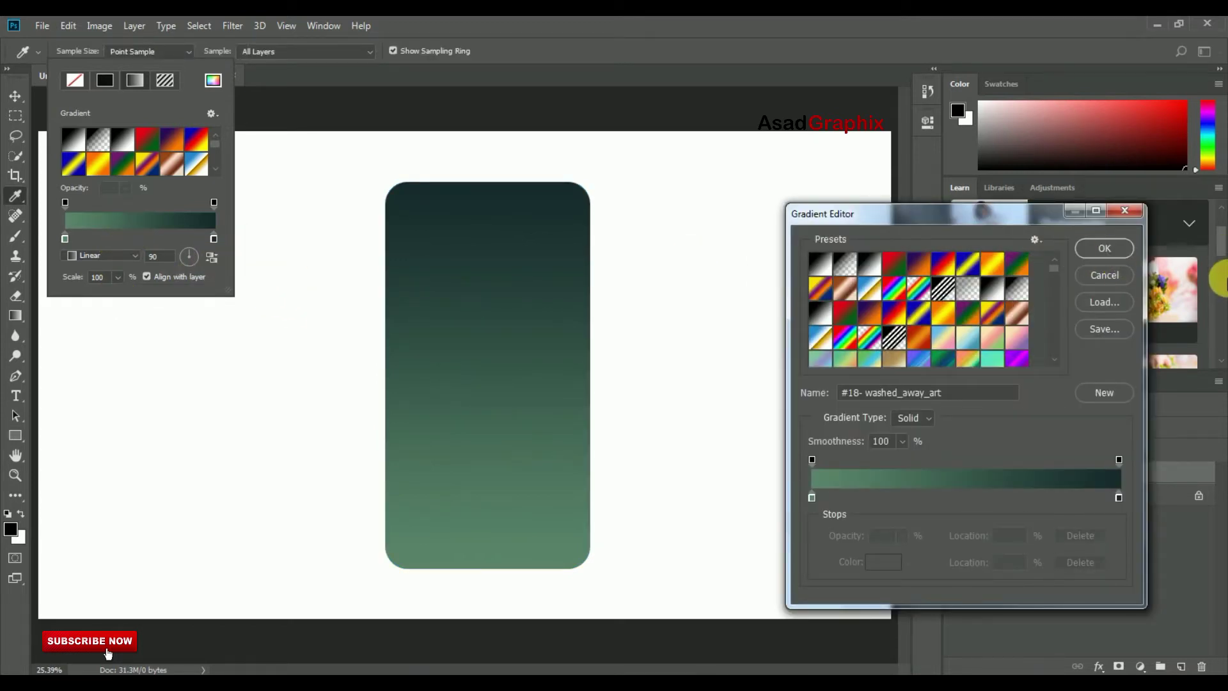
{"action": "left_click", "coordinate": [1104, 248]}
{"action": "left_click", "coordinate": [213, 257]}
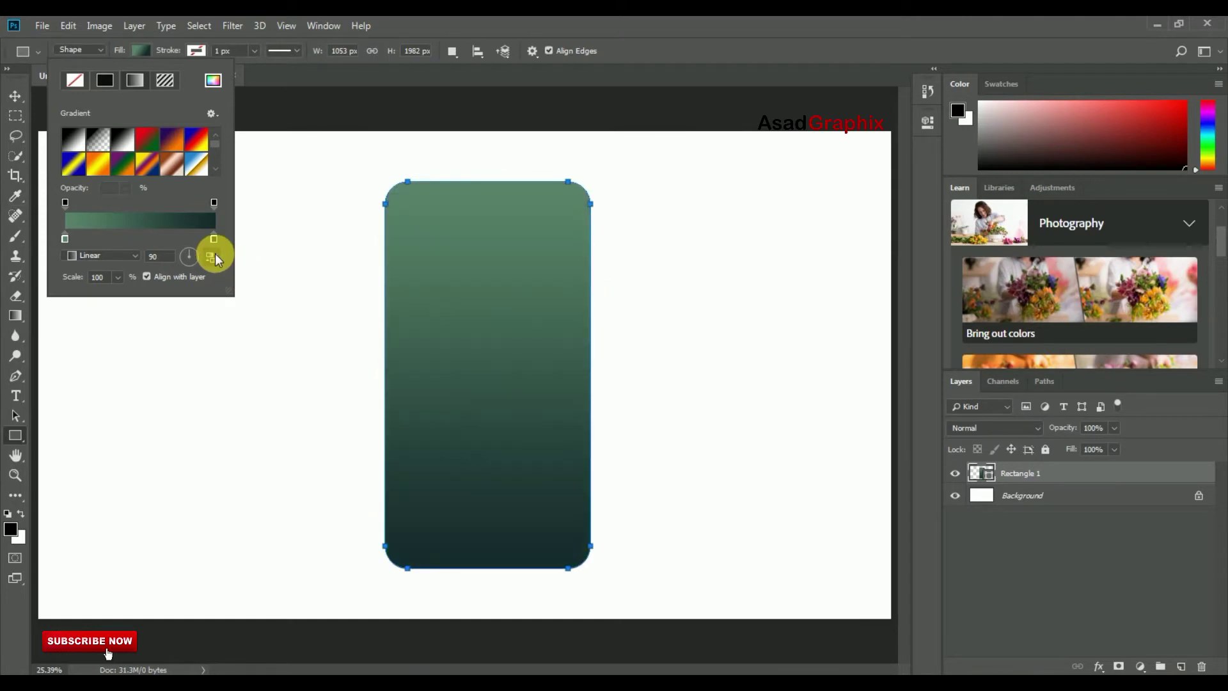
{"action": "left_click_drag", "start_coordinate": [117, 289], "coordinate": [128, 297]}
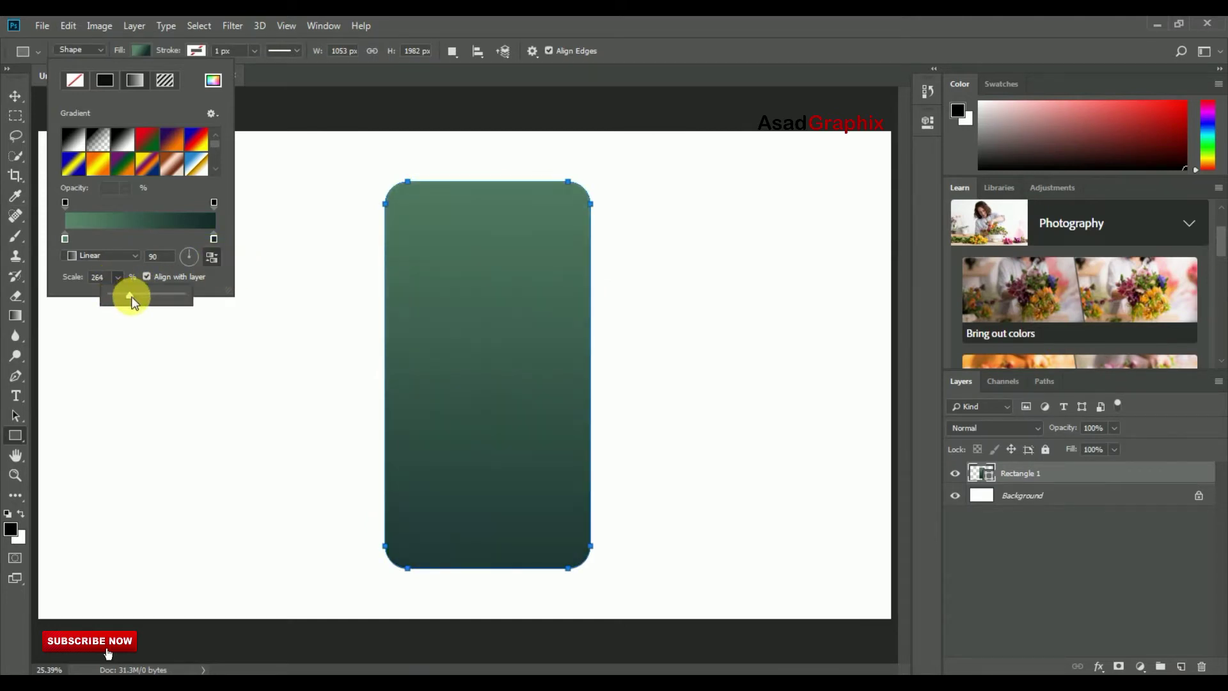
{"action": "left_click", "coordinate": [14, 95]}
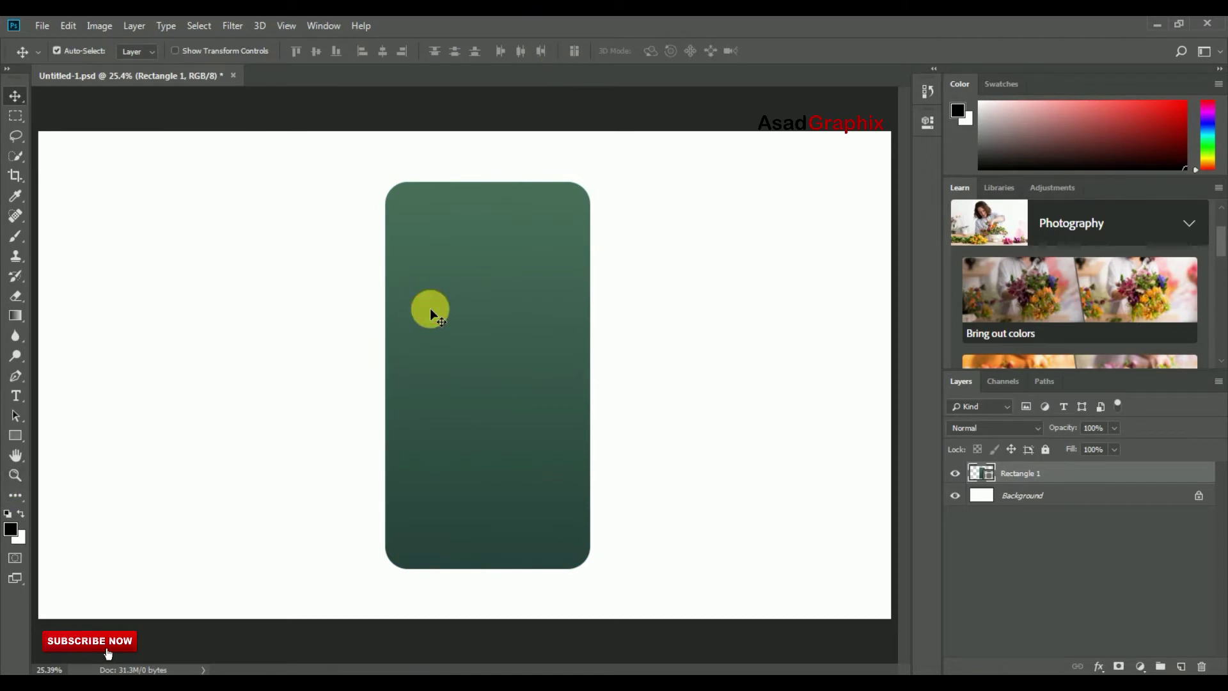
Duplicate the rectangle as Rectangle 1 copy and select the original Rectangle 1
{"action": "left_click", "coordinate": [142, 28]}
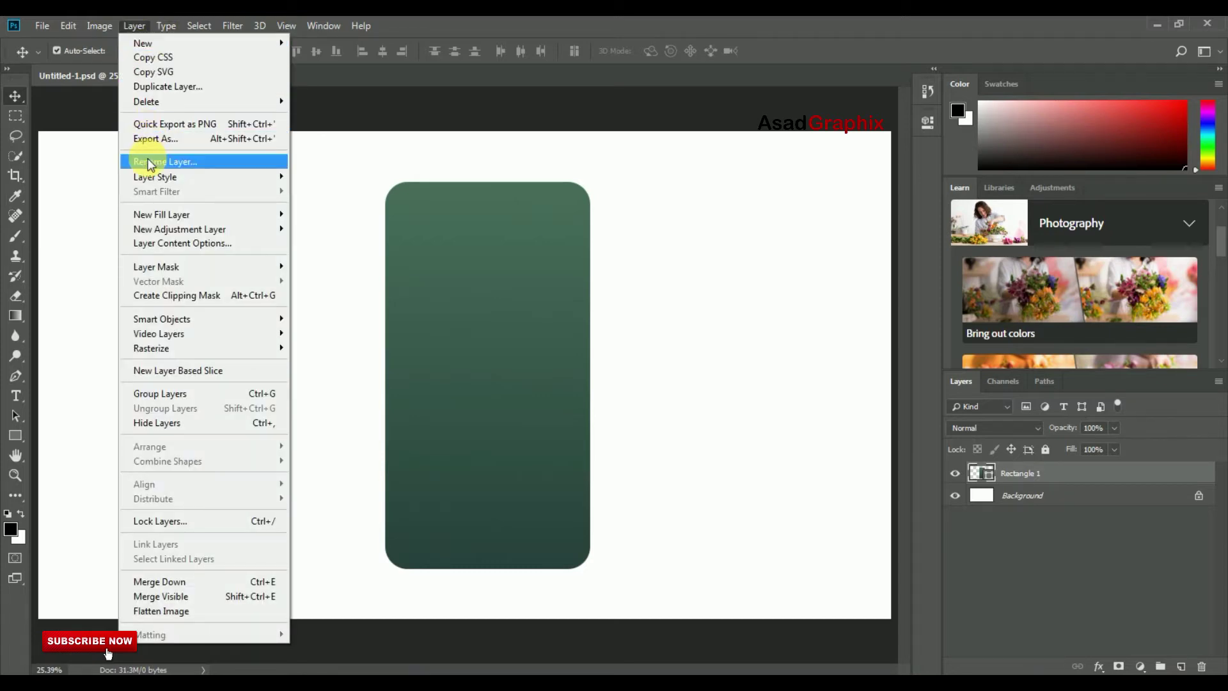
{"action": "left_click", "coordinate": [168, 86]}
{"action": "left_click", "coordinate": [737, 197]}
{"action": "left_click", "coordinate": [1017, 495]}
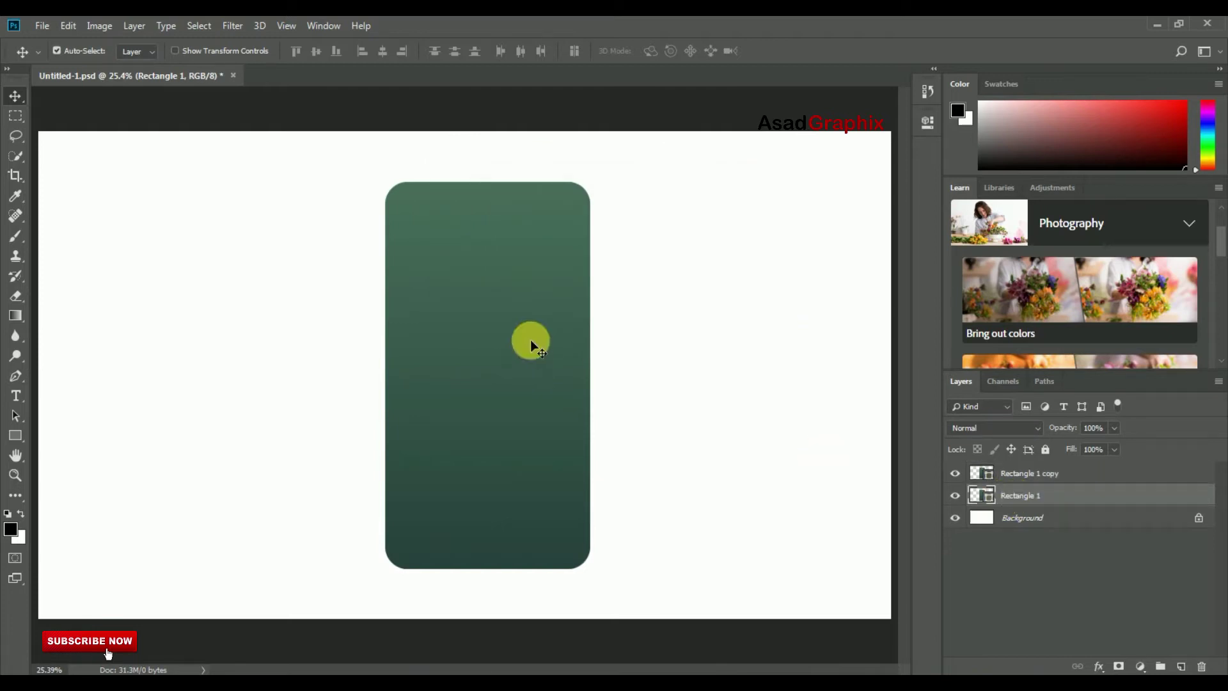
Check Rectangle 1's fill settings and leave its transform handles showing
{"action": "left_click", "coordinate": [177, 55]}
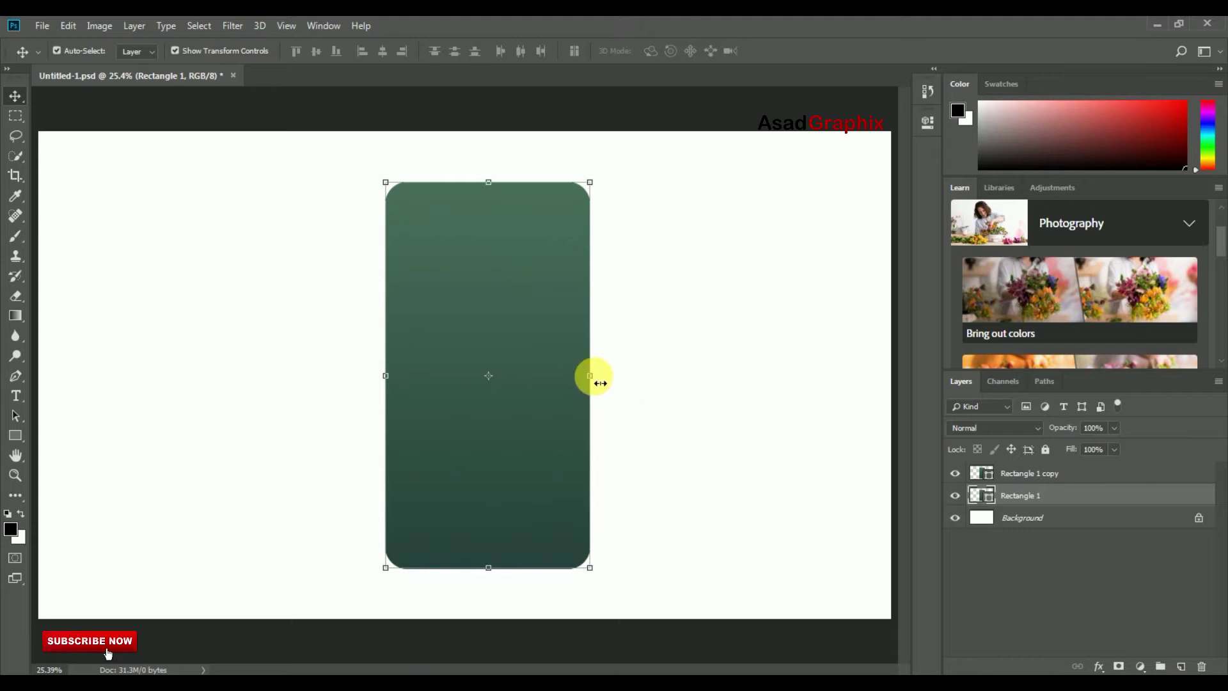
{"action": "left_click", "coordinate": [174, 50]}
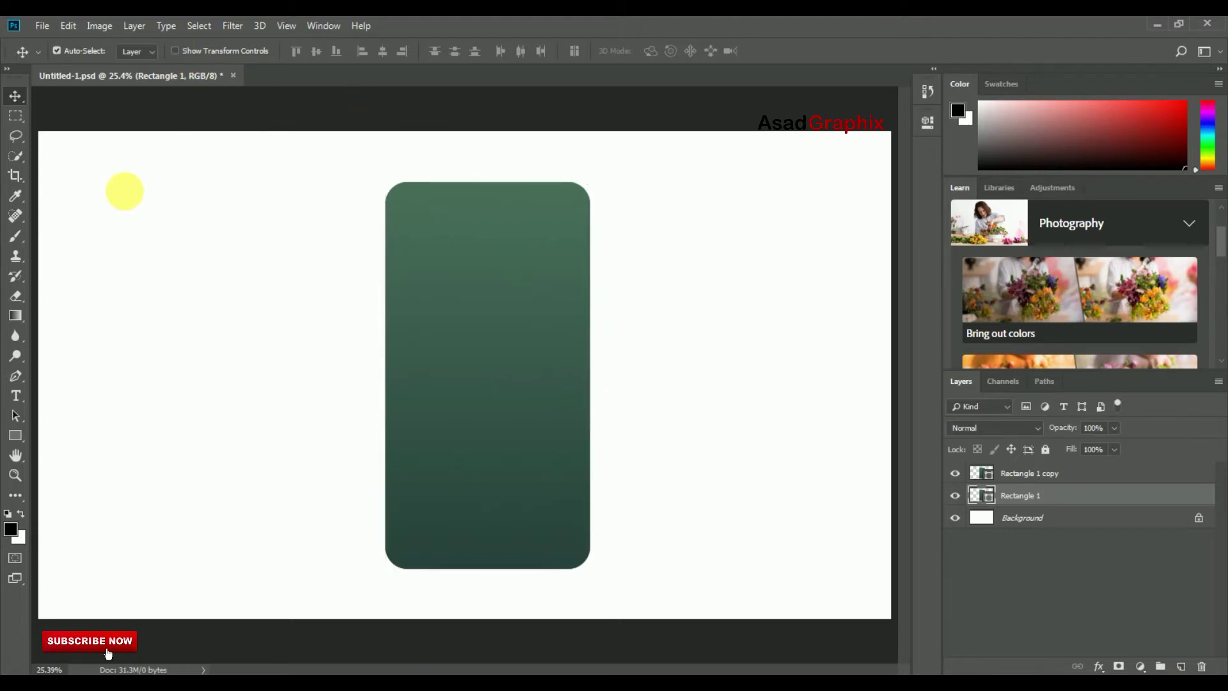
{"action": "left_click", "coordinate": [15, 434]}
{"action": "left_click", "coordinate": [140, 50]}
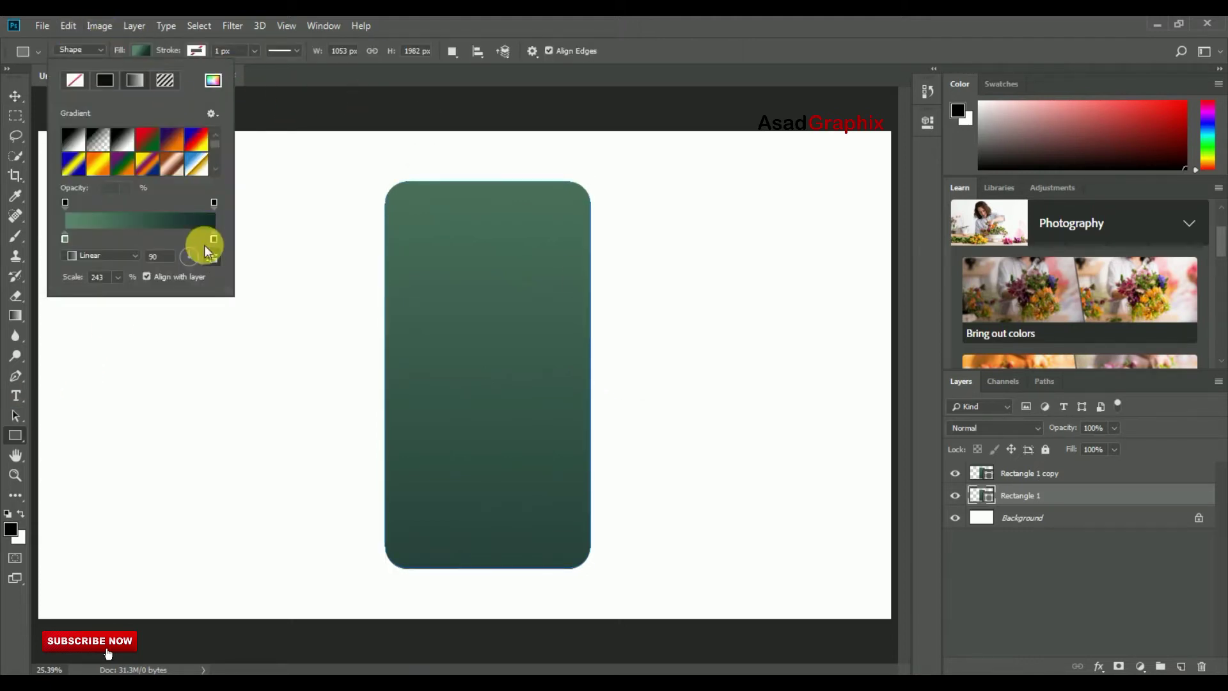
{"action": "left_click", "coordinate": [15, 96]}
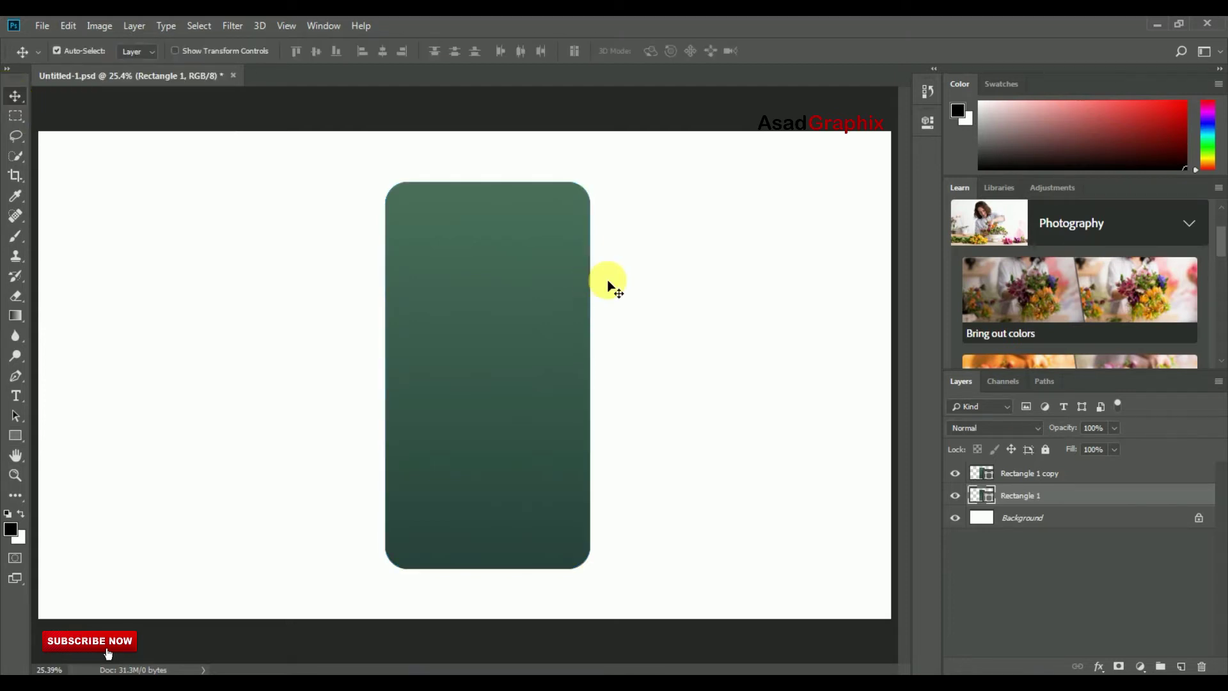
{"action": "left_click", "coordinate": [175, 50]}
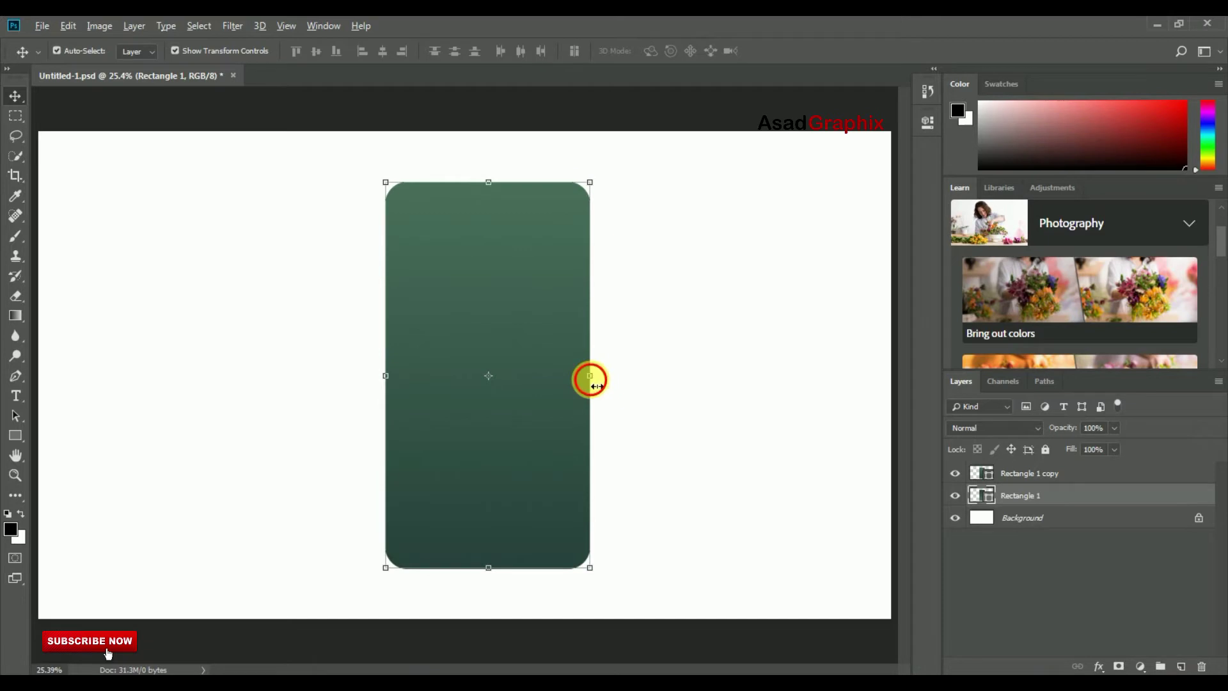
Adjust Rectangle 1's right, top and bottom edges with the transform handles and commit
{"action": "left_click_drag", "start_coordinate": [589, 380], "coordinate": [597, 380]}
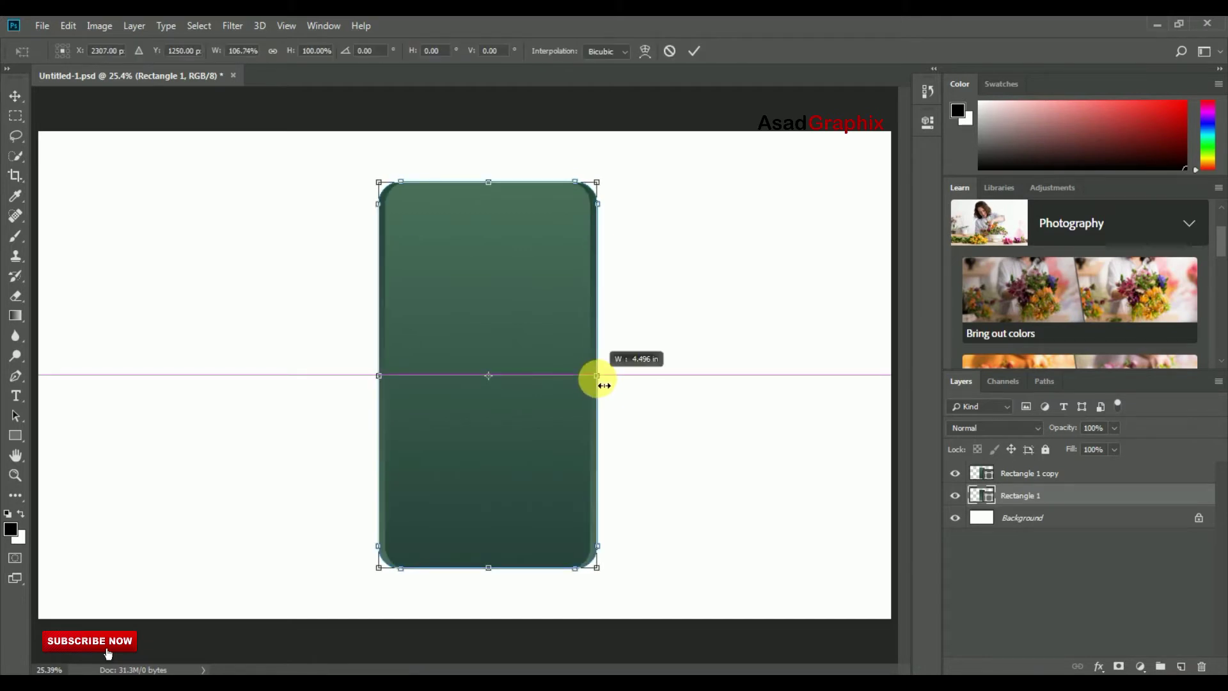
{"action": "left_click", "coordinate": [695, 51]}
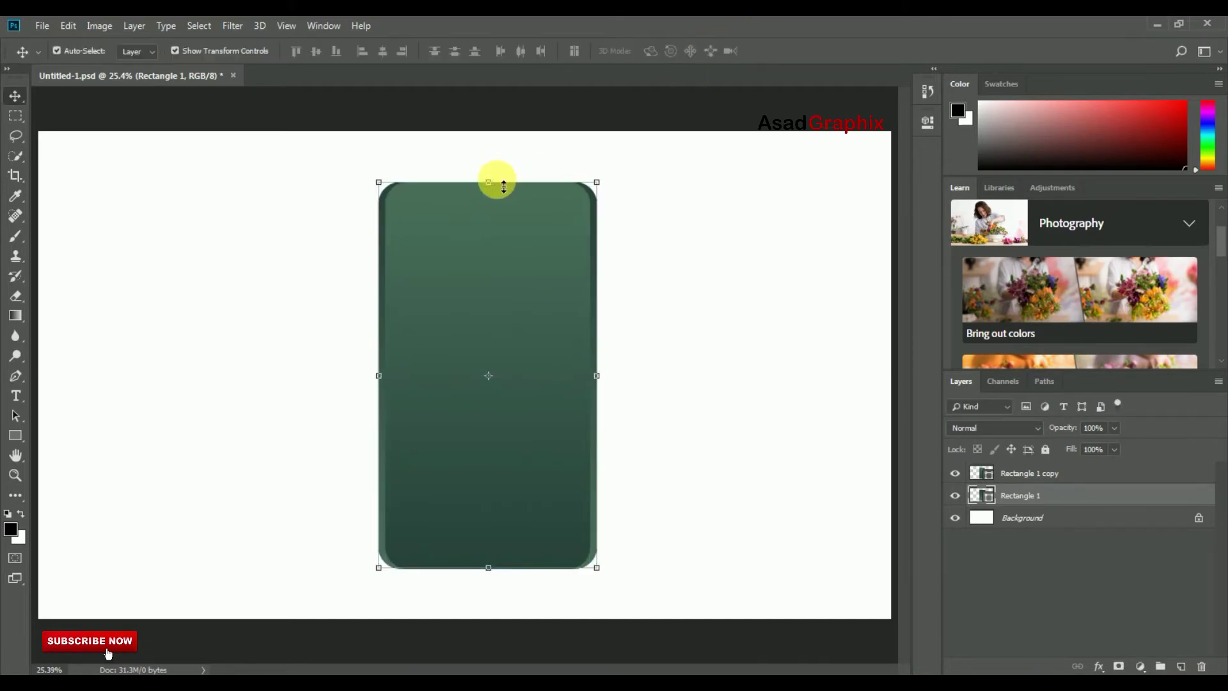
{"action": "left_click_drag", "start_coordinate": [488, 182], "coordinate": [488, 174]}
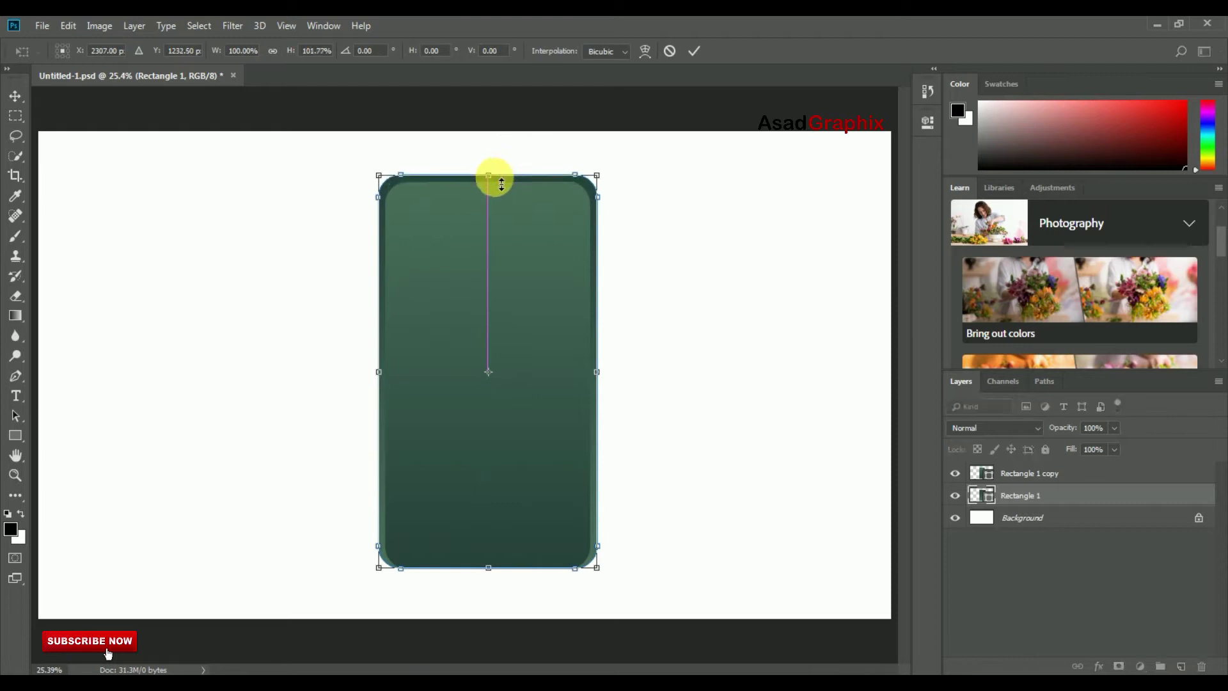
{"action": "left_click_drag", "start_coordinate": [489, 569], "coordinate": [490, 578]}
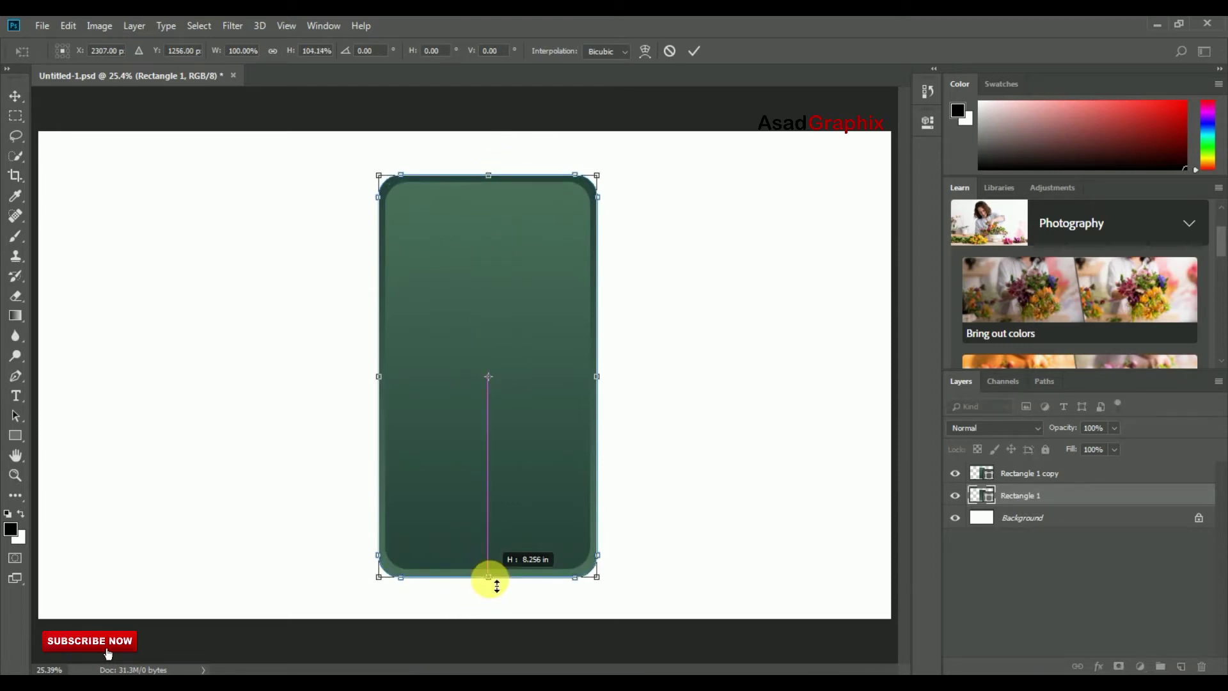
{"action": "left_click", "coordinate": [695, 50]}
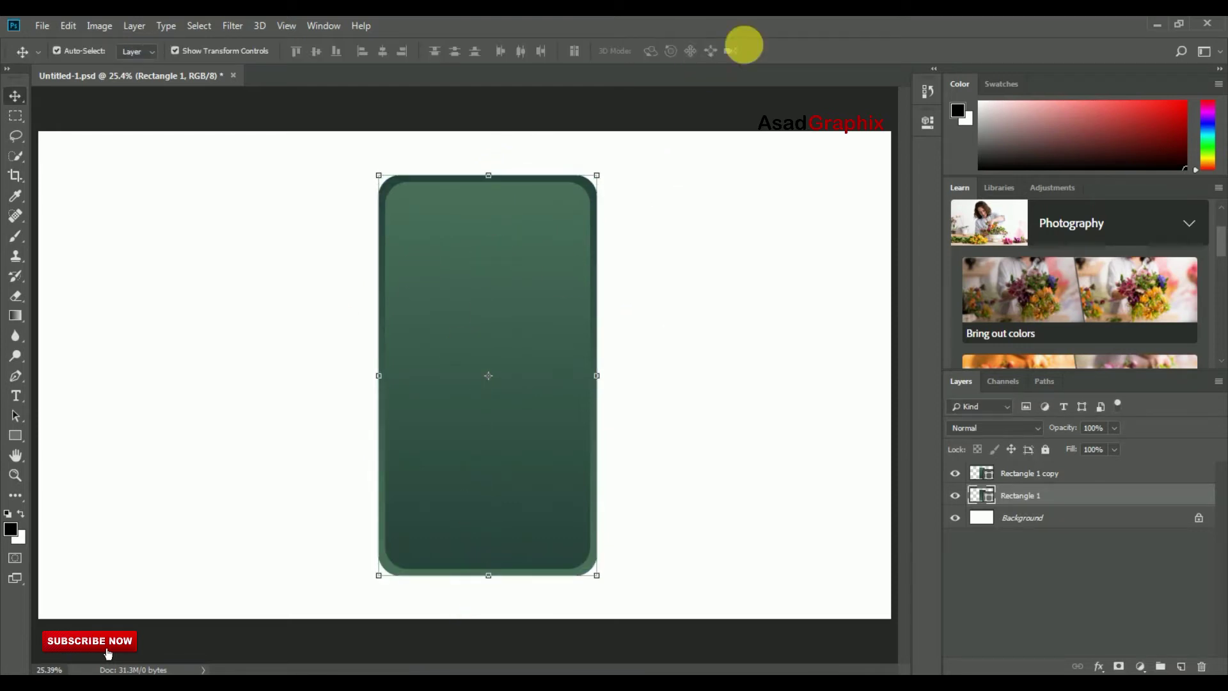
Pull Rectangle 1's sides inward to about 96% width, 99% height, then commit
{"action": "left_click", "coordinate": [14, 473]}
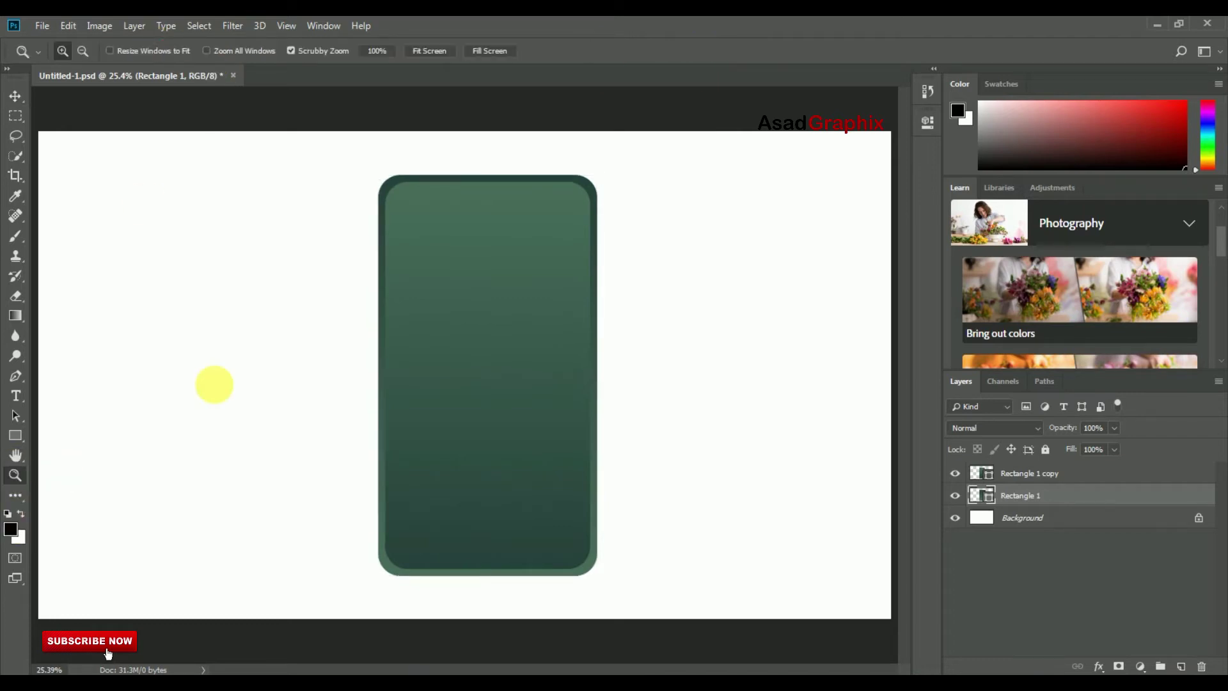
{"action": "left_click_drag", "start_coordinate": [509, 178], "coordinate": [556, 192]}
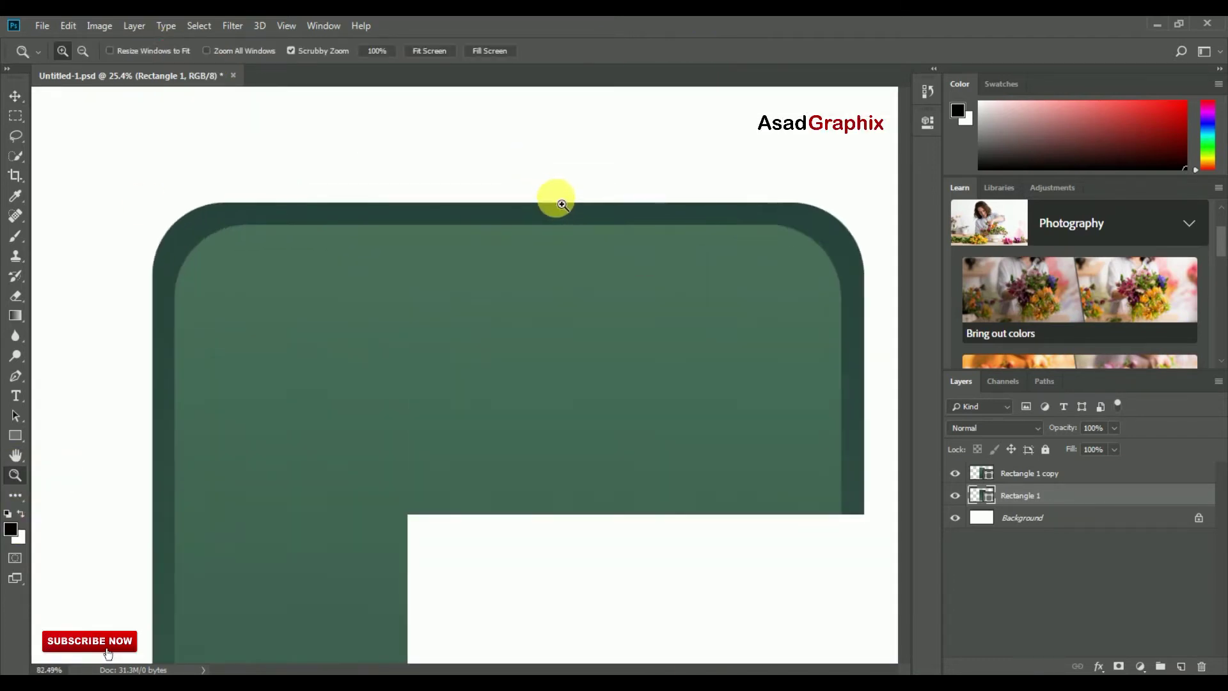
{"action": "left_click", "coordinate": [15, 96]}
{"action": "left_click", "coordinate": [174, 51]}
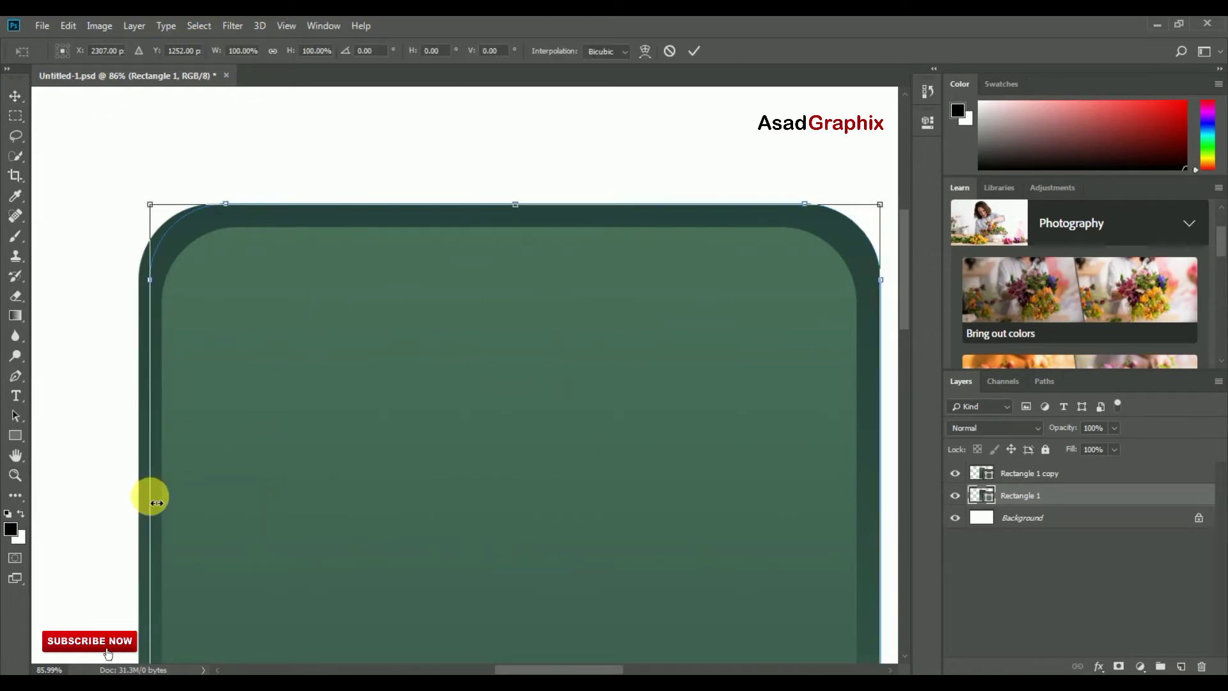
{"action": "left_click_drag", "start_coordinate": [142, 502], "coordinate": [153, 503]}
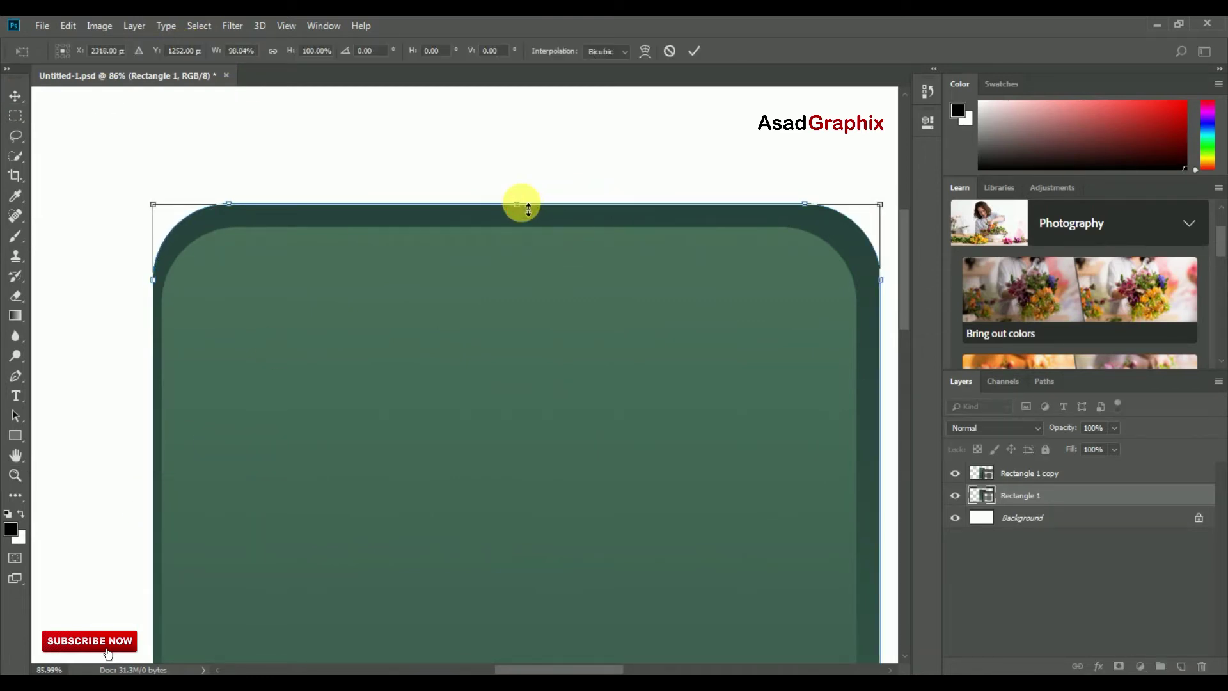
{"action": "left_click_drag", "start_coordinate": [528, 208], "coordinate": [528, 213]}
{"action": "left_click_drag", "start_coordinate": [728, 569], "coordinate": [716, 569]}
{"action": "left_click_drag", "start_coordinate": [548, 668], "coordinate": [524, 667]}
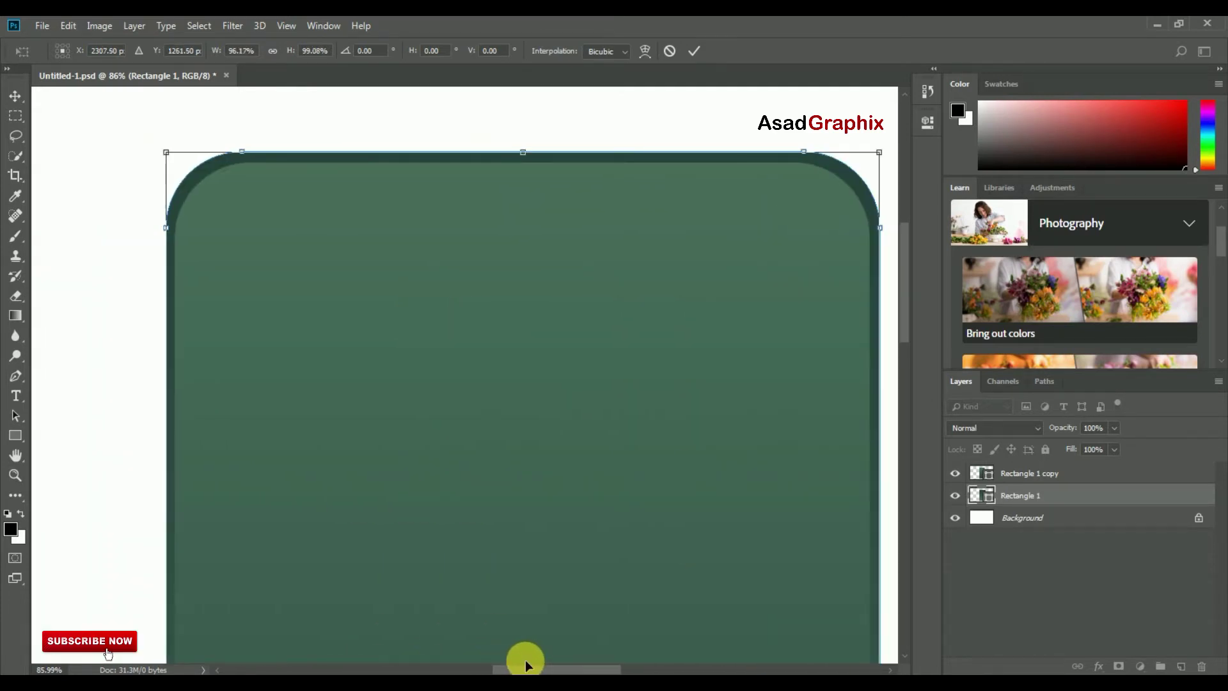
{"action": "key", "text": "ctrl+0"}
{"action": "left_click", "coordinate": [693, 50]}
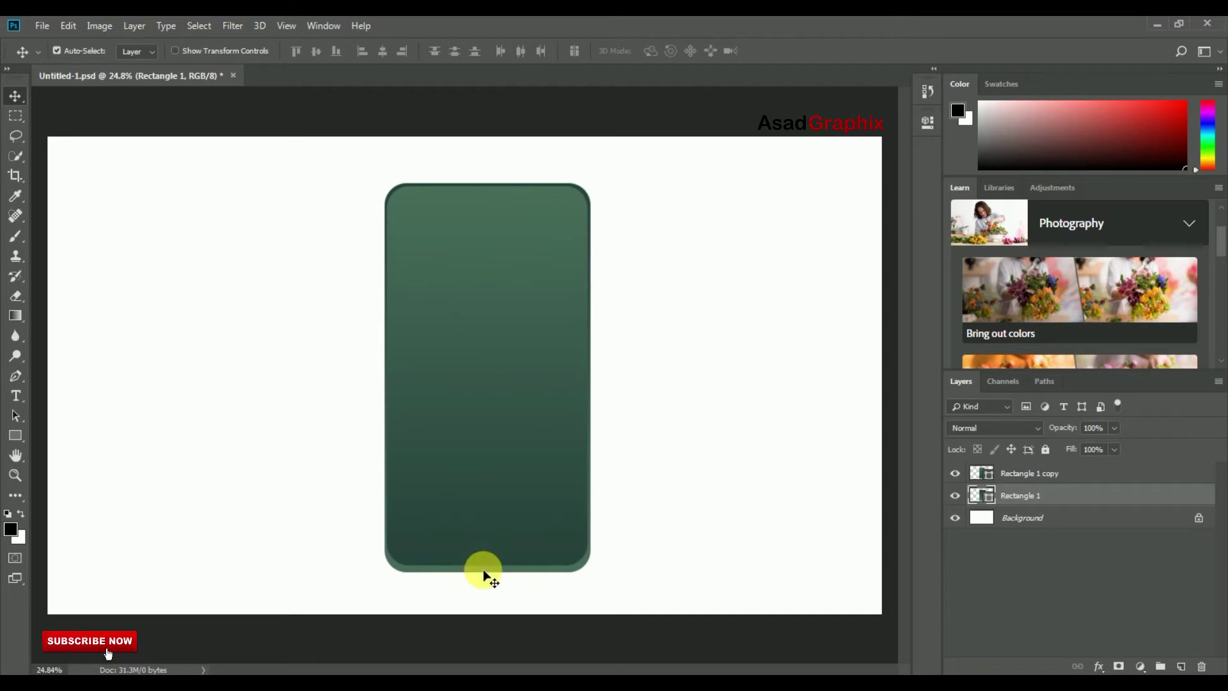
Zoom on the phone's bottom and nudge Rectangle 1's bottom edge up slightly
{"action": "key", "text": "z"}
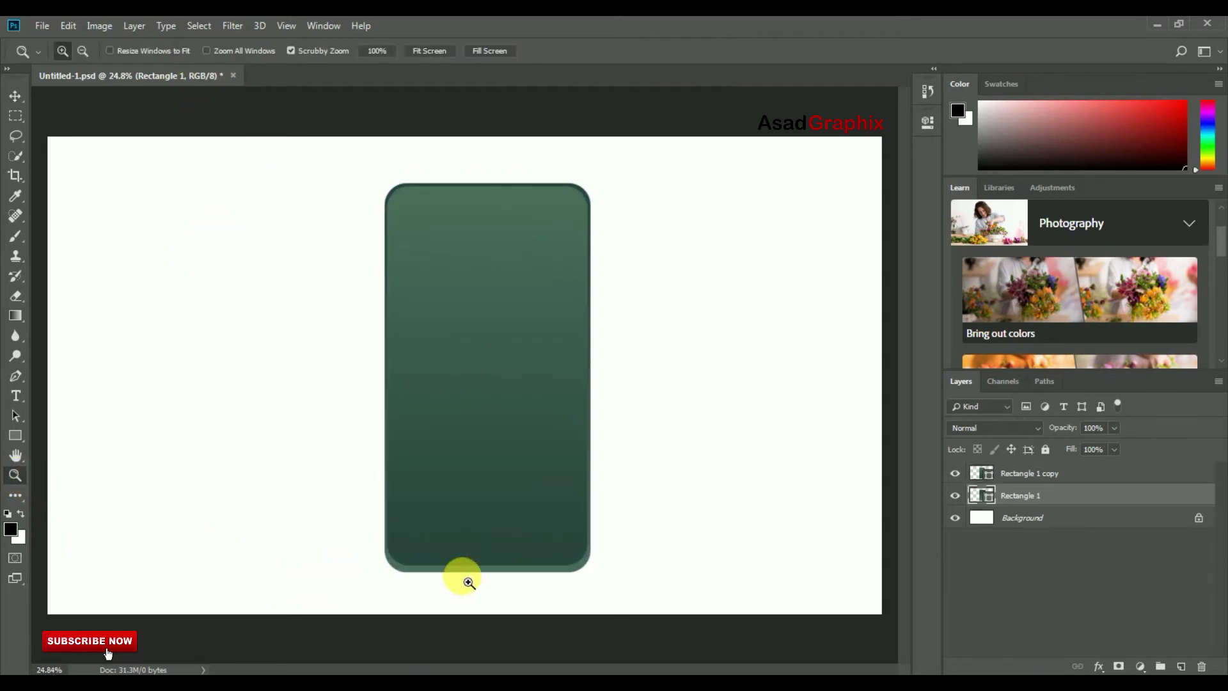
{"action": "left_click", "coordinate": [469, 582]}
{"action": "left_click", "coordinate": [15, 96]}
{"action": "left_click", "coordinate": [515, 583]}
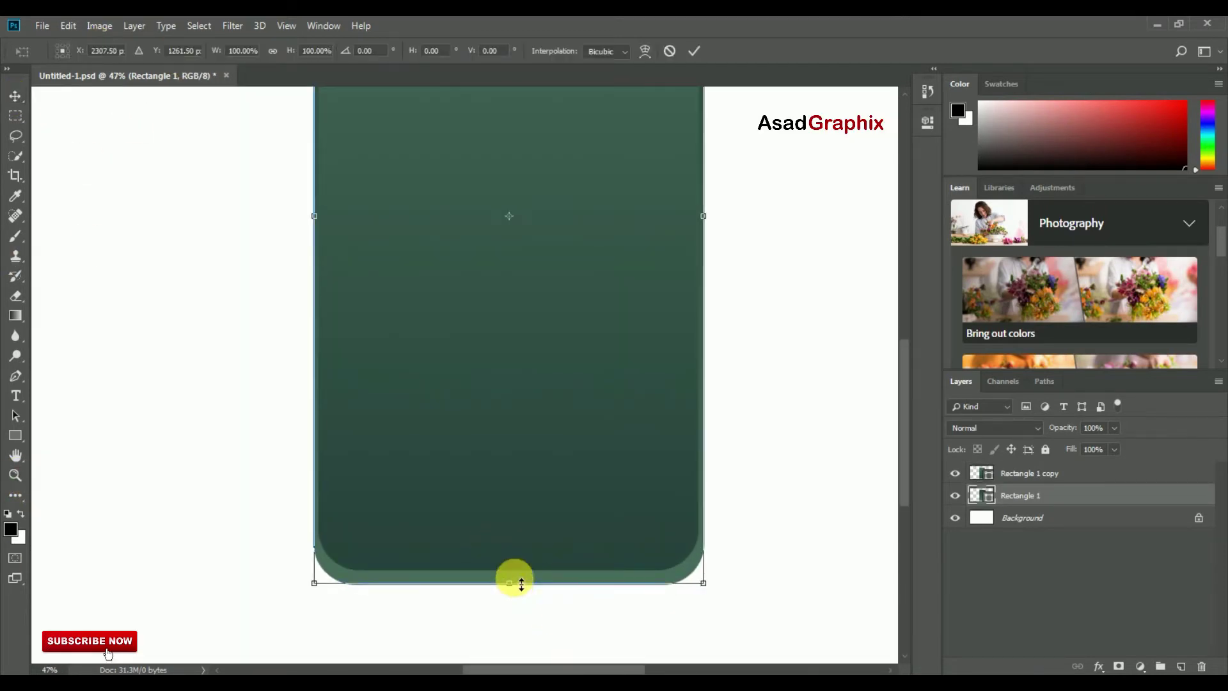
{"action": "left_click_drag", "start_coordinate": [515, 582], "coordinate": [515, 579]}
{"action": "left_click", "coordinate": [695, 50]}
Reposition Rectangle 1 so the thin rim sits evenly, then select Rectangle 1 copy
{"action": "left_click_drag", "start_coordinate": [333, 194], "coordinate": [413, 234]}
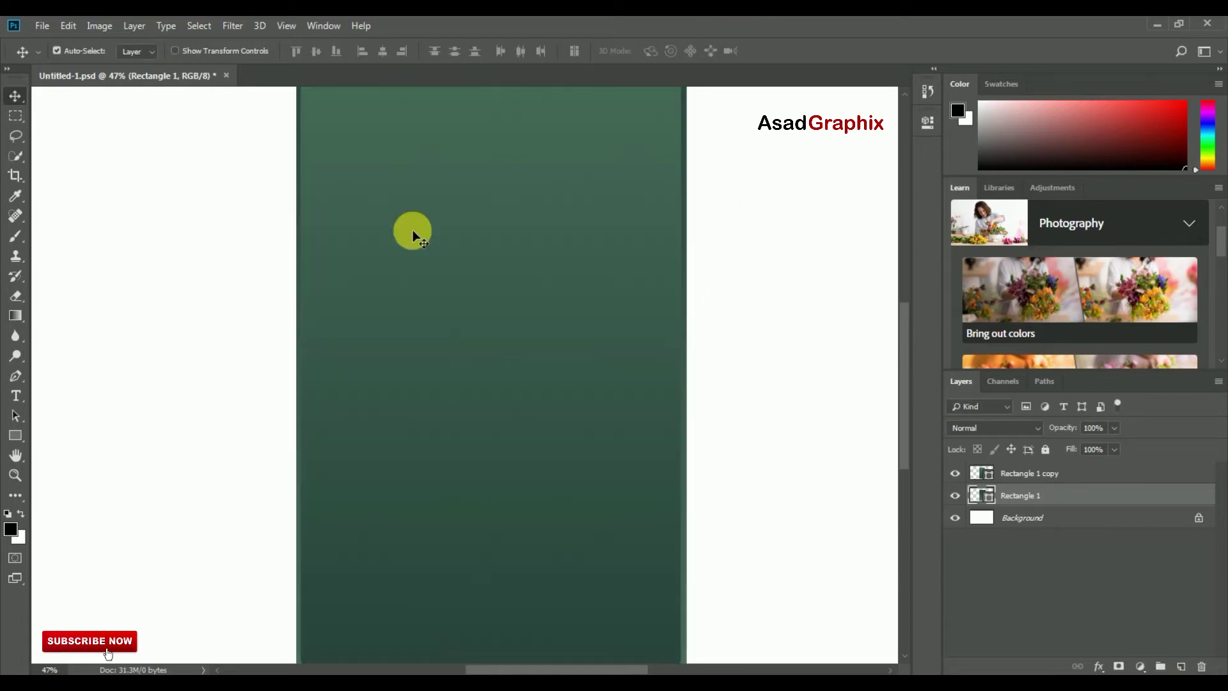
{"action": "left_click_drag", "start_coordinate": [433, 337], "coordinate": [437, 428]}
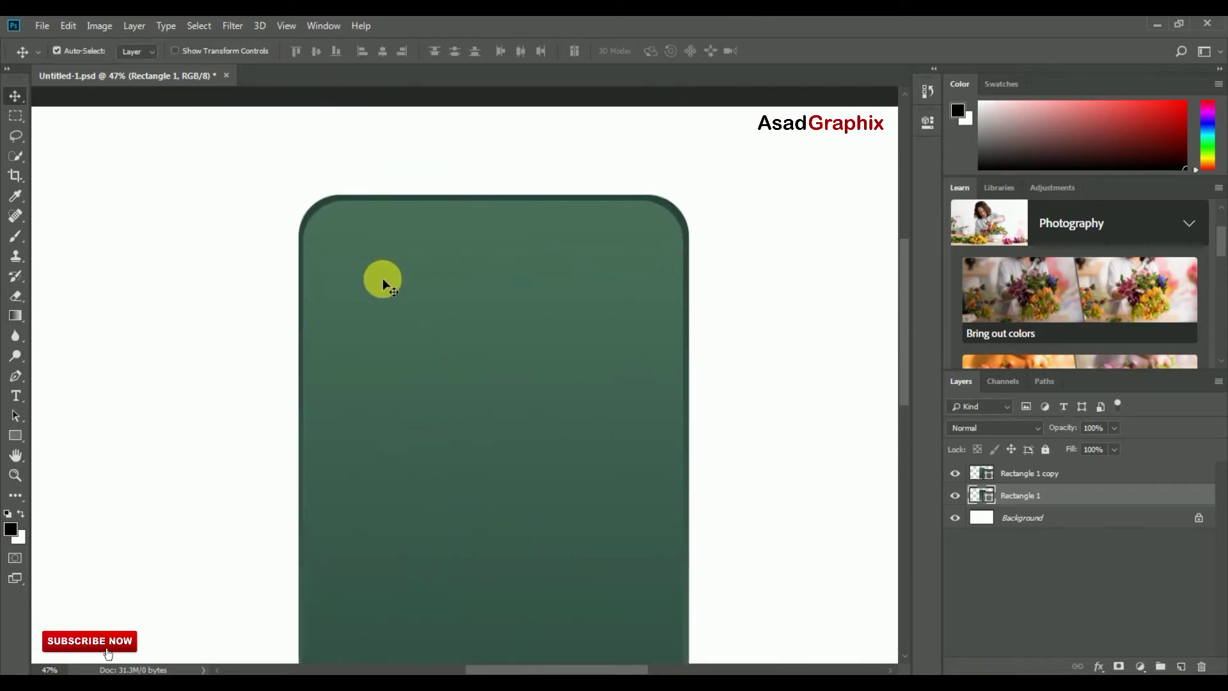
{"action": "left_click", "coordinate": [1023, 474]}
{"action": "left_click", "coordinate": [956, 473]}
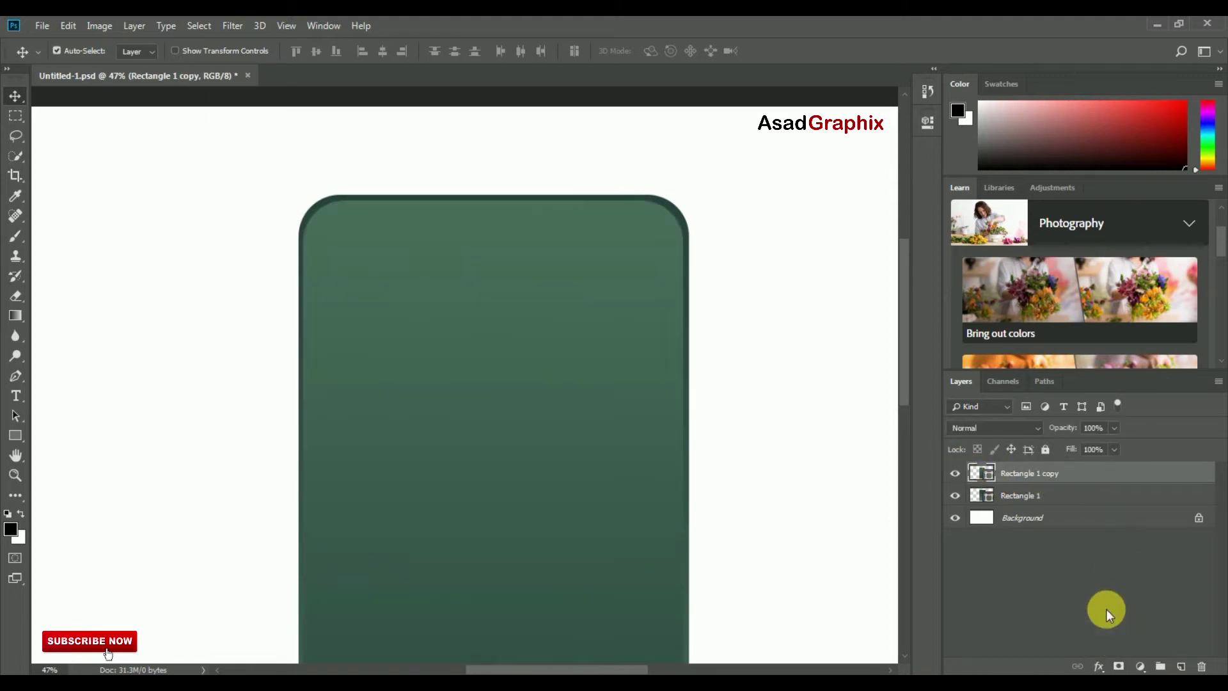
Give Rectangle 1 copy a #fafafa Inner Glow: 48% opacity, 42% choke, 21 px size
{"action": "double_click", "coordinate": [1093, 473]}
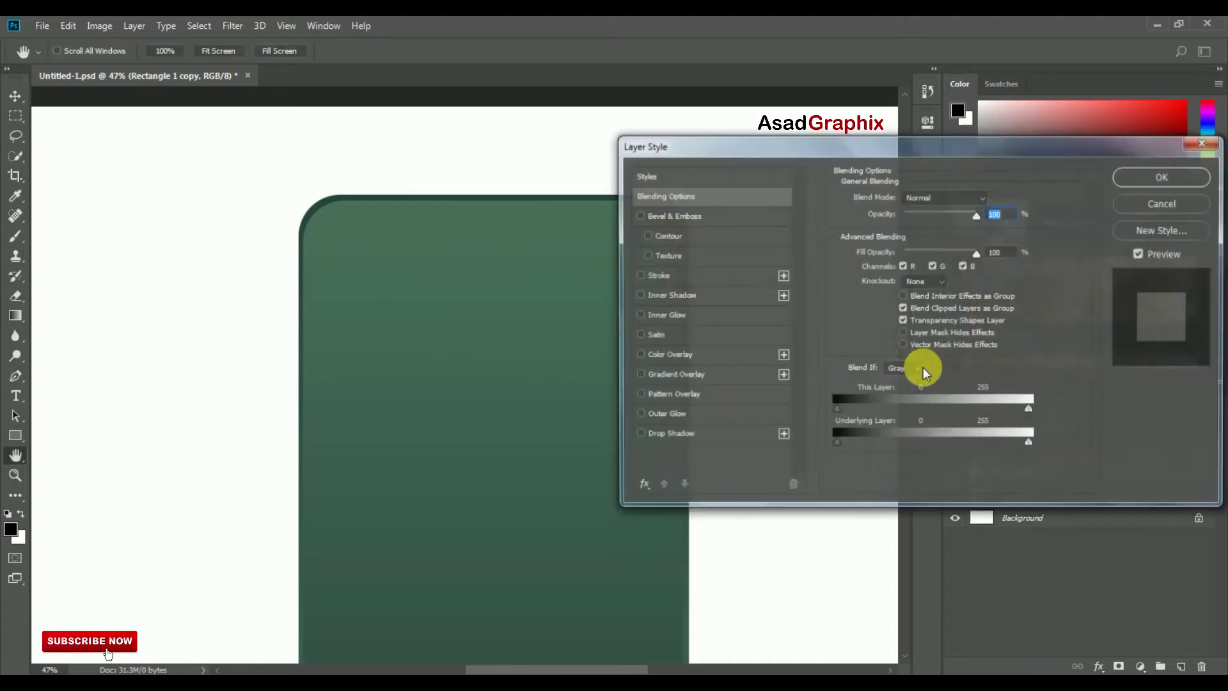
{"action": "left_click", "coordinate": [1154, 208]}
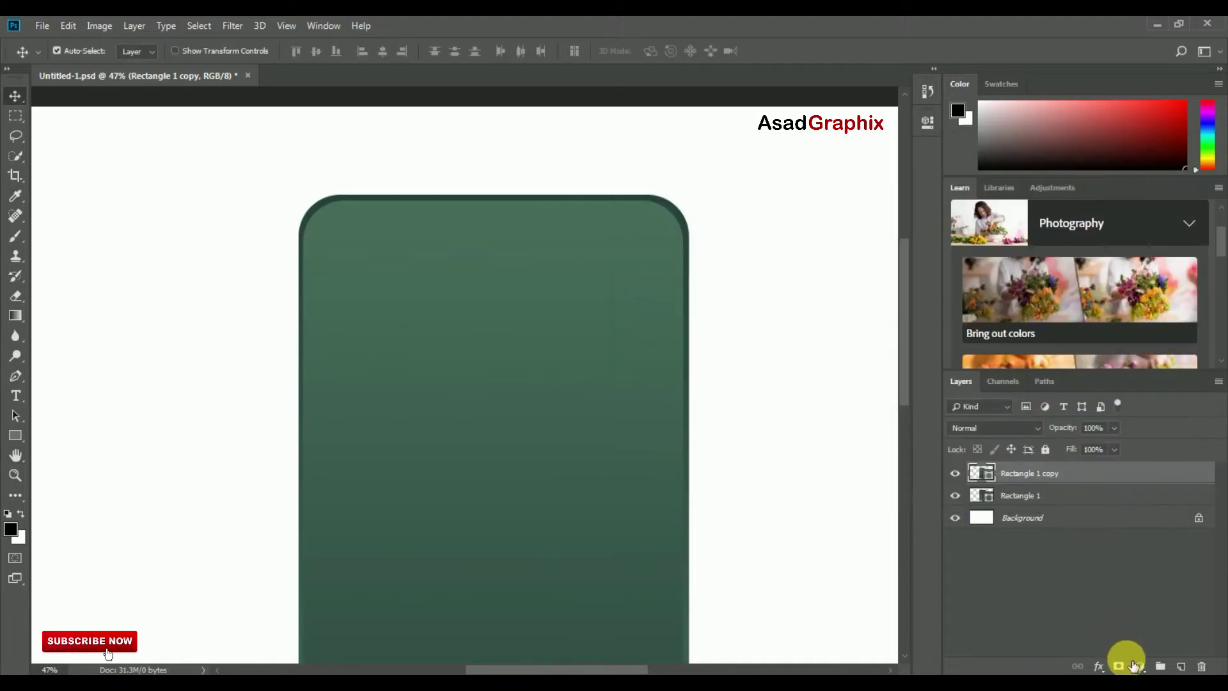
{"action": "left_click", "coordinate": [1098, 666]}
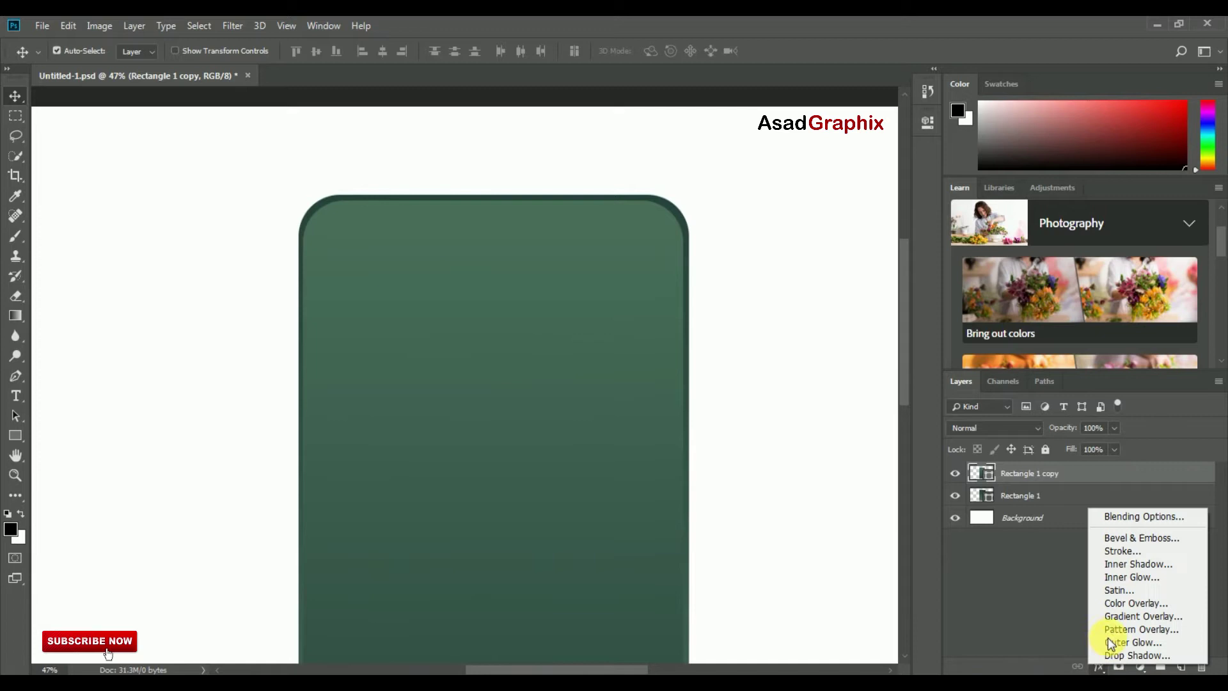
{"action": "left_click", "coordinate": [1117, 578]}
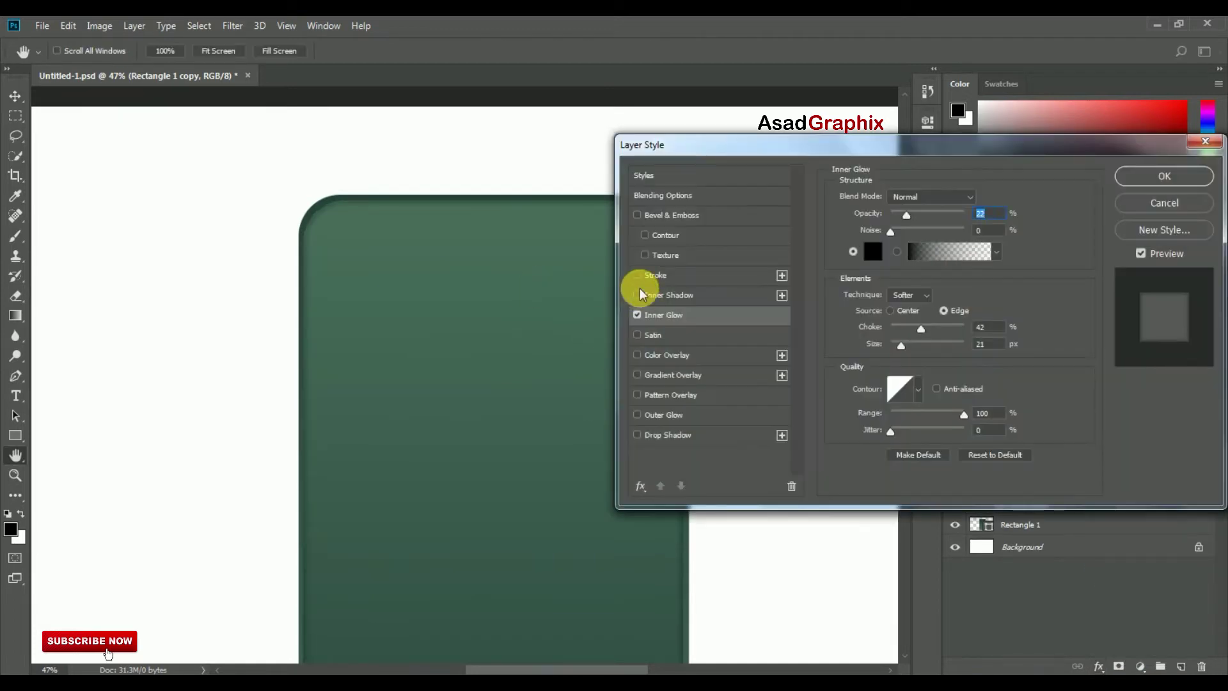
{"action": "left_click", "coordinate": [858, 251]}
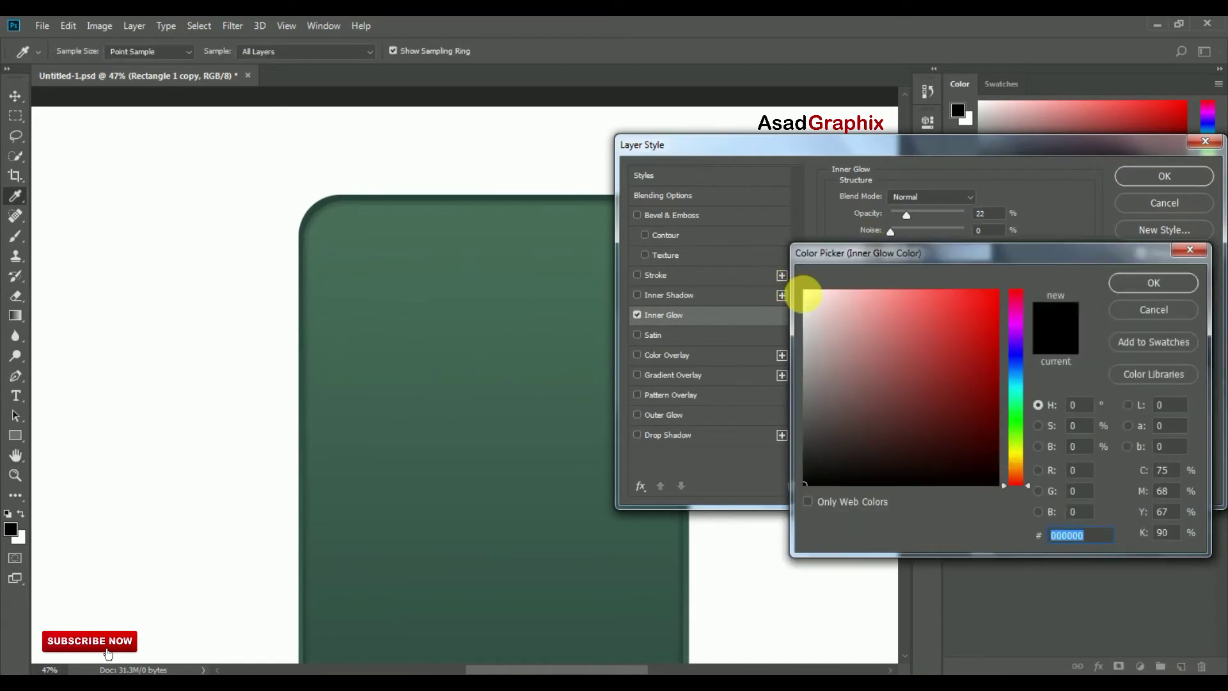
{"action": "left_click", "coordinate": [805, 293]}
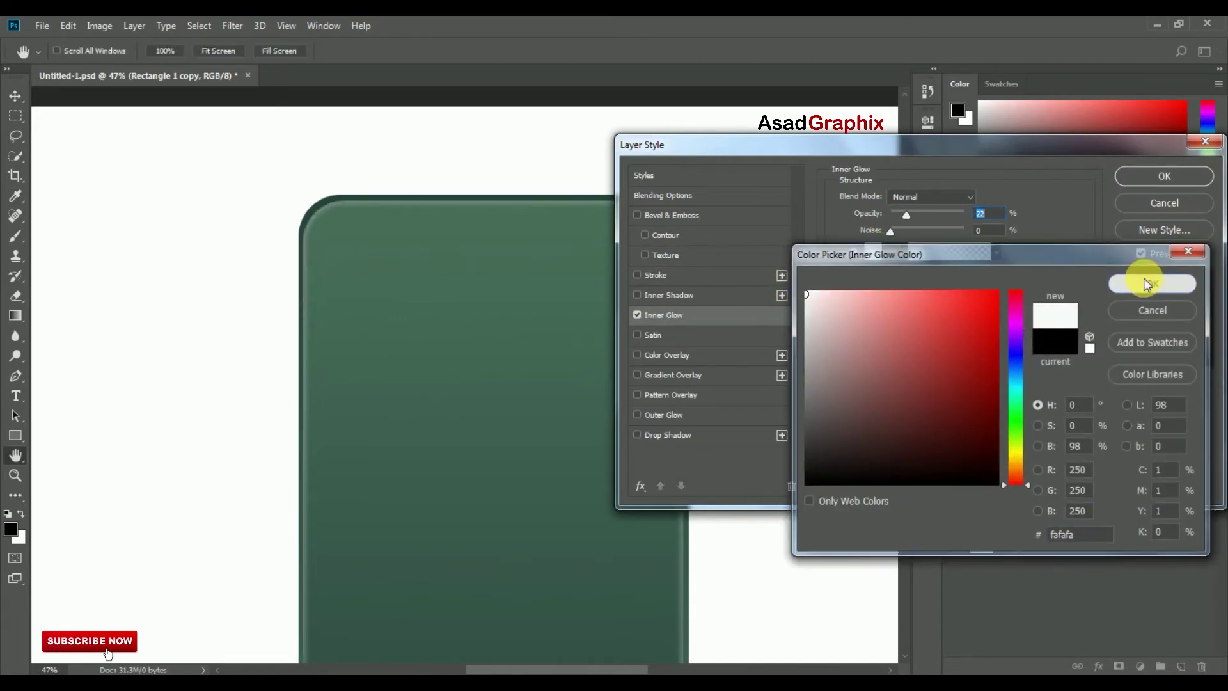
{"action": "left_click", "coordinate": [1144, 279]}
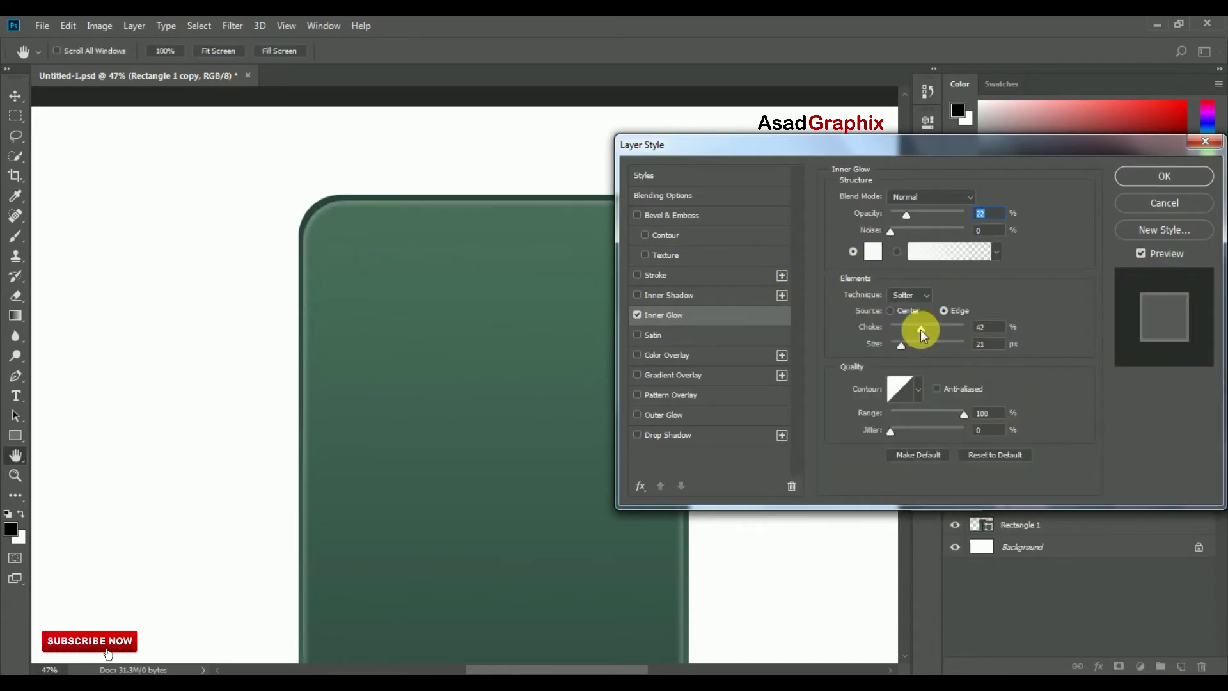
{"action": "left_click_drag", "start_coordinate": [901, 345], "coordinate": [913, 350]}
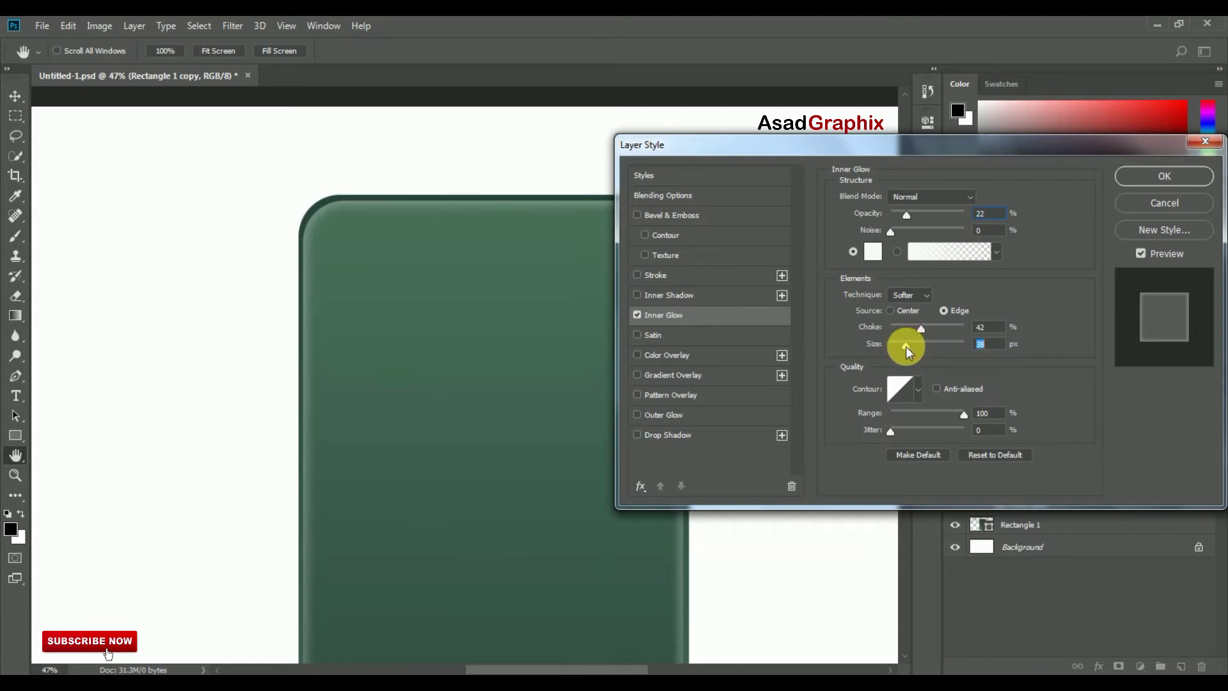
{"action": "left_click_drag", "start_coordinate": [918, 220], "coordinate": [926, 215]}
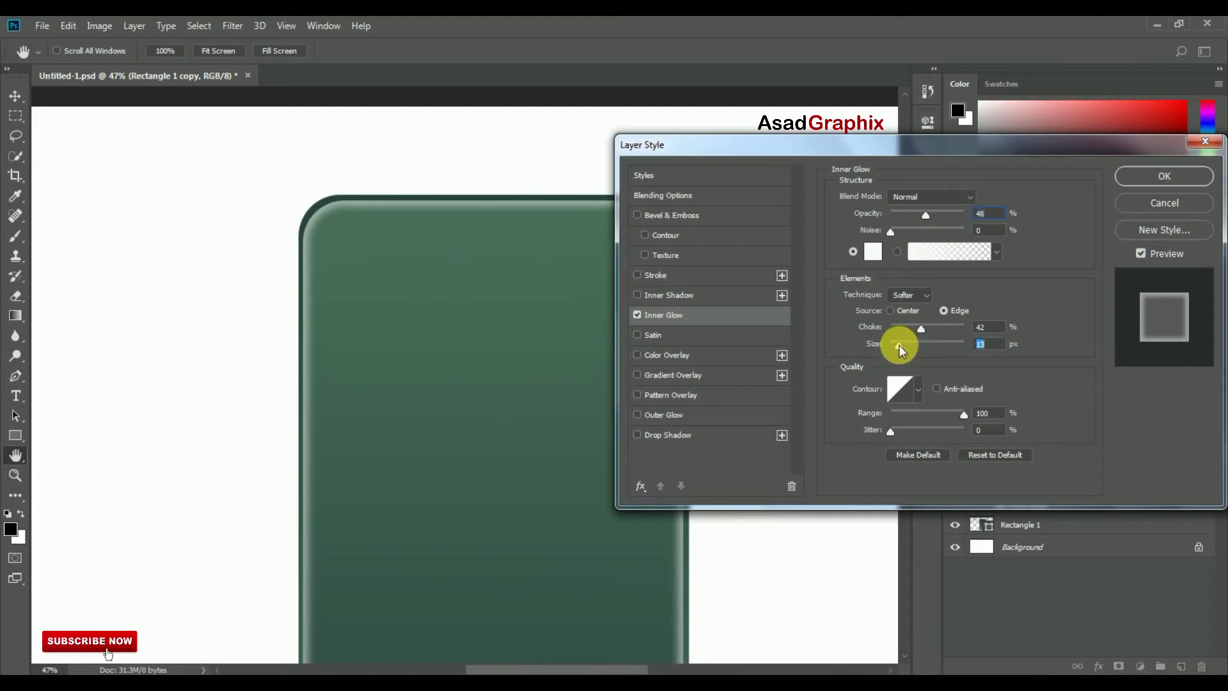
{"action": "left_click_drag", "start_coordinate": [901, 348], "coordinate": [903, 349]}
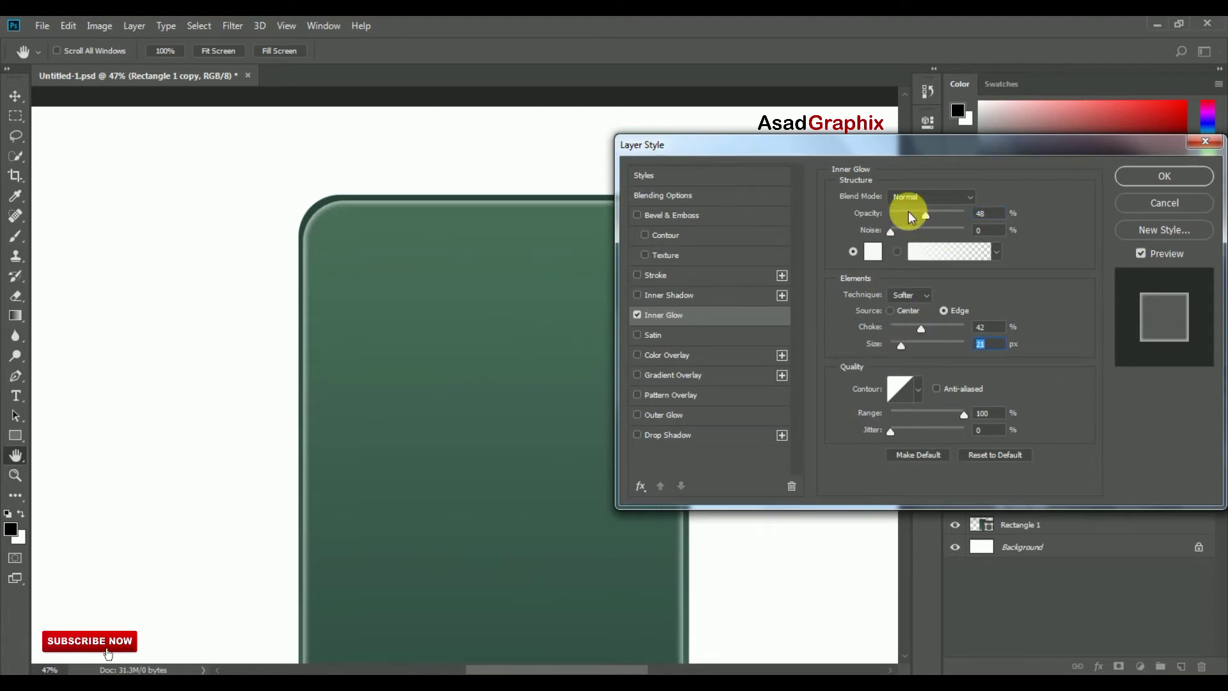
{"action": "left_click", "coordinate": [1154, 182]}
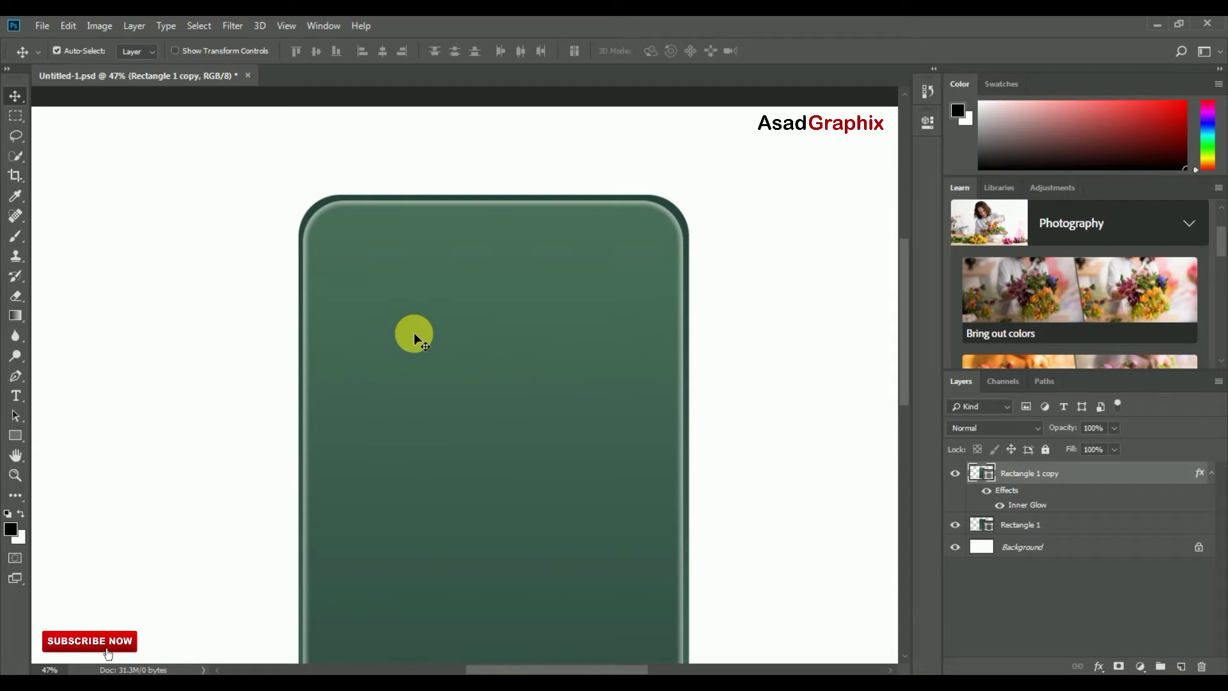
Zoom to the phone's top-left corner and duplicate the body as Rectangle 1 copy 2
{"action": "left_click", "coordinate": [15, 475]}
{"action": "left_click_drag", "start_coordinate": [483, 441], "coordinate": [468, 422]}
{"action": "mouse_move", "coordinate": [488, 466]}
{"action": "left_mouse_down"}
{"action": "mouse_move", "coordinate": [504, 262]}
{"action": "mouse_move", "coordinate": [493, 416]}
{"action": "mouse_move", "coordinate": [505, 473]}
{"action": "left_mouse_up"}
{"action": "mouse_move", "coordinate": [442, 319]}
{"action": "left_mouse_down"}
{"action": "mouse_move", "coordinate": [447, 283]}
{"action": "mouse_move", "coordinate": [482, 297]}
{"action": "left_mouse_up"}
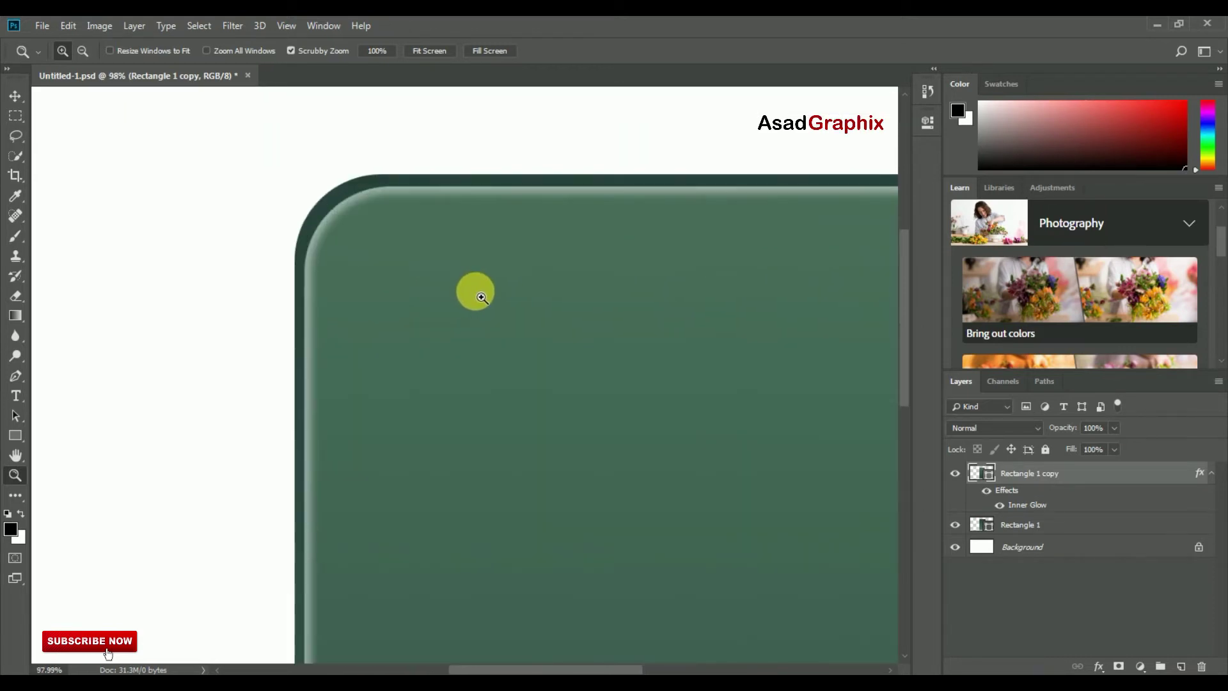
{"action": "left_click", "coordinate": [15, 96]}
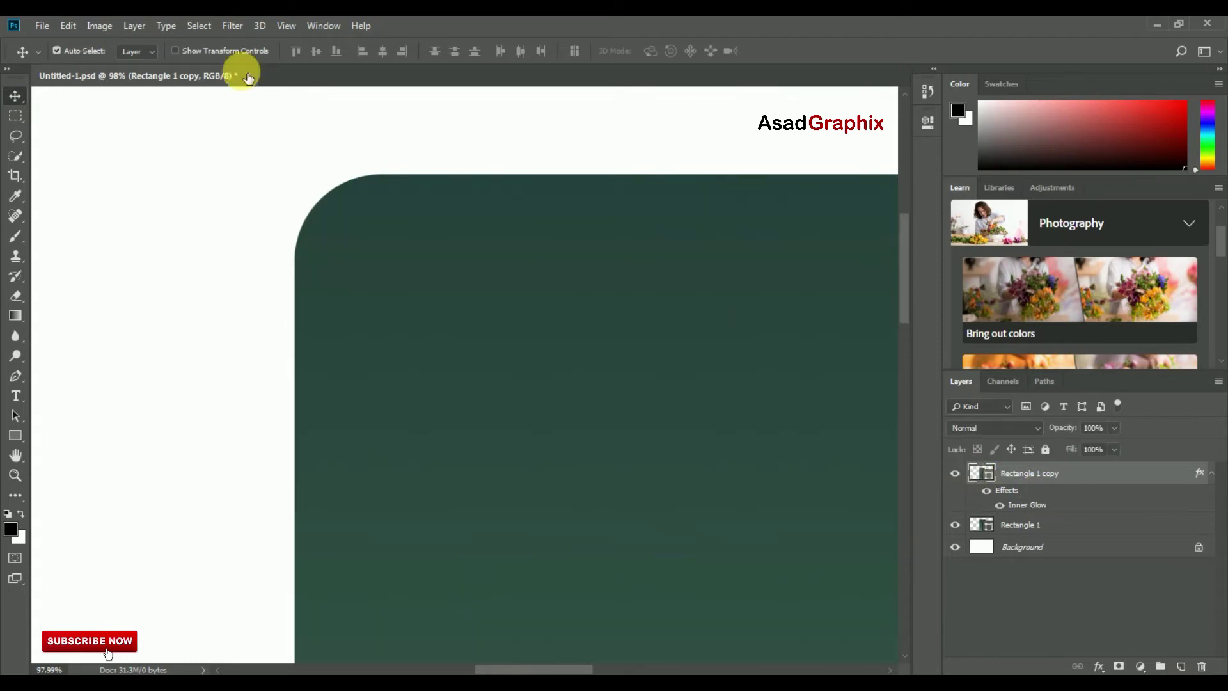
{"action": "left_click", "coordinate": [134, 26]}
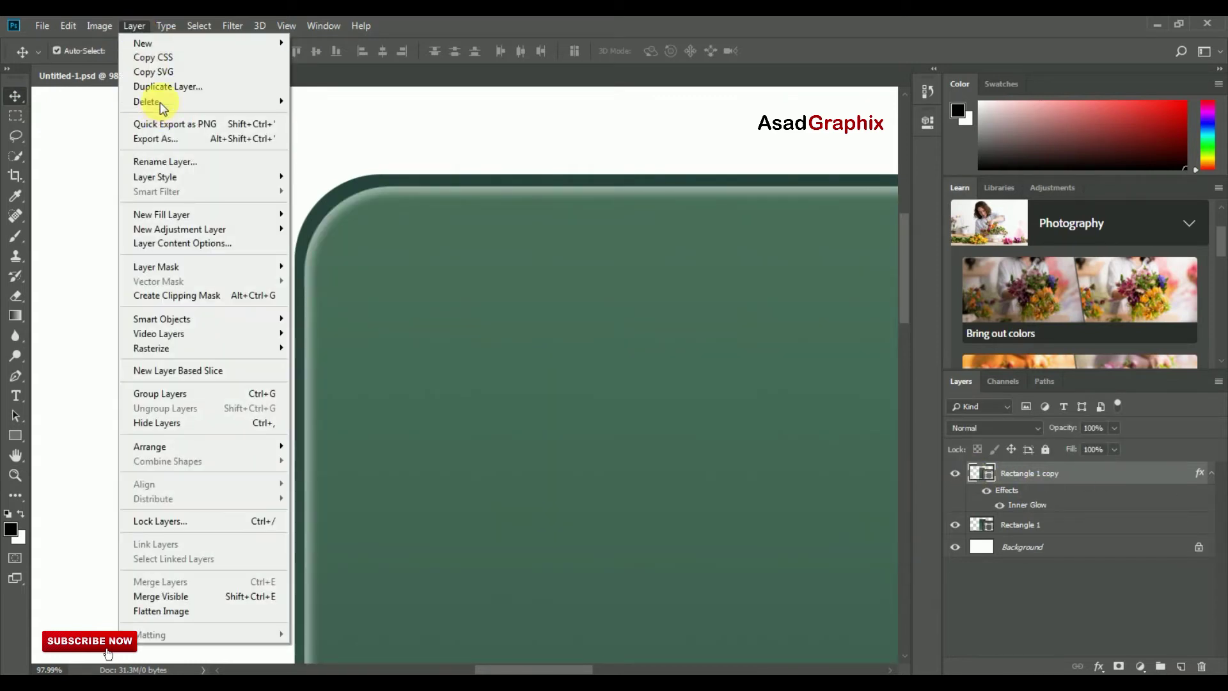
{"action": "left_click", "coordinate": [163, 86]}
{"action": "left_click", "coordinate": [740, 204]}
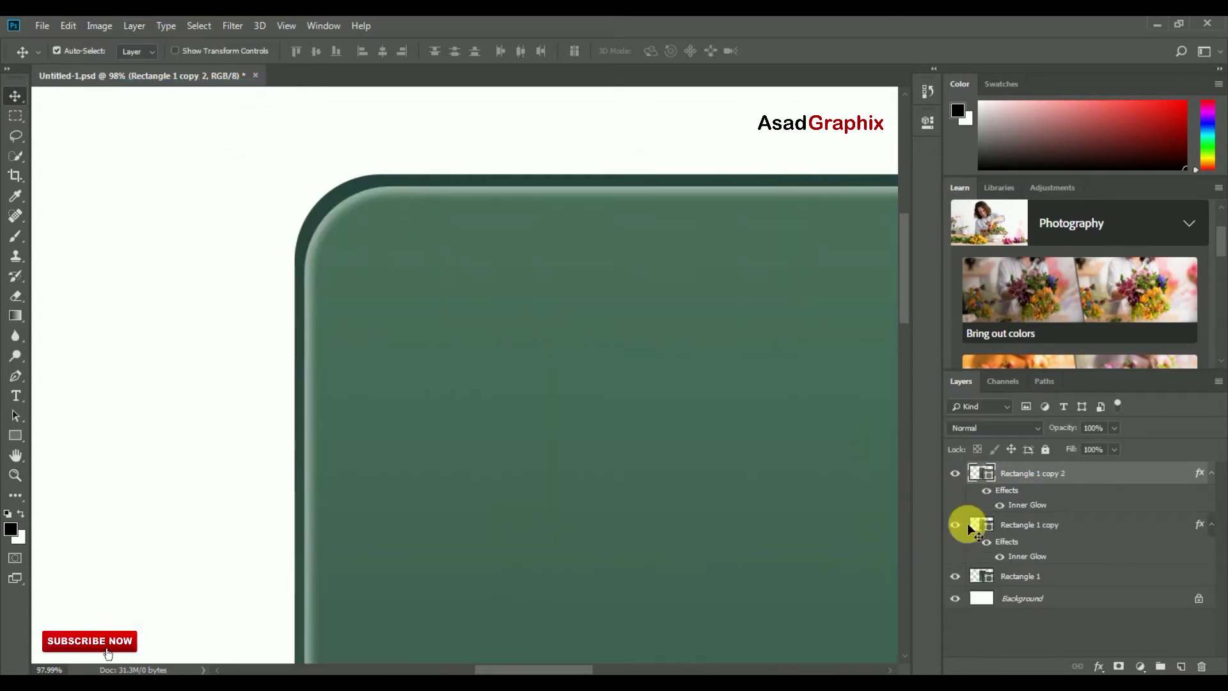
Switch off the Inner Glow on Rectangle 1 copy 2 and compare by toggling visibility
{"action": "left_click", "coordinate": [68, 25]}
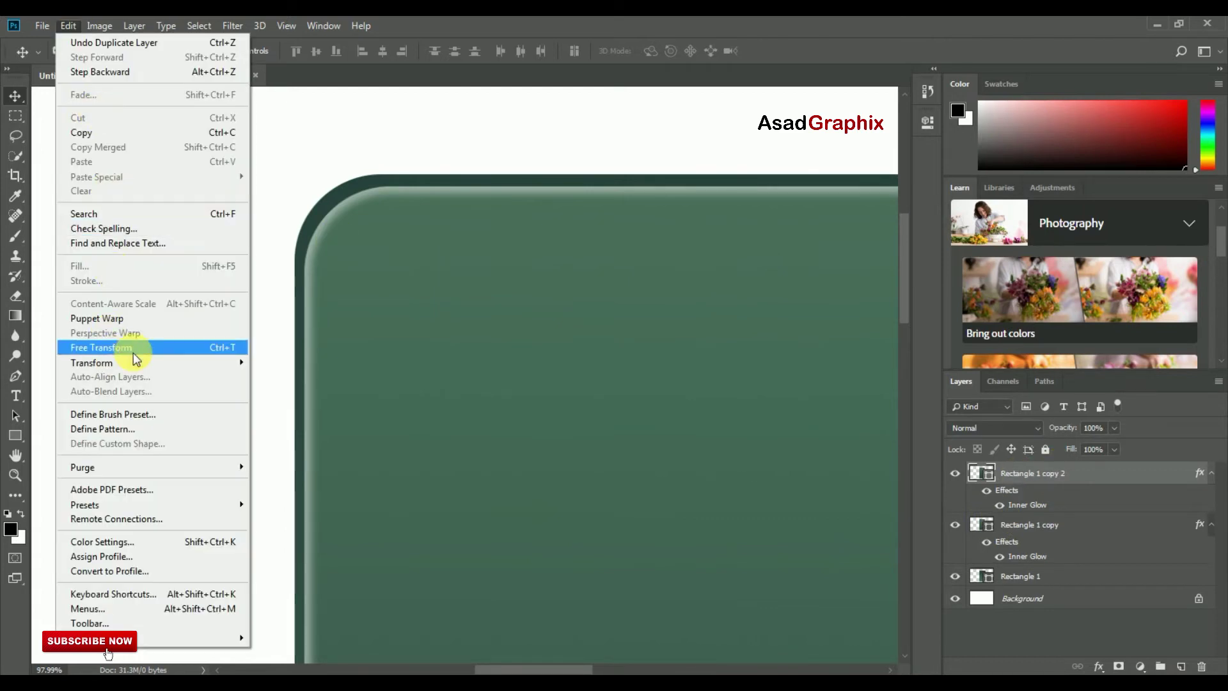
{"action": "left_click", "coordinate": [1149, 472]}
{"action": "left_click", "coordinate": [1098, 666]}
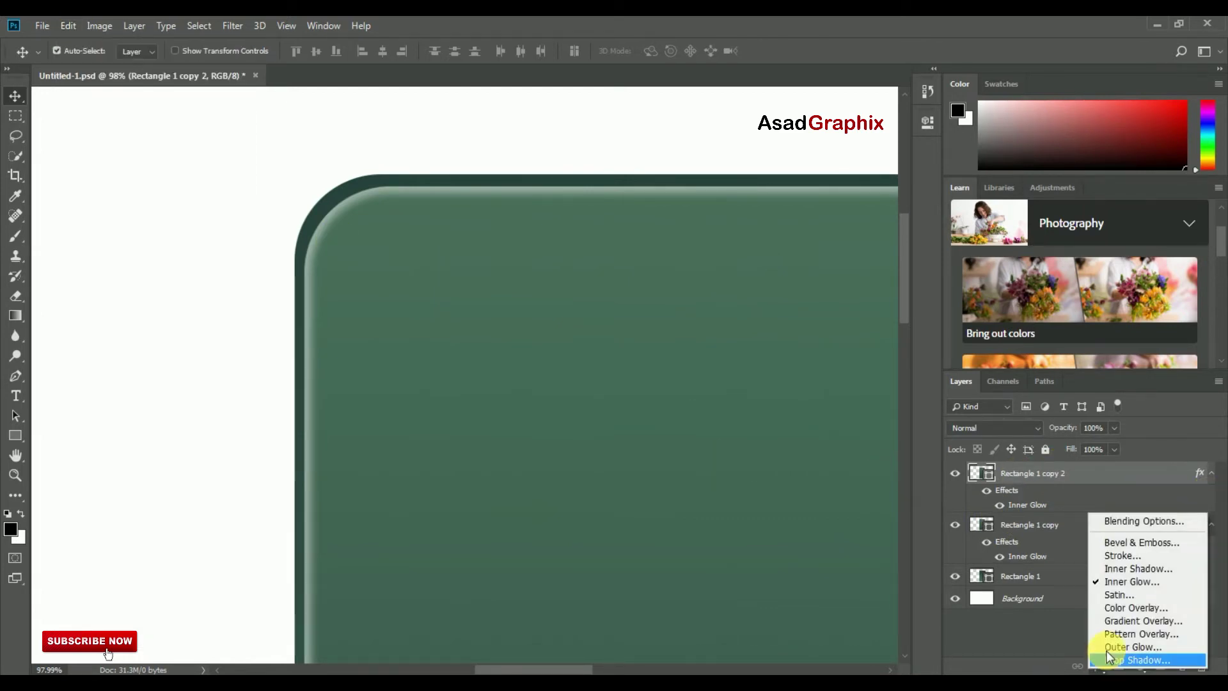
{"action": "left_click", "coordinate": [1117, 583]}
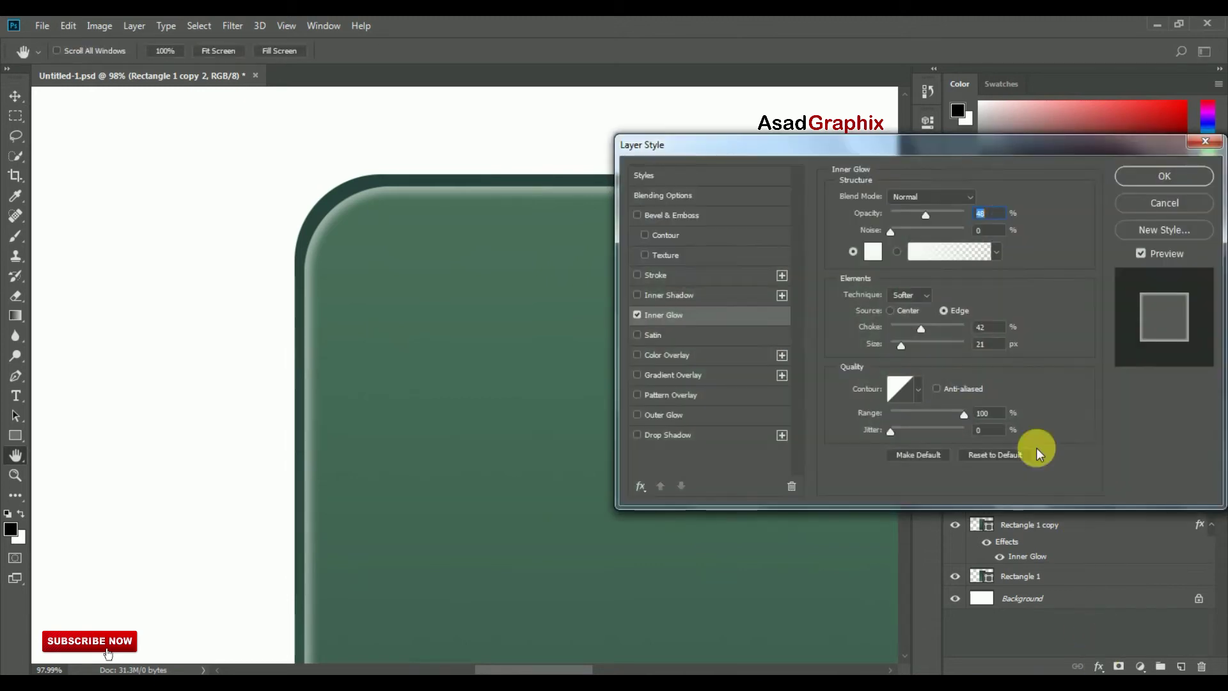
{"action": "left_click", "coordinate": [636, 314]}
{"action": "left_click", "coordinate": [1165, 181]}
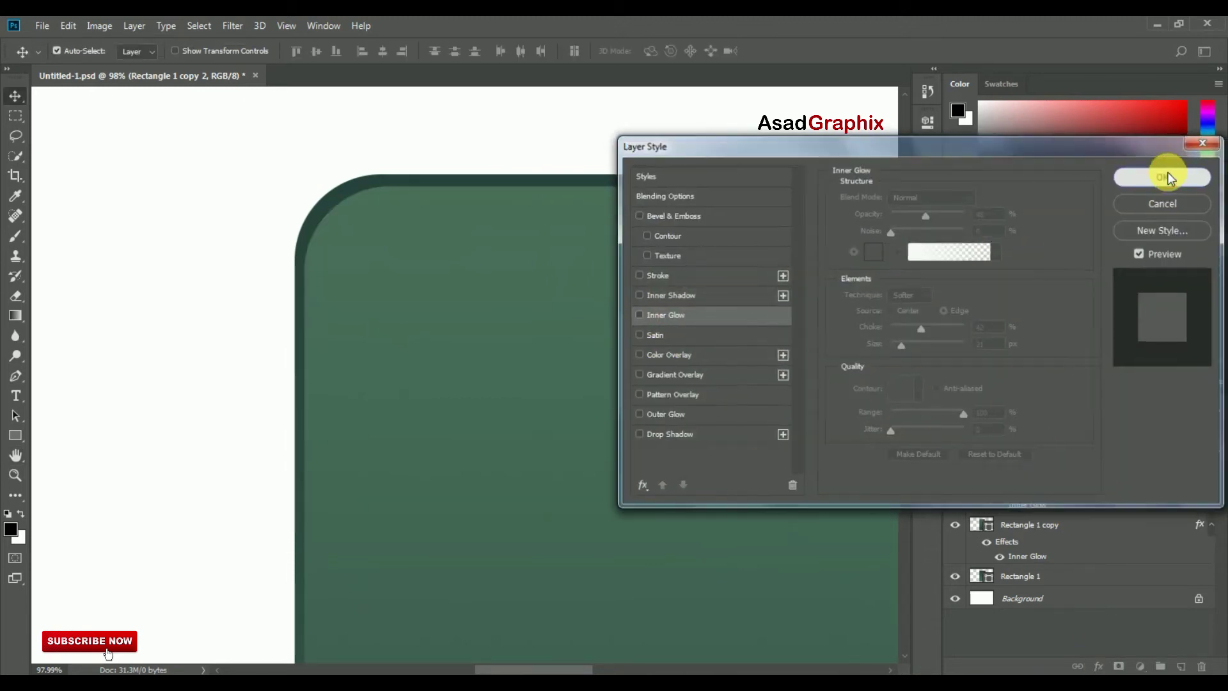
{"action": "left_click", "coordinate": [954, 473]}
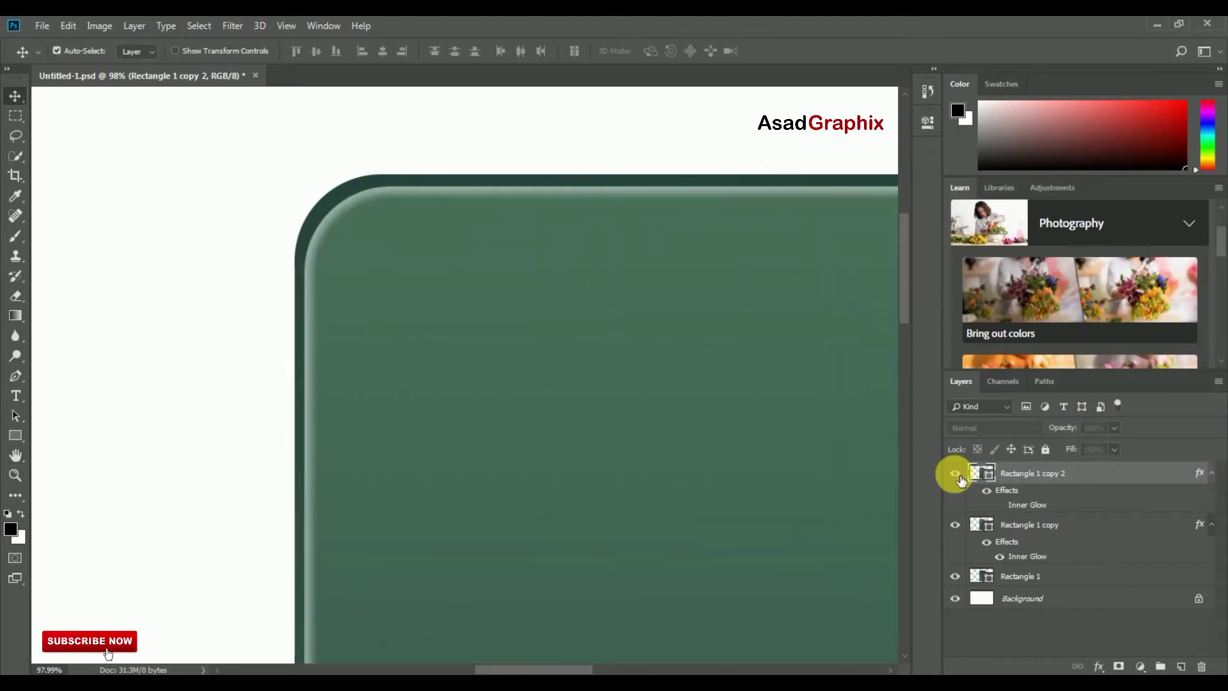
{"action": "left_click", "coordinate": [69, 27]}
Free-transform Rectangle 1 copy 2 down into a small rounded square and commit
{"action": "left_click", "coordinate": [164, 344]}
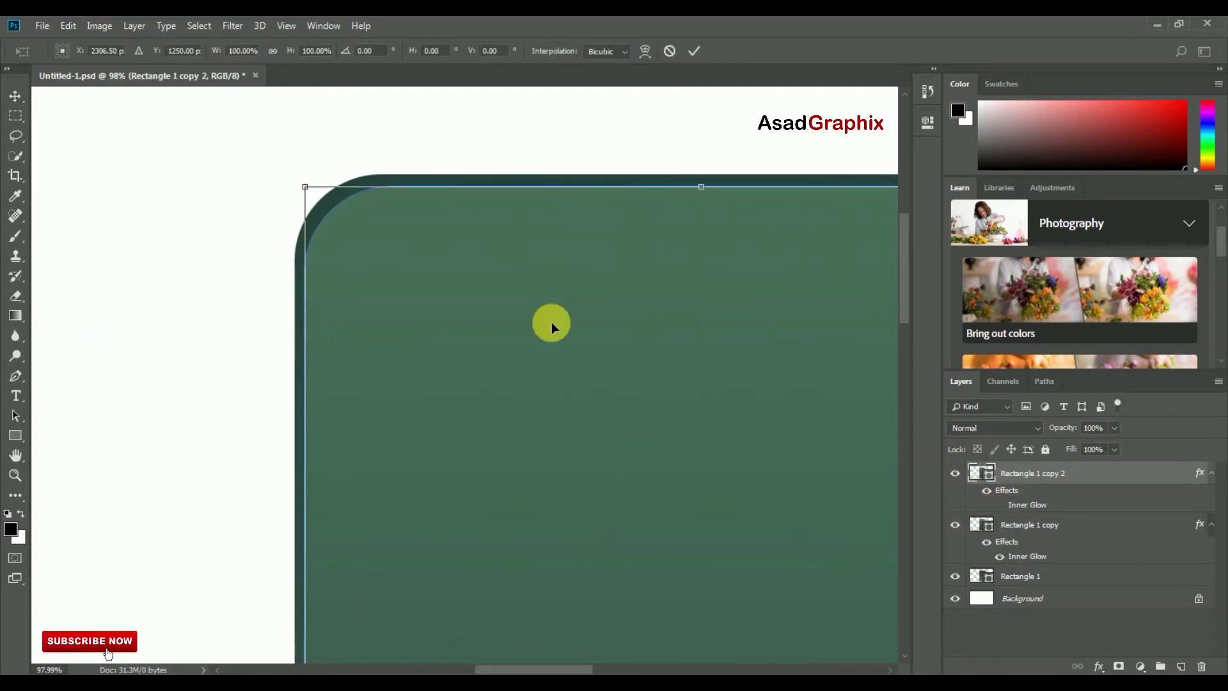
{"action": "key", "text": "ctrl+0"}
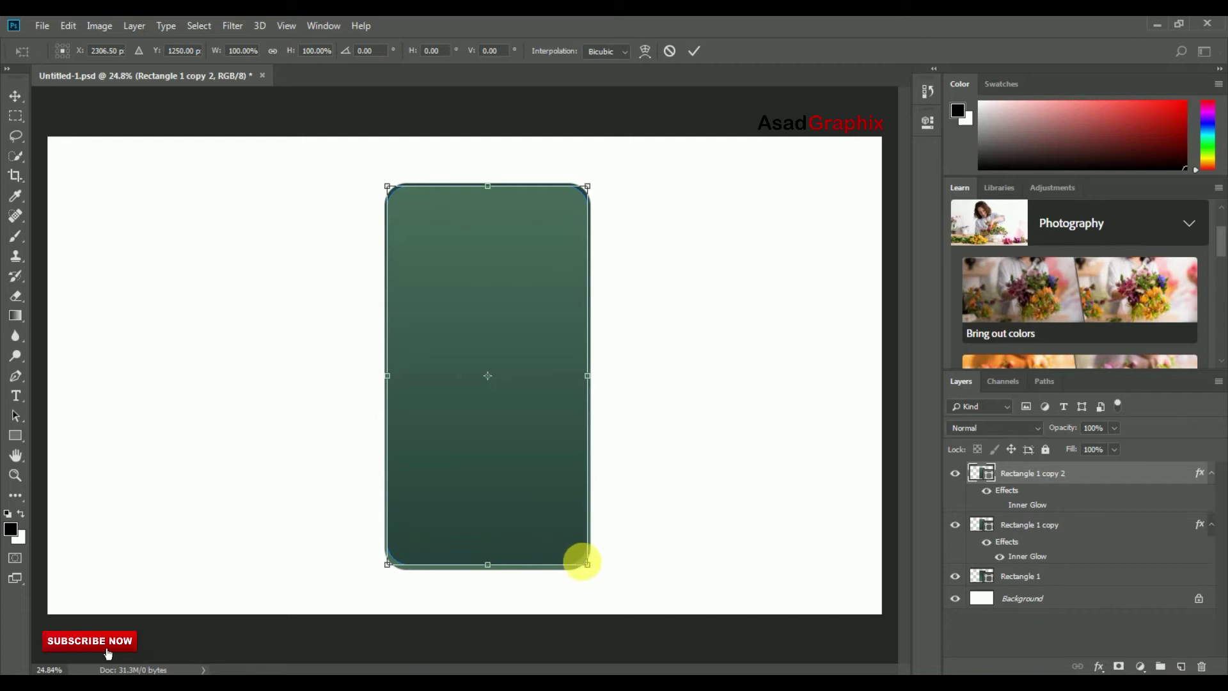
{"action": "left_click_drag", "start_coordinate": [488, 564], "coordinate": [514, 294]}
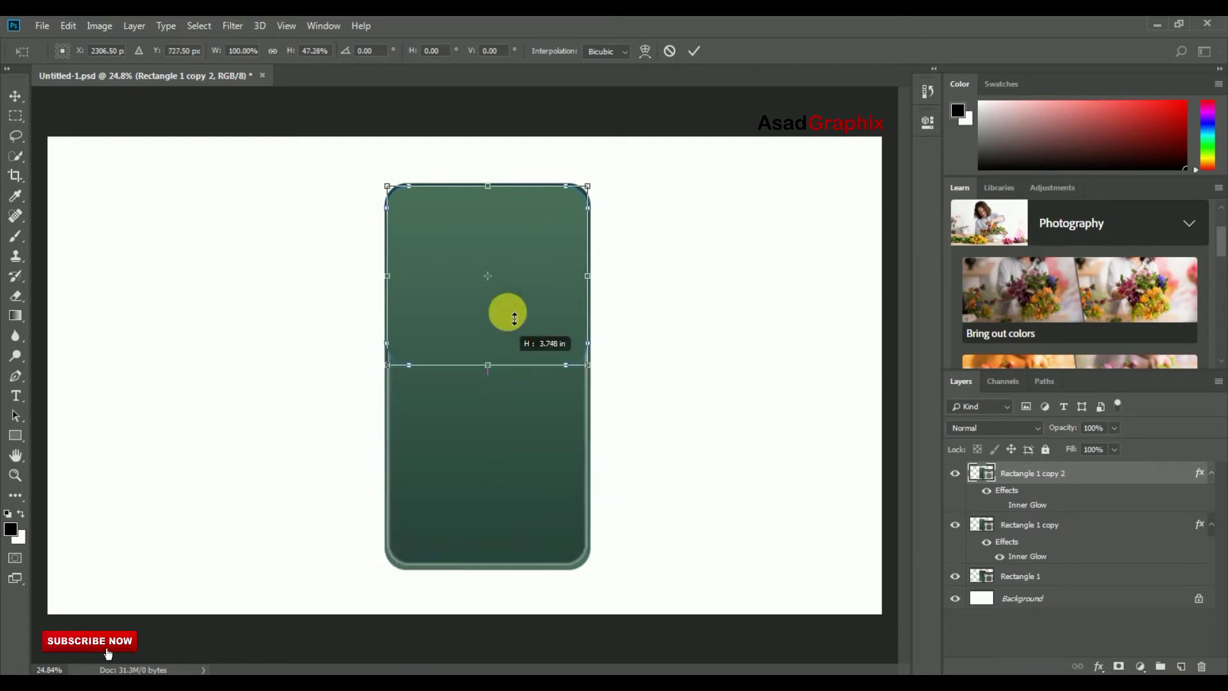
{"action": "left_click_drag", "start_coordinate": [588, 238], "coordinate": [464, 238]}
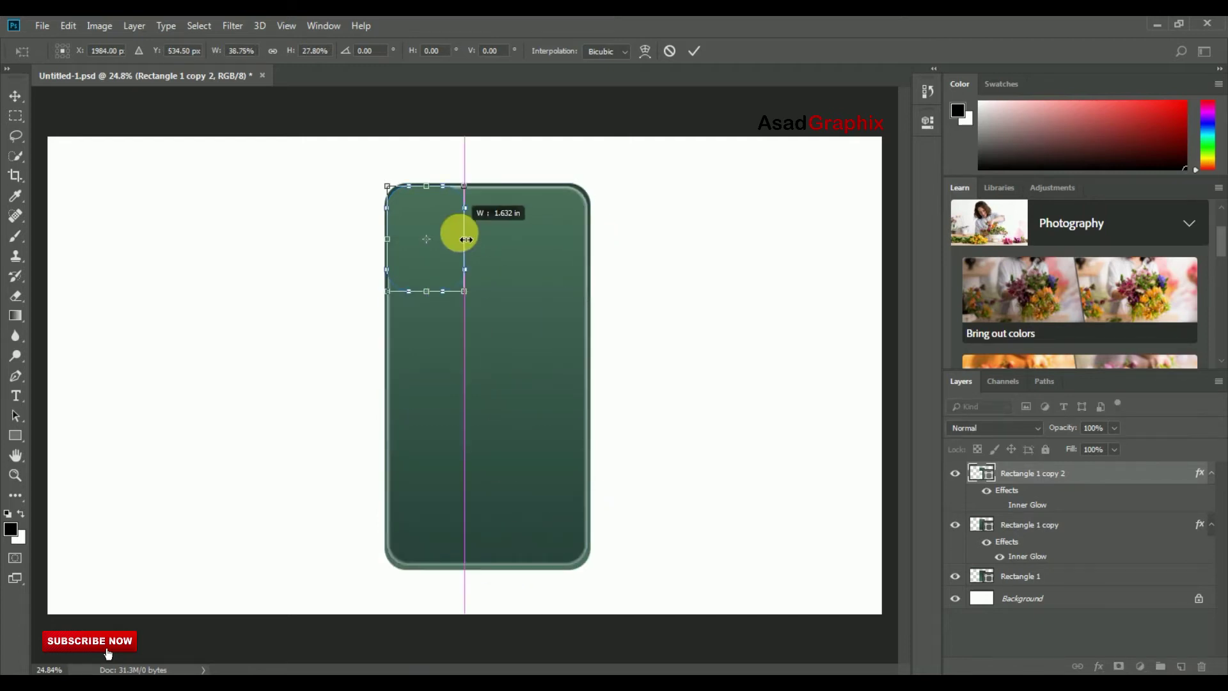
{"action": "left_click_drag", "start_coordinate": [426, 291], "coordinate": [433, 238]}
{"action": "left_click", "coordinate": [695, 51]}
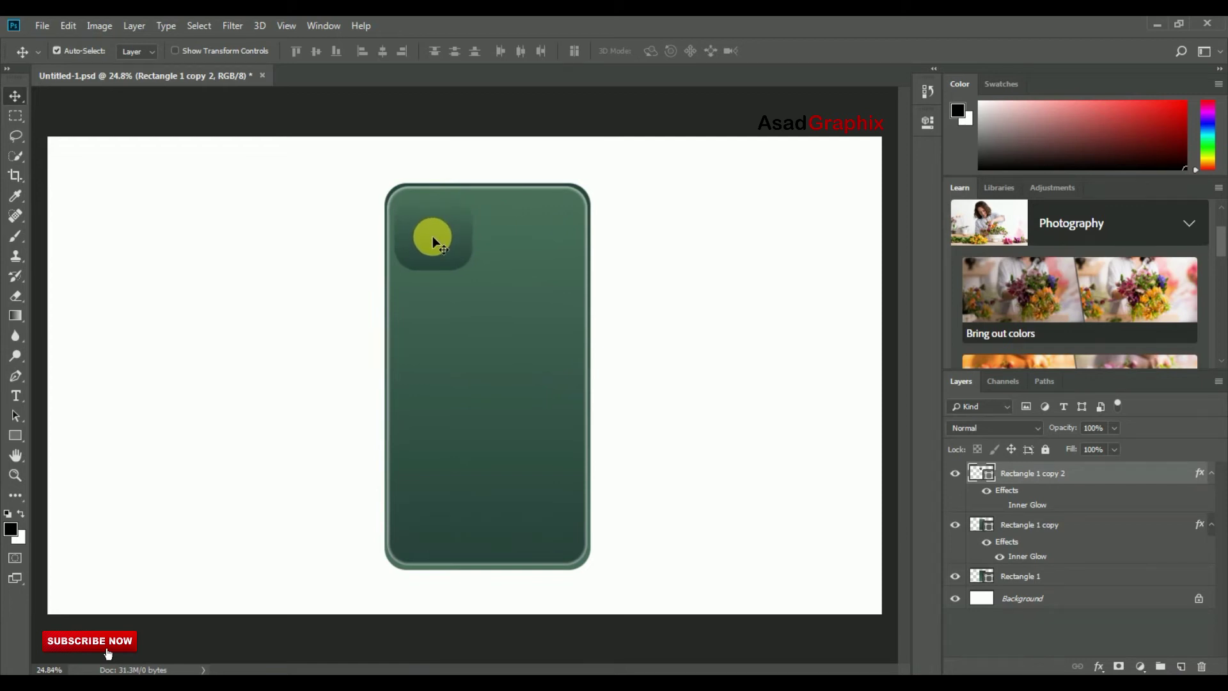
Nudge the small square up into camera-bump position near the top-left corner
{"action": "left_click", "coordinate": [16, 474]}
{"action": "left_click_drag", "start_coordinate": [401, 190], "coordinate": [479, 272]}
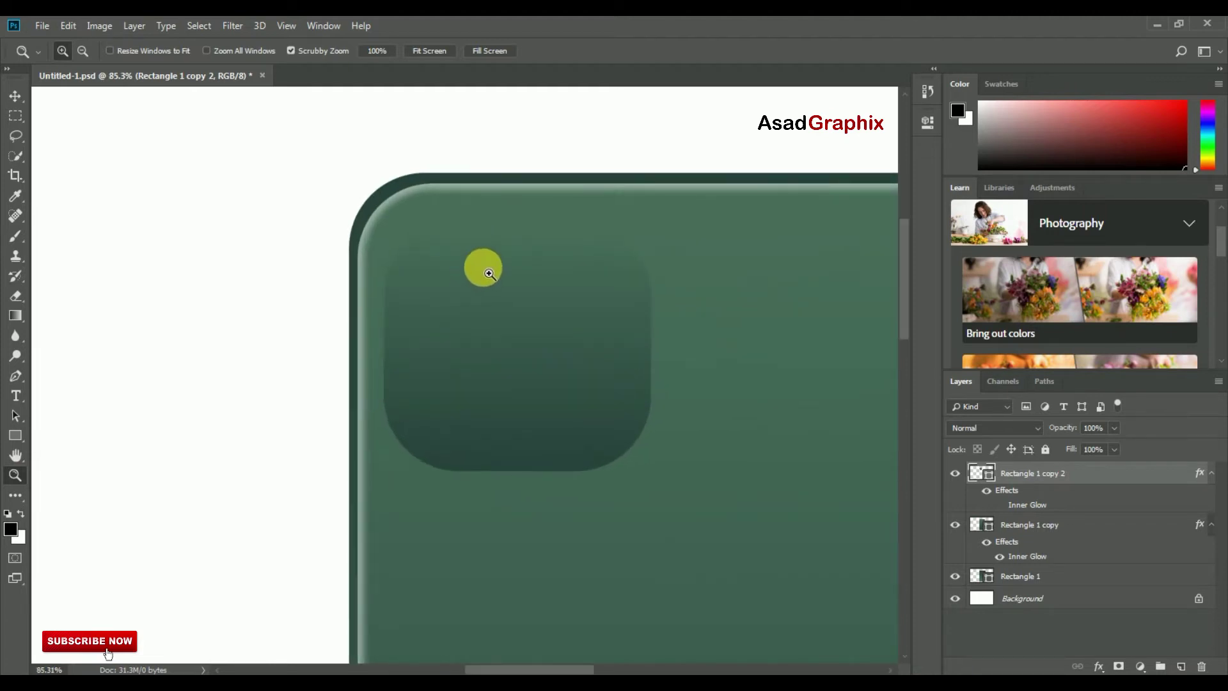
{"action": "left_click", "coordinate": [15, 96]}
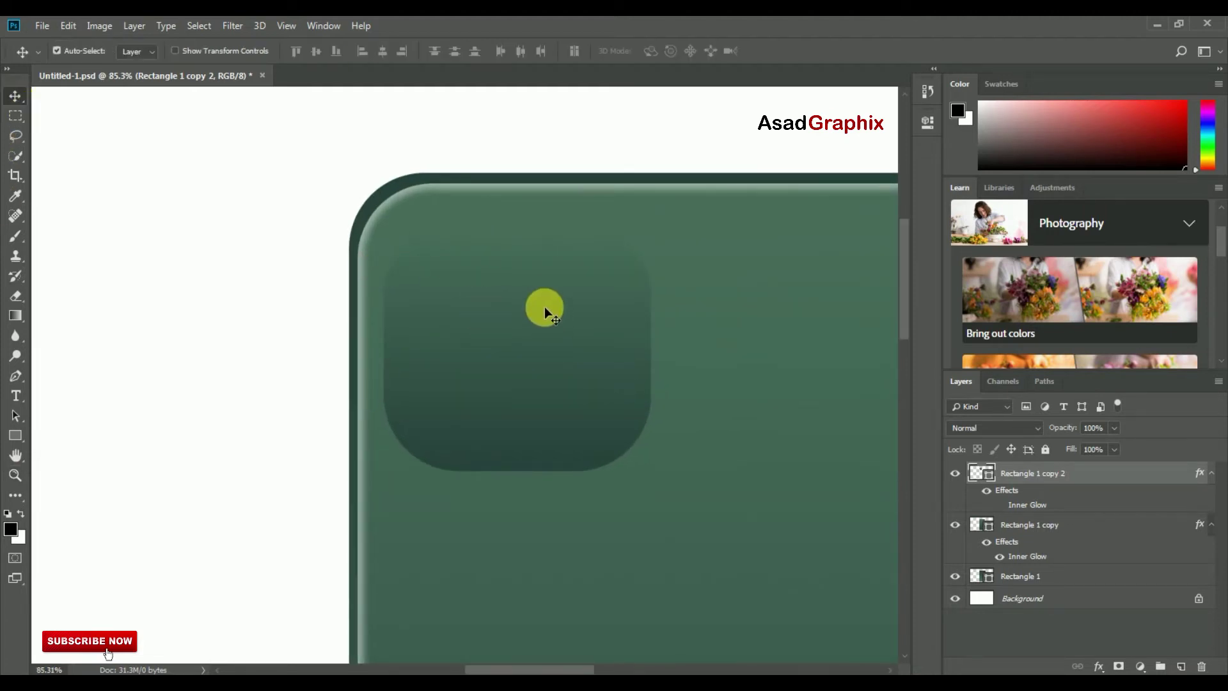
{"action": "left_click_drag", "start_coordinate": [571, 409], "coordinate": [543, 391]}
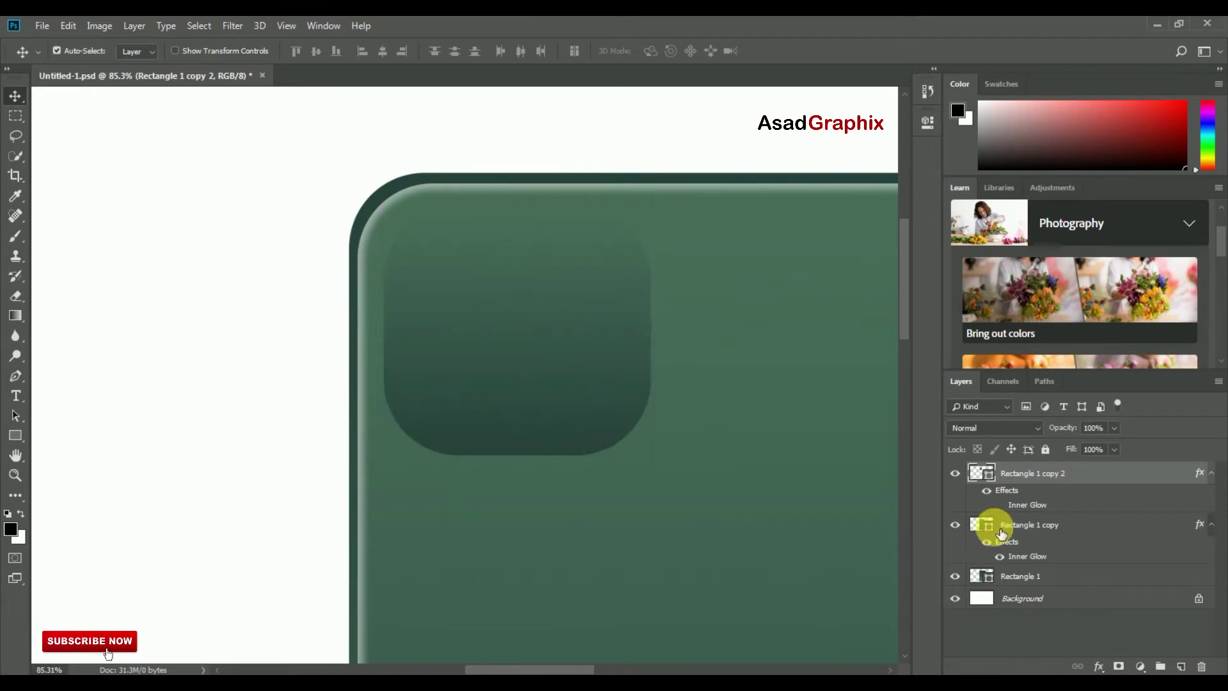
{"action": "left_click", "coordinate": [955, 473]}
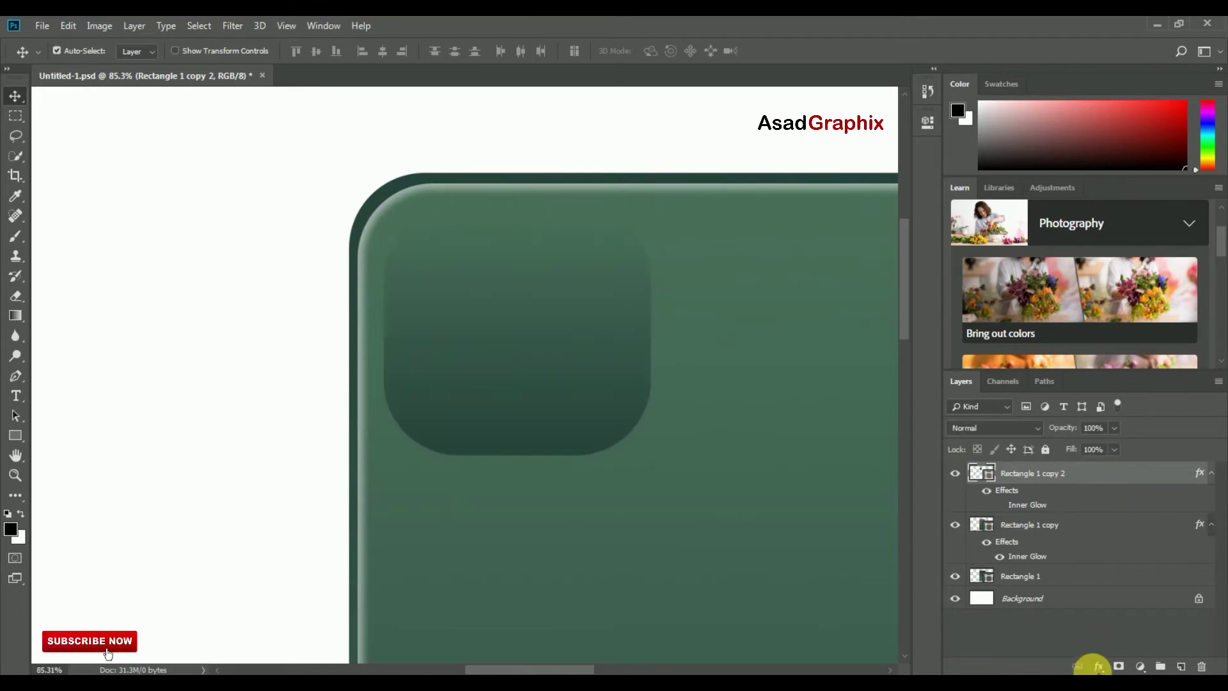
{"action": "left_click", "coordinate": [1098, 666]}
{"action": "left_click", "coordinate": [815, 480]}
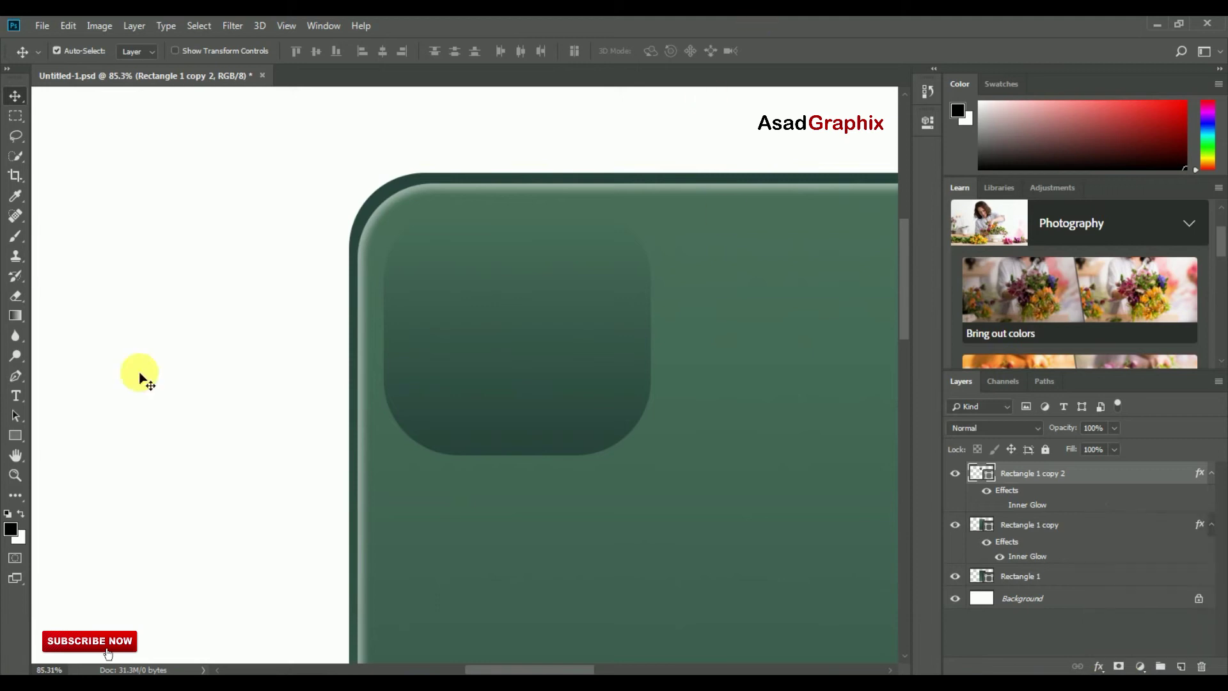
Review the bump's gradient fill scale settings, then close them unchanged
{"action": "left_click", "coordinate": [15, 438]}
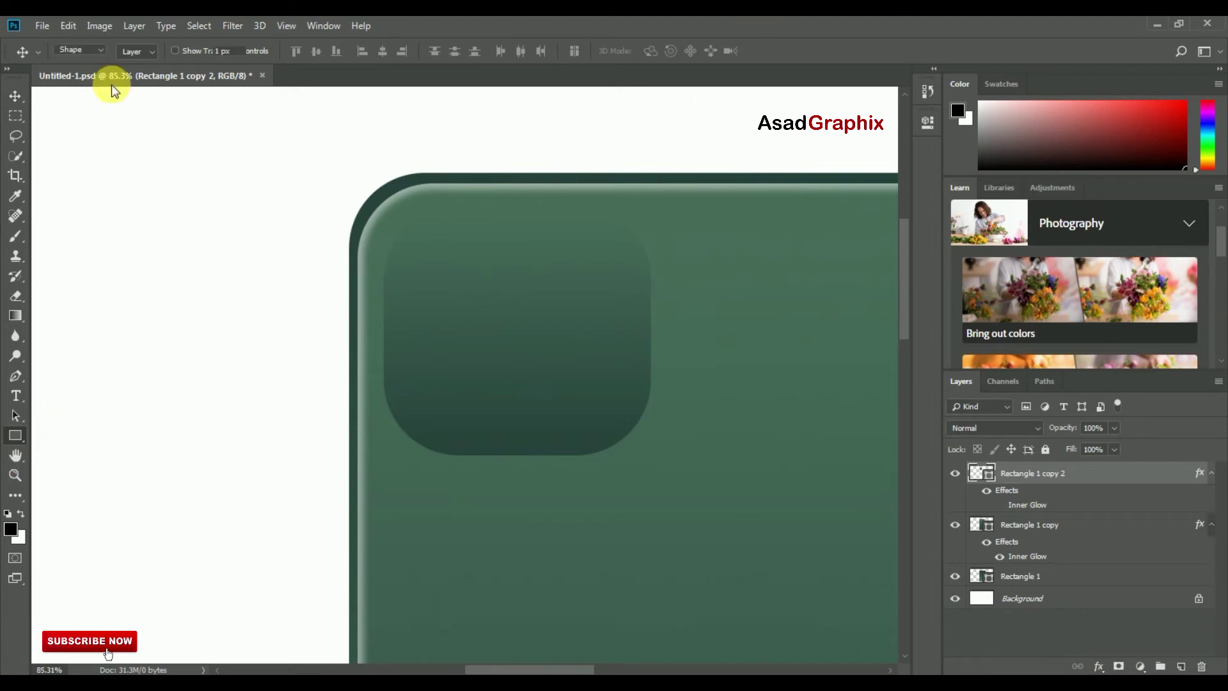
{"action": "left_click", "coordinate": [139, 50]}
{"action": "left_click", "coordinate": [117, 277]}
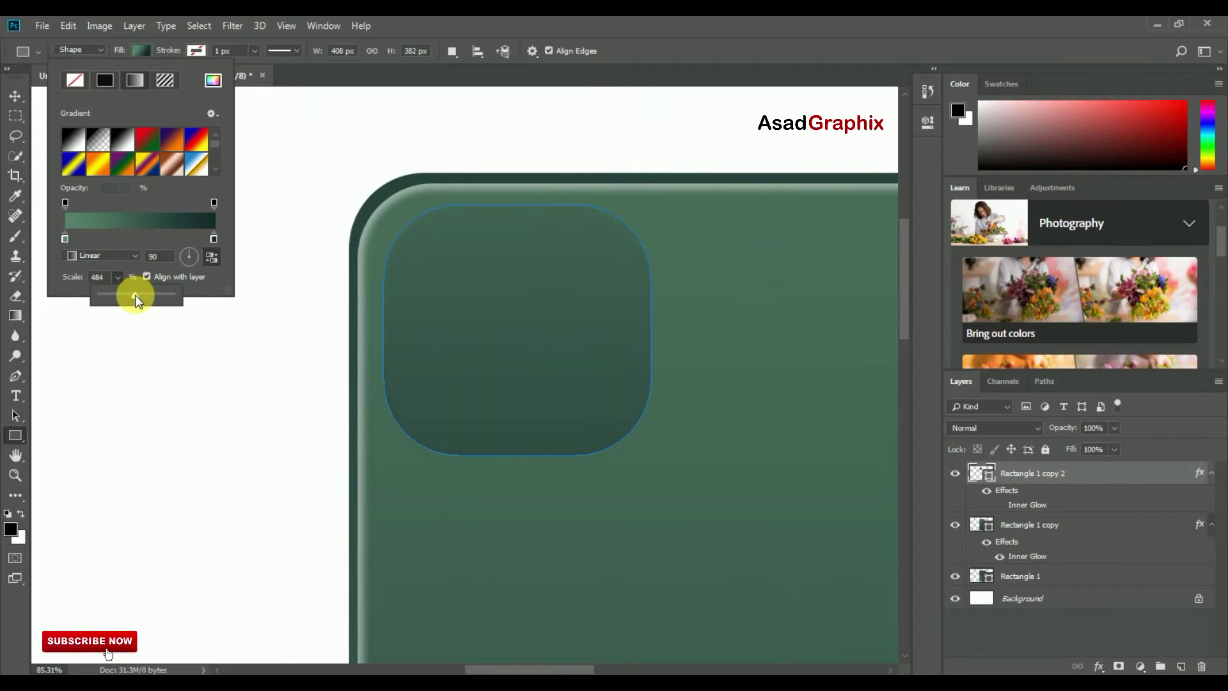
{"action": "left_click", "coordinate": [749, 23]}
Swap the bump's Inner Glow for a #fafafa Inner Shadow at -135°, and enable Drop Shadow
{"action": "left_click", "coordinate": [1098, 666]}
{"action": "left_click", "coordinate": [1117, 580]}
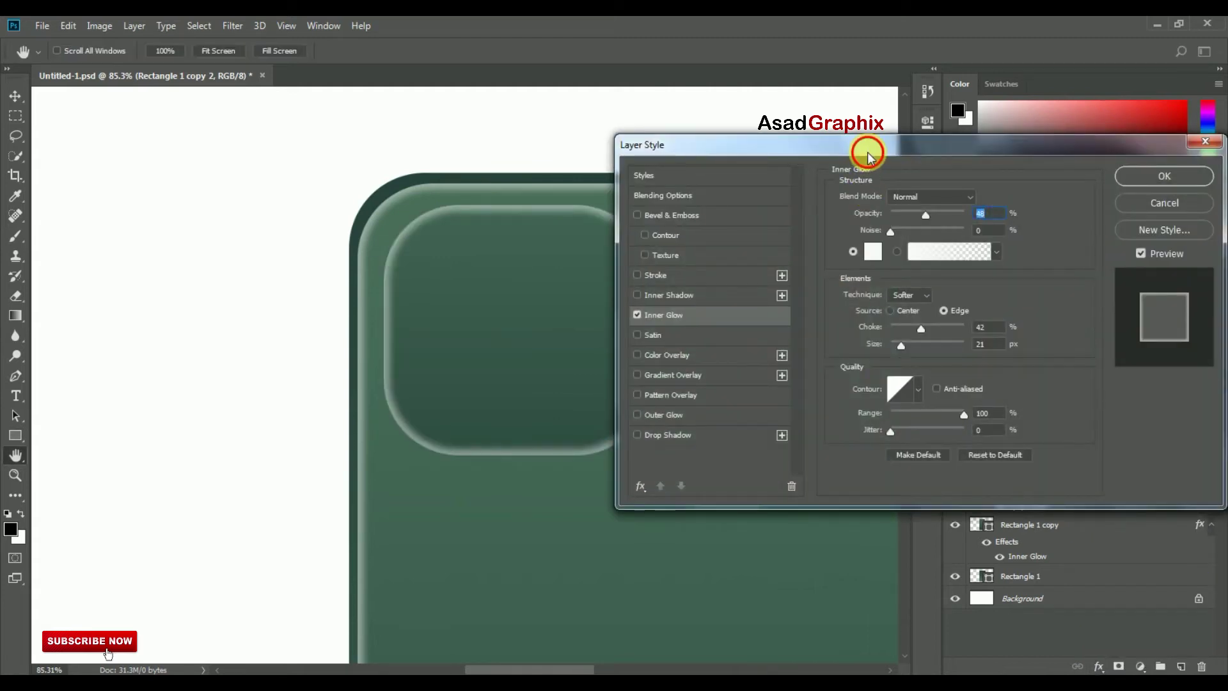
{"action": "left_click_drag", "start_coordinate": [868, 156], "coordinate": [916, 221]}
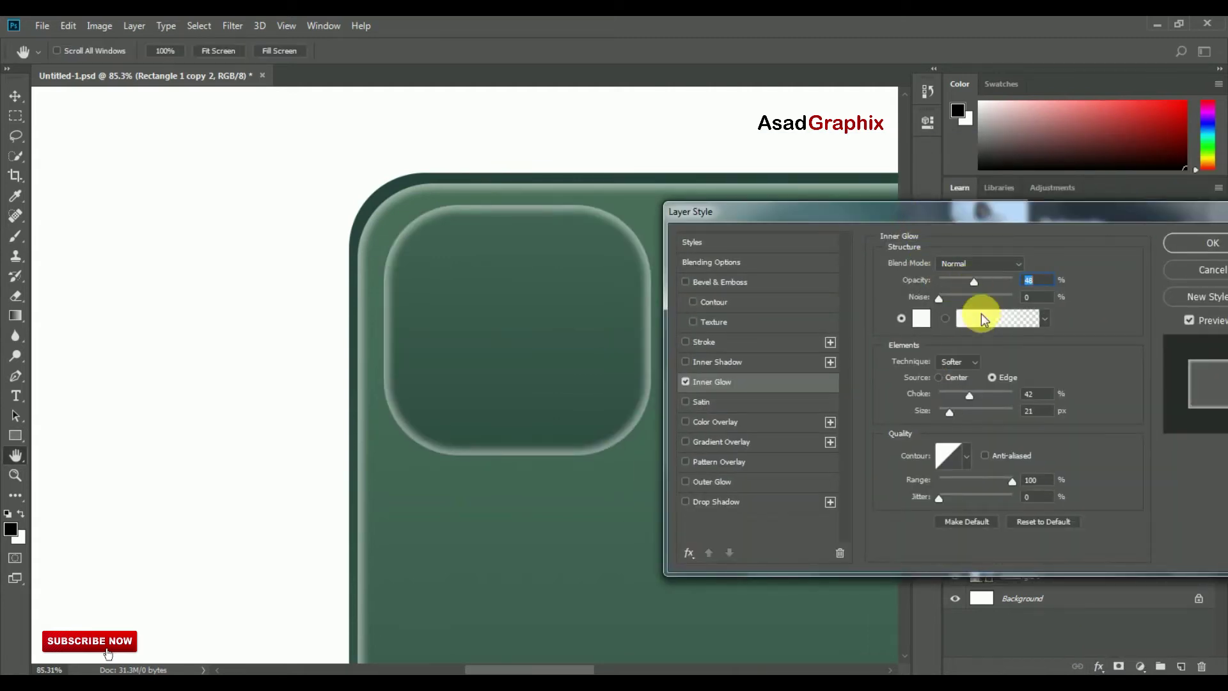
{"action": "left_click", "coordinate": [685, 381]}
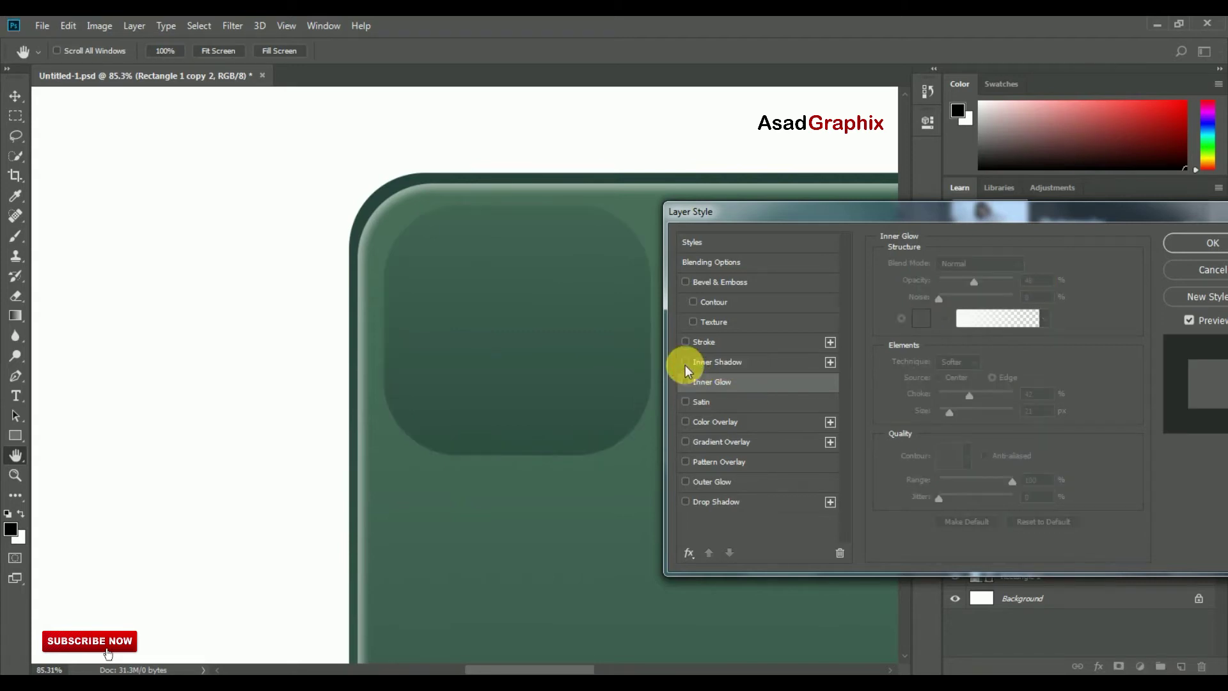
{"action": "left_click", "coordinate": [786, 360]}
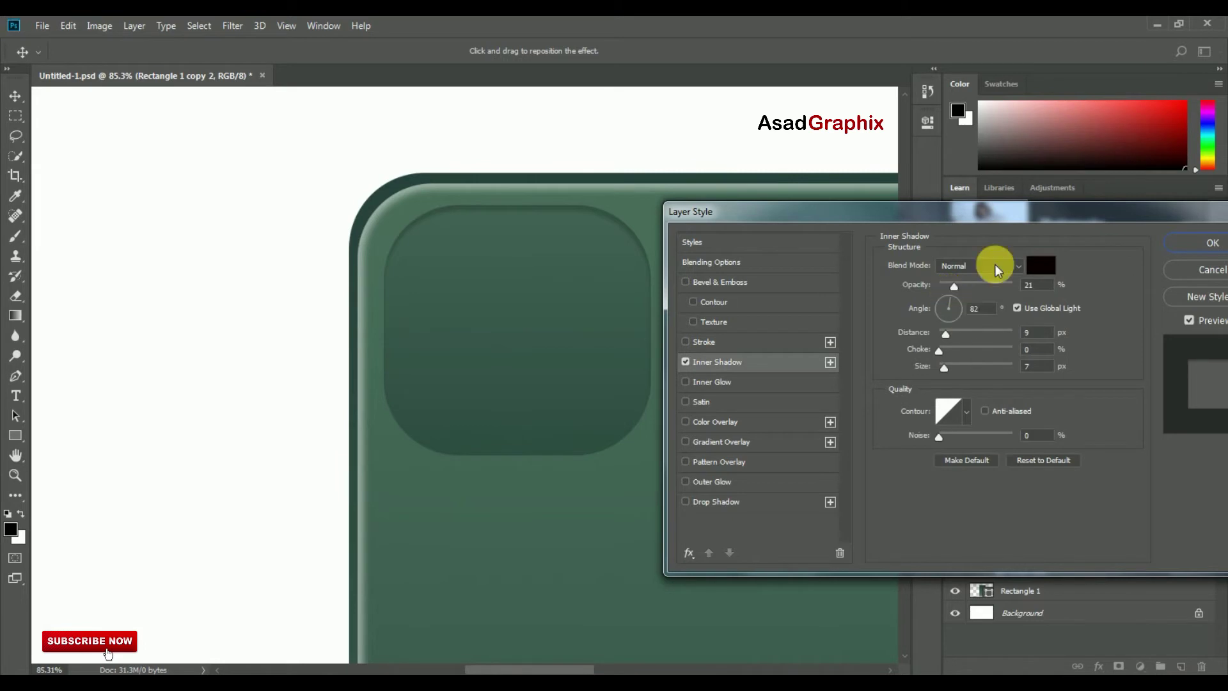
{"action": "left_click", "coordinate": [1041, 265]}
{"action": "left_click", "coordinate": [804, 293]}
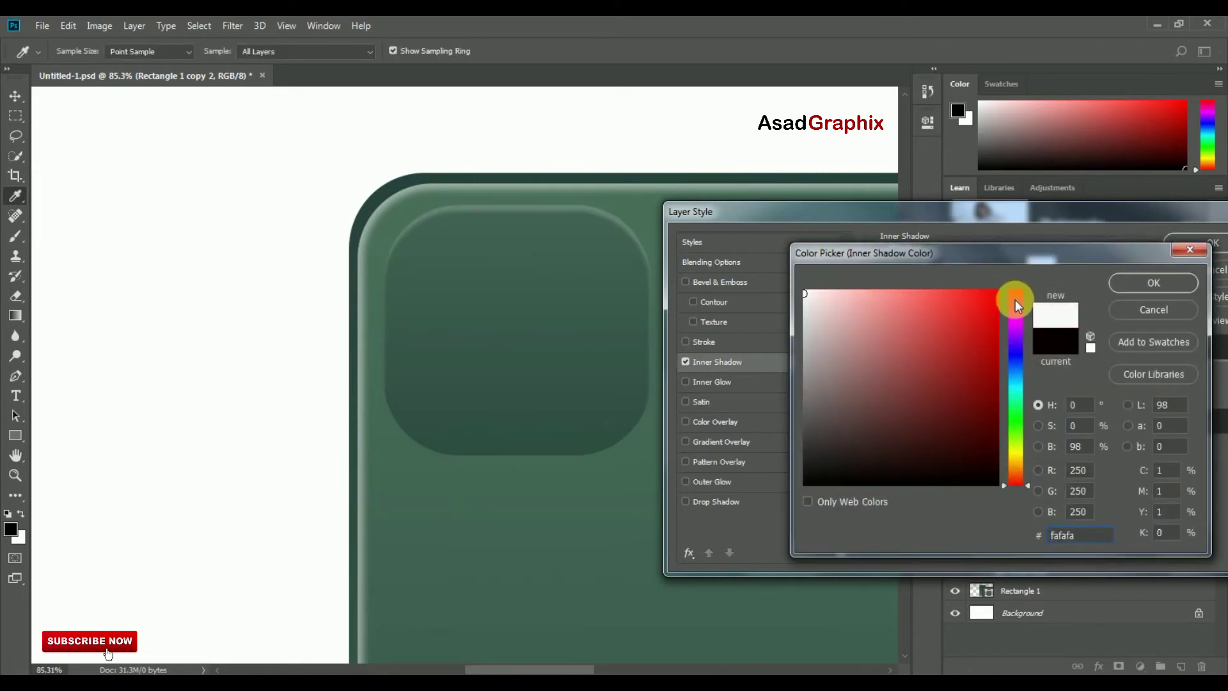
{"action": "left_click", "coordinate": [1131, 282]}
{"action": "left_click_drag", "start_coordinate": [945, 312], "coordinate": [940, 312]}
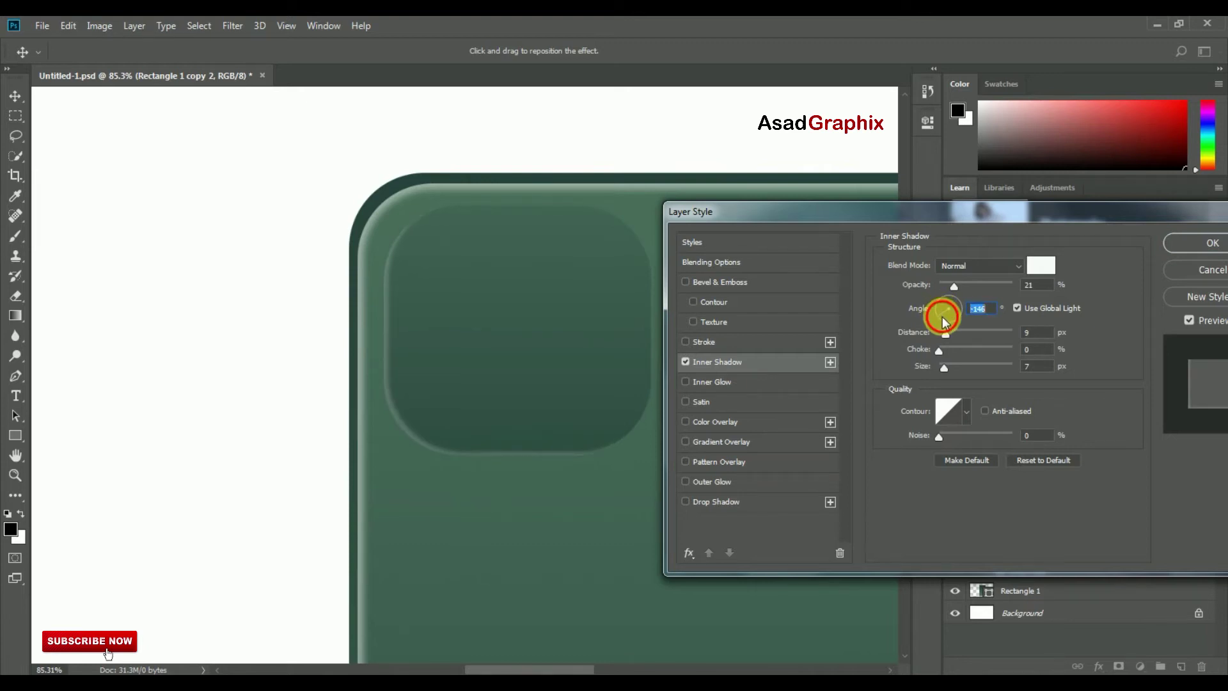
{"action": "left_click_drag", "start_coordinate": [941, 314], "coordinate": [965, 286]}
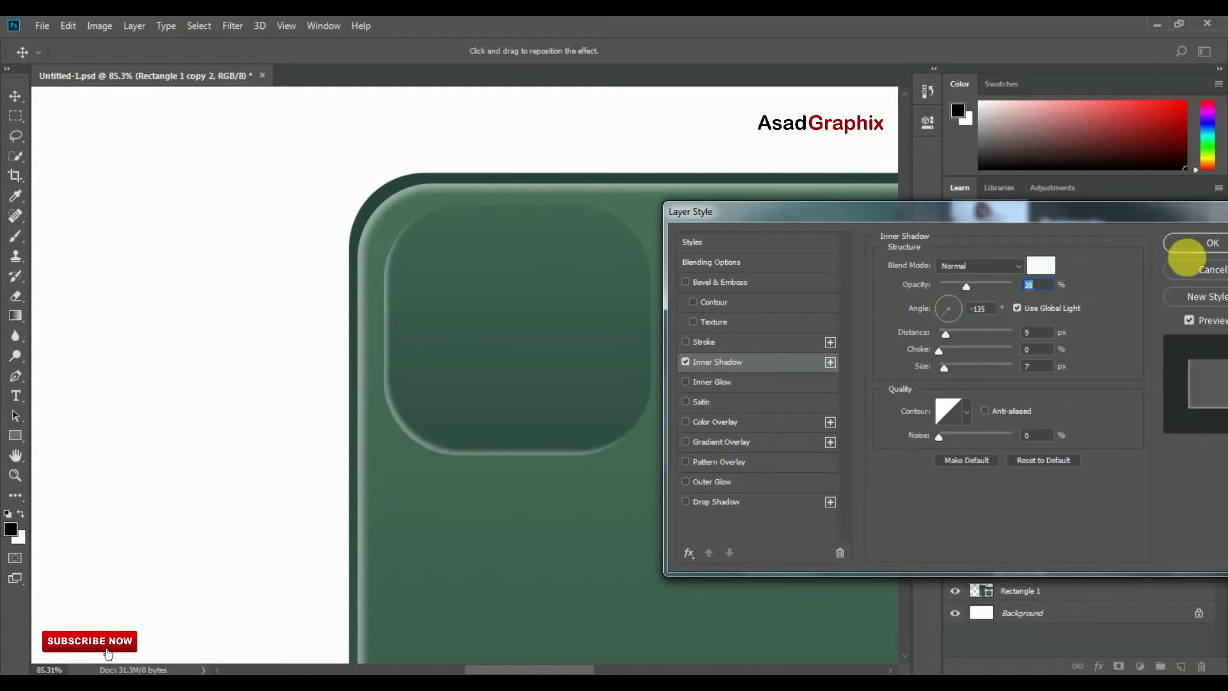
{"action": "left_click", "coordinate": [770, 504]}
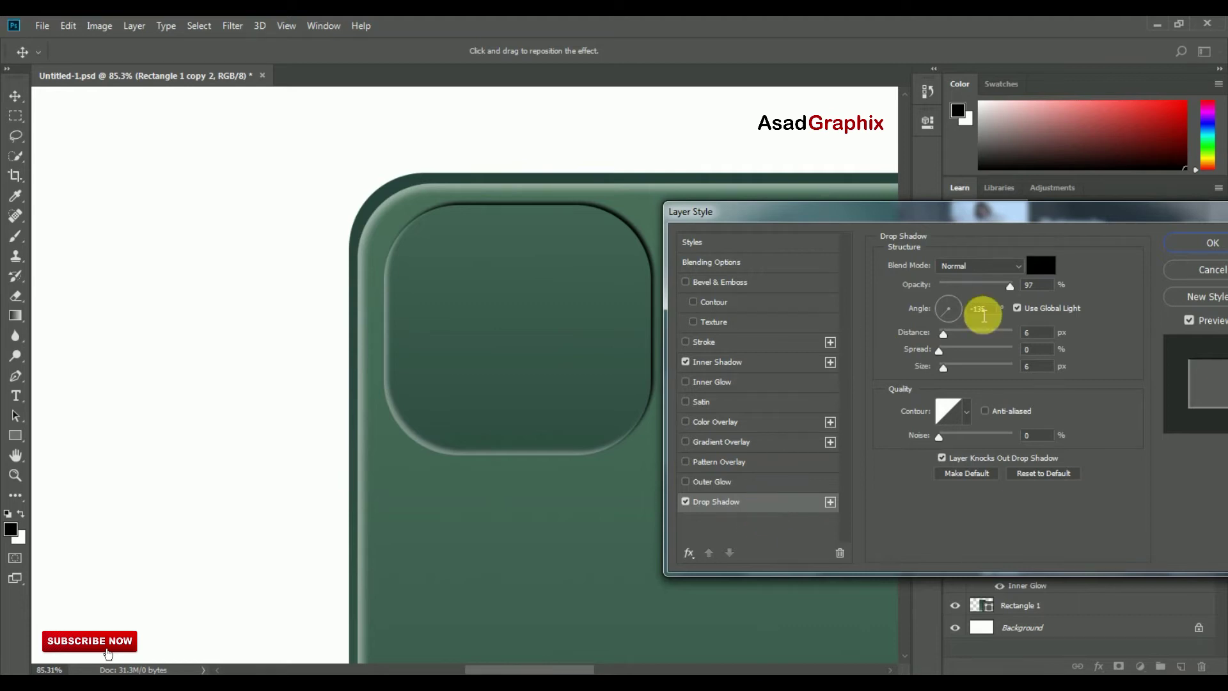
Set the bump's Drop Shadow to 29 px size at -133°, then apply the layer style
{"action": "left_click", "coordinate": [949, 303]}
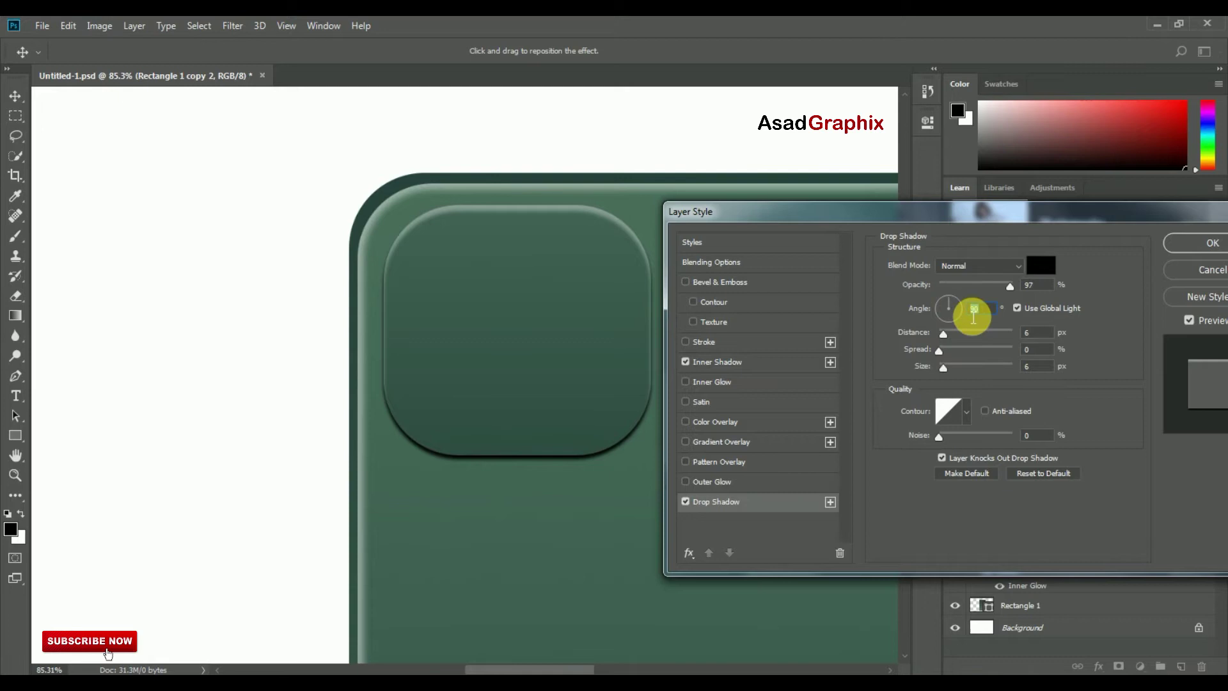
{"action": "type", "text": "0"}
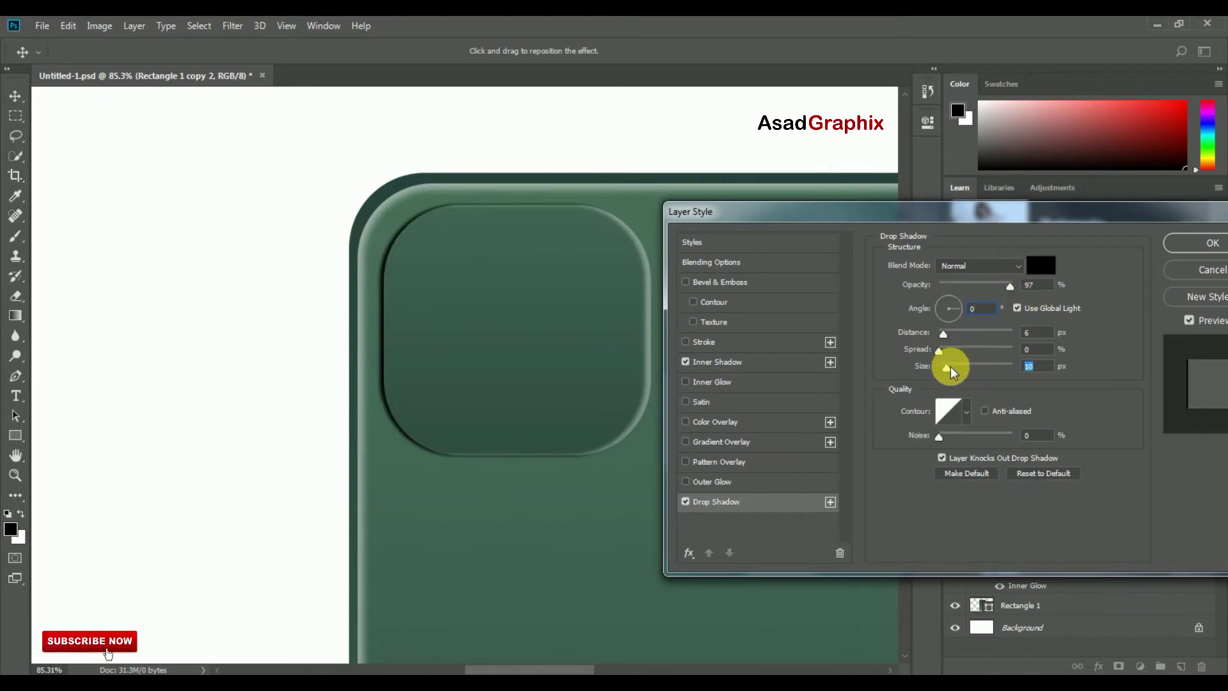
{"action": "left_click_drag", "start_coordinate": [950, 372], "coordinate": [953, 369]}
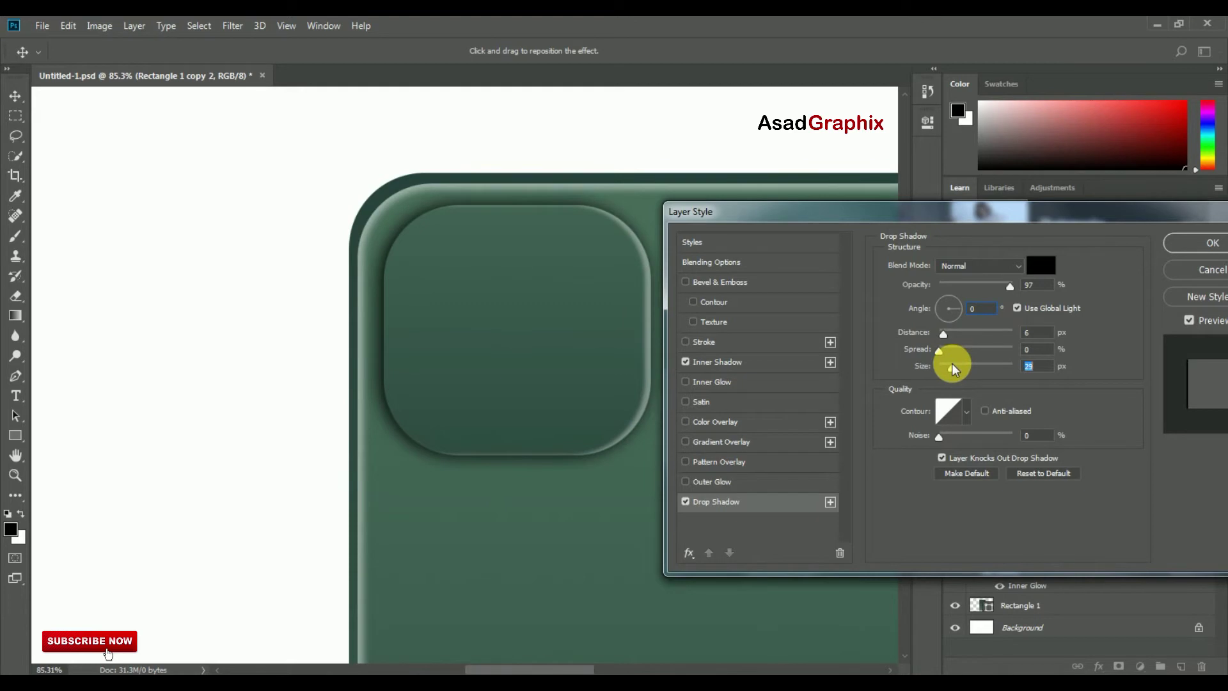
{"action": "left_click_drag", "start_coordinate": [953, 312], "coordinate": [943, 325]}
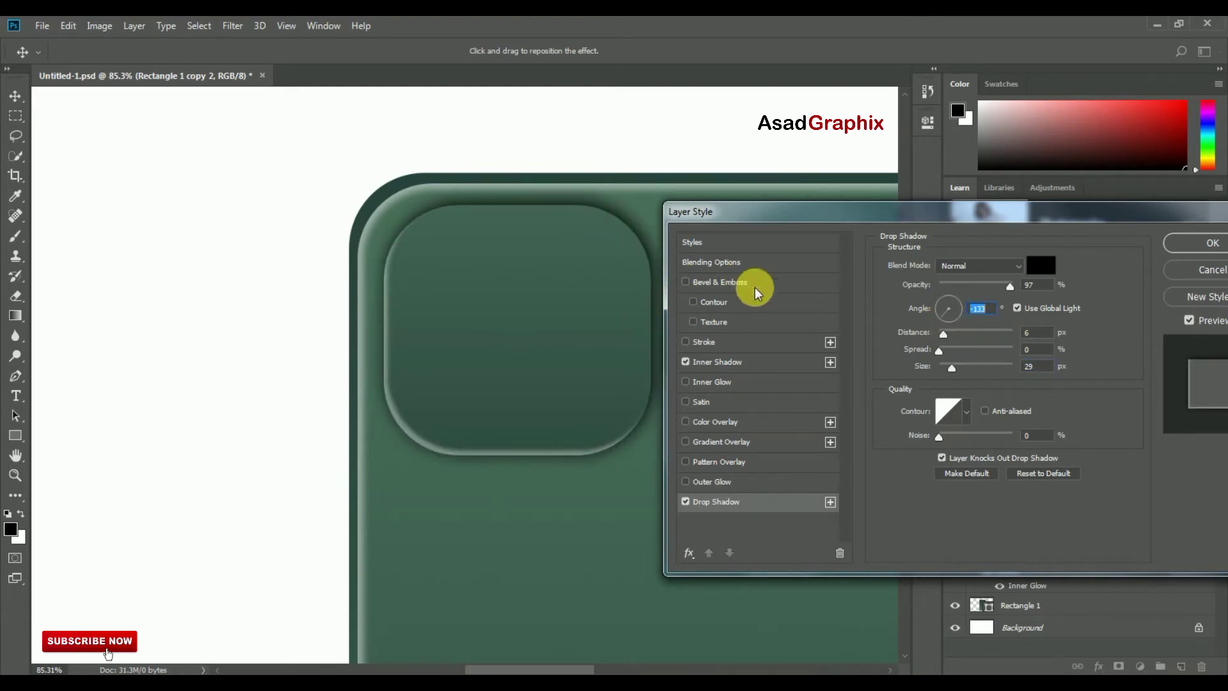
{"action": "mouse_move", "coordinate": [1013, 212]}
{"action": "left_mouse_down"}
{"action": "mouse_move", "coordinate": [1001, 166]}
{"action": "mouse_move", "coordinate": [973, 243]}
{"action": "mouse_move", "coordinate": [1027, 308]}
{"action": "mouse_move", "coordinate": [938, 296]}
{"action": "mouse_move", "coordinate": [639, 296]}
{"action": "mouse_move", "coordinate": [865, 266]}
{"action": "left_mouse_up"}
{"action": "left_click", "coordinate": [1061, 306]}
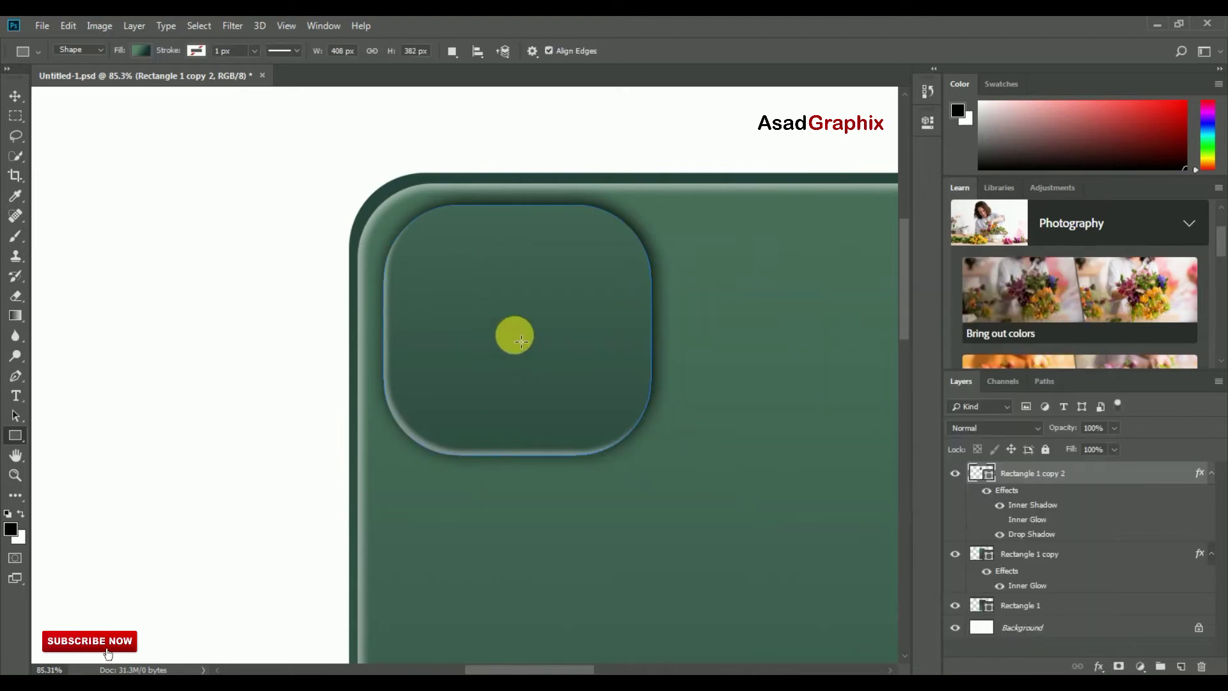
Draw a 384 px circle over the camera bump with the Ellipse tool
{"action": "key", "text": "v"}
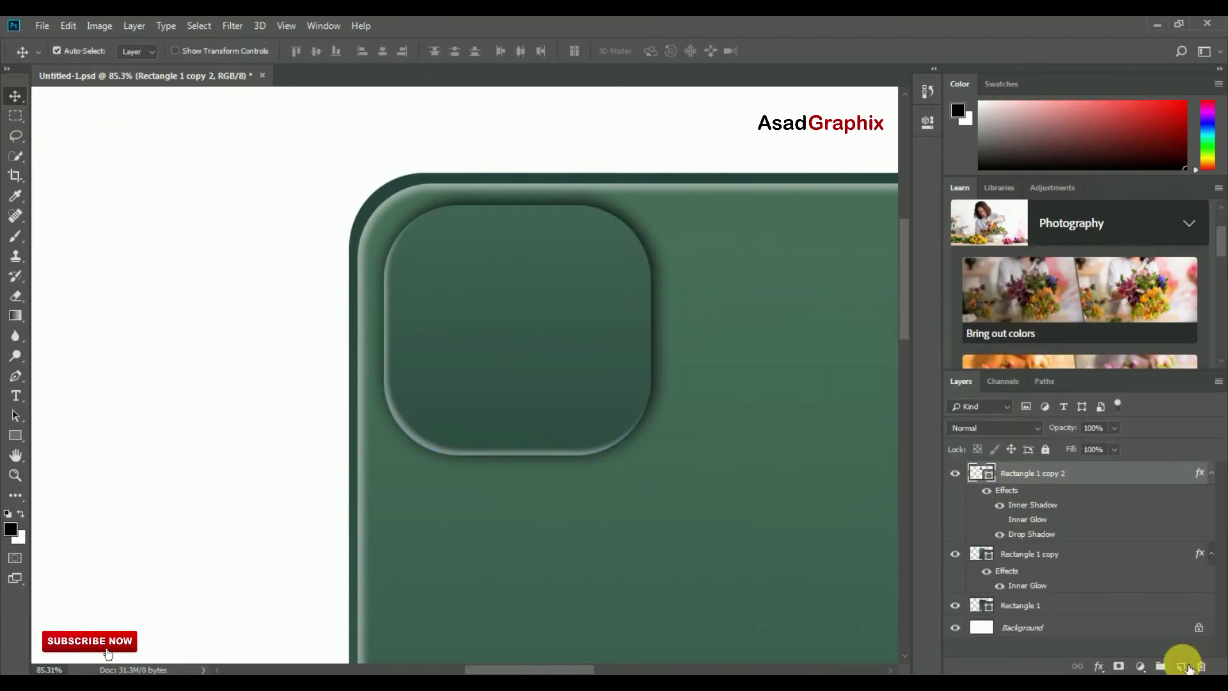
{"action": "left_click", "coordinate": [16, 435]}
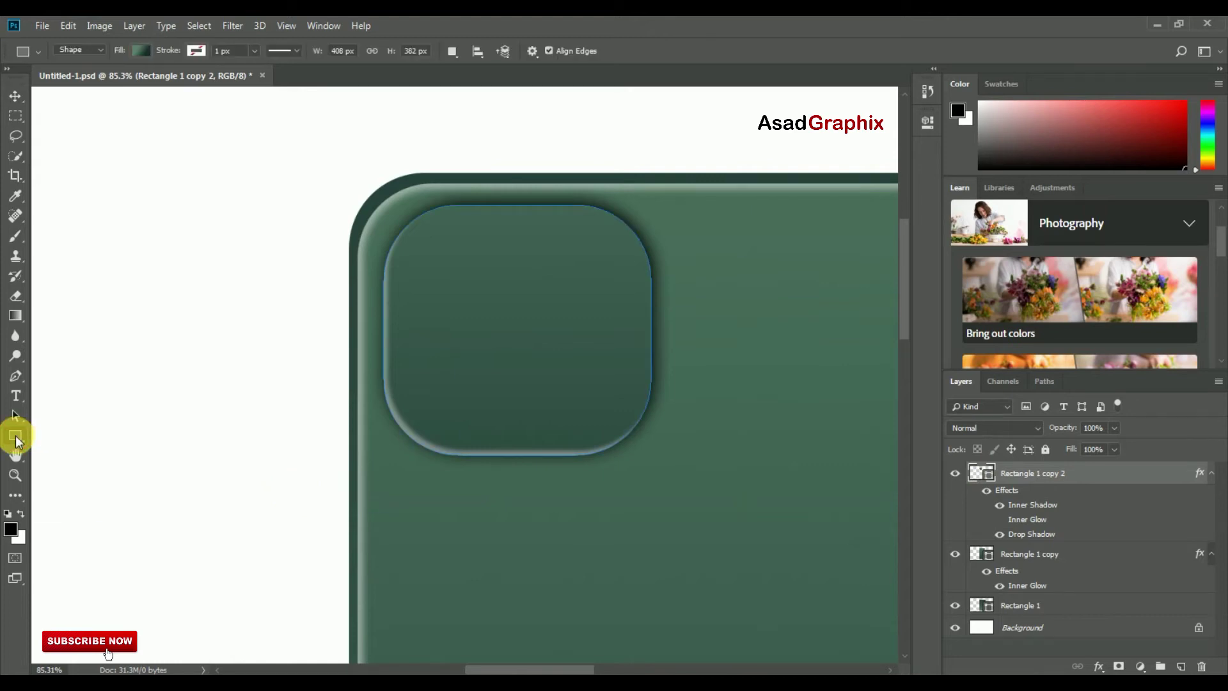
{"action": "right_click", "coordinate": [16, 438]}
{"action": "left_click", "coordinate": [60, 460]}
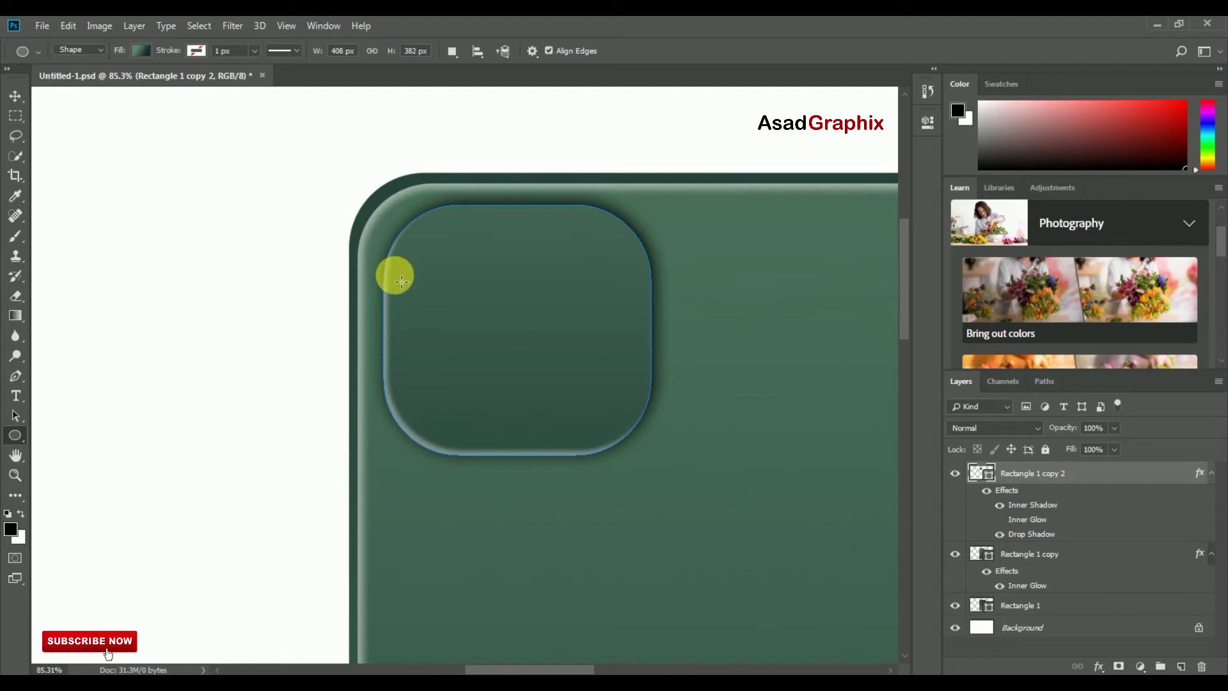
{"action": "left_click_drag", "start_coordinate": [423, 252], "coordinate": [576, 369]}
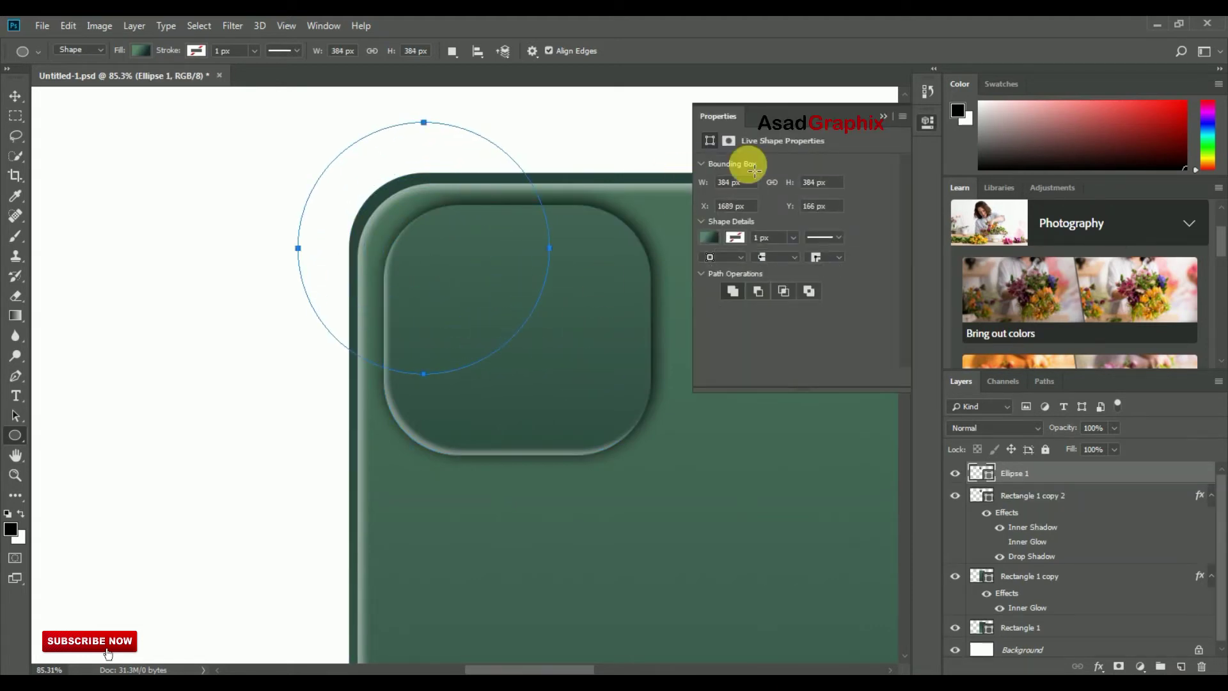
{"action": "left_click", "coordinate": [890, 118]}
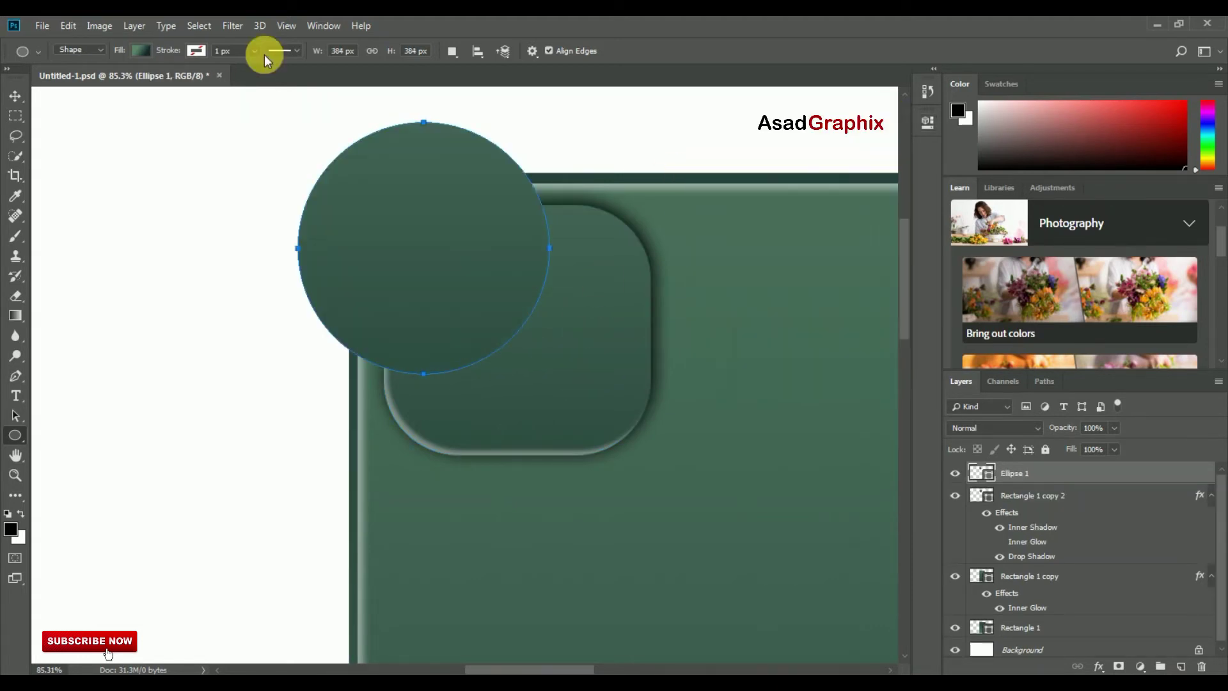
Fill the circle with solid black and move it into the rounded square
{"action": "left_click", "coordinate": [133, 53]}
{"action": "left_click", "coordinate": [105, 80]}
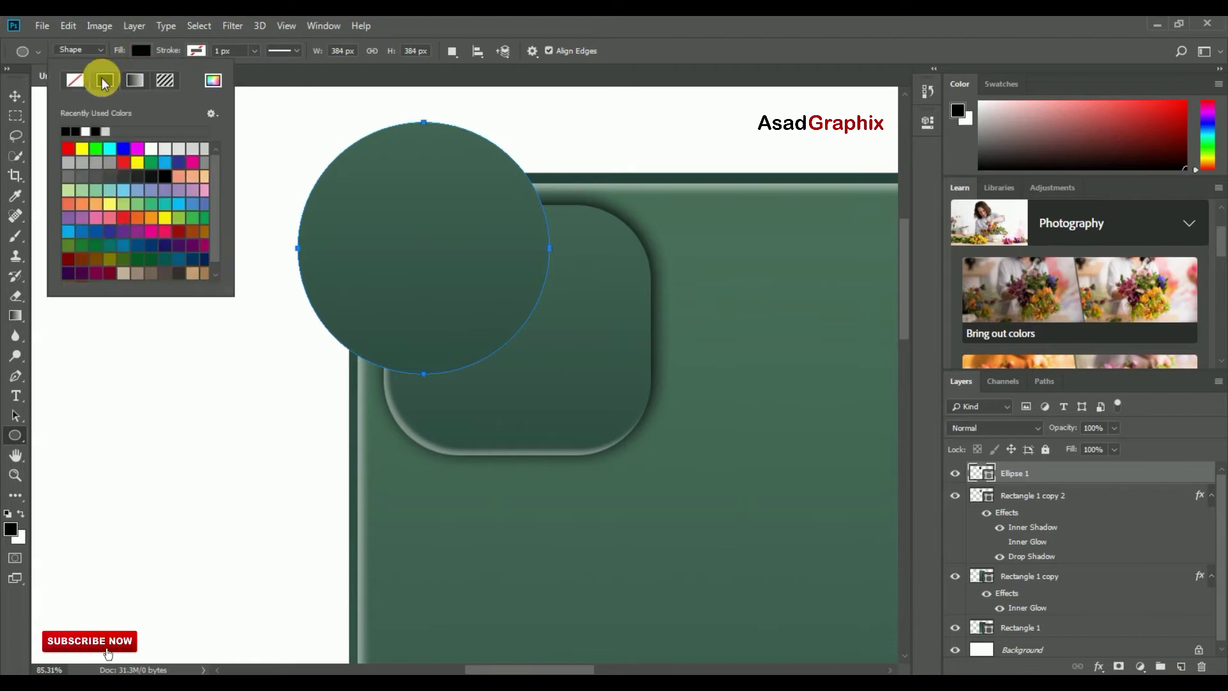
{"action": "left_click", "coordinate": [15, 96]}
{"action": "left_click_drag", "start_coordinate": [521, 260], "coordinate": [590, 318]}
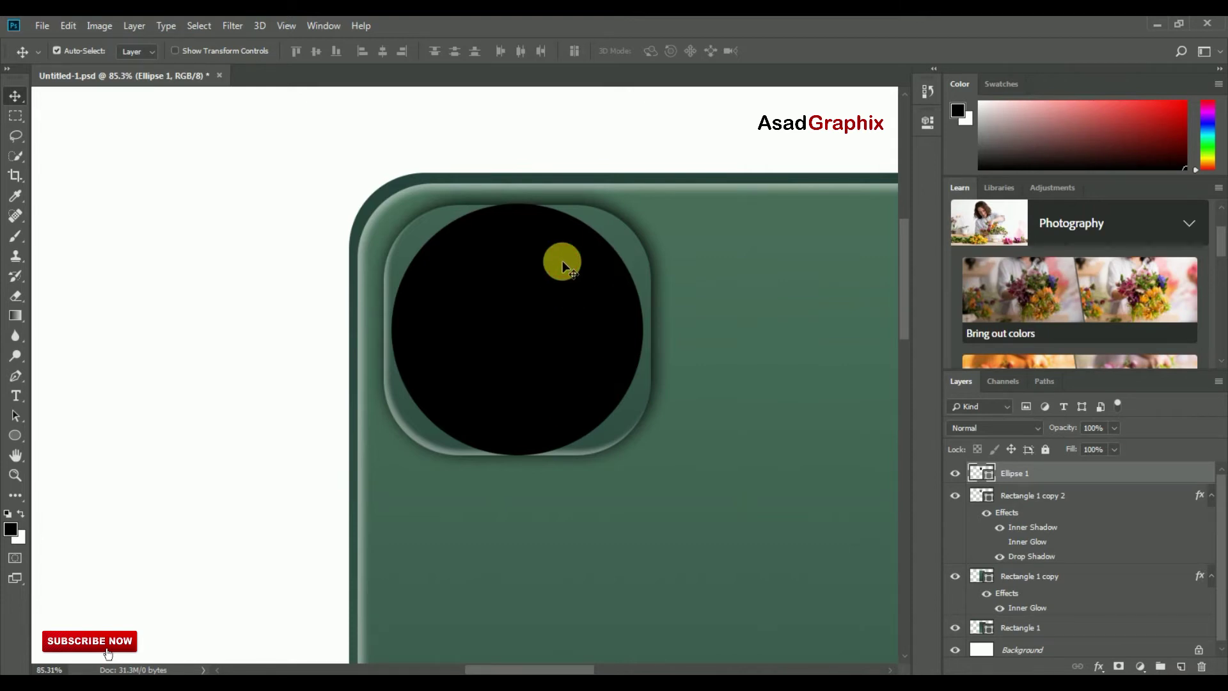
Change the circle's fill to a dark green gradient preset from the Gradient Editor
{"action": "left_click", "coordinate": [15, 435]}
{"action": "left_click", "coordinate": [140, 53]}
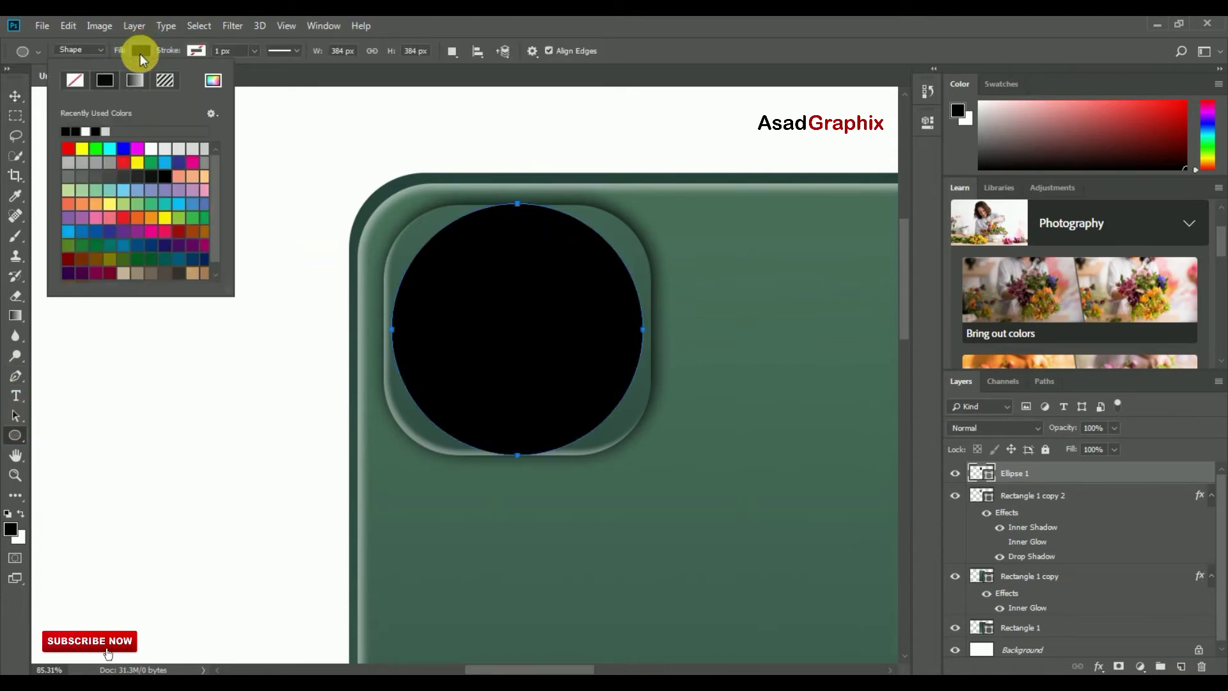
{"action": "left_click", "coordinate": [135, 80]}
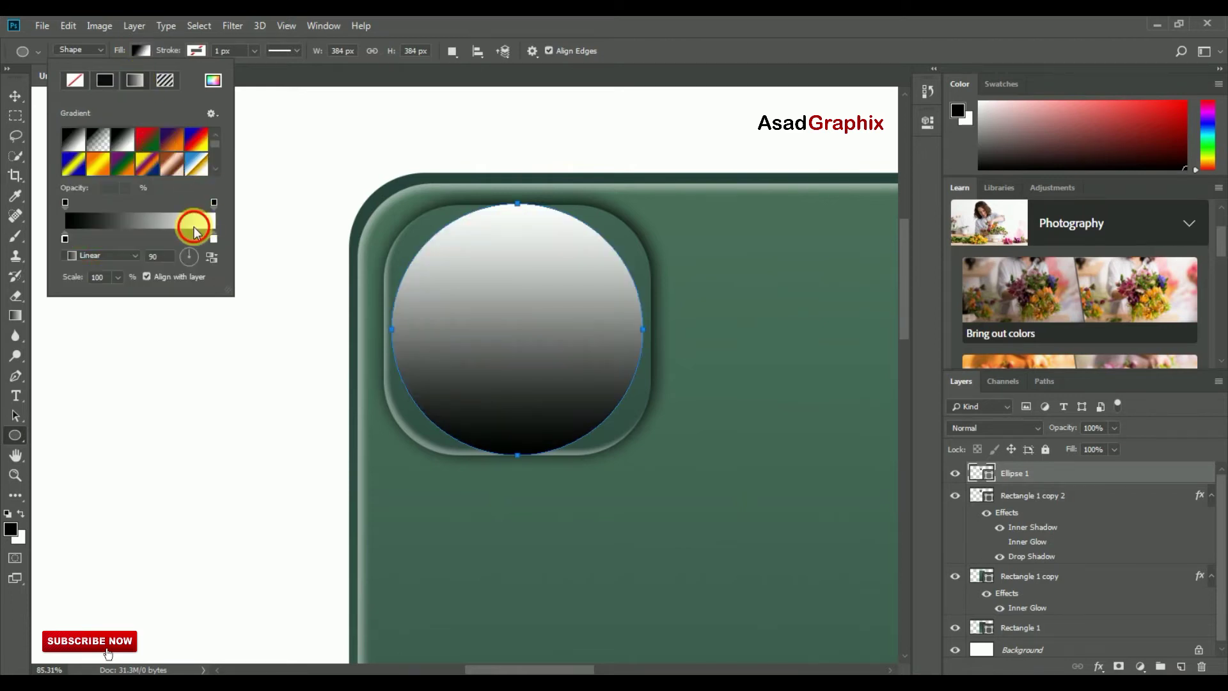
{"action": "left_click", "coordinate": [194, 230]}
{"action": "left_click_drag", "start_coordinate": [1054, 267], "coordinate": [1054, 356]}
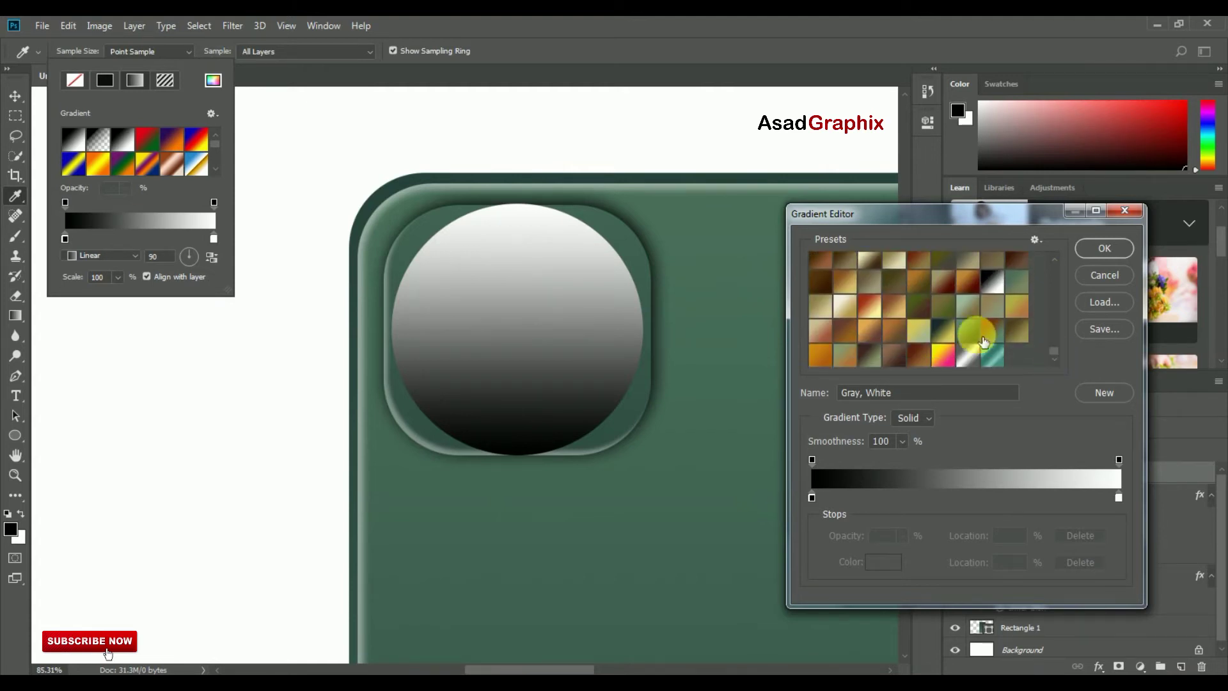
{"action": "left_click", "coordinate": [980, 335]}
{"action": "left_click", "coordinate": [1105, 249]}
{"action": "left_click", "coordinate": [15, 97]}
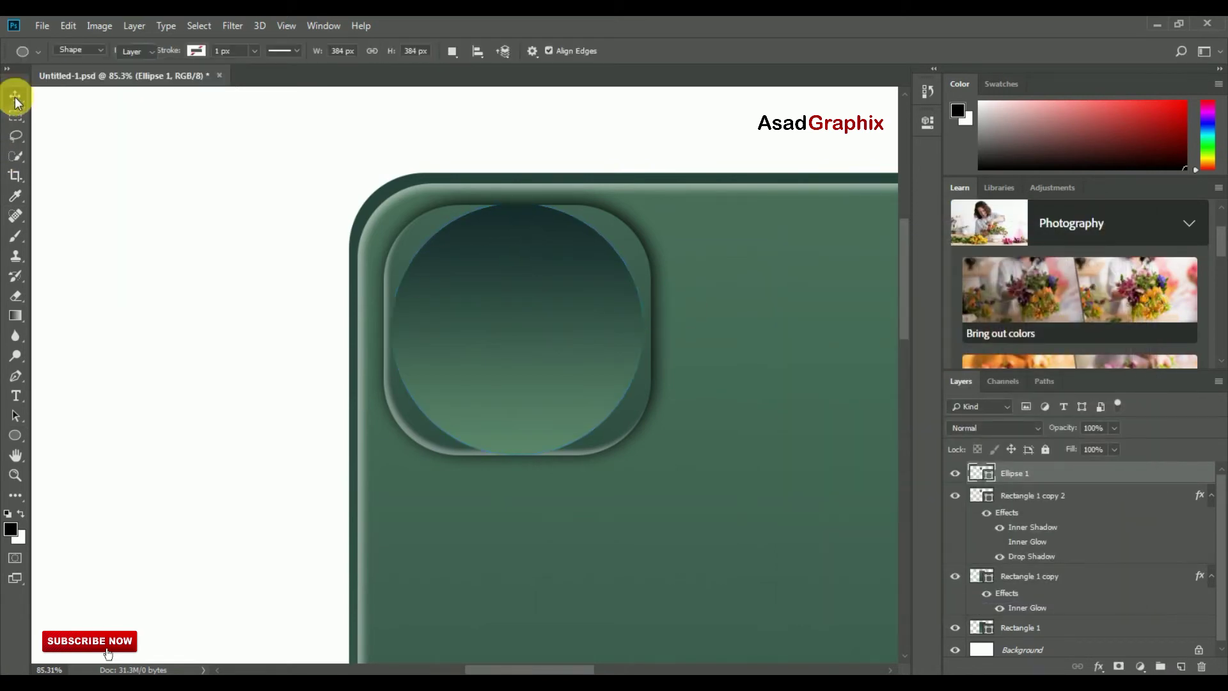
Stretch the circle's gradient fill to 166% scale
{"action": "left_click", "coordinate": [15, 435]}
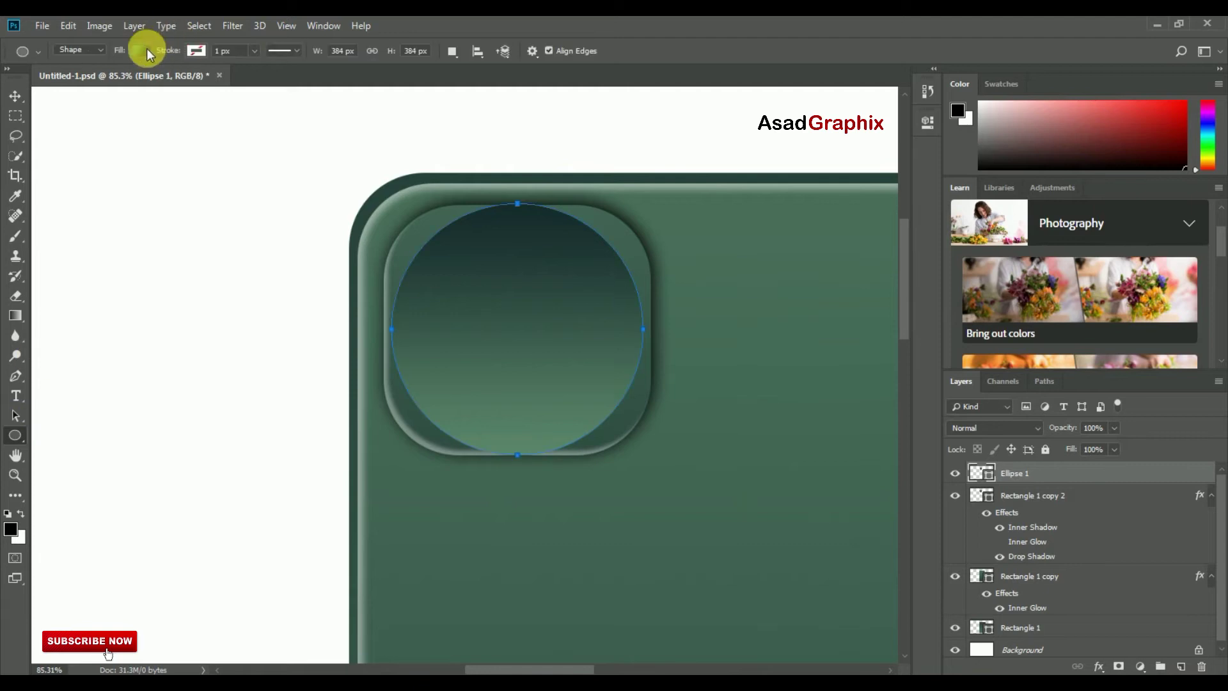
{"action": "left_click", "coordinate": [141, 50]}
{"action": "left_click", "coordinate": [122, 276]}
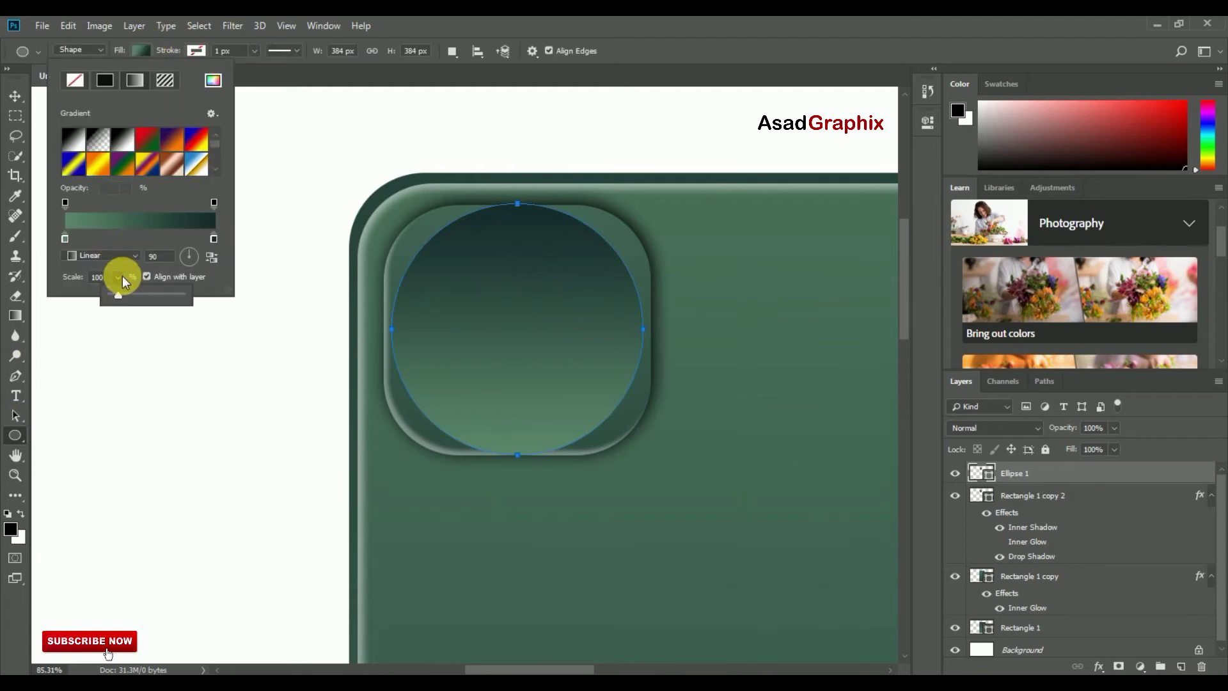
{"action": "left_click_drag", "start_coordinate": [130, 294], "coordinate": [132, 294]}
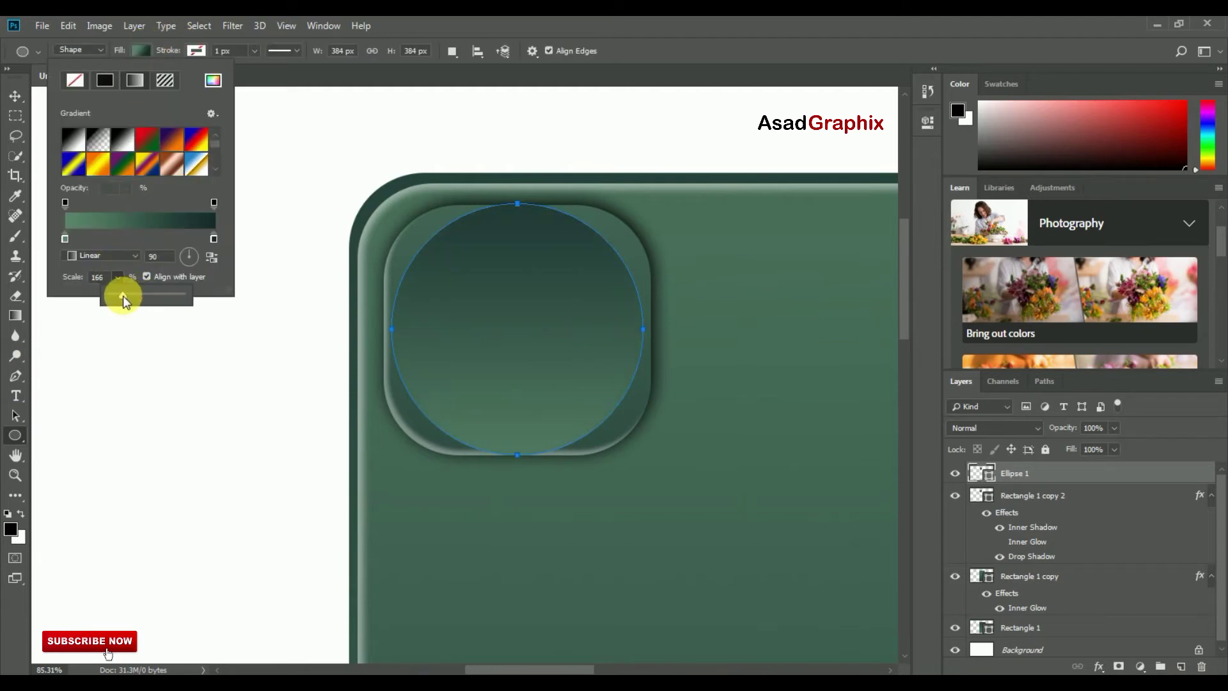
{"action": "left_click", "coordinate": [15, 96]}
Duplicate the gradient circle and shrink the copy about its centre to 314 px
{"action": "left_click", "coordinate": [134, 26]}
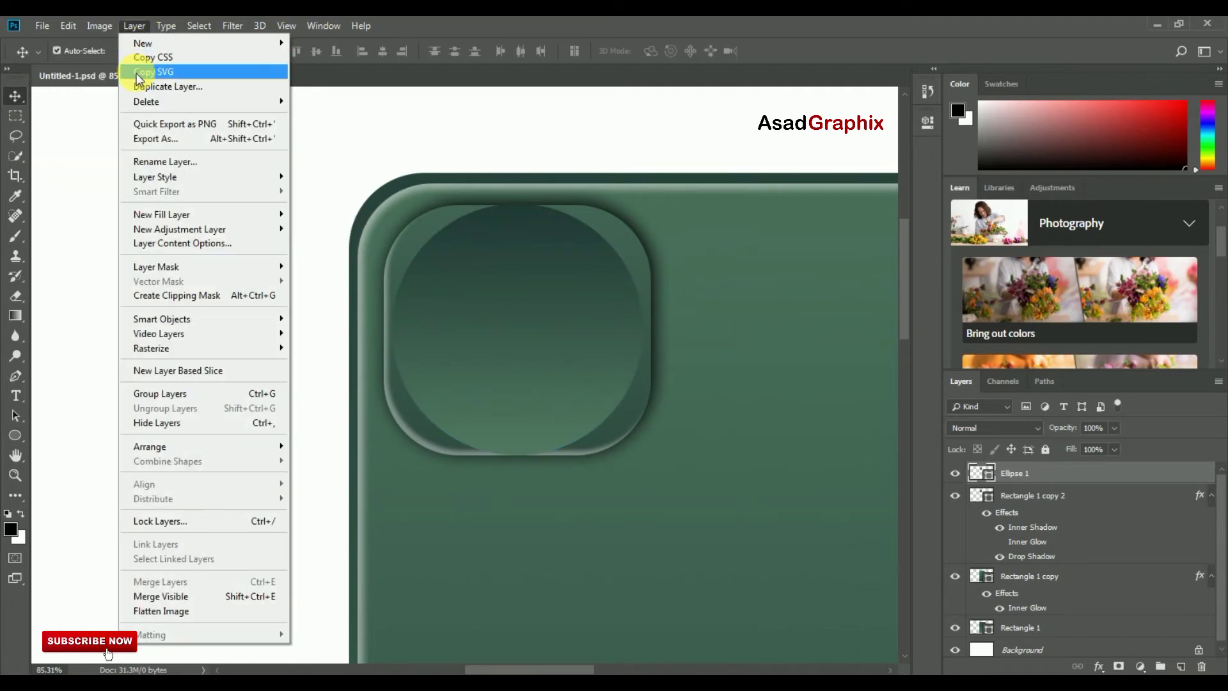
{"action": "left_click", "coordinate": [142, 86]}
{"action": "left_click", "coordinate": [742, 196]}
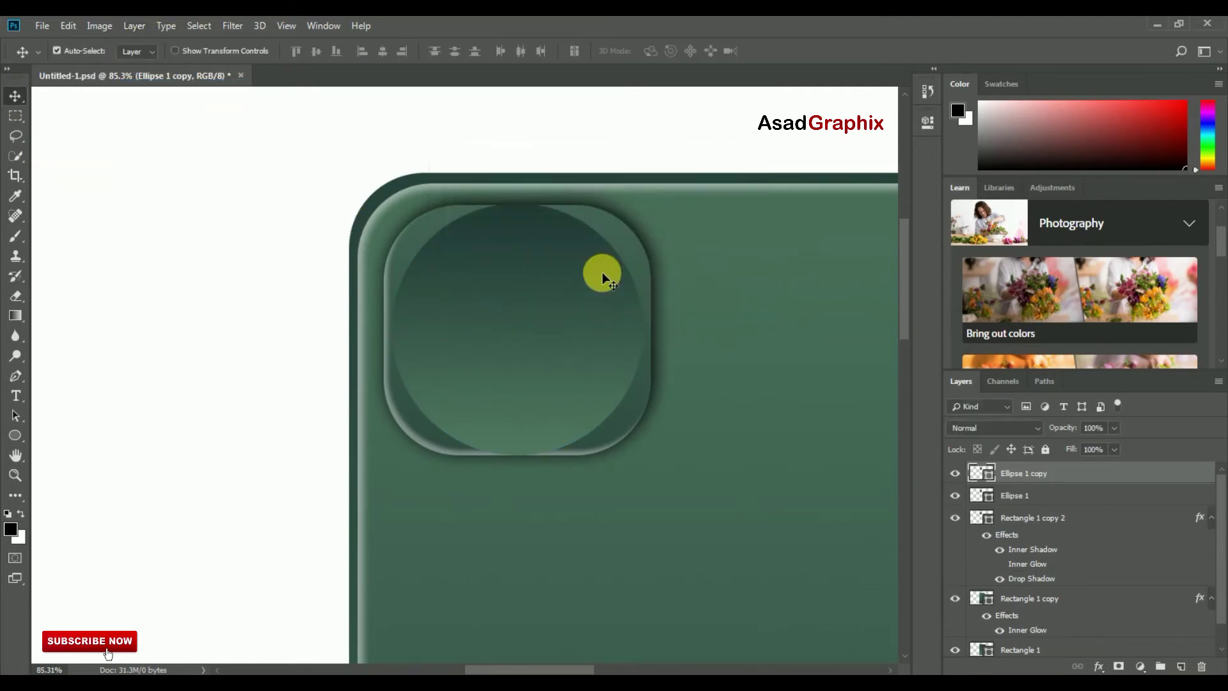
{"action": "left_click", "coordinate": [205, 61]}
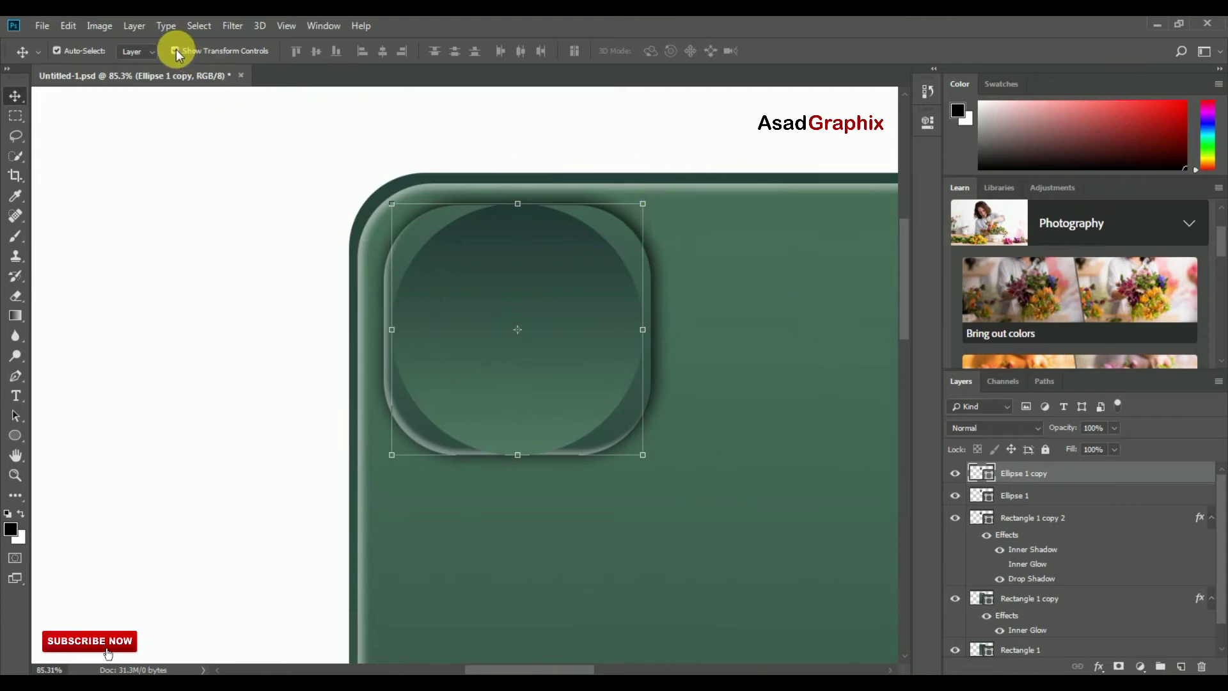
{"action": "mouse_move", "coordinate": [643, 203]}
{"action": "left_mouse_down"}
{"action": "mouse_move", "coordinate": [617, 231]}
{"action": "mouse_move", "coordinate": [630, 235]}
{"action": "left_mouse_up"}
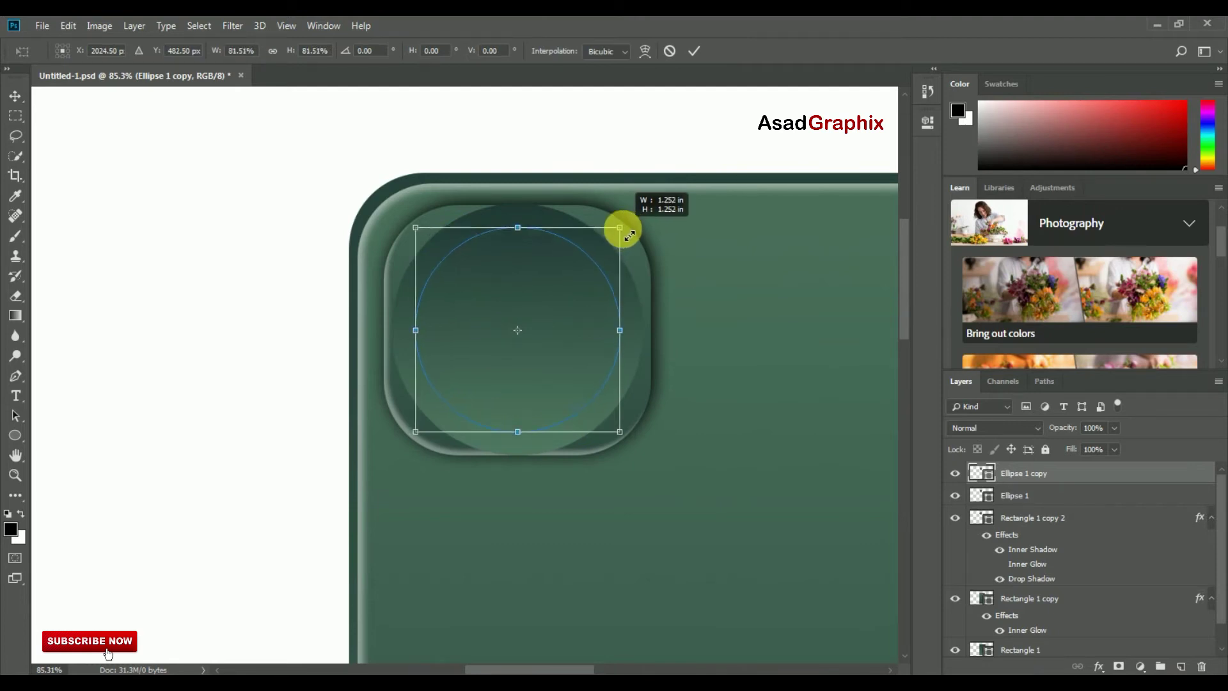
{"action": "left_click", "coordinate": [694, 52]}
{"action": "left_click", "coordinate": [178, 50]}
Fill the smaller circle copy with a custom near-black colour
{"action": "left_click", "coordinate": [16, 435]}
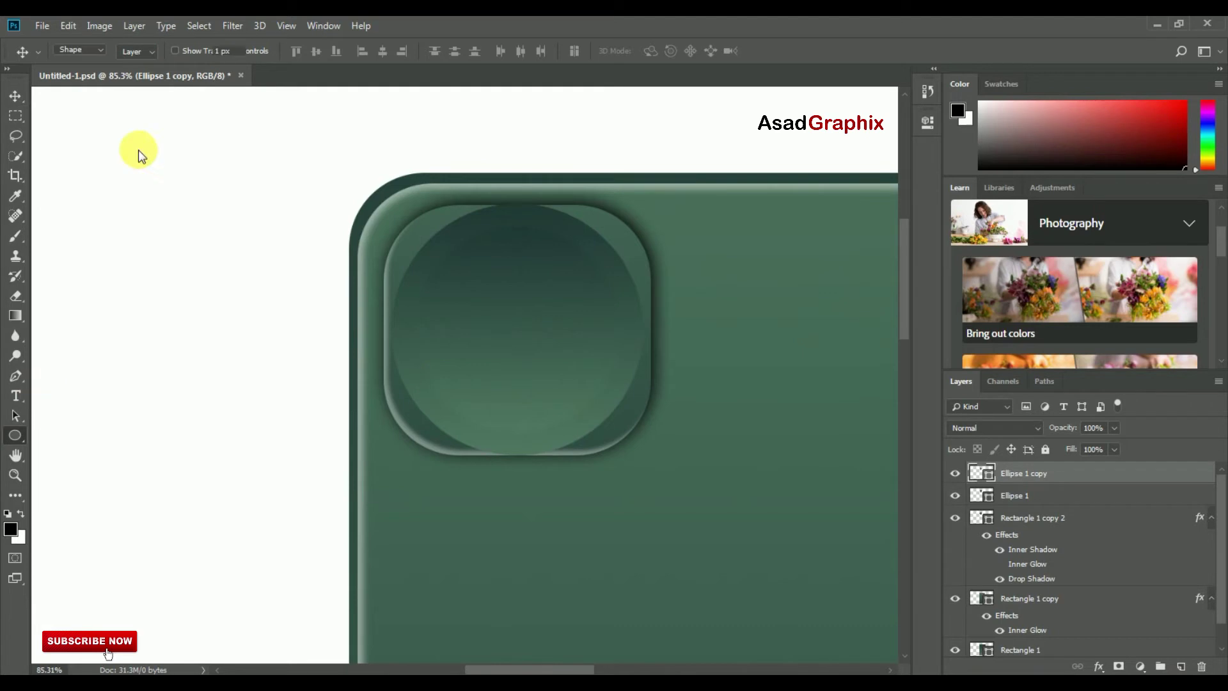
{"action": "left_click", "coordinate": [141, 51]}
{"action": "left_click", "coordinate": [105, 80]}
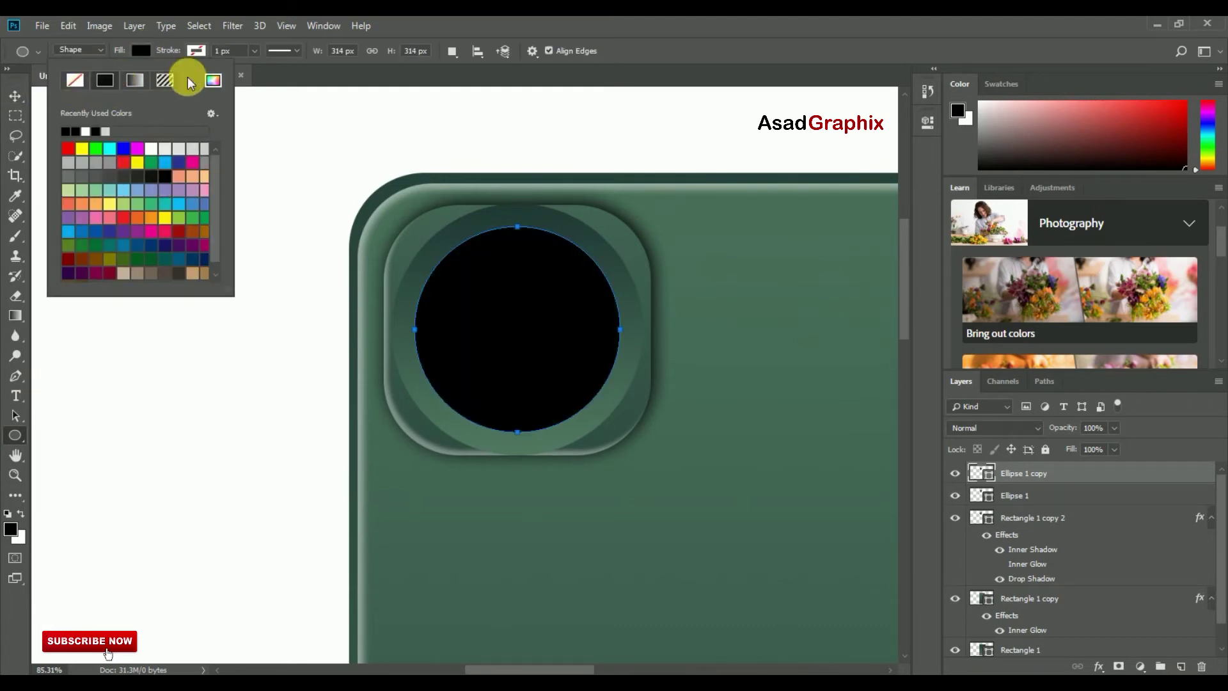
{"action": "left_click", "coordinate": [213, 80]}
{"action": "left_click", "coordinate": [807, 466]}
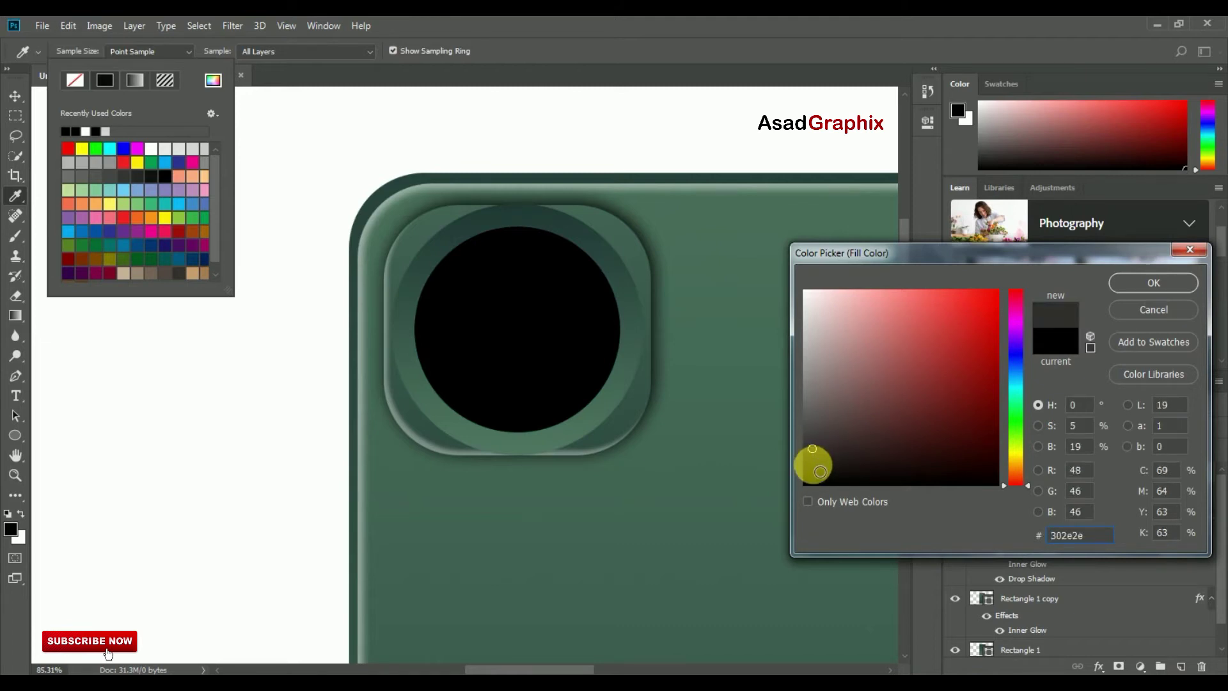
{"action": "left_click_drag", "start_coordinate": [807, 464], "coordinate": [813, 472]}
{"action": "left_click", "coordinate": [1153, 283]}
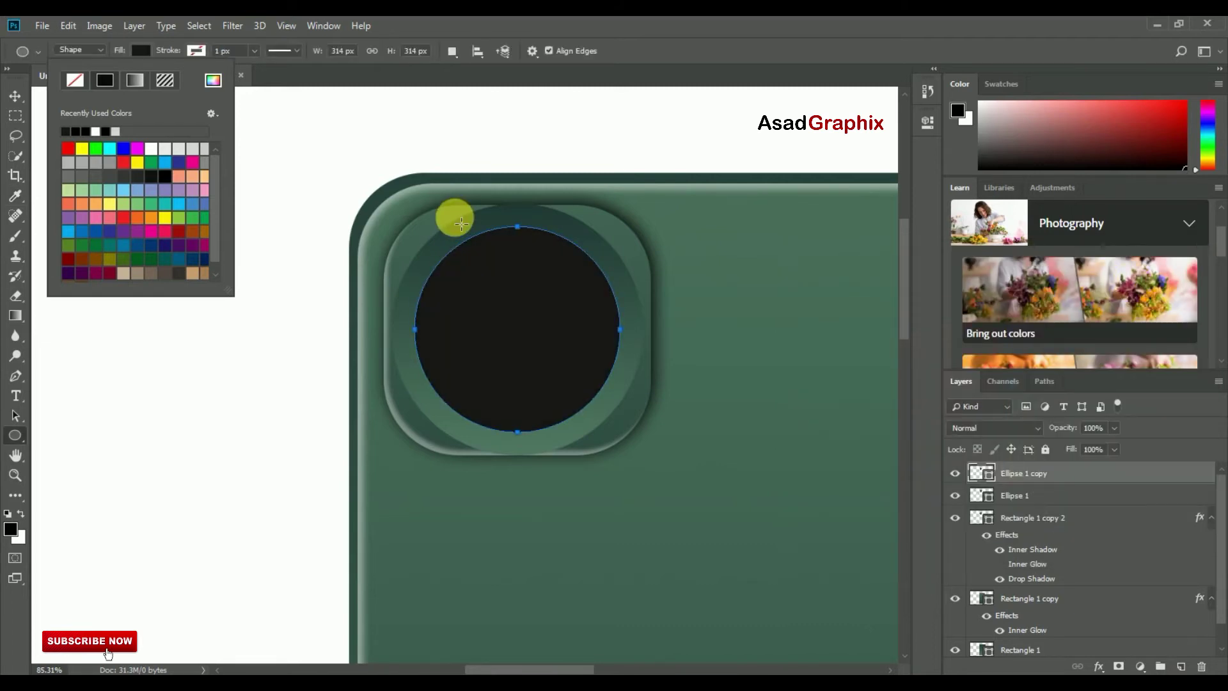
{"action": "left_click", "coordinate": [213, 80]}
{"action": "left_click", "coordinate": [805, 476]}
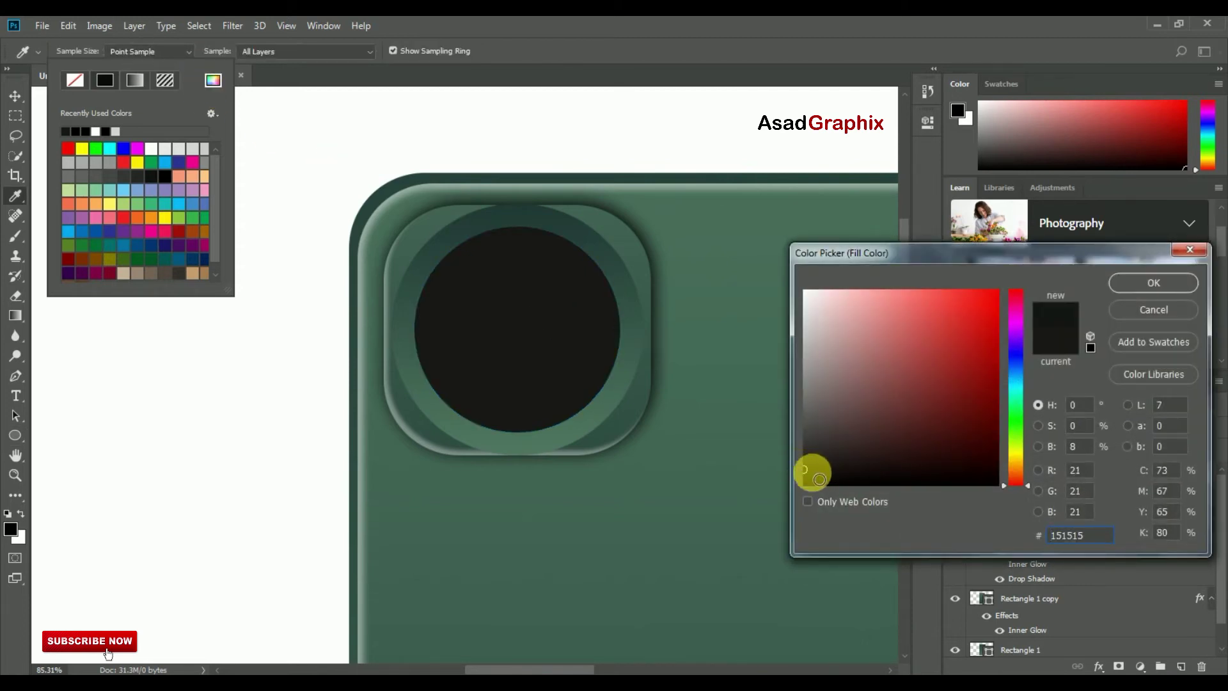
{"action": "left_click", "coordinate": [1131, 288]}
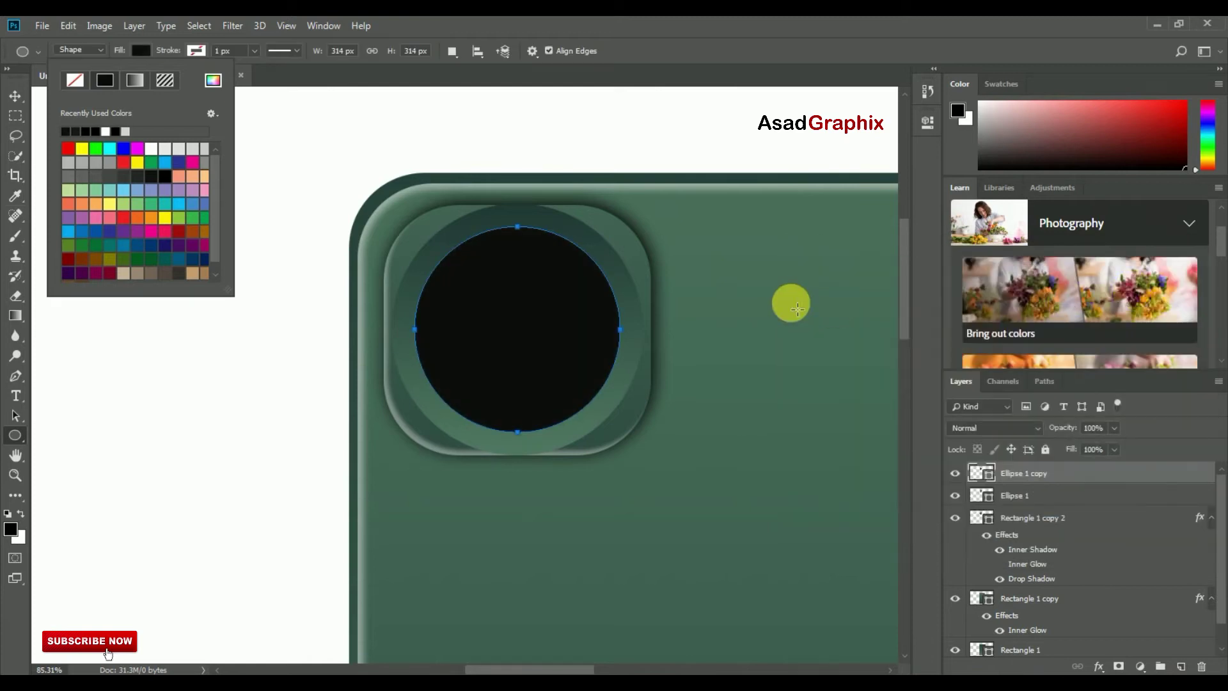
{"action": "left_click", "coordinate": [14, 98]}
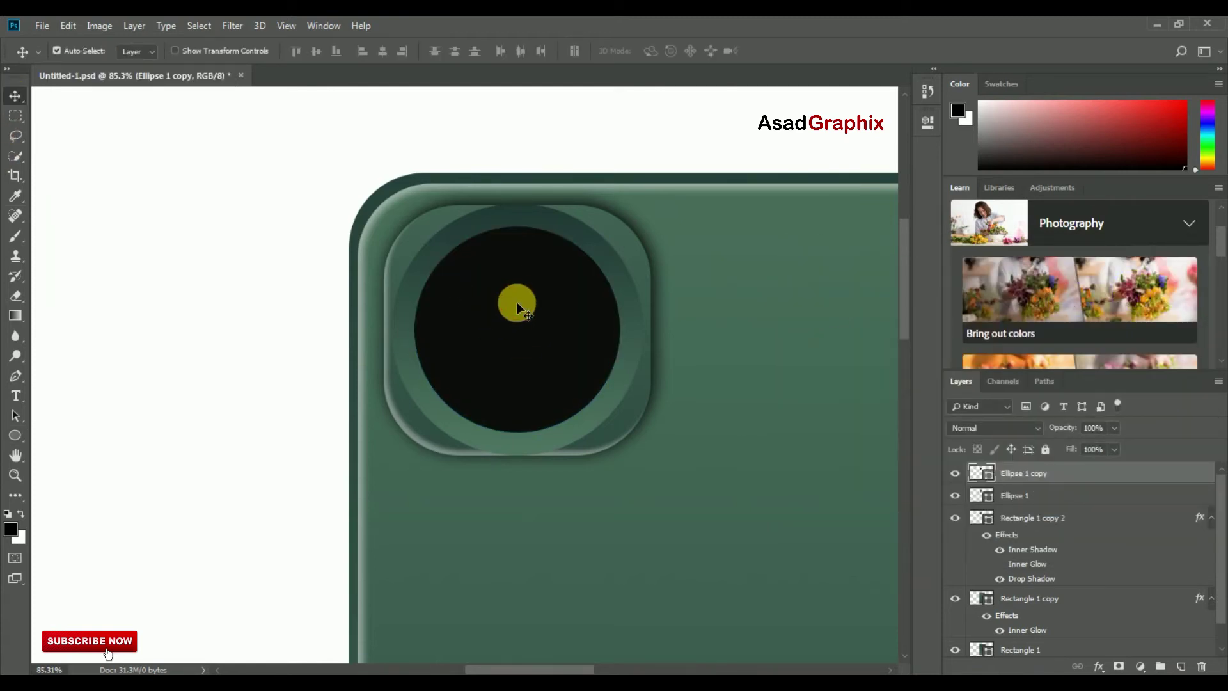
Duplicate the black lens circle and shrink the copy to a 96 px centre circle
{"action": "left_click", "coordinate": [134, 25]}
{"action": "left_click", "coordinate": [168, 84]}
{"action": "left_click", "coordinate": [741, 197]}
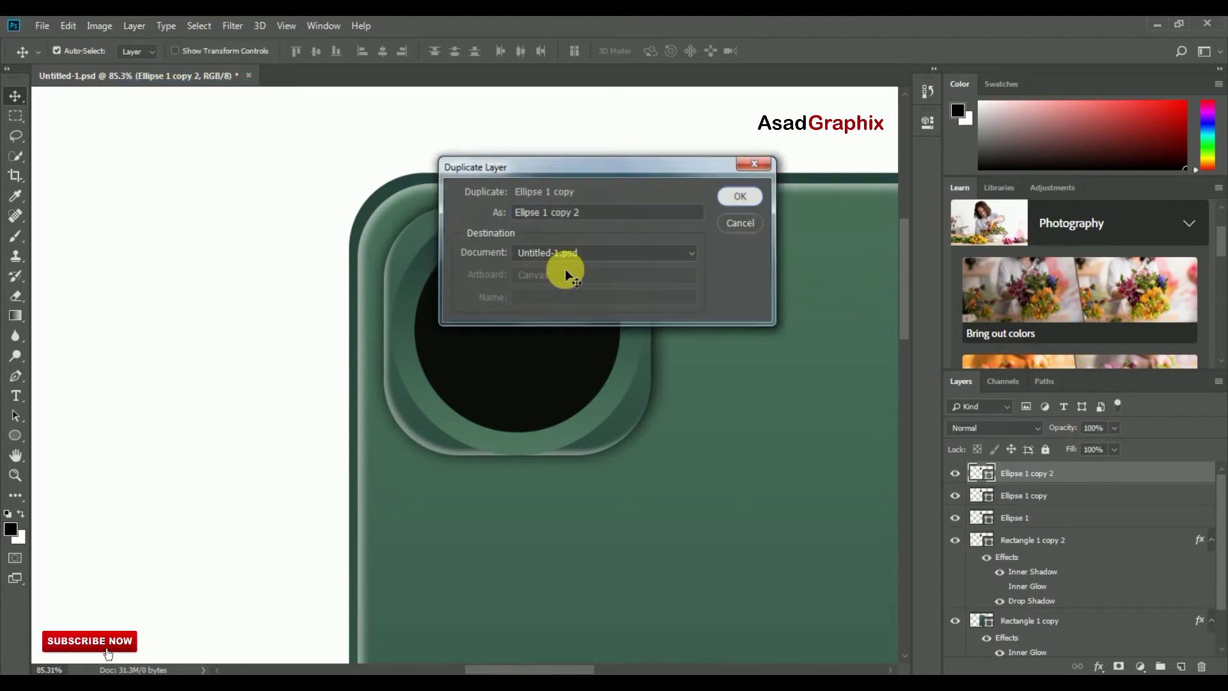
{"action": "left_click", "coordinate": [174, 51]}
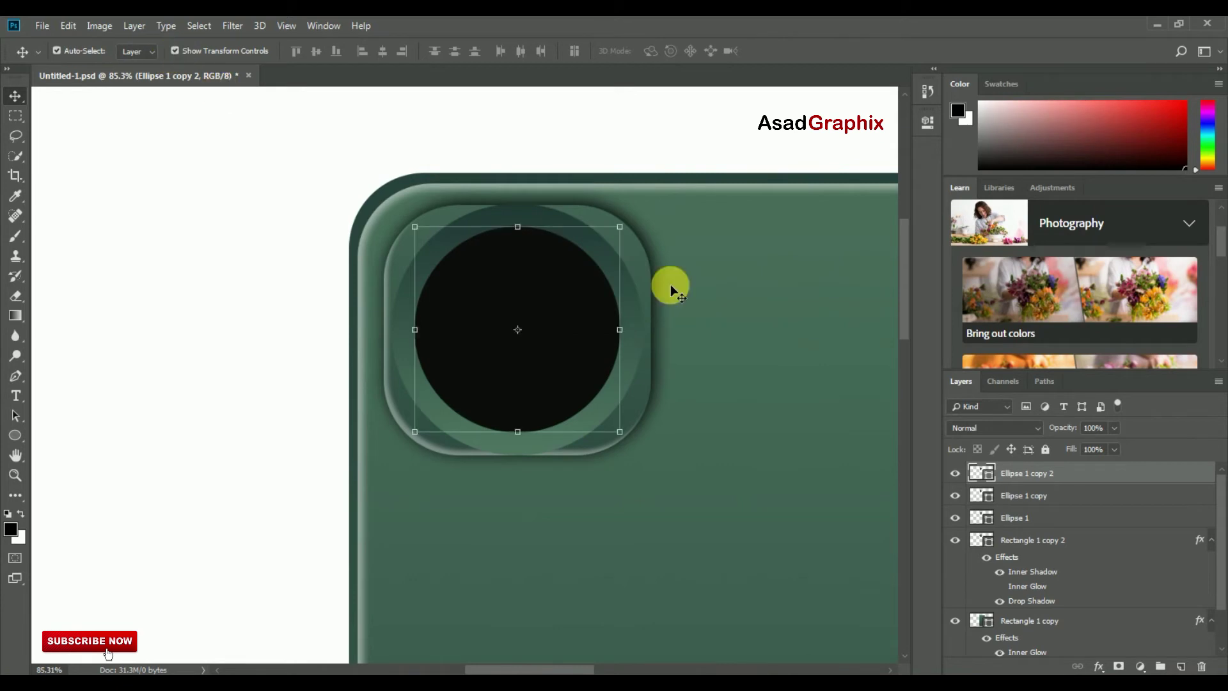
{"action": "mouse_move", "coordinate": [620, 226]}
{"action": "left_mouse_down"}
{"action": "mouse_move", "coordinate": [556, 291]}
{"action": "mouse_move", "coordinate": [559, 307]}
{"action": "left_mouse_up"}
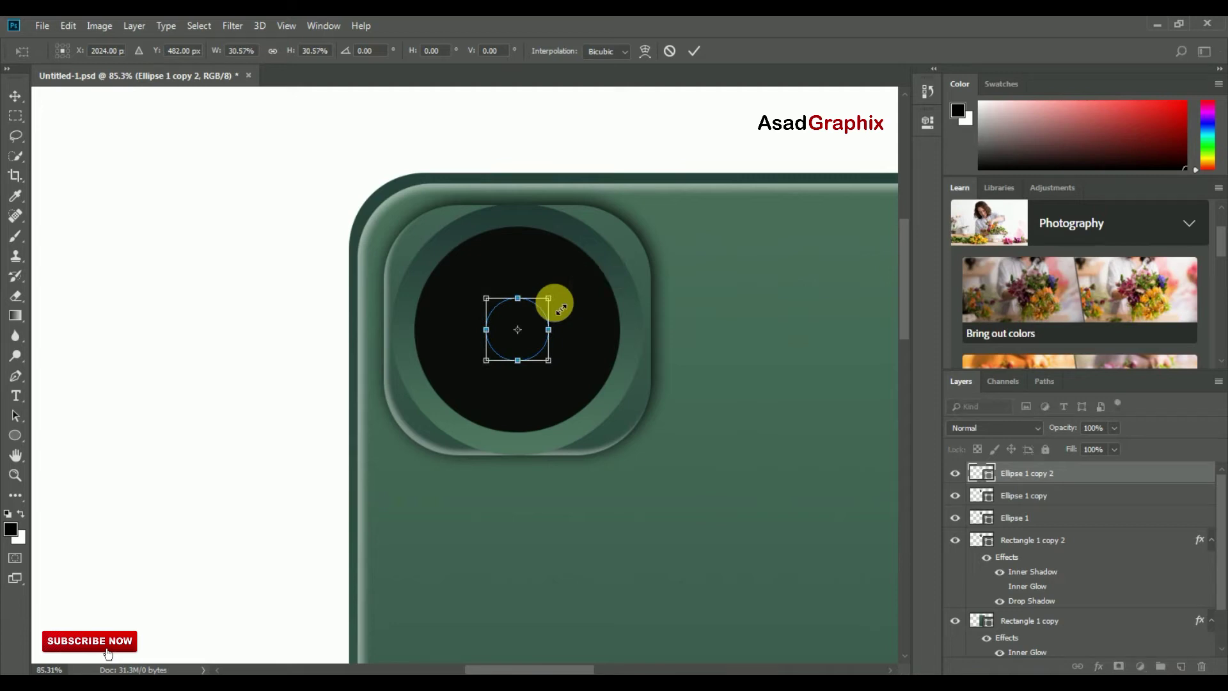
{"action": "left_click", "coordinate": [693, 51]}
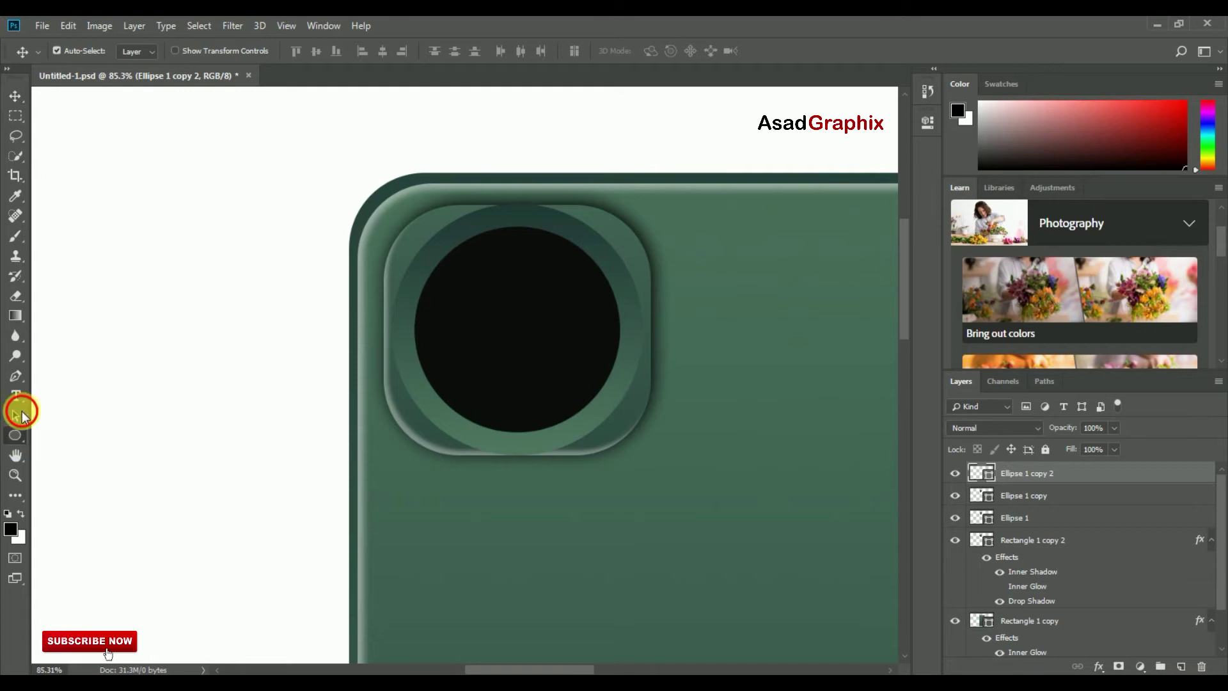
Fill the small centre circle white and lower its layer opacity to 7%
{"action": "left_click", "coordinate": [15, 435]}
{"action": "left_click", "coordinate": [139, 50]}
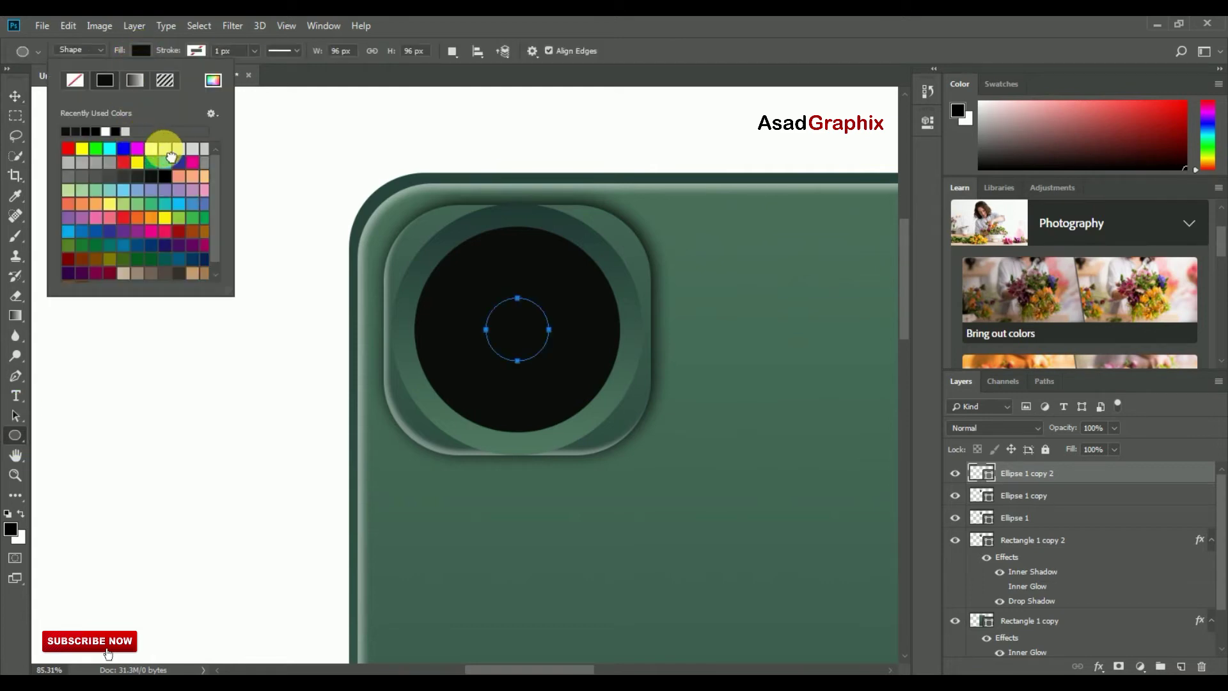
{"action": "left_click", "coordinate": [168, 151]}
{"action": "left_click", "coordinate": [15, 96]}
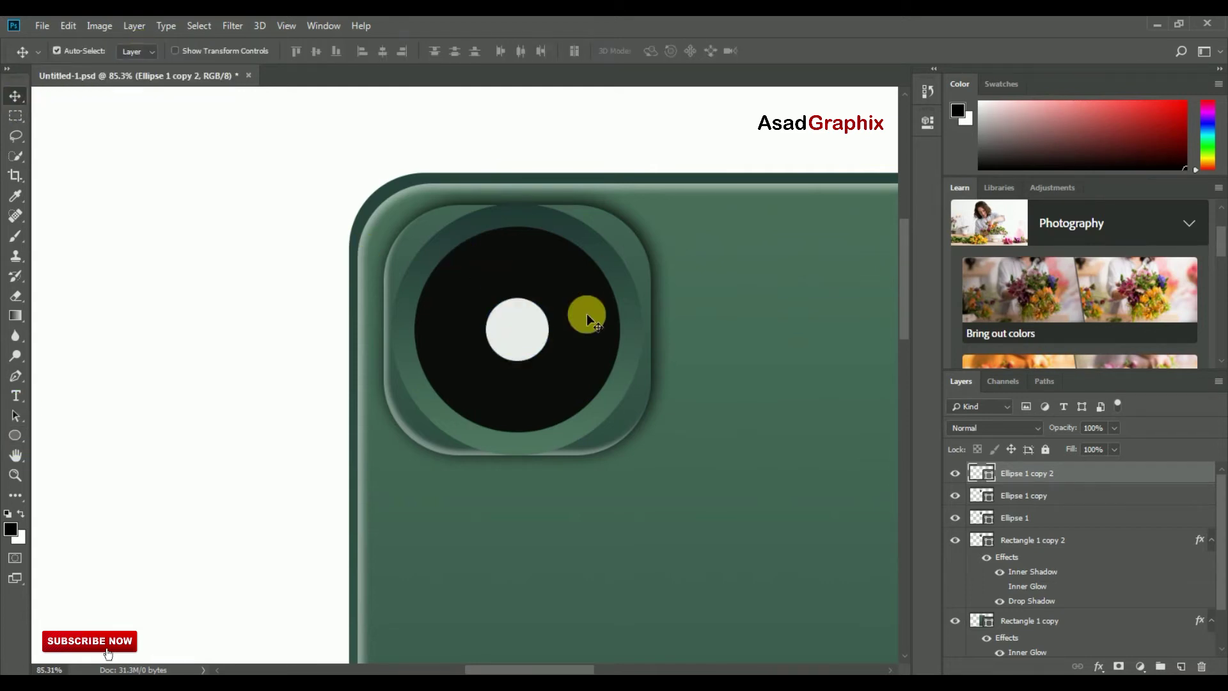
{"action": "left_click", "coordinate": [1114, 439]}
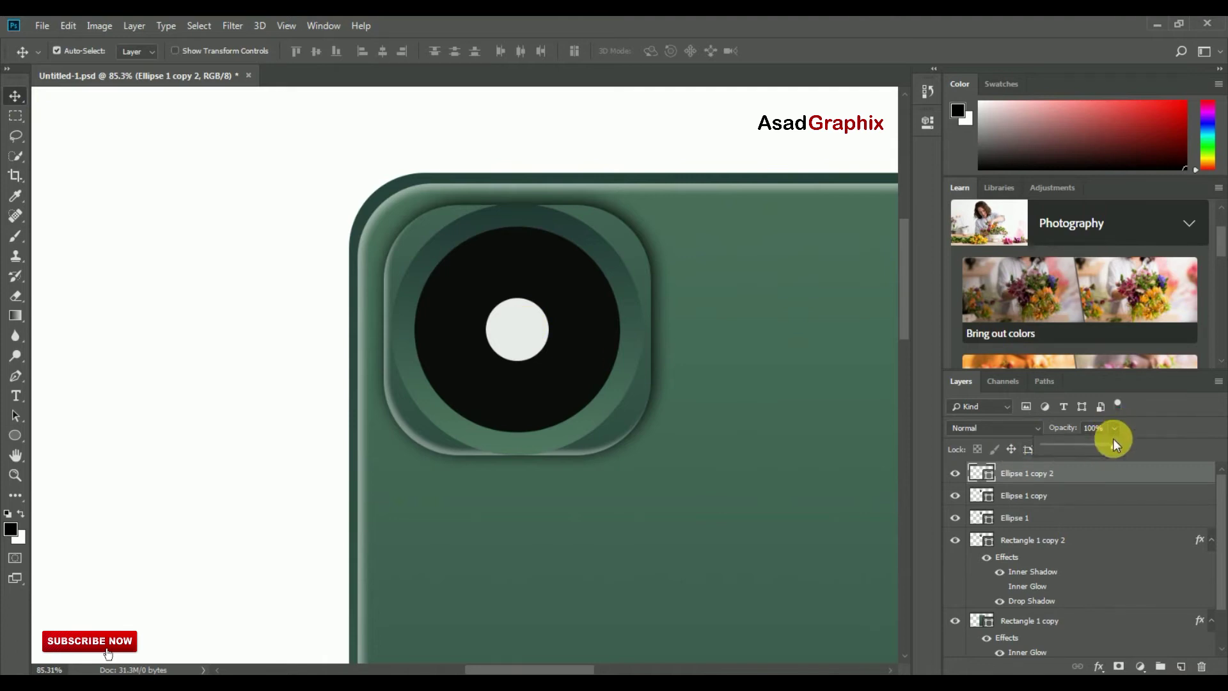
{"action": "left_click_drag", "start_coordinate": [1067, 441], "coordinate": [1049, 443]}
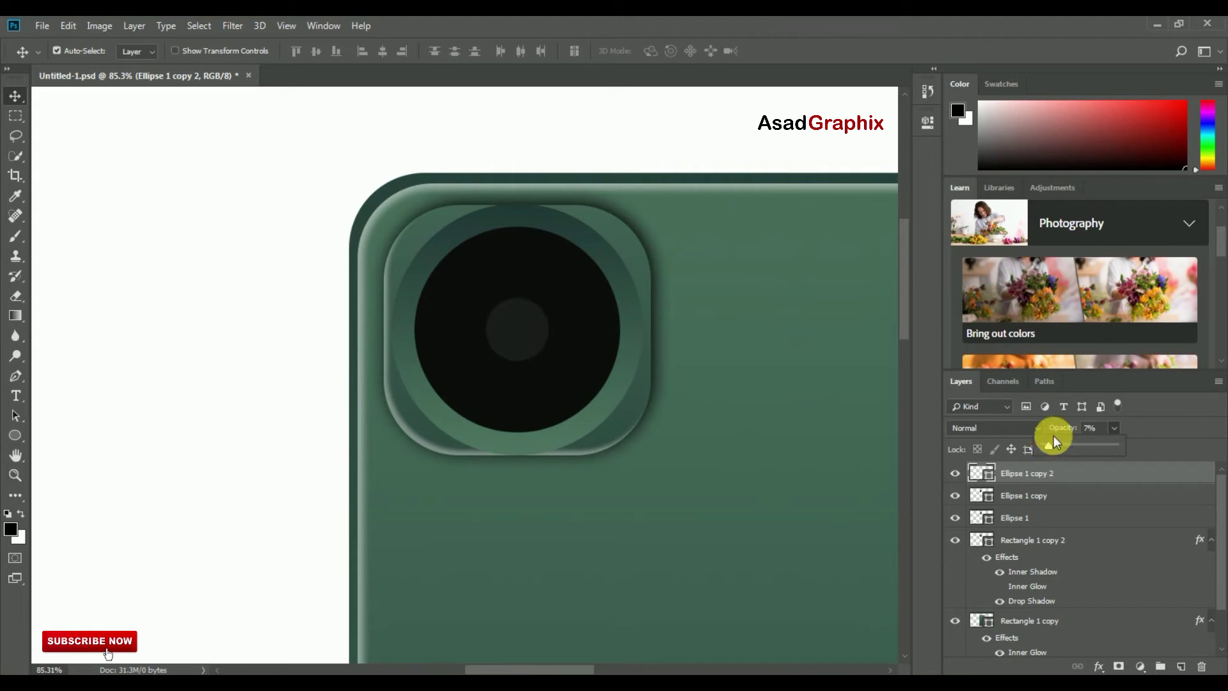
{"action": "left_click_drag", "start_coordinate": [1053, 435], "coordinate": [1053, 437]}
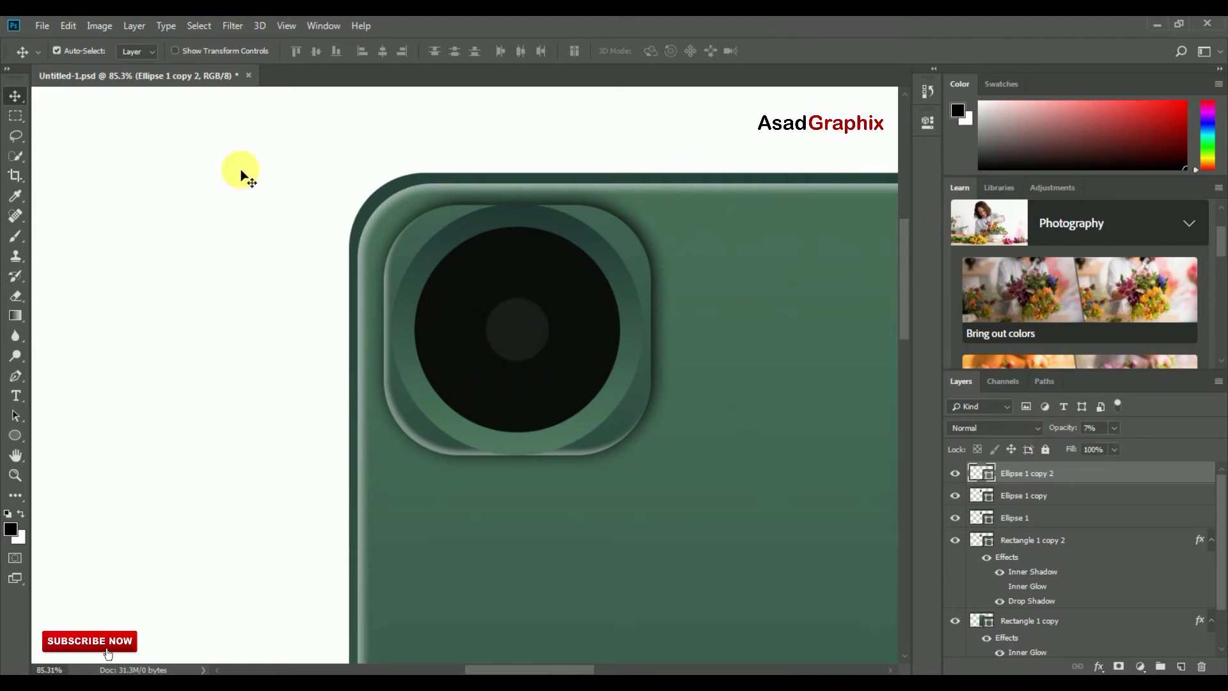
Duplicate the faint centre circle and shrink the copy to 57 px
{"action": "left_click", "coordinate": [955, 473]}
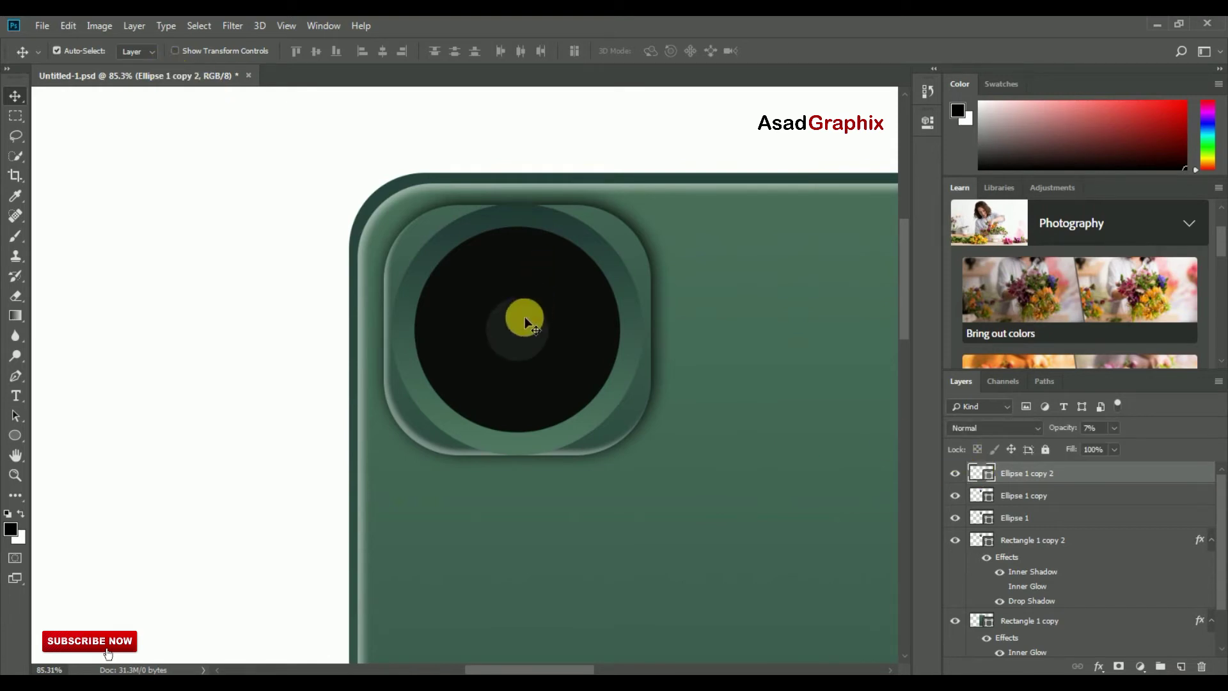
{"action": "left_click", "coordinate": [136, 27]}
{"action": "left_click", "coordinate": [172, 102]}
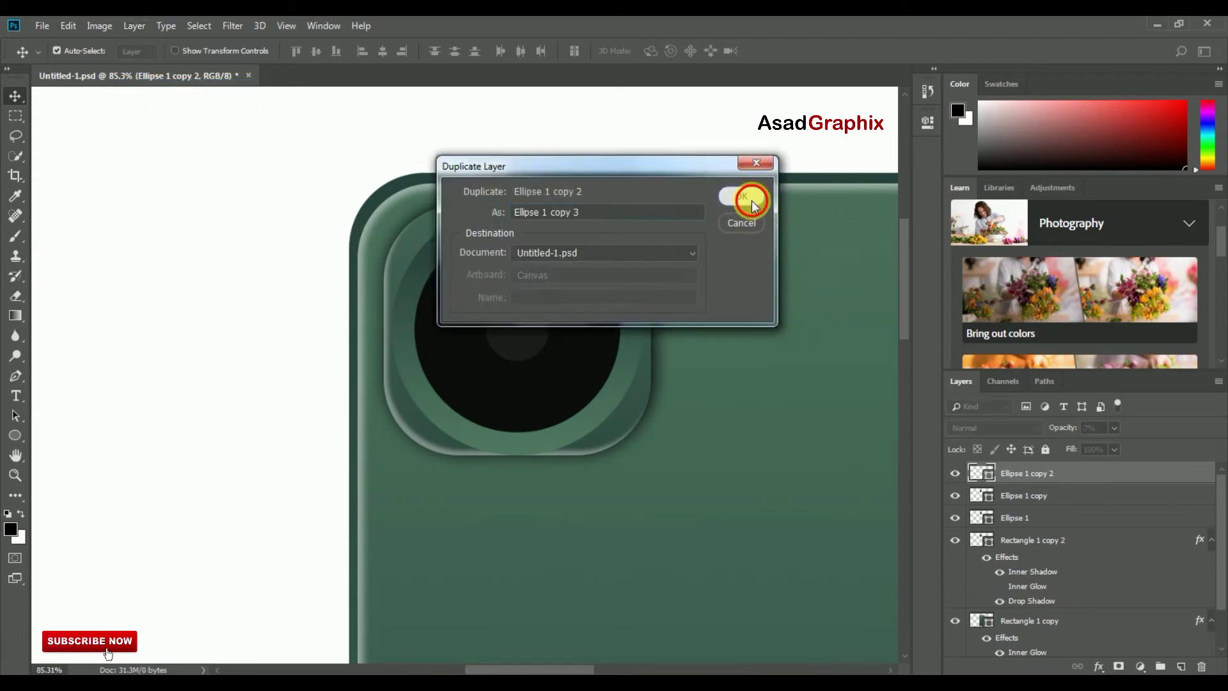
{"action": "left_click", "coordinate": [745, 198]}
{"action": "left_click", "coordinate": [185, 51]}
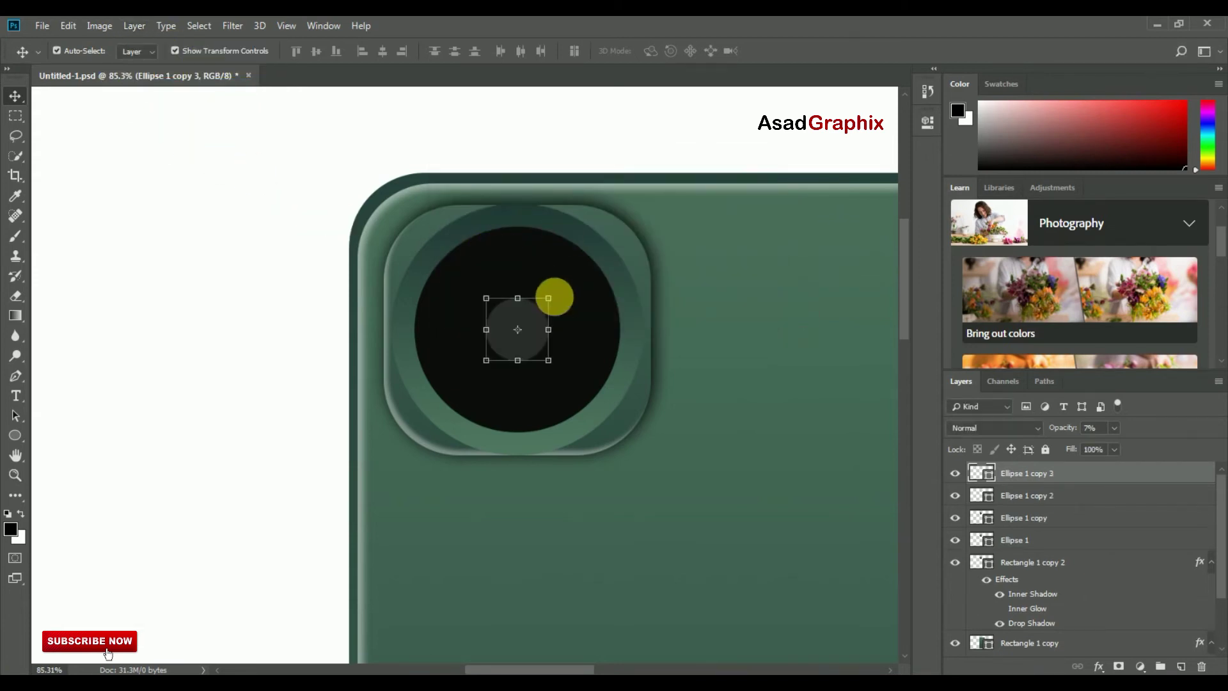
{"action": "left_click_drag", "start_coordinate": [552, 301], "coordinate": [536, 310]}
{"action": "left_click", "coordinate": [692, 51]}
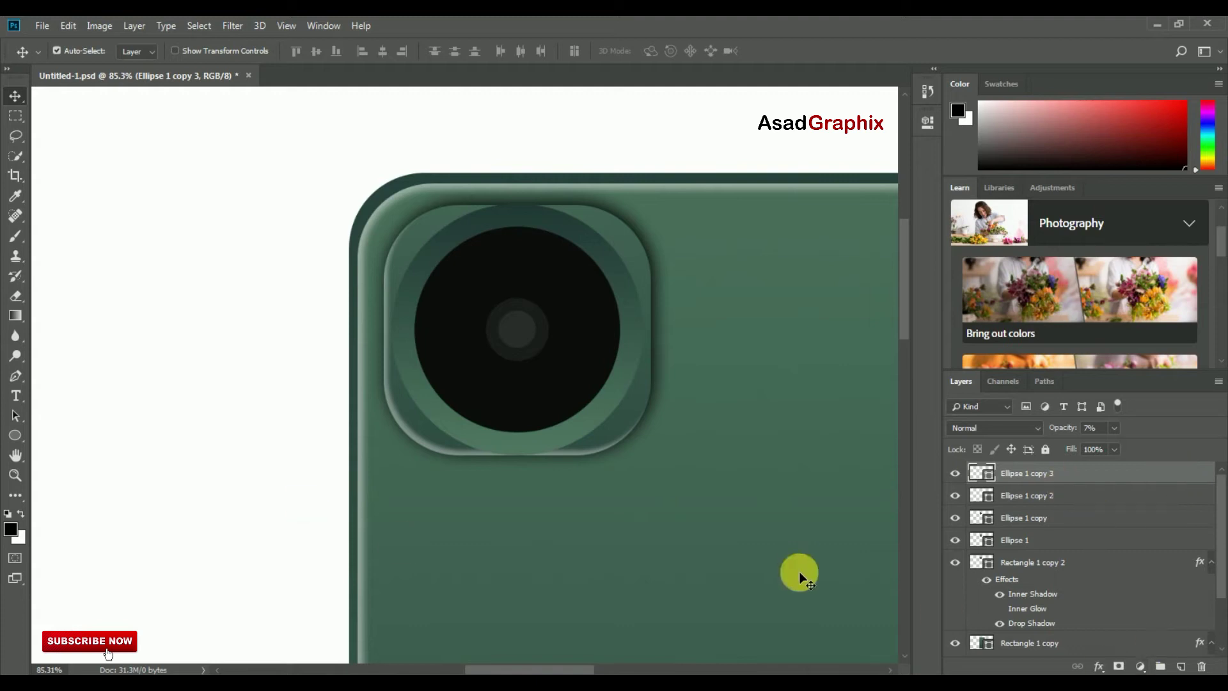
Give the 57 px inner circle a black #000000 Color Overlay
{"action": "left_click", "coordinate": [1099, 666]}
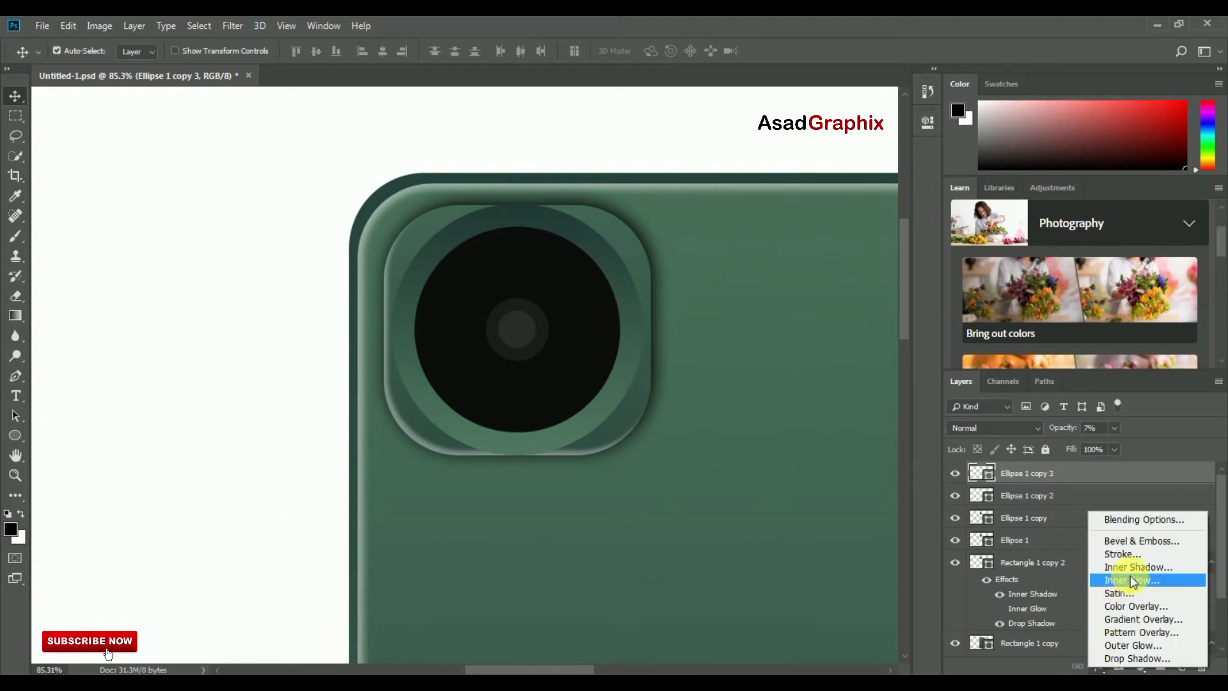
{"action": "left_click", "coordinate": [1136, 605]}
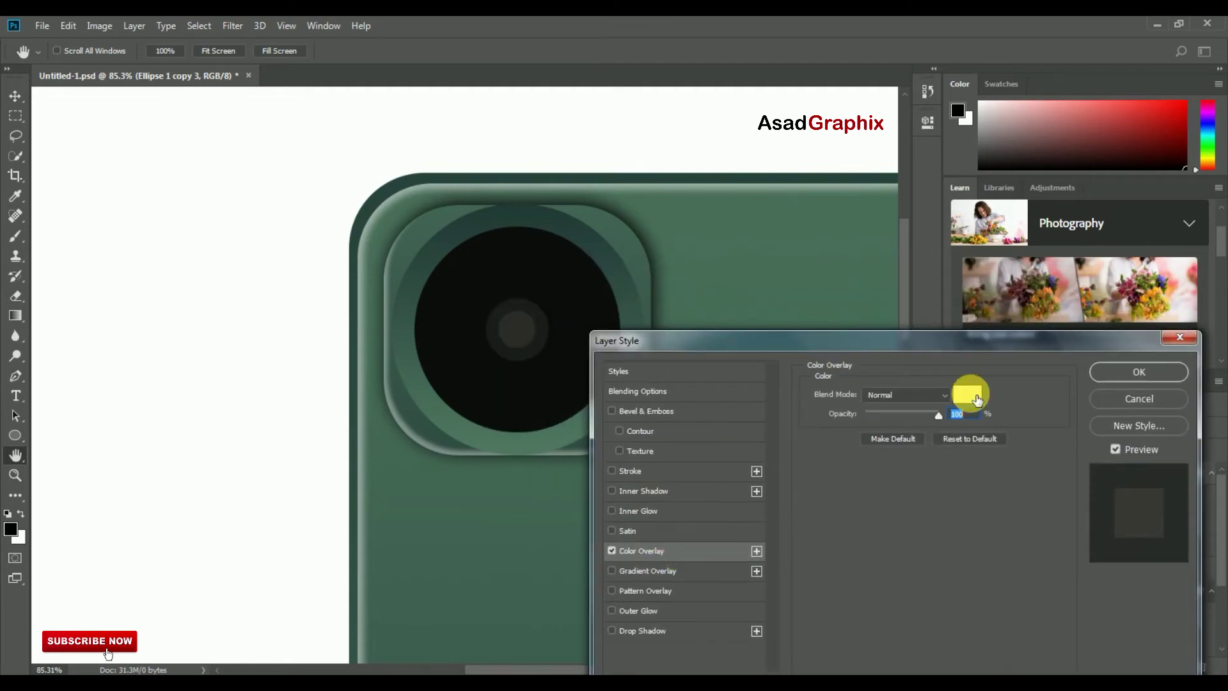
{"action": "left_click", "coordinate": [977, 400]}
{"action": "left_click_drag", "start_coordinate": [940, 416], "coordinate": [997, 484]}
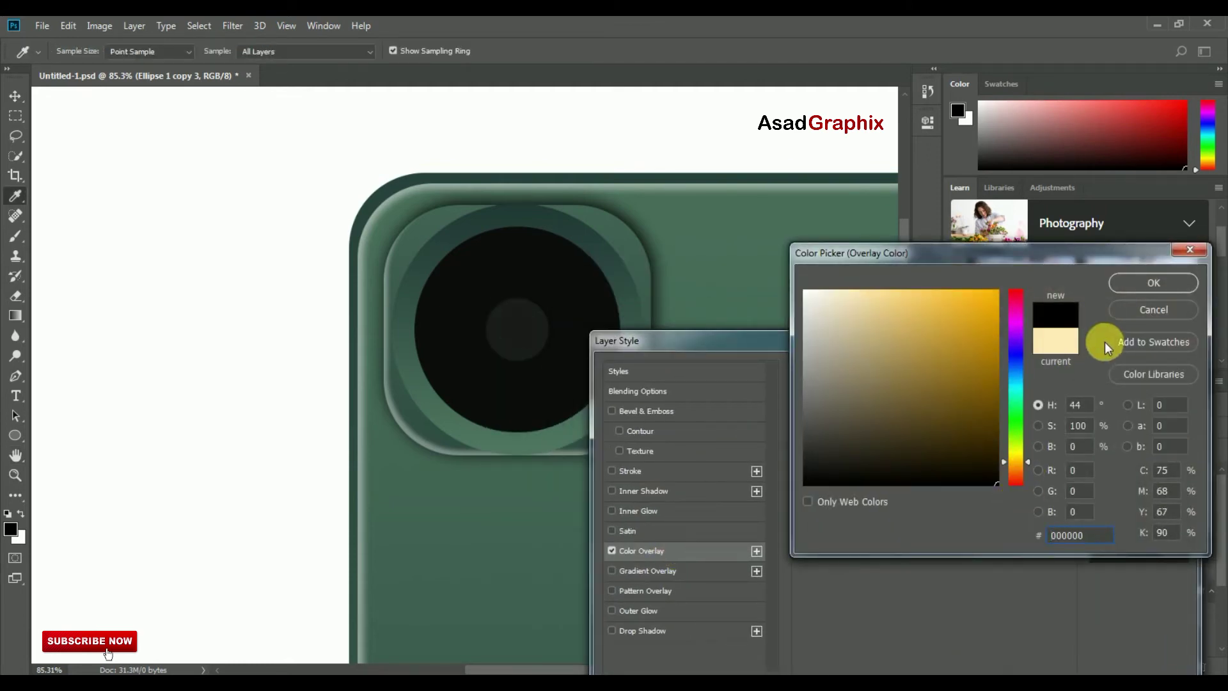
{"action": "left_click", "coordinate": [1161, 318]}
{"action": "left_click", "coordinate": [965, 405]}
{"action": "left_click_drag", "start_coordinate": [967, 453], "coordinate": [1019, 516]}
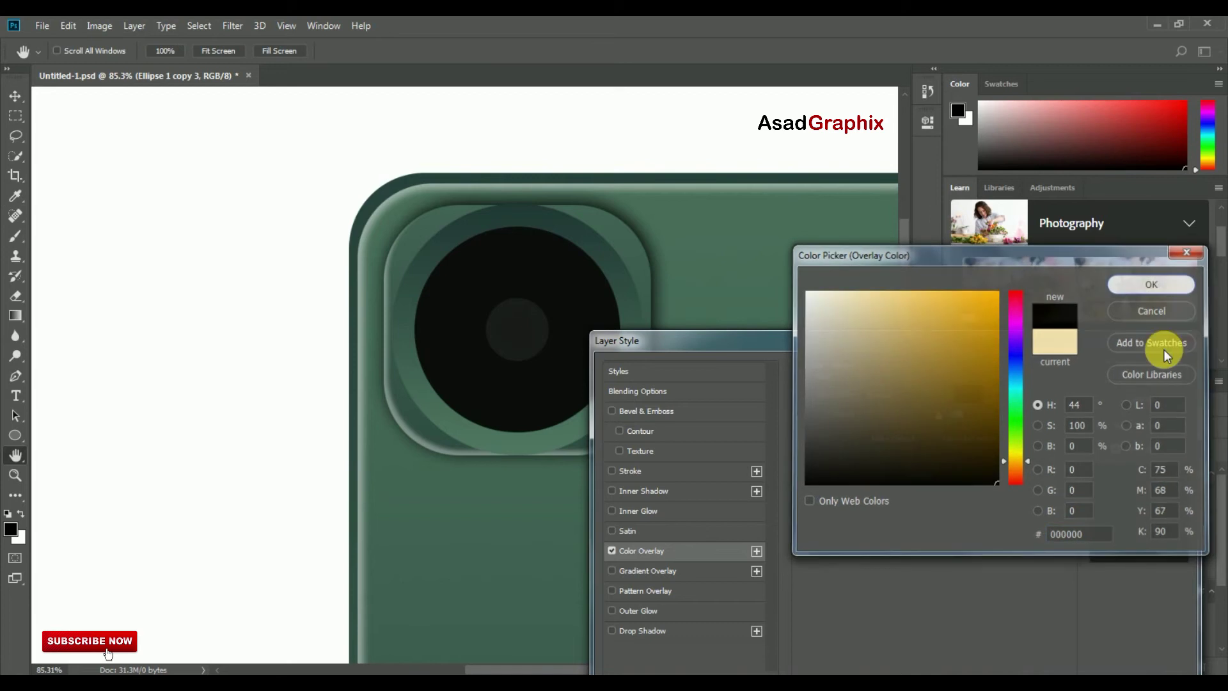
{"action": "left_click", "coordinate": [1151, 284]}
{"action": "left_click", "coordinate": [1153, 364]}
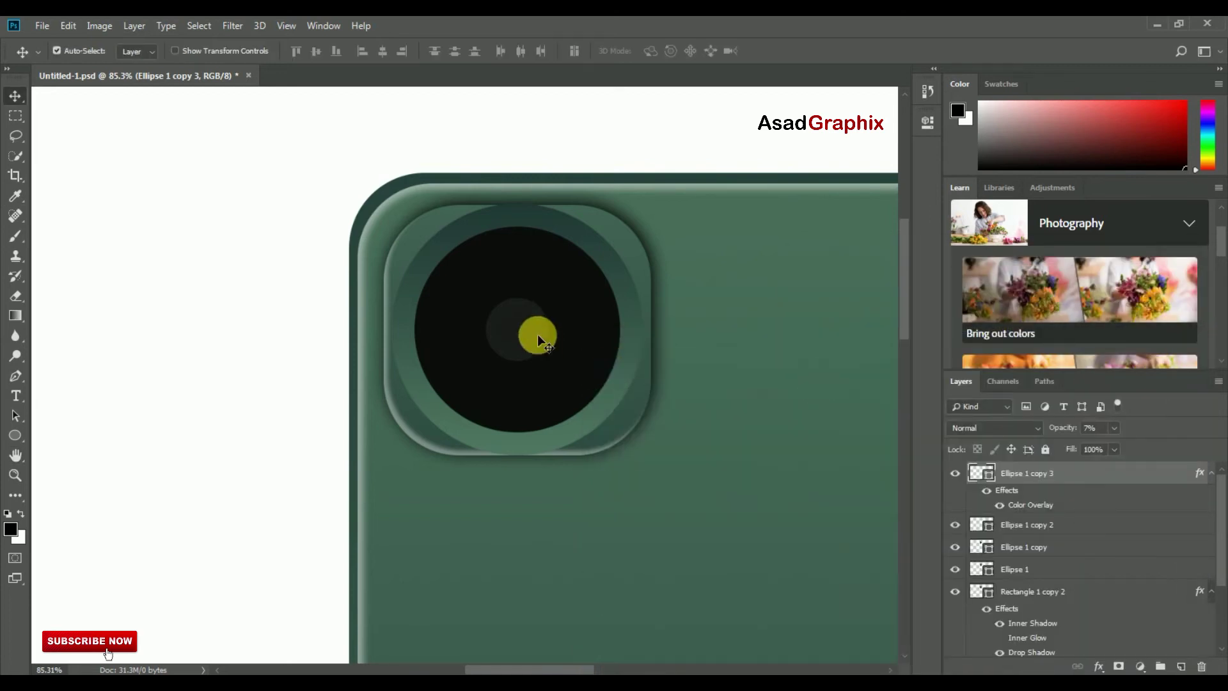
{"action": "left_click", "coordinate": [16, 435]}
Turn off the centre circle's Color Overlay effect in Layer Style
{"action": "left_click", "coordinate": [142, 50]}
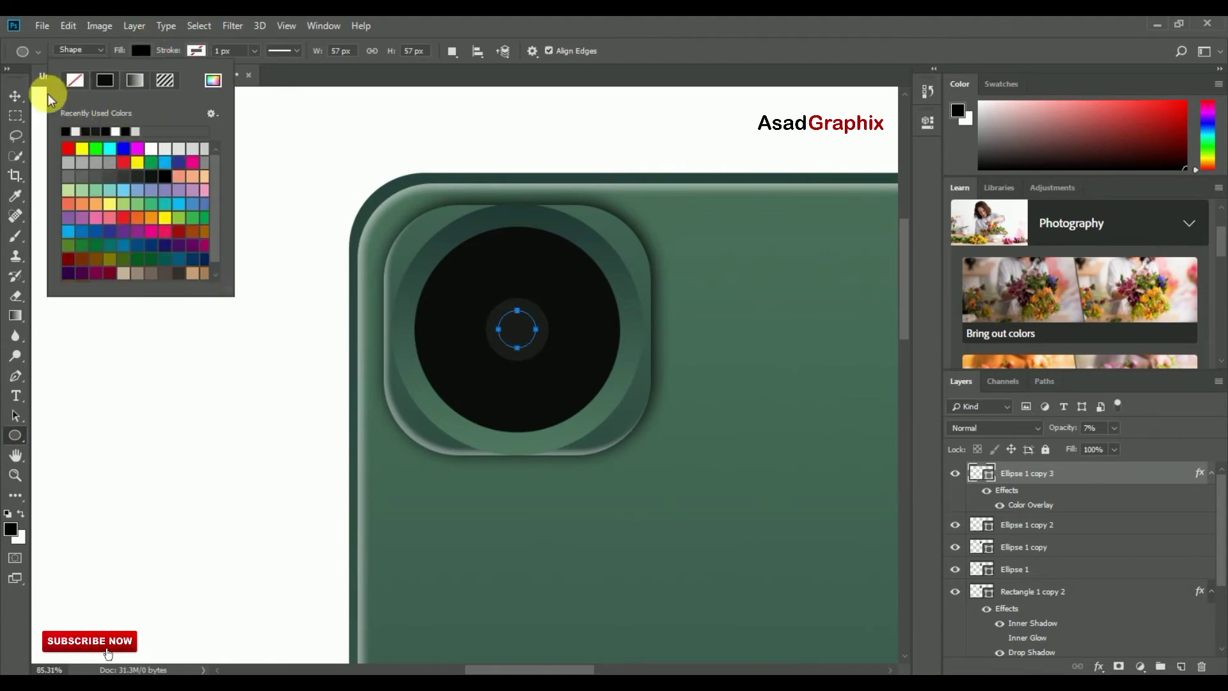
{"action": "left_click", "coordinate": [16, 95]}
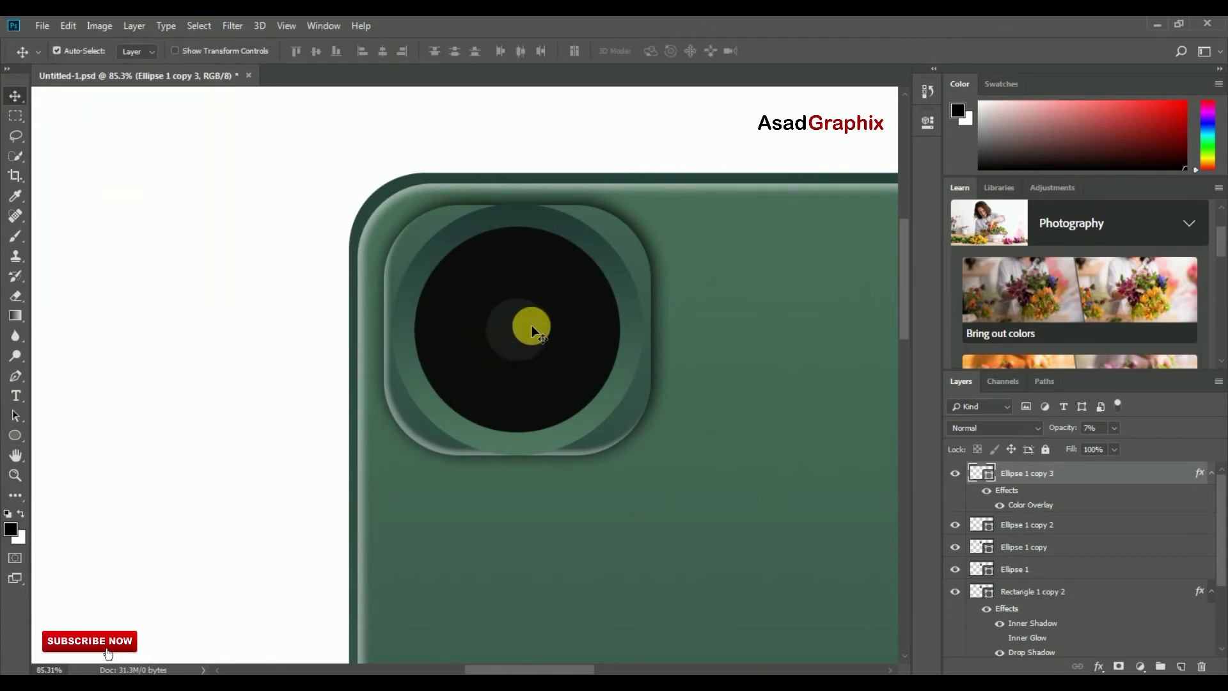
{"action": "left_click", "coordinate": [956, 476]}
{"action": "left_click", "coordinate": [1099, 666]}
{"action": "left_click", "coordinate": [1114, 598]}
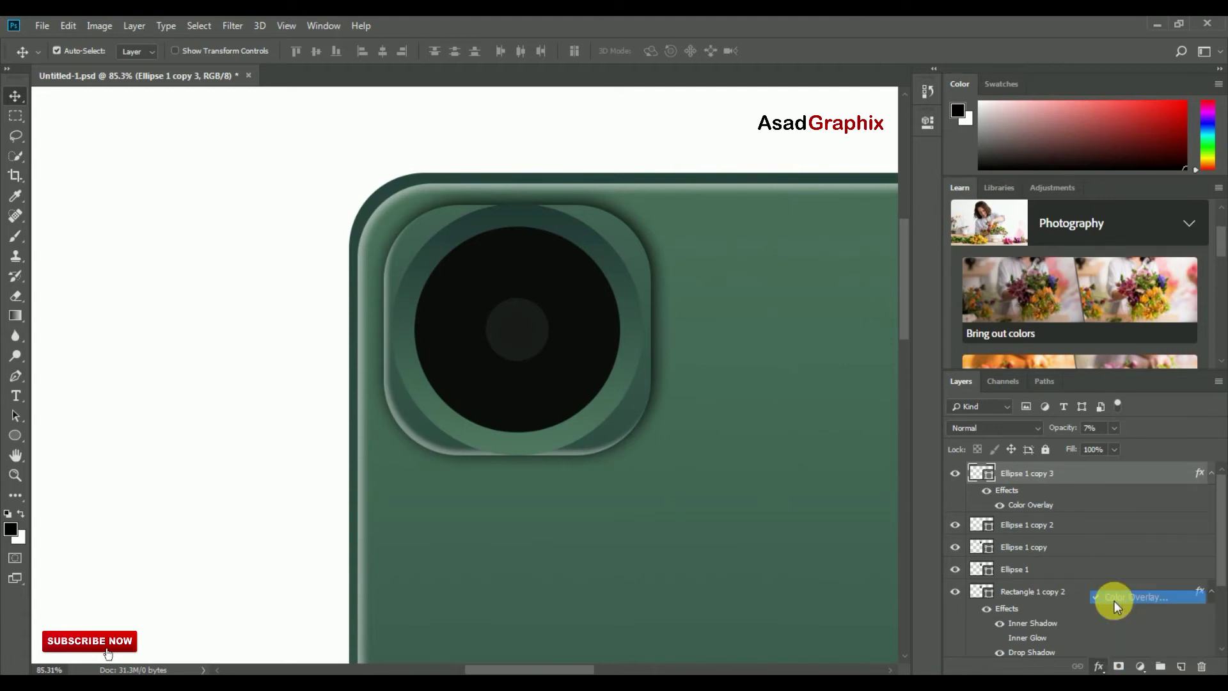
{"action": "double_click", "coordinate": [1030, 491]}
{"action": "left_click", "coordinate": [612, 520]}
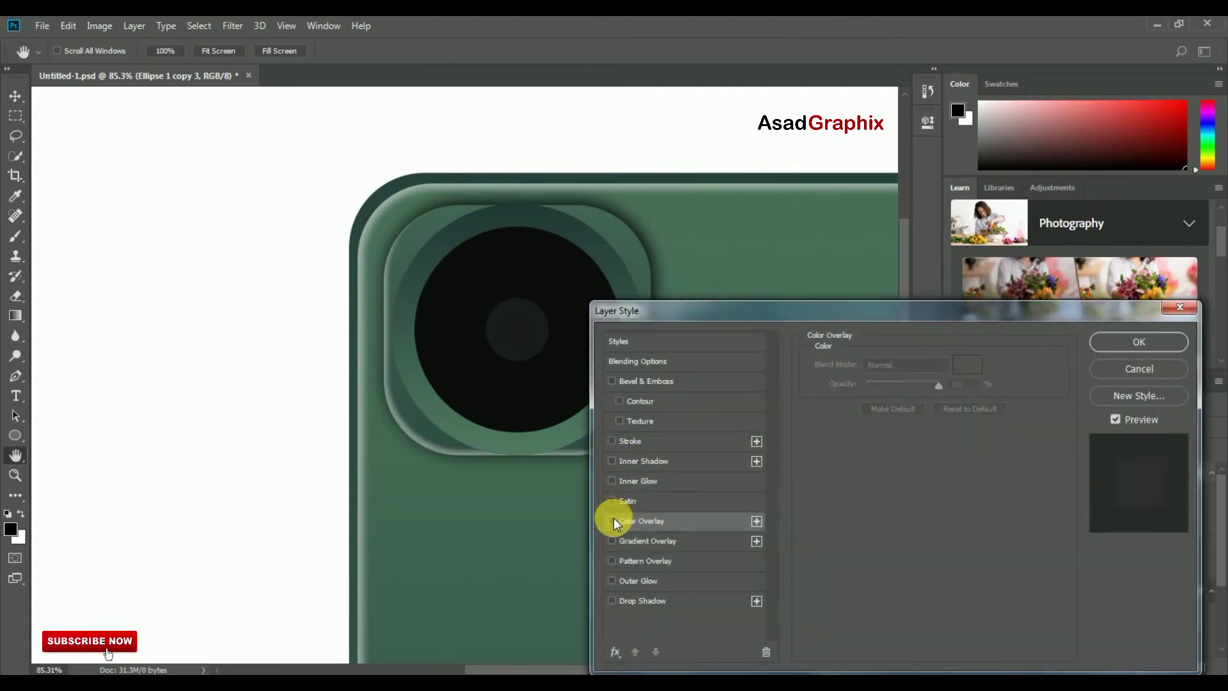
{"action": "left_click", "coordinate": [1134, 343]}
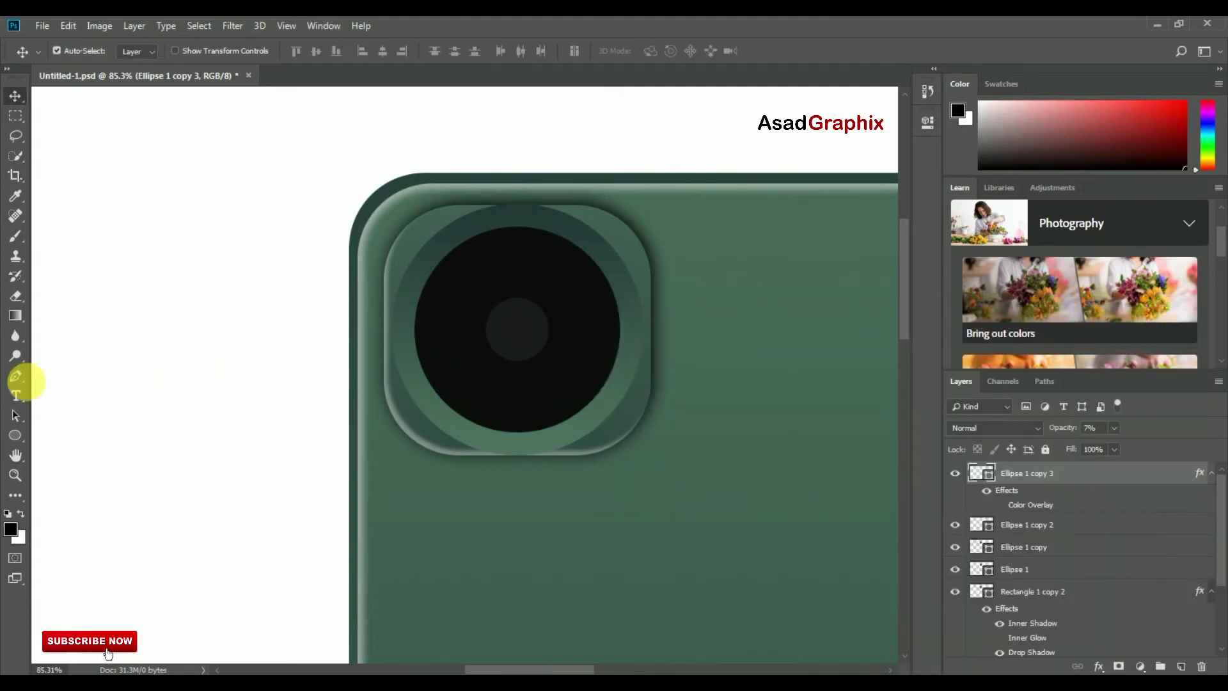
Nudge the centre circle slightly right and down, then add a new empty Layer 1
{"action": "left_click", "coordinate": [15, 435]}
{"action": "left_click", "coordinate": [139, 51]}
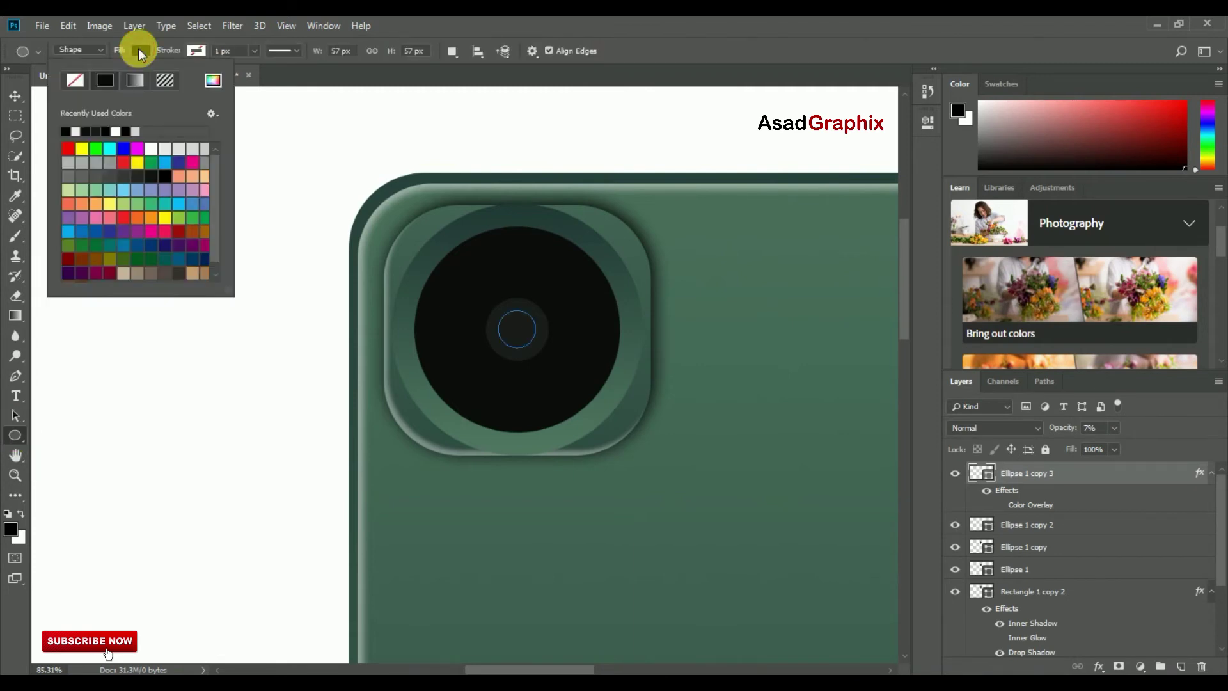
{"action": "left_click", "coordinate": [15, 96]}
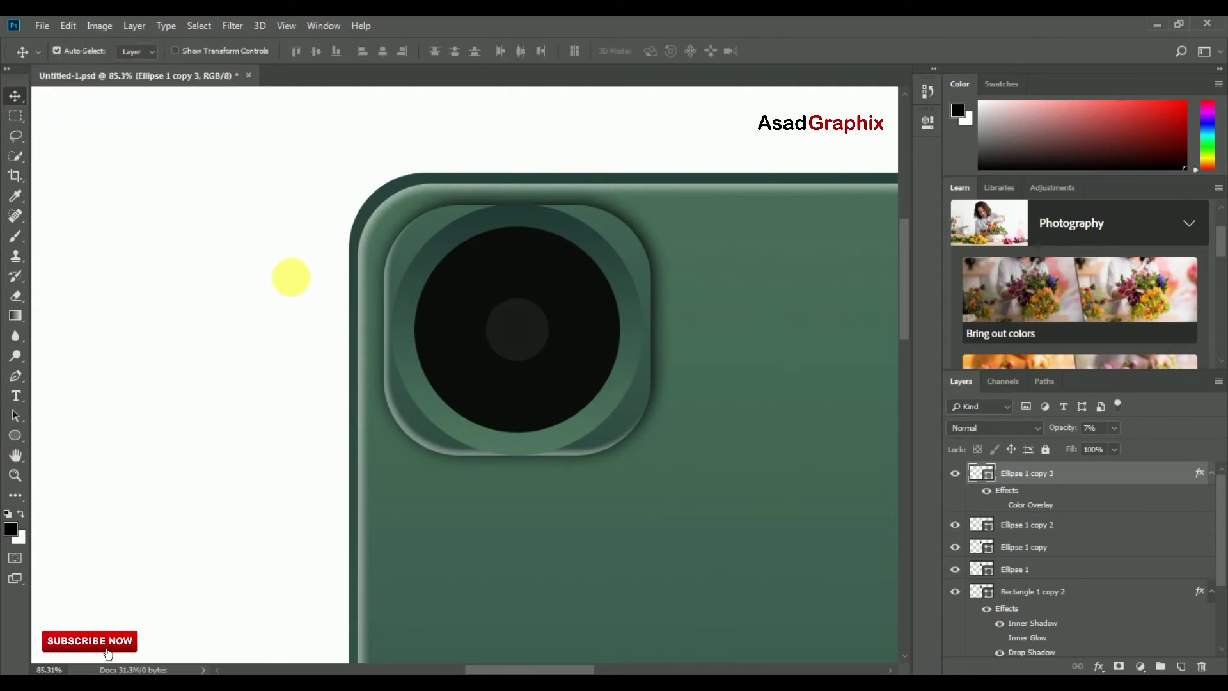
{"action": "left_click_drag", "start_coordinate": [522, 335], "coordinate": [528, 338]}
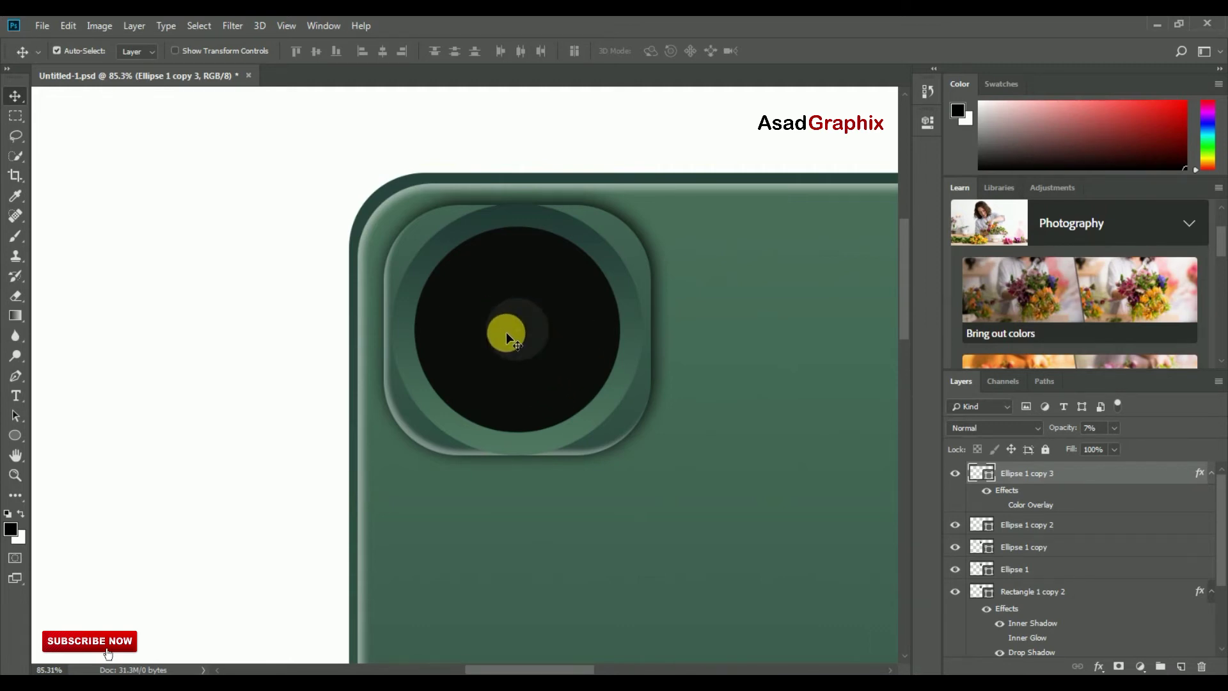
{"action": "left_click", "coordinate": [1180, 666]}
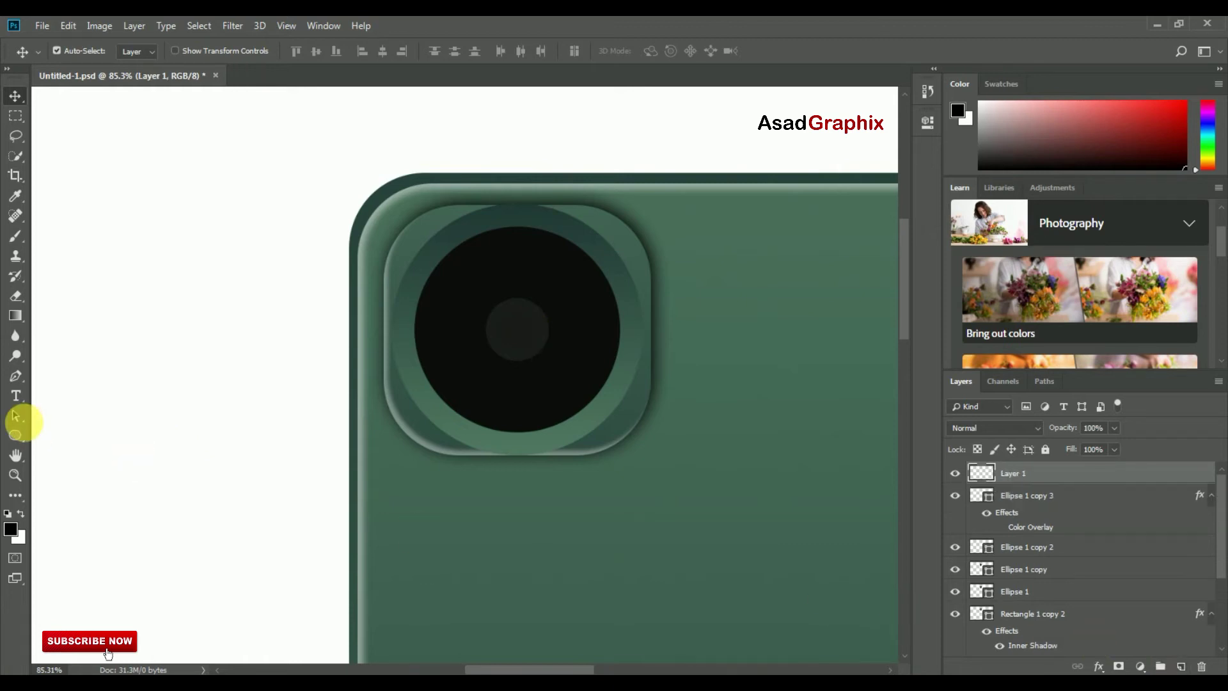
{"action": "left_click", "coordinate": [16, 236]}
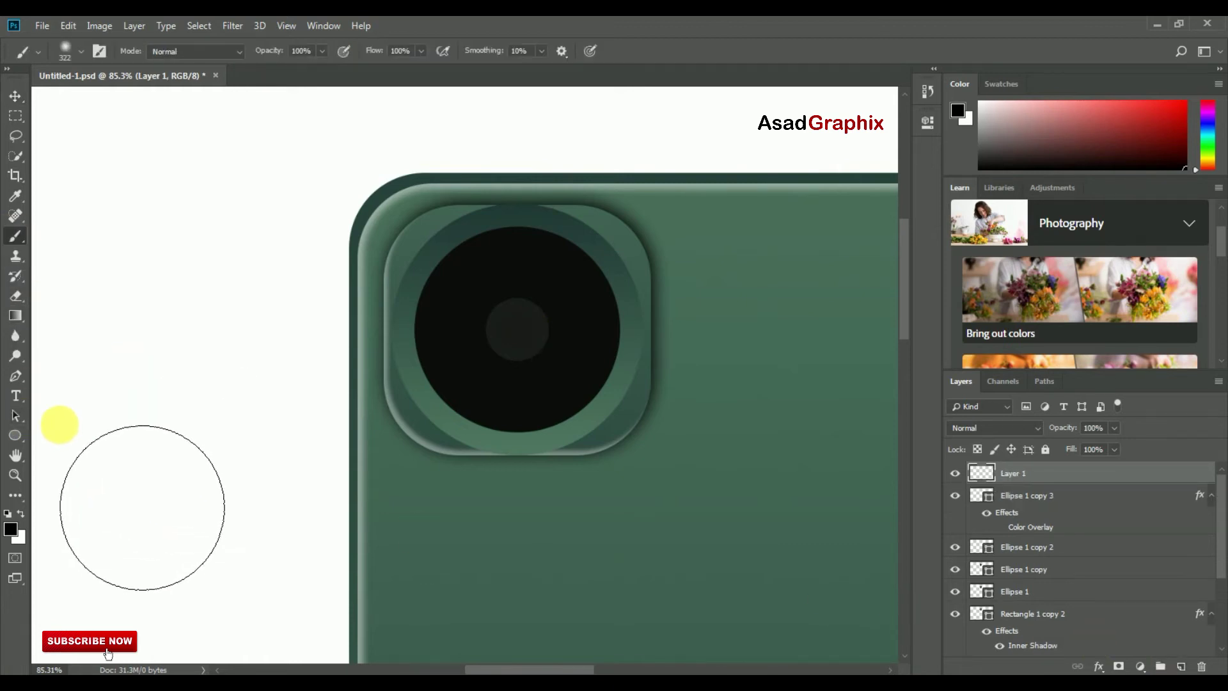
Paint a soft bright-blue dot on Layer 1 and drag it to the lens centre
{"action": "left_click", "coordinate": [10, 528]}
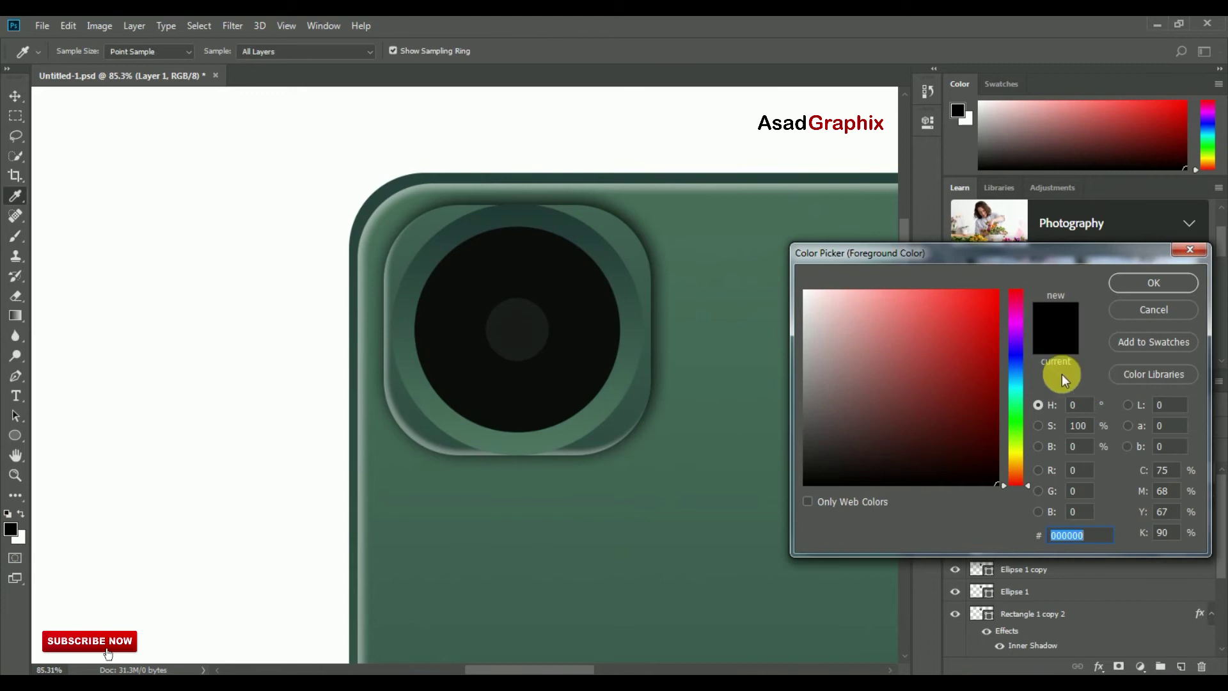
{"action": "left_click", "coordinate": [1016, 356]}
{"action": "left_click", "coordinate": [998, 291]}
{"action": "left_click", "coordinate": [1149, 288]}
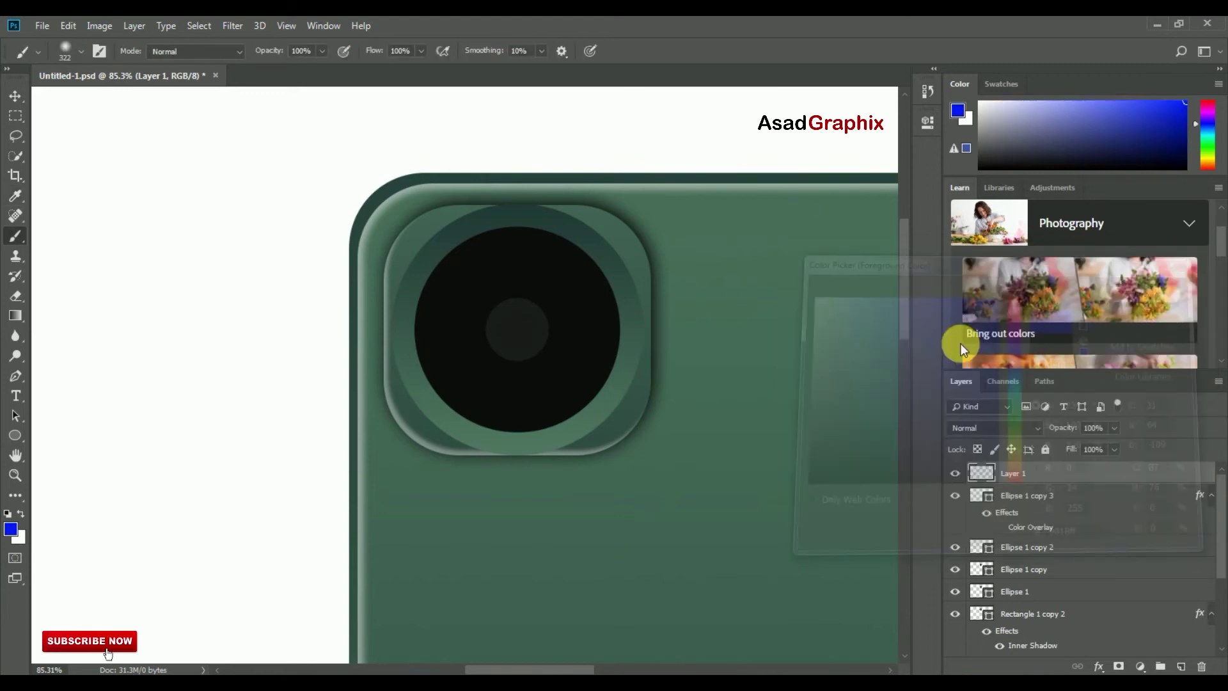
{"action": "right_click", "coordinate": [505, 312]}
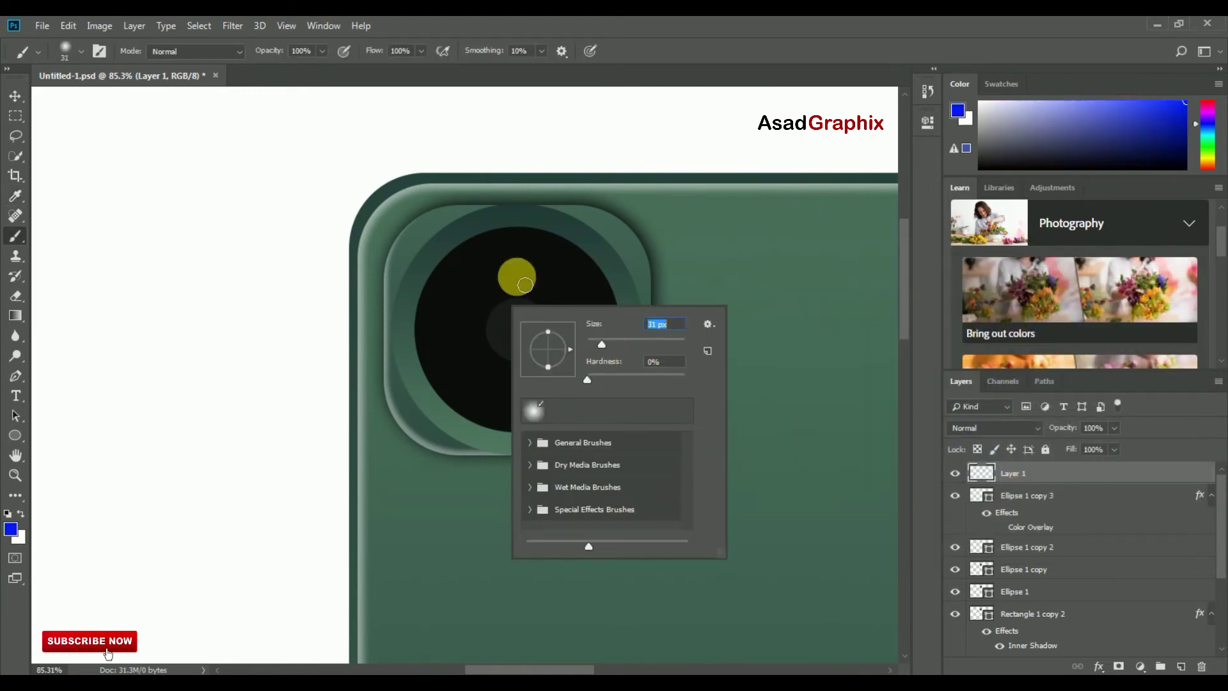
{"action": "left_click", "coordinate": [663, 241]}
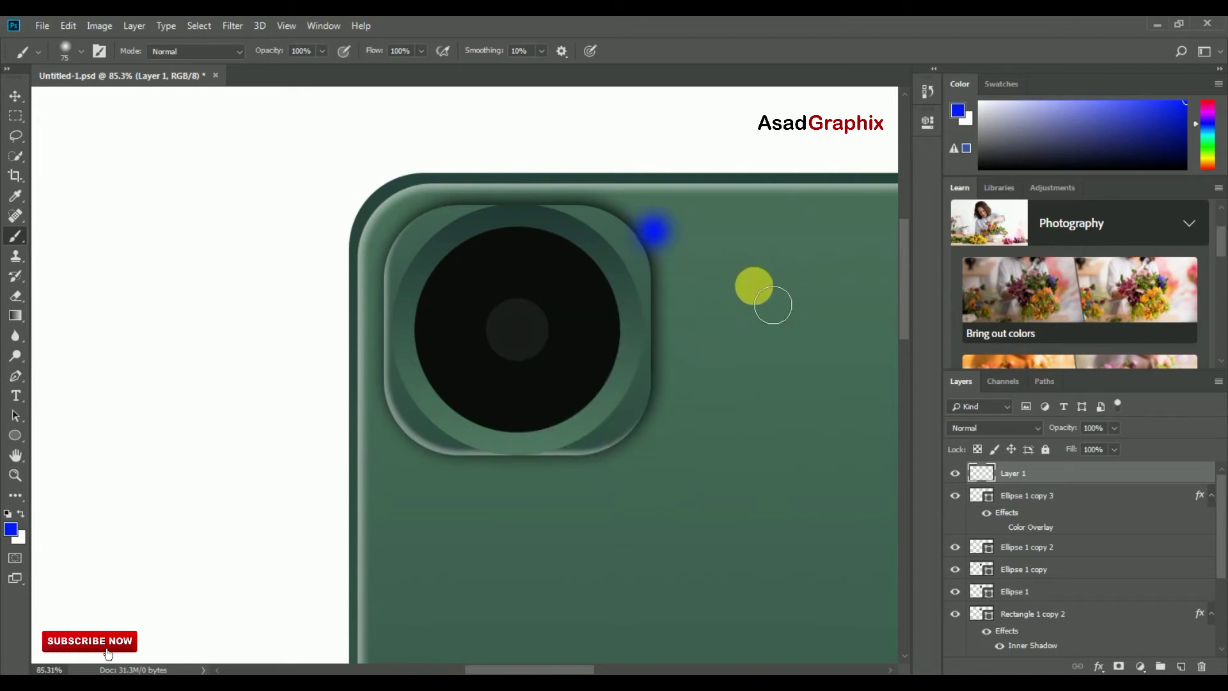
{"action": "left_click", "coordinate": [15, 96]}
{"action": "left_click_drag", "start_coordinate": [652, 241], "coordinate": [522, 323]}
Squeeze the blue dot to about 65% width and zoom in around the lens
{"action": "key", "text": "ctrl+t"}
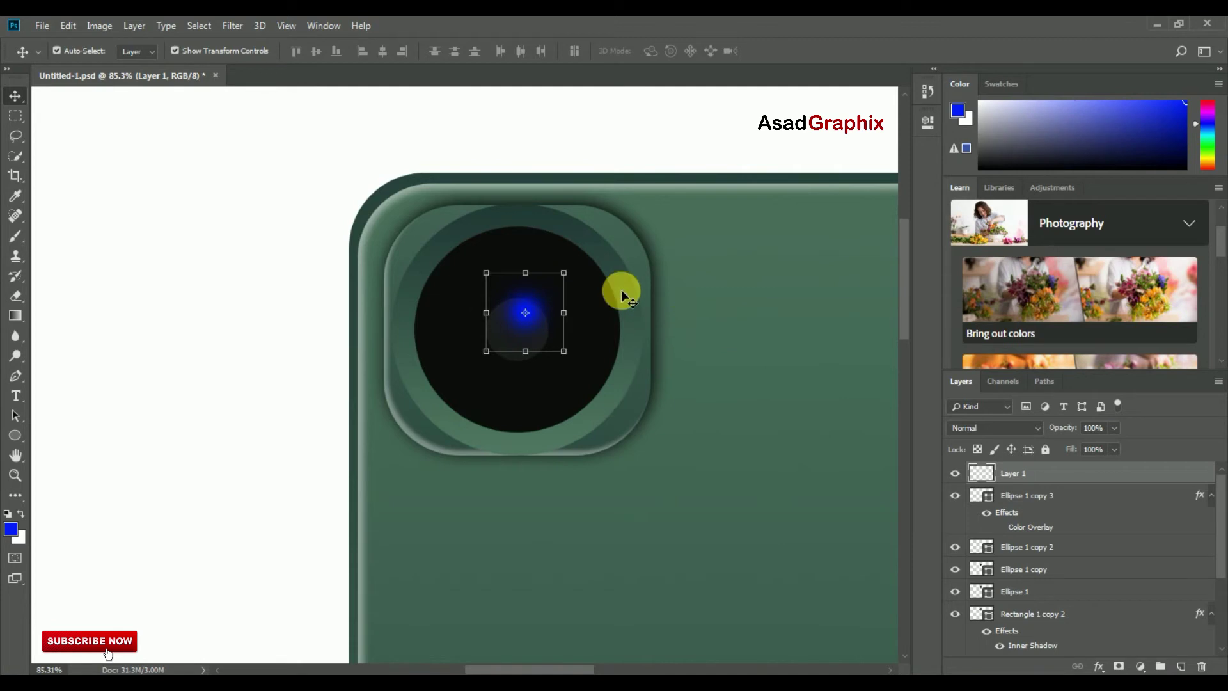
{"action": "mouse_move", "coordinate": [548, 313]}
{"action": "left_mouse_down"}
{"action": "mouse_move", "coordinate": [536, 313]}
{"action": "mouse_move", "coordinate": [553, 301]}
{"action": "left_mouse_up"}
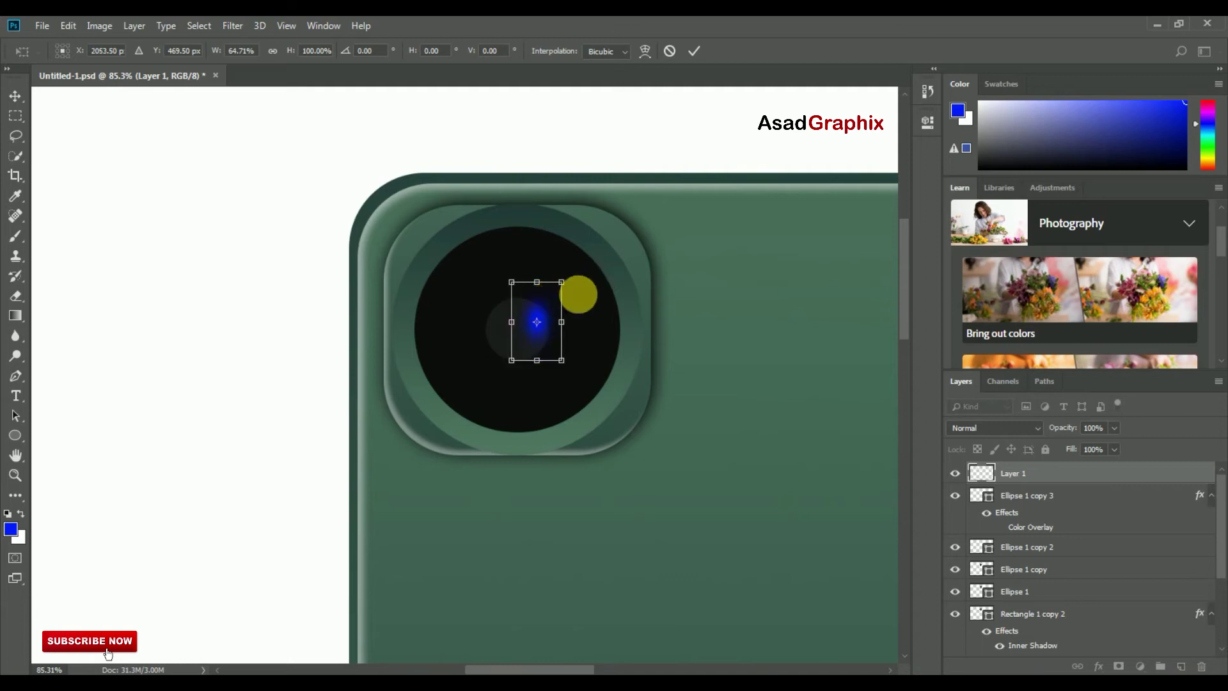
{"action": "left_click", "coordinate": [694, 51]}
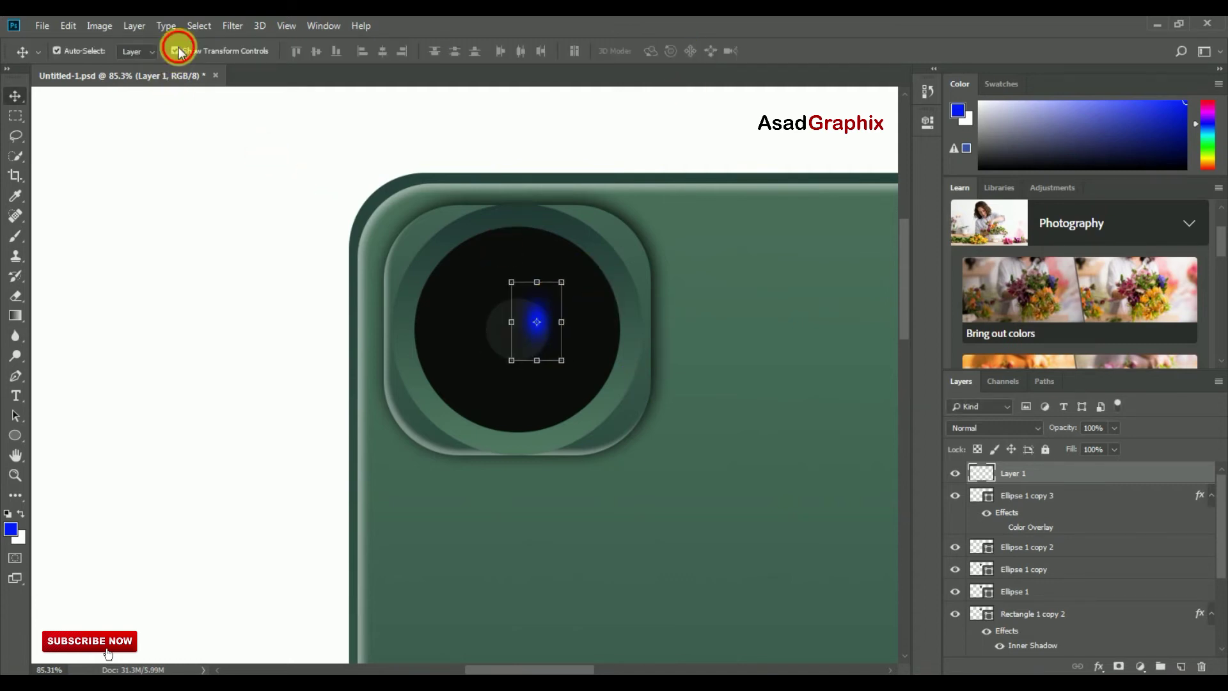
{"action": "left_click", "coordinate": [15, 474]}
{"action": "left_click_drag", "start_coordinate": [528, 323], "coordinate": [550, 334]}
{"action": "left_click", "coordinate": [16, 95]}
Duplicate the blue glow layer and move the copy to the left
{"action": "left_click", "coordinate": [135, 26]}
{"action": "left_click", "coordinate": [160, 76]}
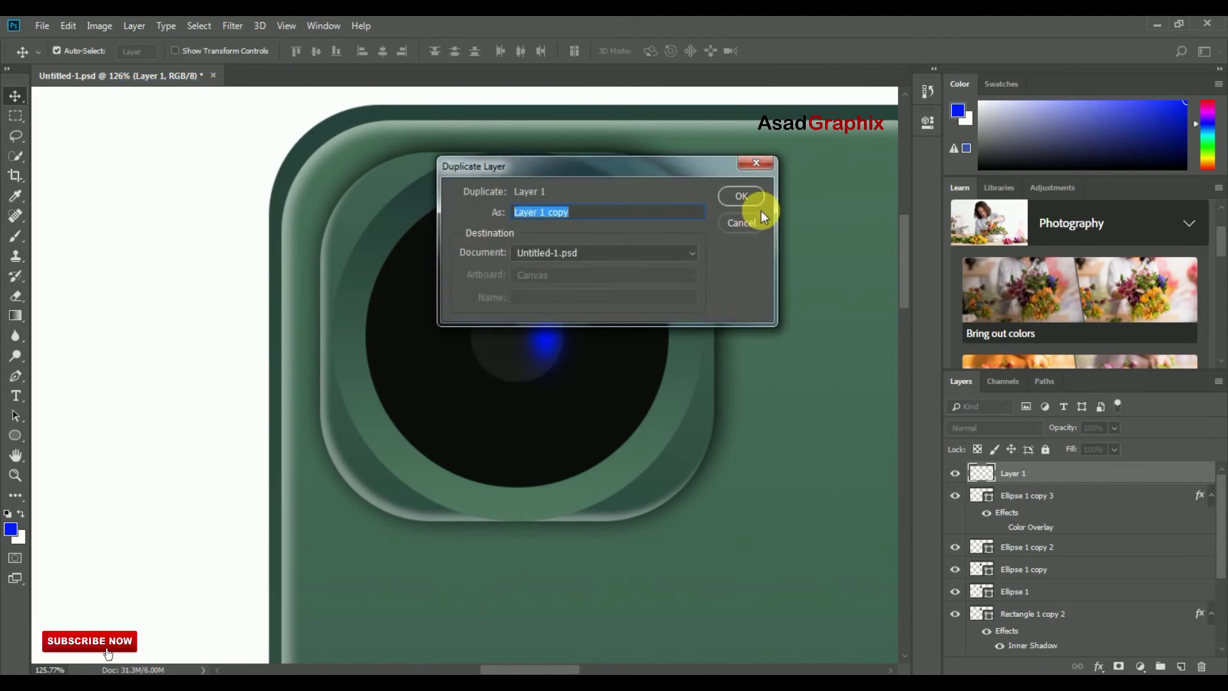
{"action": "left_click", "coordinate": [756, 199]}
{"action": "mouse_move", "coordinate": [550, 339]}
{"action": "left_mouse_down"}
{"action": "mouse_move", "coordinate": [492, 341]}
{"action": "mouse_move", "coordinate": [519, 325]}
{"action": "left_mouse_up"}
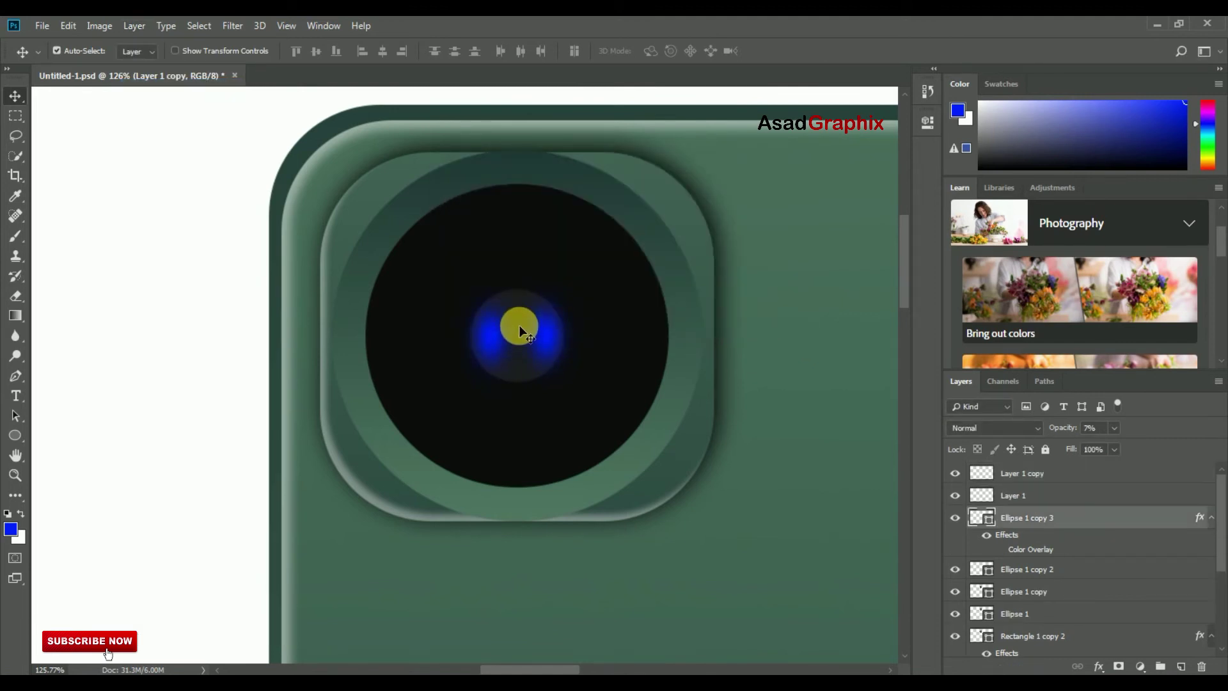
Duplicate the centre circle and shrink the copy to about half size
{"action": "left_click", "coordinate": [136, 26]}
{"action": "left_click", "coordinate": [160, 85]}
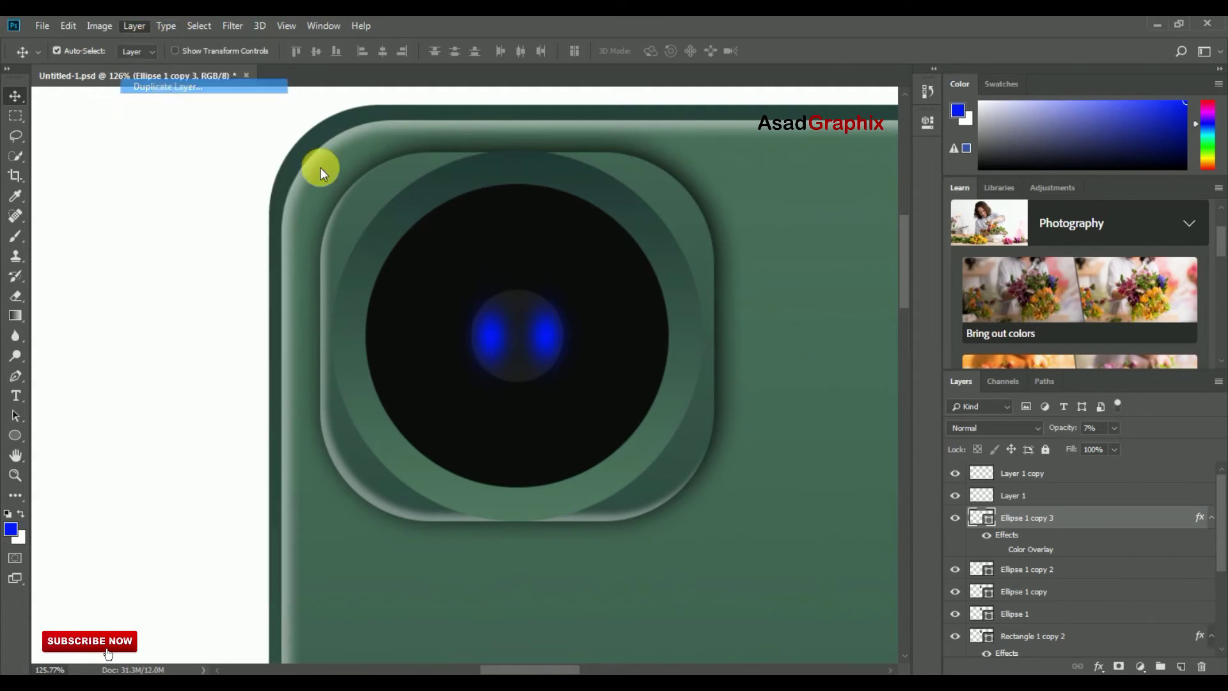
{"action": "left_click", "coordinate": [741, 196]}
{"action": "left_click", "coordinate": [175, 51]}
{"action": "left_click_drag", "start_coordinate": [552, 313], "coordinate": [537, 327]}
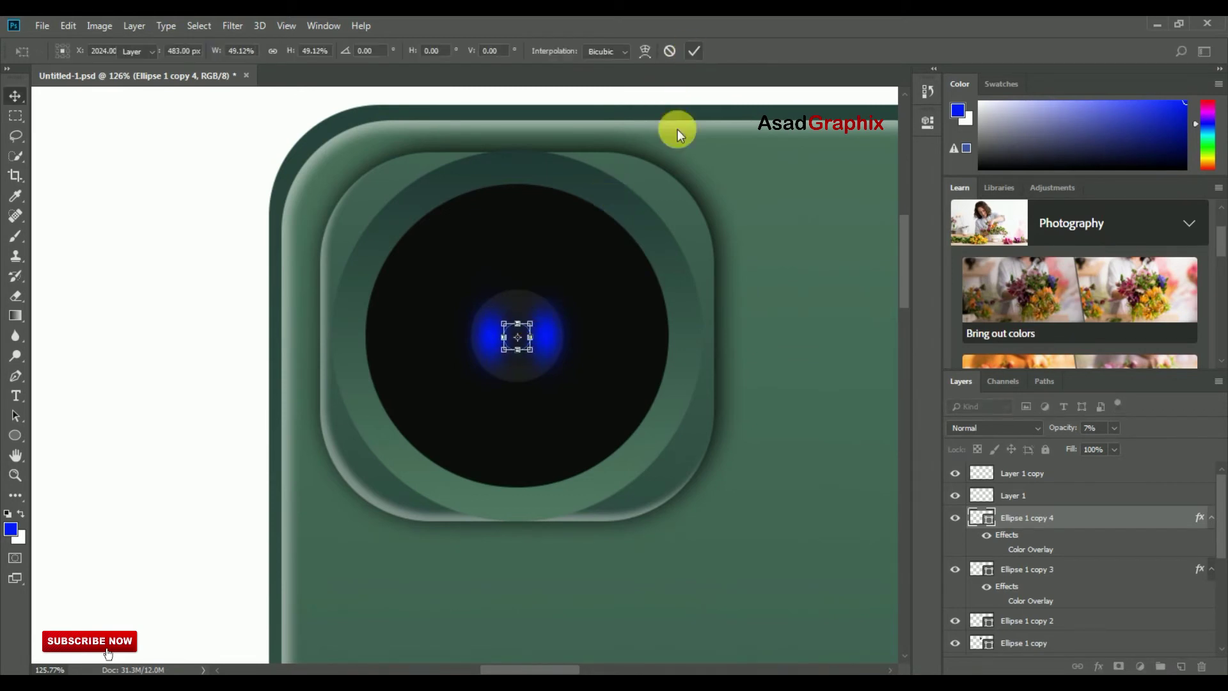
{"action": "key", "text": "Return"}
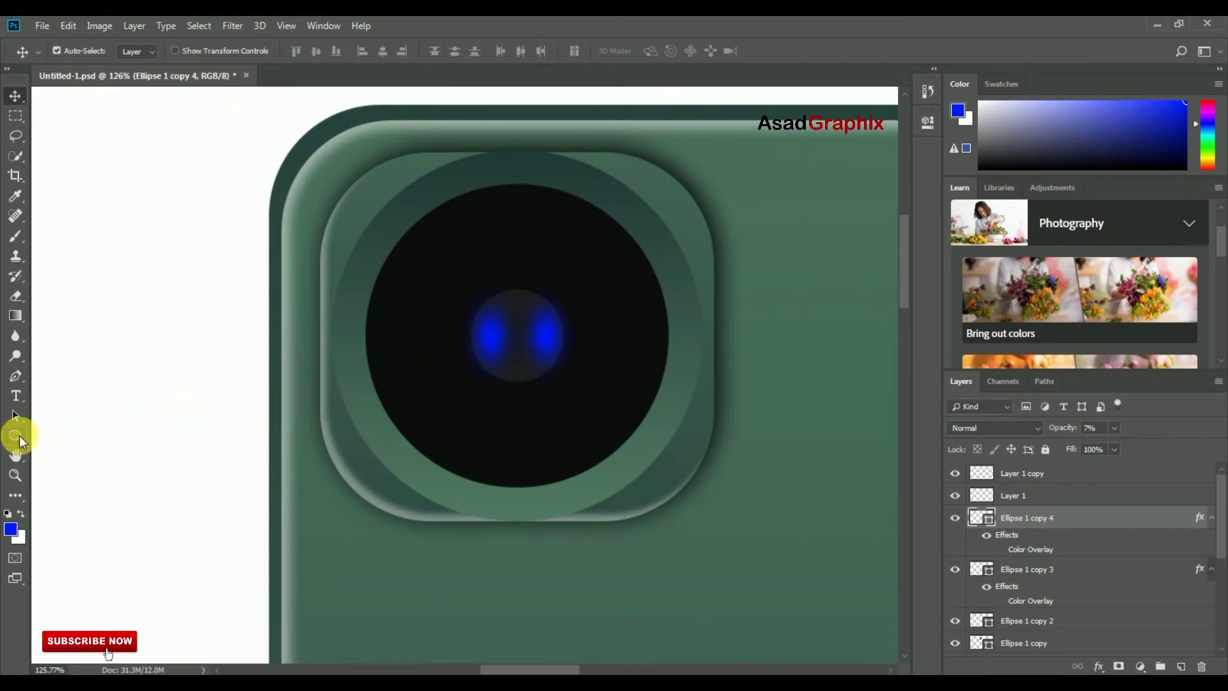
Set the small circle's fill to white and make Layer 1 copy active
{"action": "left_click", "coordinate": [15, 435]}
{"action": "left_click", "coordinate": [140, 51]}
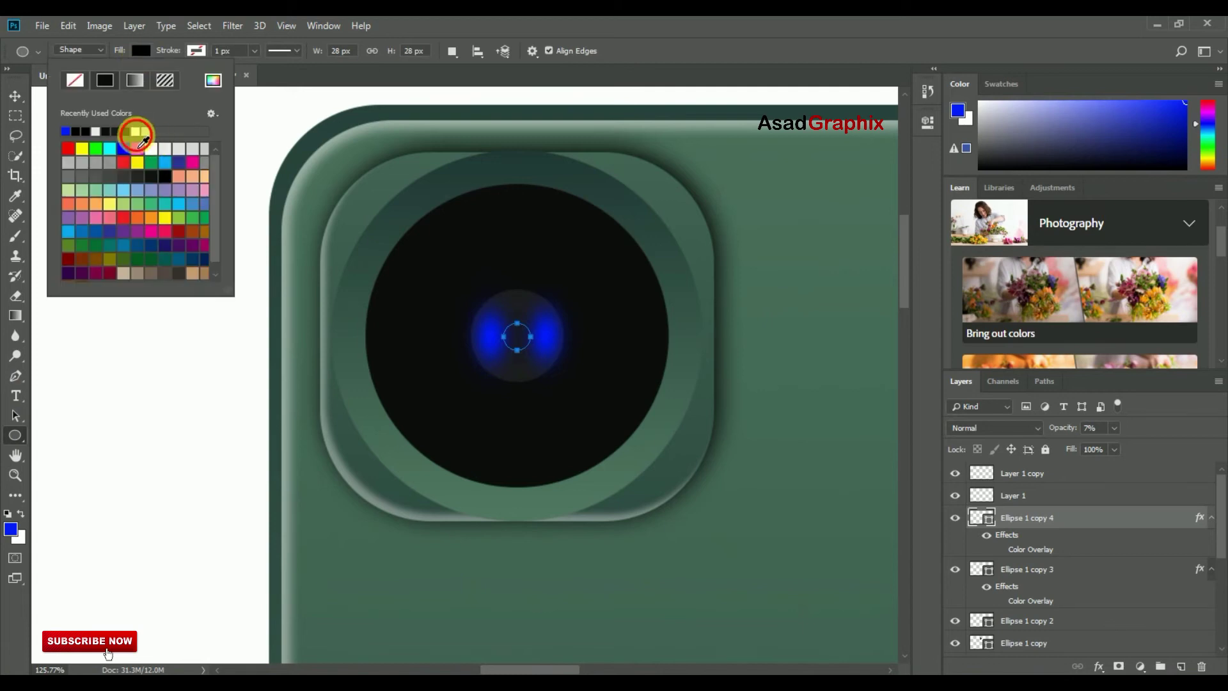
{"action": "left_click", "coordinate": [96, 132]}
{"action": "left_click", "coordinate": [15, 96]}
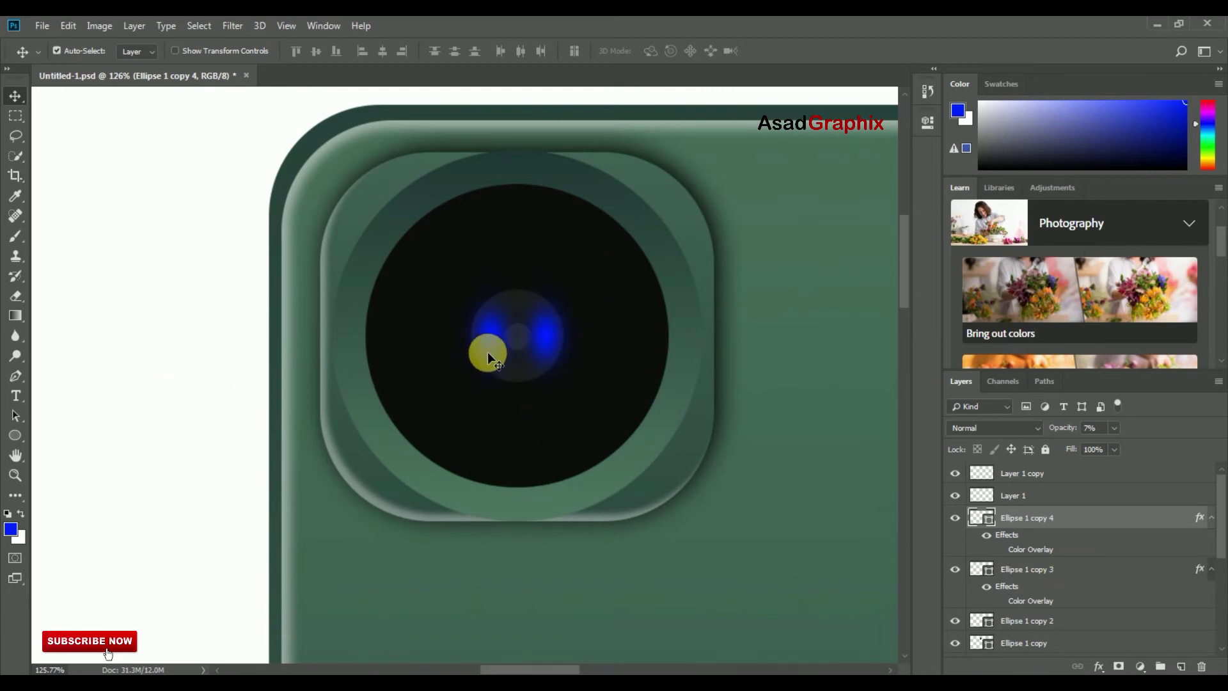
{"action": "left_click", "coordinate": [376, 179]}
Duplicate Layer 1 copy as Layer 1 copy 2, squash it to half height and shift it lower
{"action": "left_click", "coordinate": [134, 25]}
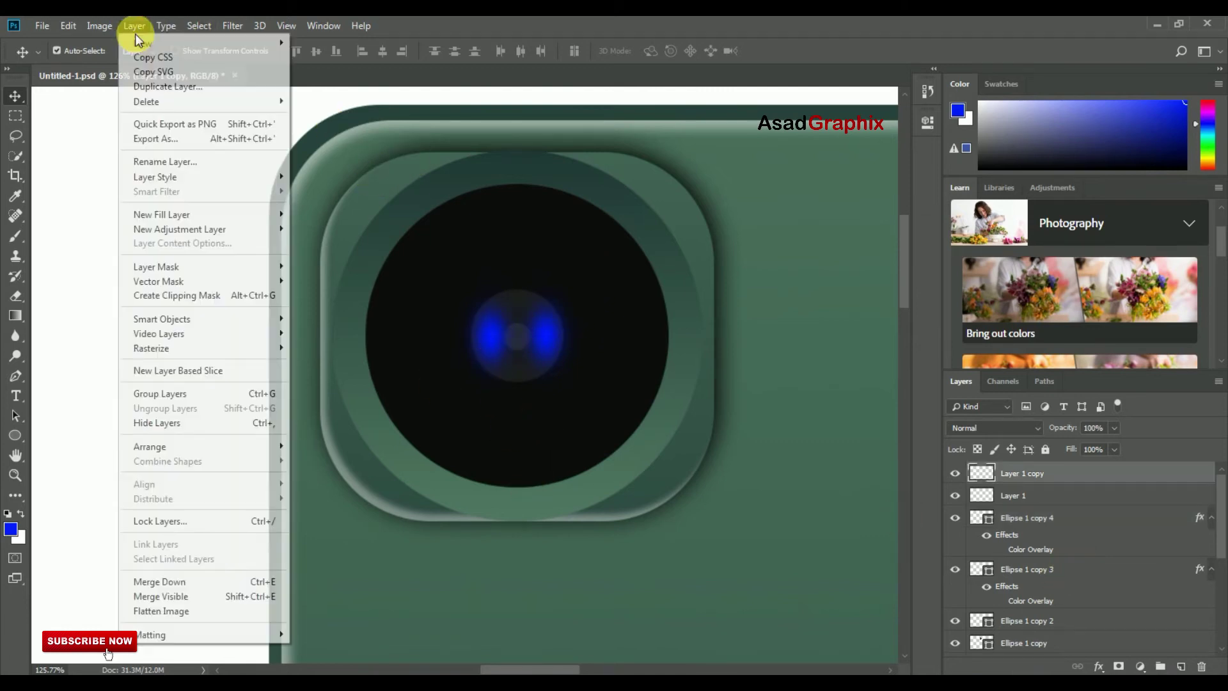
{"action": "left_click", "coordinate": [186, 84]}
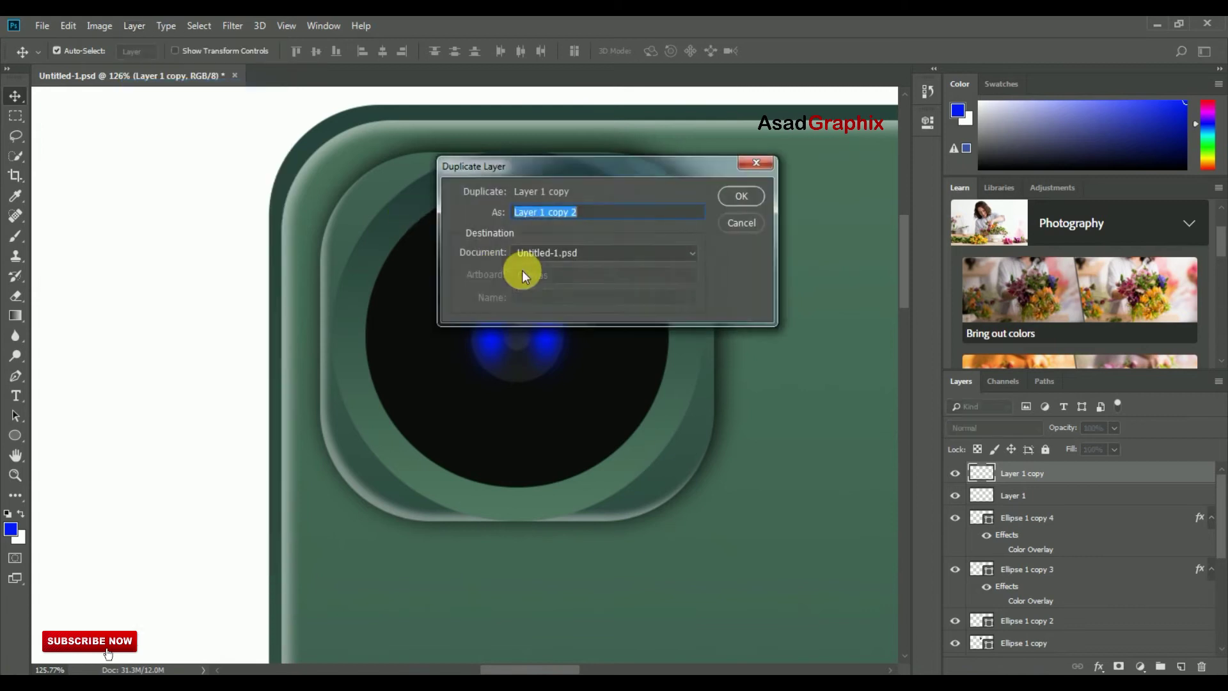
{"action": "left_click", "coordinate": [739, 197]}
{"action": "left_click", "coordinate": [178, 54]}
{"action": "left_click_drag", "start_coordinate": [491, 280], "coordinate": [506, 359]}
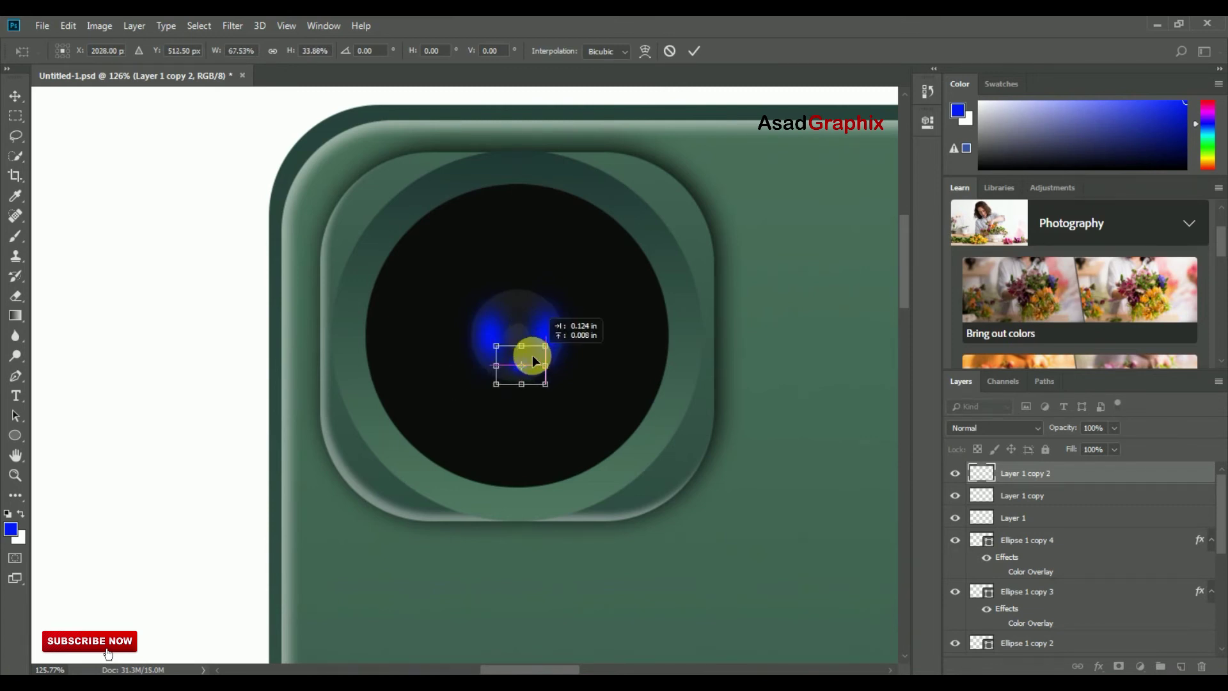
{"action": "left_click_drag", "start_coordinate": [536, 354], "coordinate": [532, 355]}
{"action": "key", "text": "Return"}
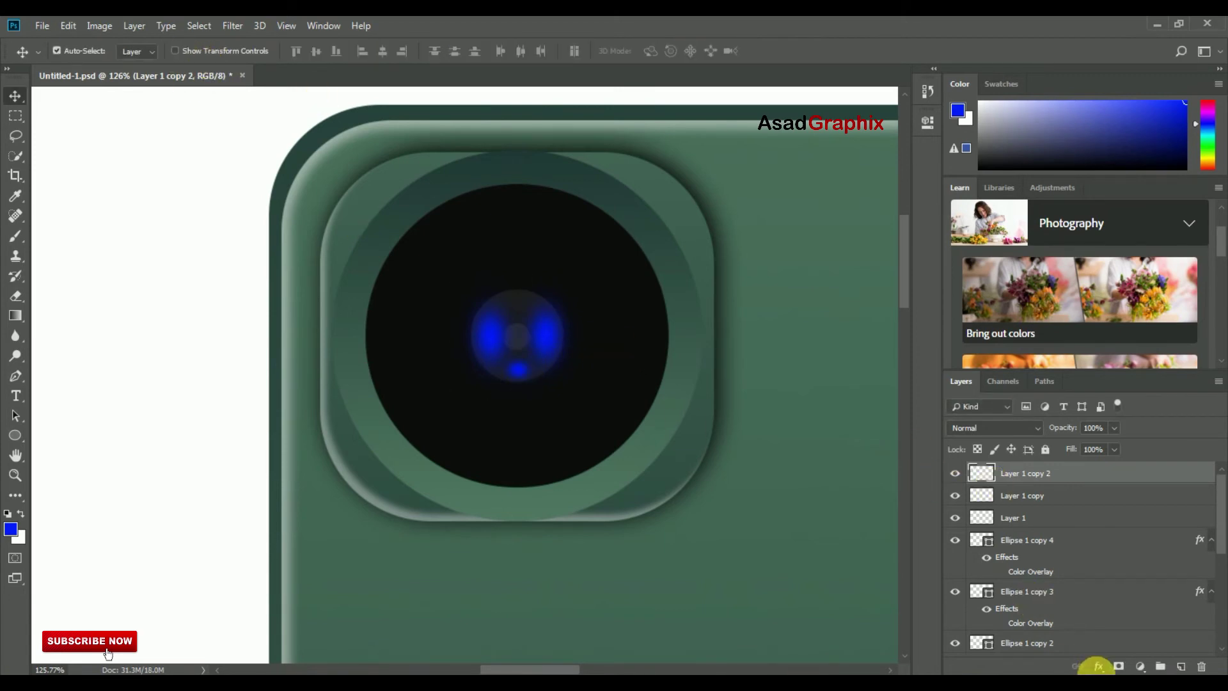
Give Layer 1 copy 2 a white #ffffff Color Overlay and lower its opacity to 33%
{"action": "left_click", "coordinate": [1098, 665]}
{"action": "left_click", "coordinate": [1120, 611]}
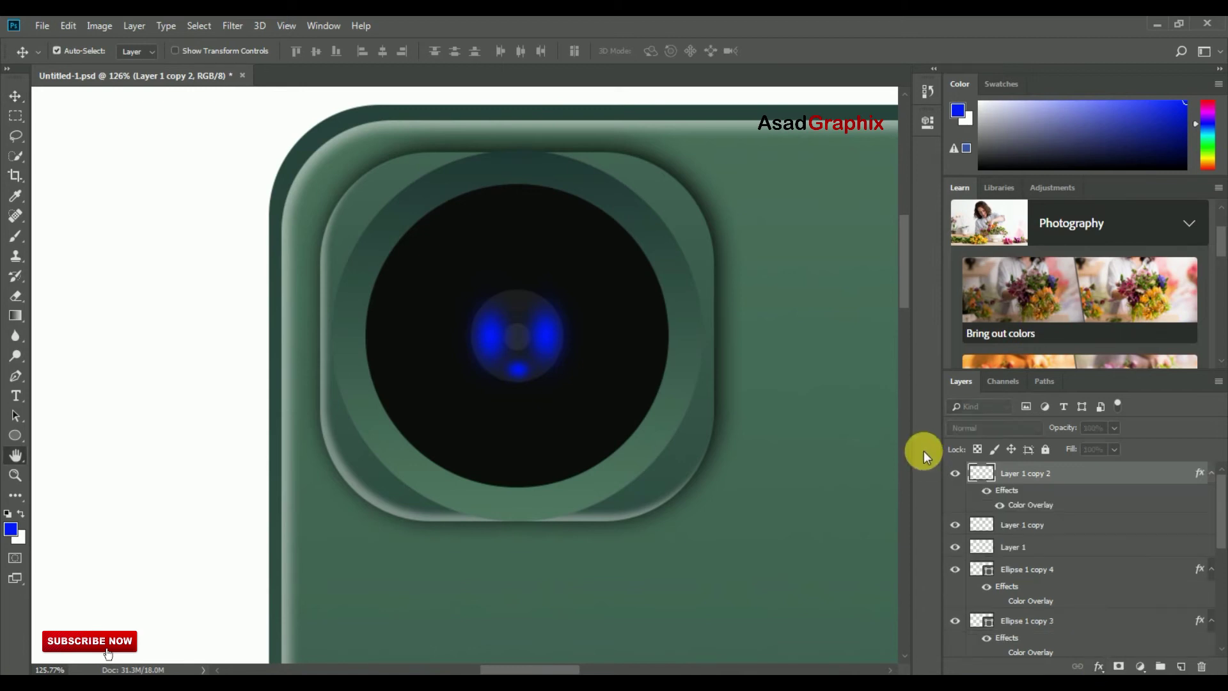
{"action": "left_click", "coordinate": [966, 370]}
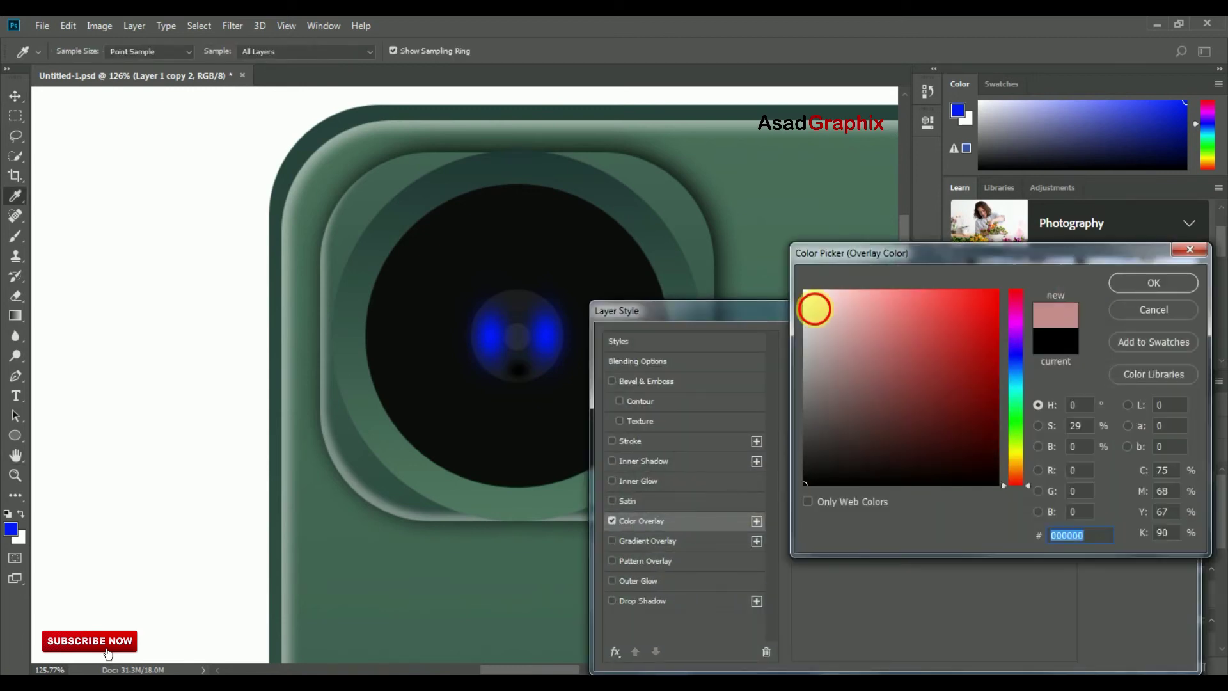
{"action": "left_click_drag", "start_coordinate": [814, 307], "coordinate": [779, 282]}
{"action": "left_click", "coordinate": [1150, 282]}
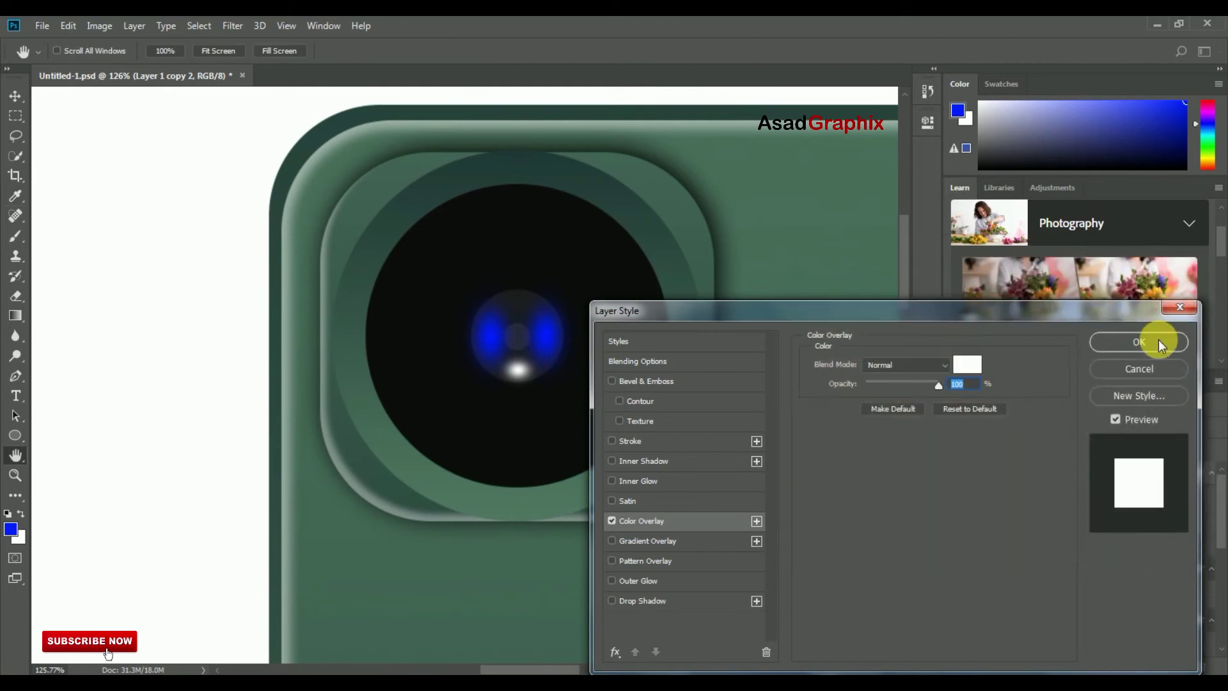
{"action": "left_click", "coordinate": [1158, 338]}
{"action": "left_click_drag", "start_coordinate": [1113, 441], "coordinate": [1095, 446]}
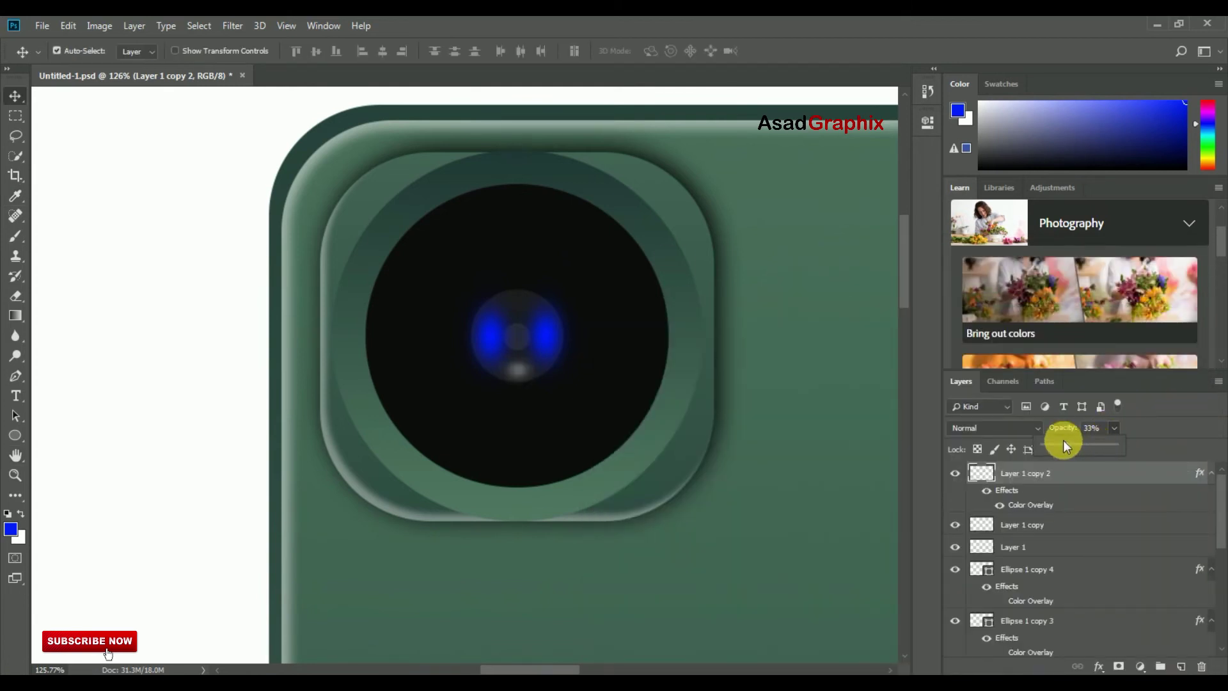
{"action": "left_click", "coordinate": [14, 99]}
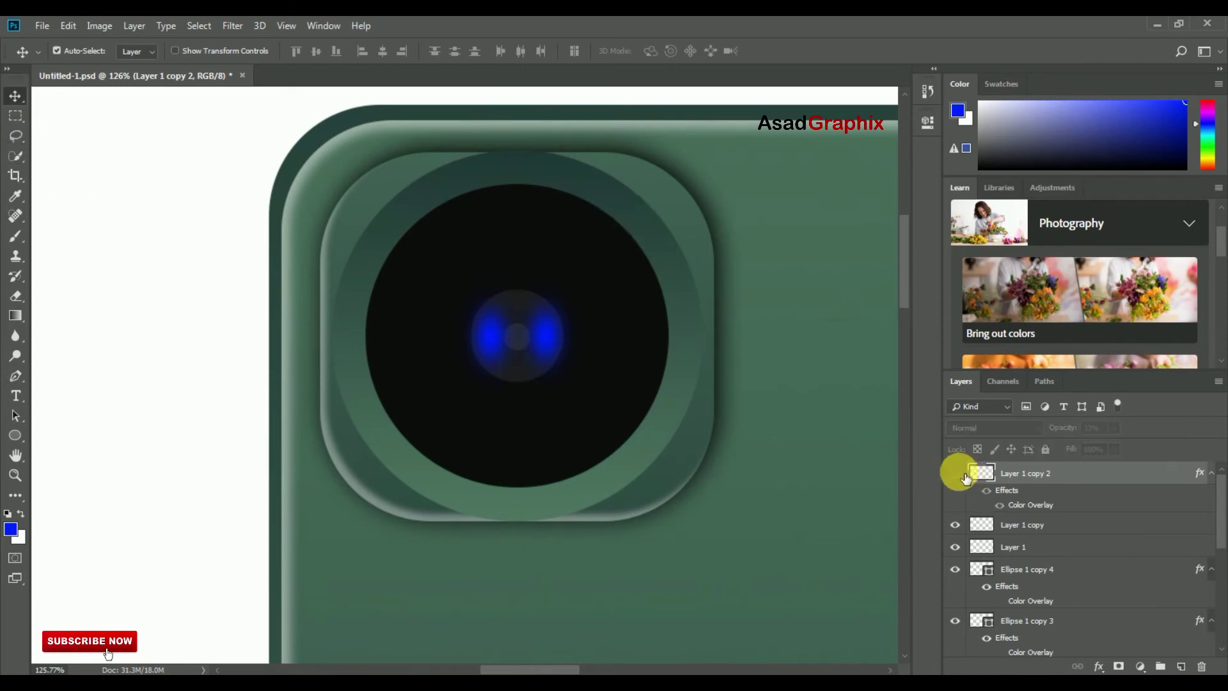
{"action": "left_click", "coordinate": [496, 173]}
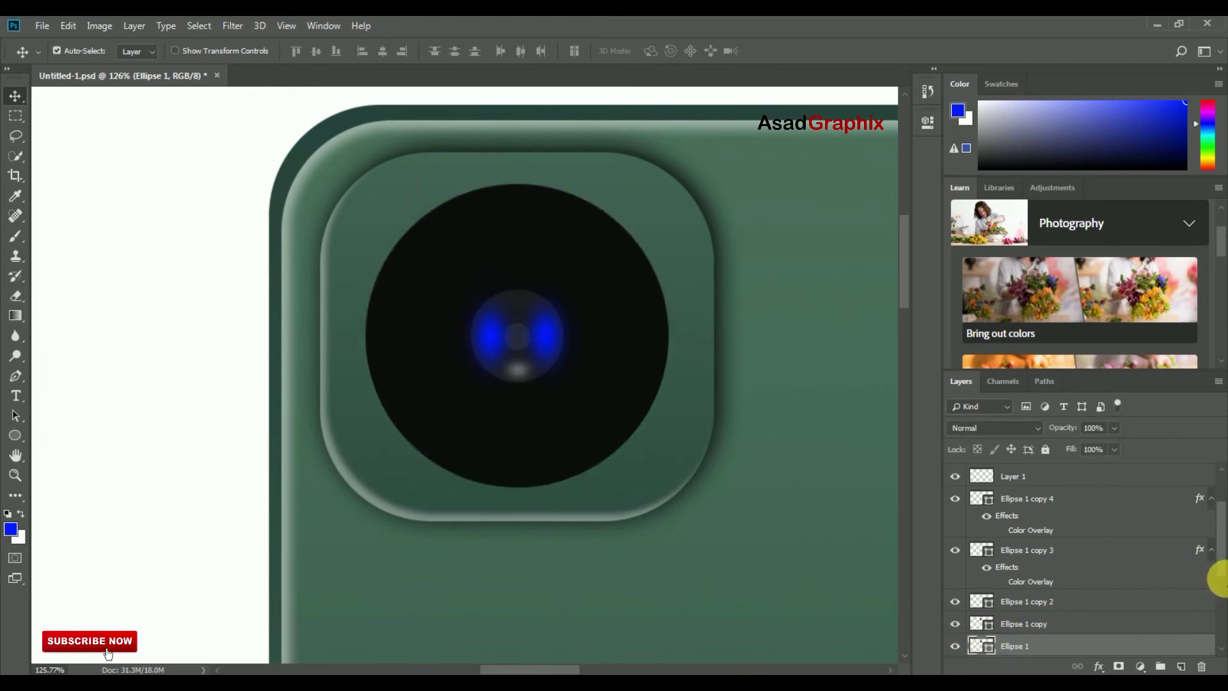
Group the lens layers from Ellipse 1 through Layer 1 copy 2 into Group 1
{"action": "left_click_drag", "start_coordinate": [1218, 576], "coordinate": [1218, 508]}
{"action": "left_click", "coordinate": [1064, 474], "text": "shift"}
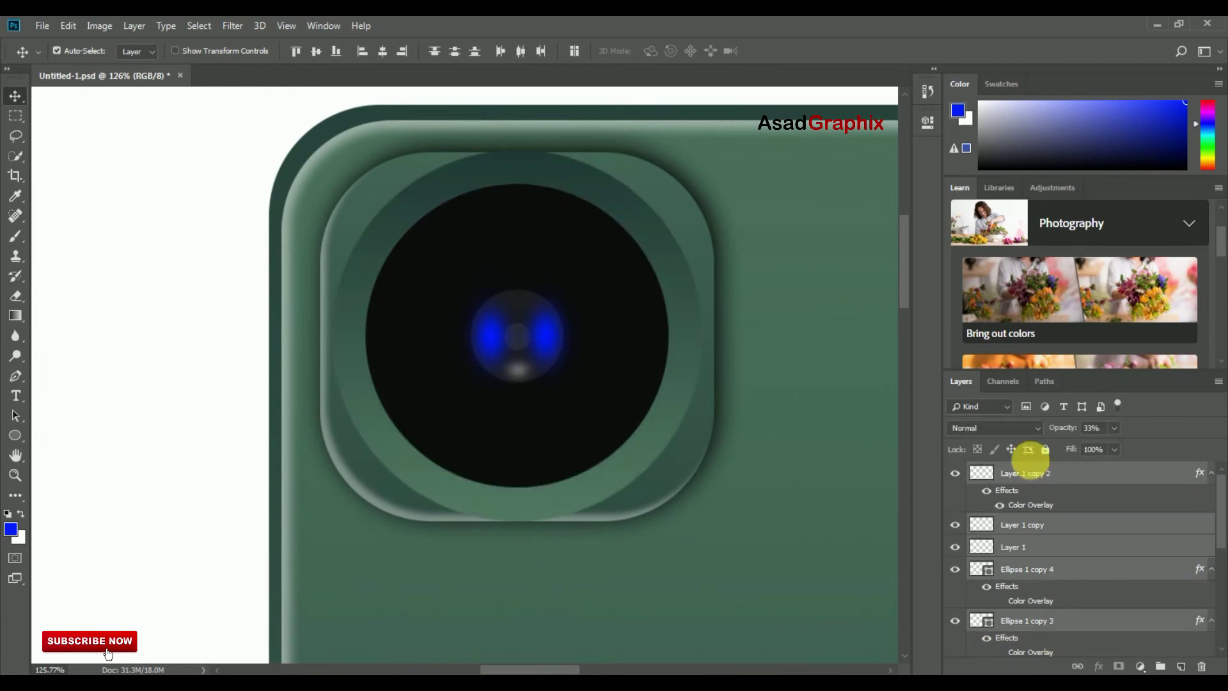
{"action": "right_click", "coordinate": [1016, 470]}
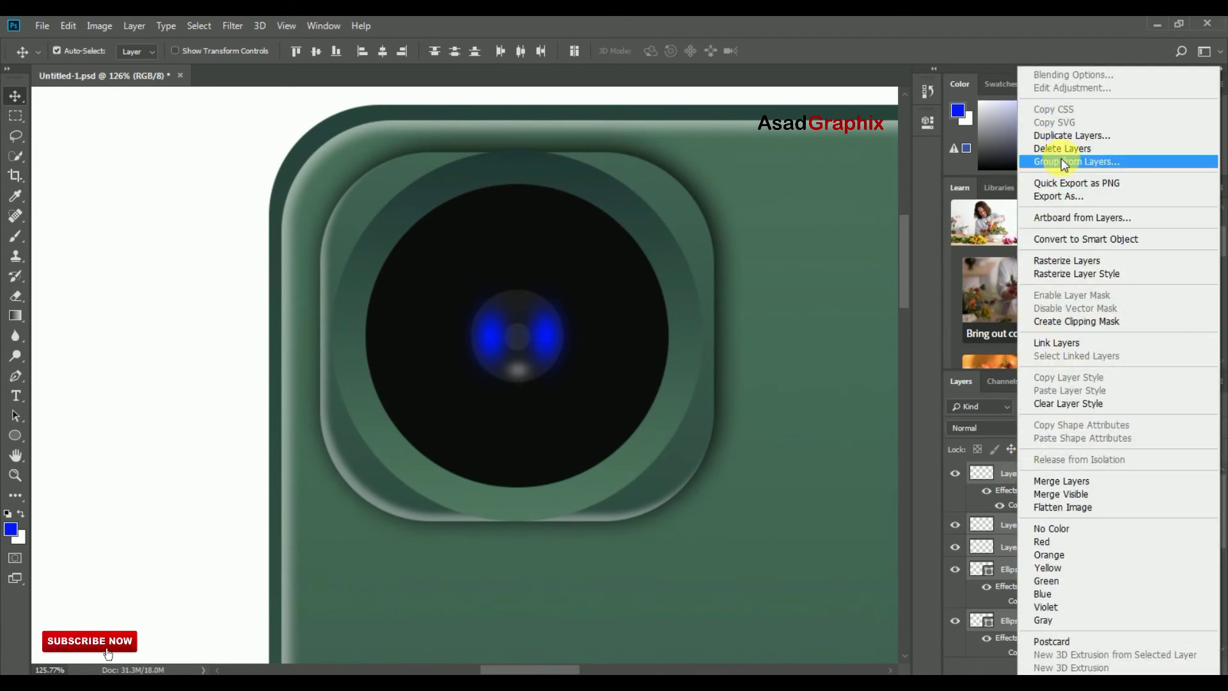
{"action": "left_click", "coordinate": [1098, 165]}
{"action": "left_click", "coordinate": [736, 217]}
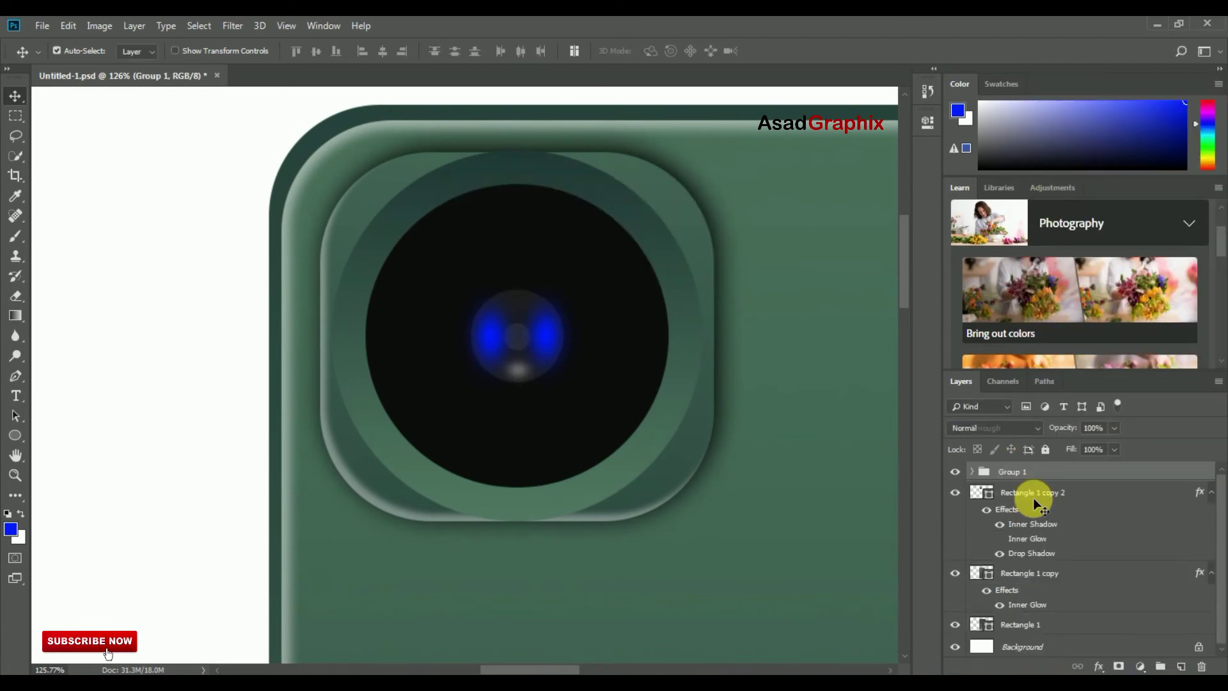
{"action": "left_click", "coordinate": [955, 471]}
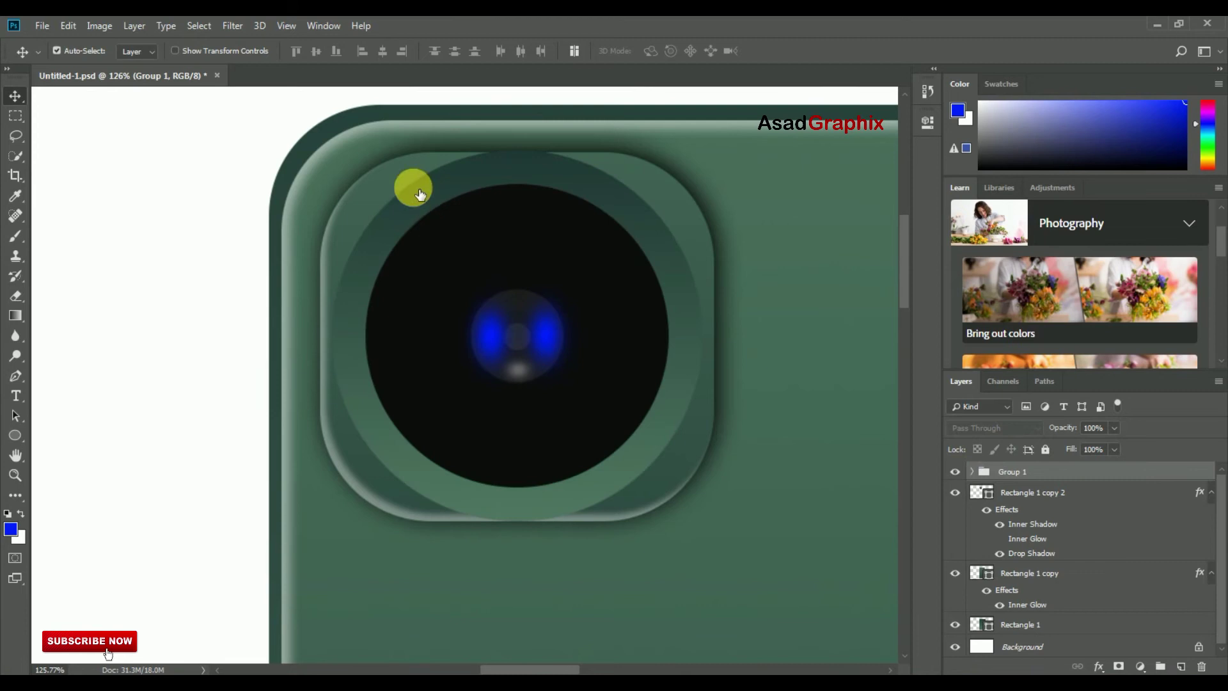
Scale Group 1 to about 38.5% and place it in the bump's upper-left corner
{"action": "left_click", "coordinate": [69, 25]}
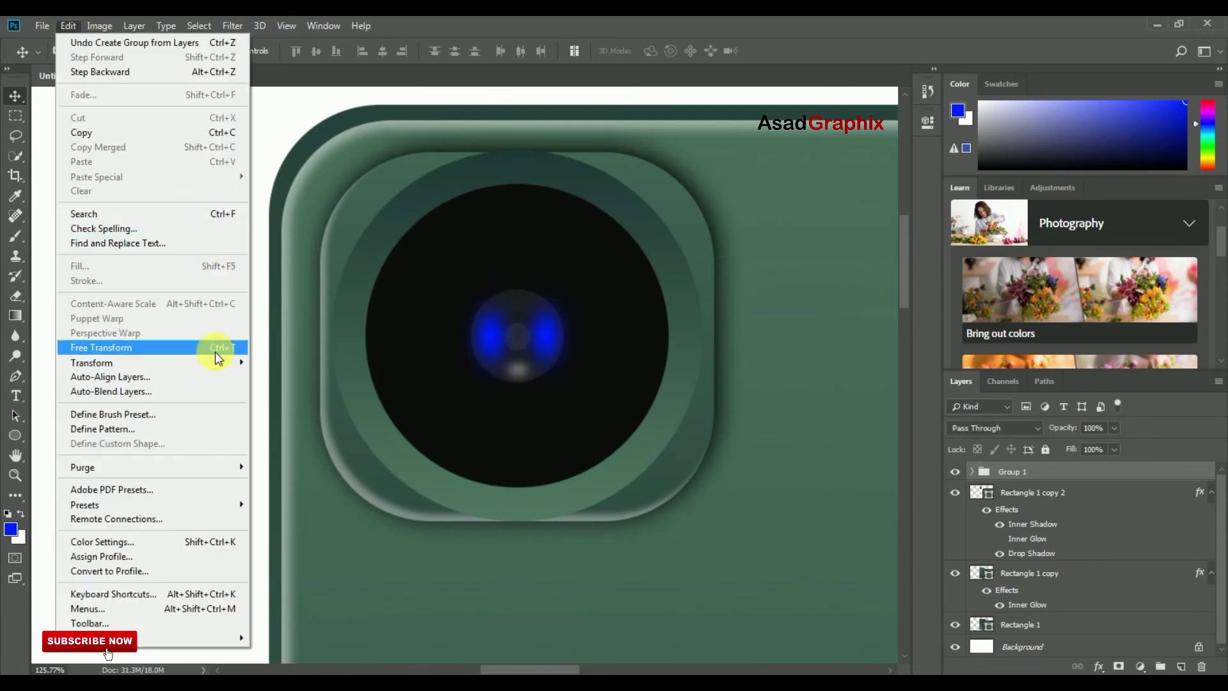
{"action": "left_click", "coordinate": [215, 349]}
{"action": "left_click_drag", "start_coordinate": [710, 156], "coordinate": [600, 284]}
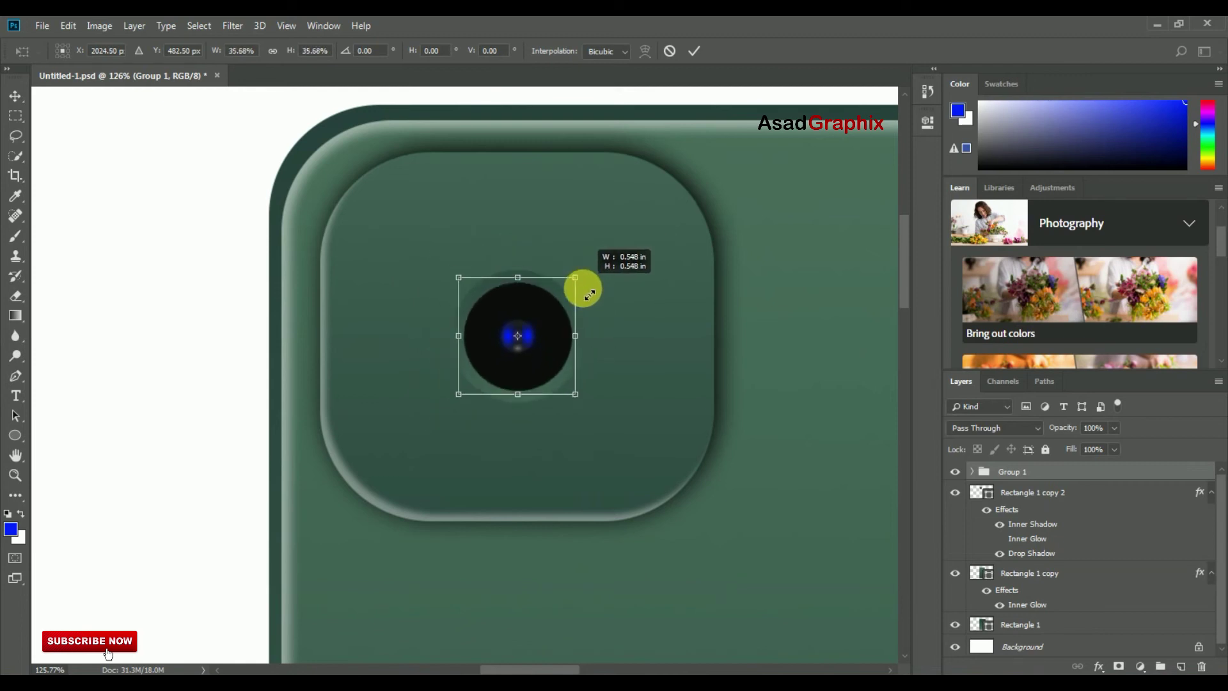
{"action": "left_click_drag", "start_coordinate": [599, 283], "coordinate": [459, 209]}
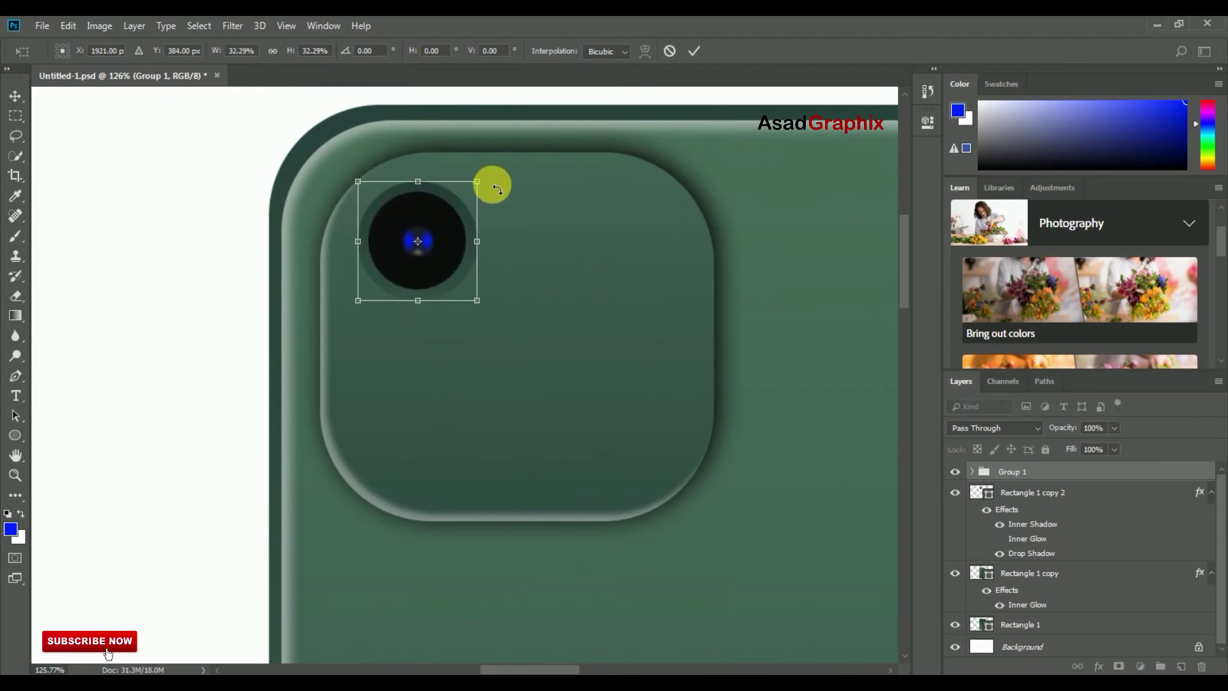
{"action": "mouse_move", "coordinate": [488, 185]}
{"action": "left_mouse_down"}
{"action": "mouse_move", "coordinate": [505, 185]}
{"action": "mouse_move", "coordinate": [487, 197]}
{"action": "left_mouse_up"}
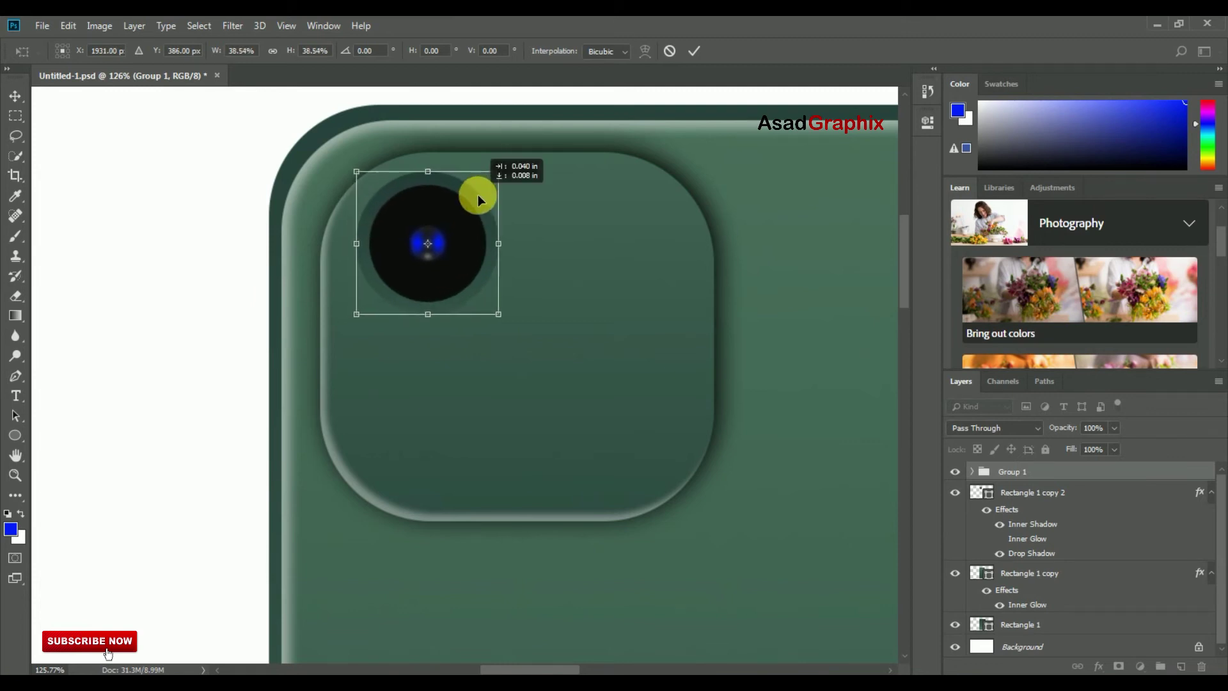
{"action": "left_click", "coordinate": [694, 50]}
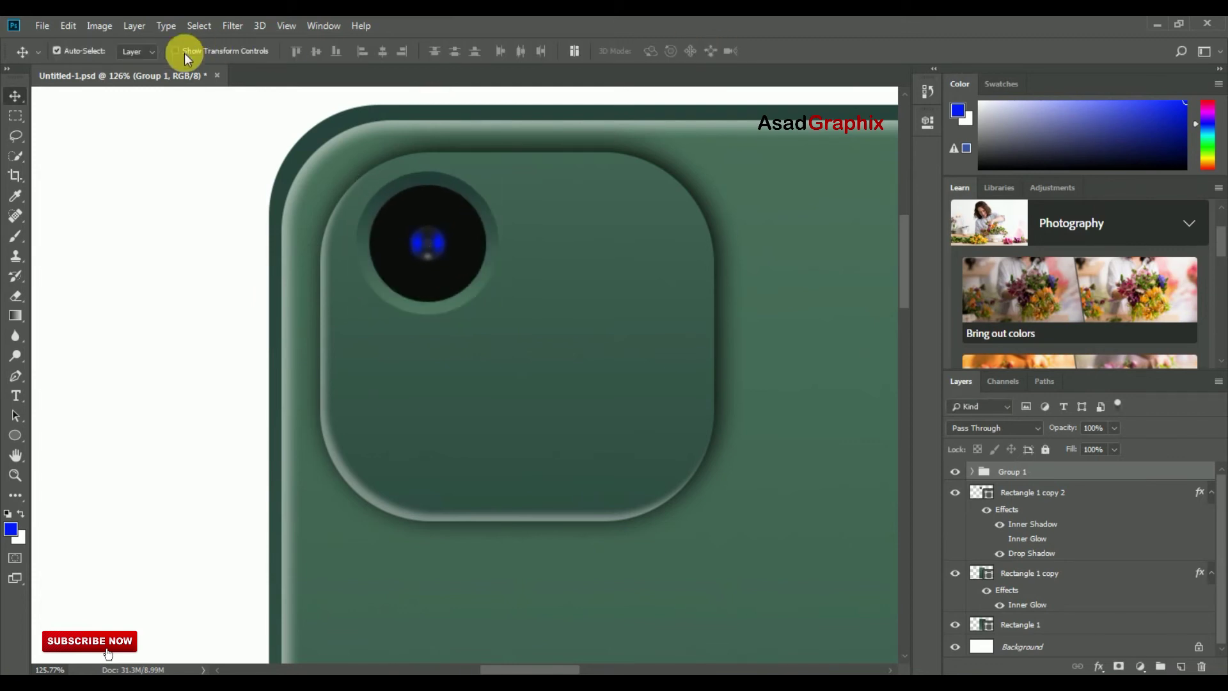
Duplicate Group 1 as Group 1 copy and move the copy straight down below the first lens
{"action": "right_click", "coordinate": [1040, 472]}
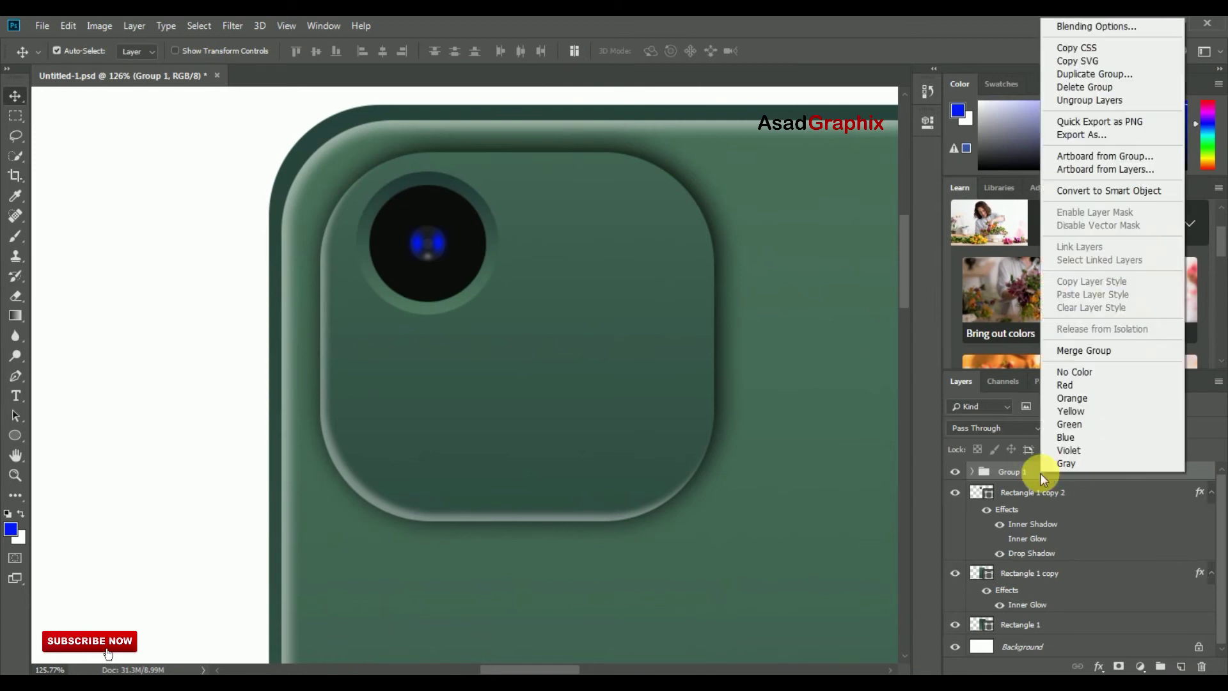
{"action": "left_click", "coordinate": [1085, 74]}
{"action": "left_click", "coordinate": [761, 189]}
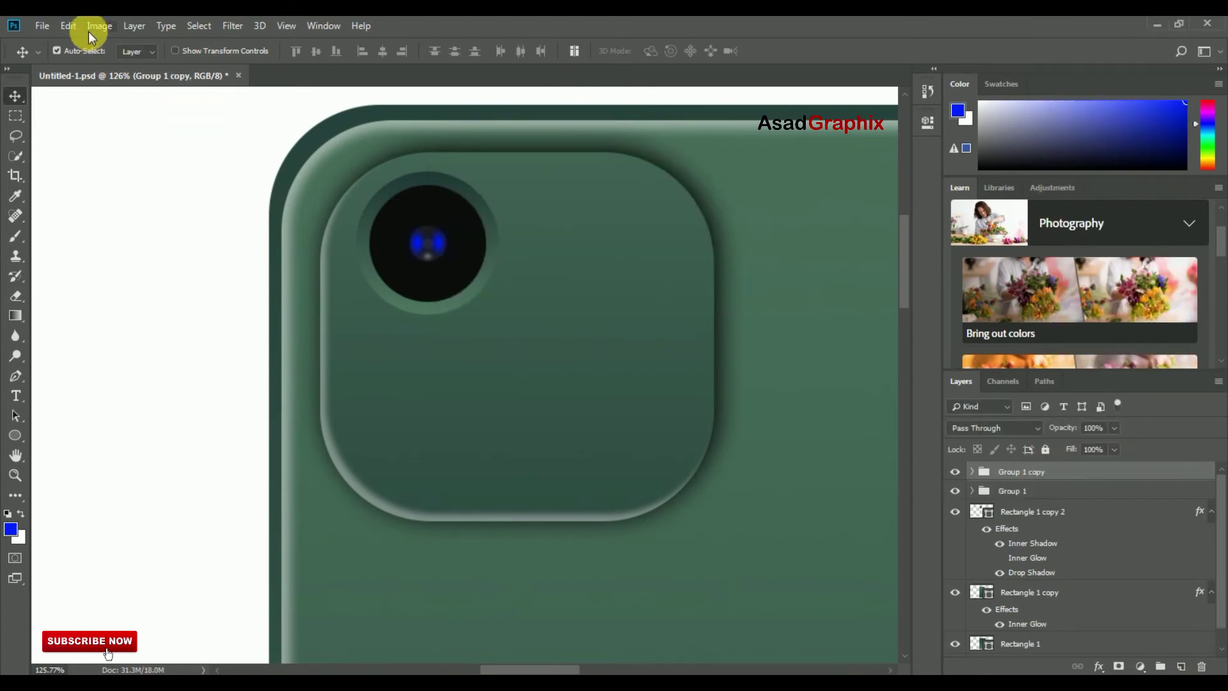
{"action": "left_click", "coordinate": [69, 26]}
{"action": "left_click", "coordinate": [157, 345]}
{"action": "left_click_drag", "start_coordinate": [443, 216], "coordinate": [448, 383]}
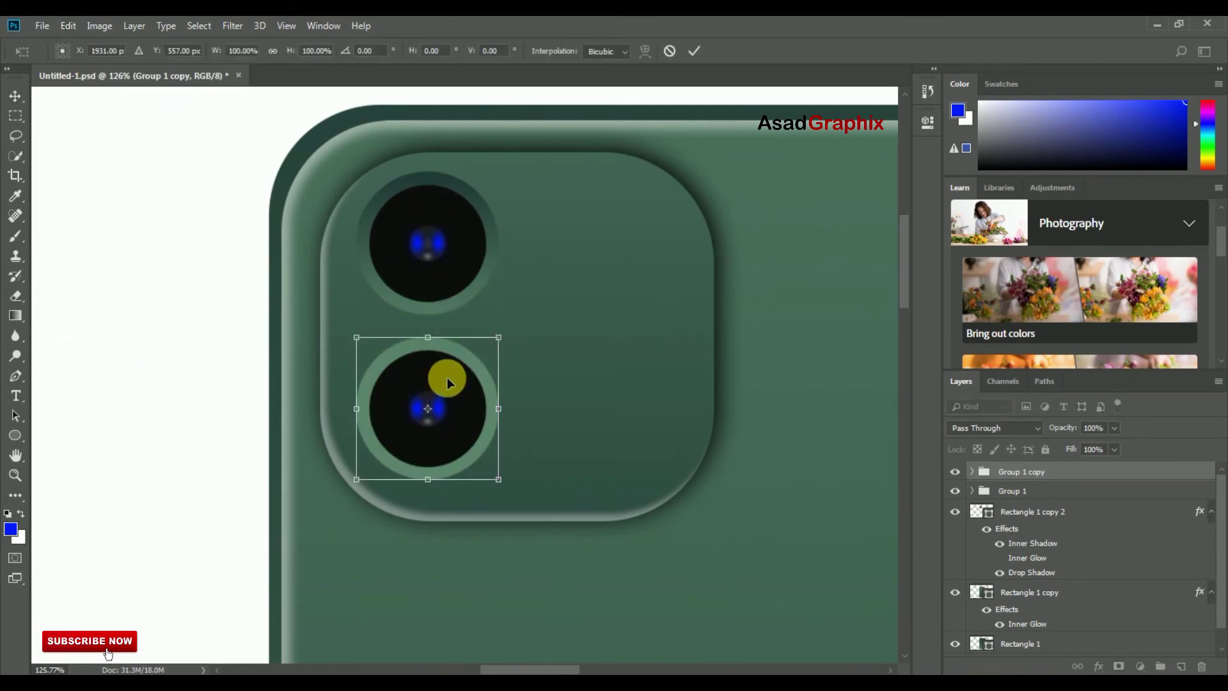
{"action": "left_click", "coordinate": [694, 51]}
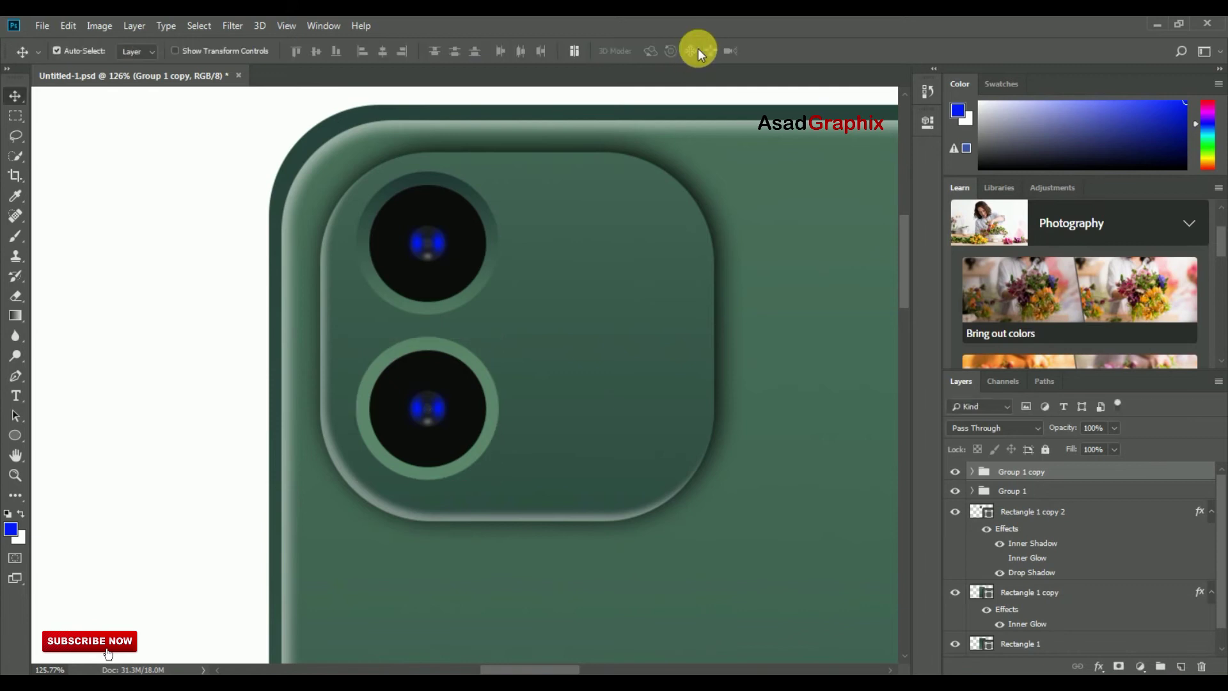
{"action": "left_click", "coordinate": [495, 231]}
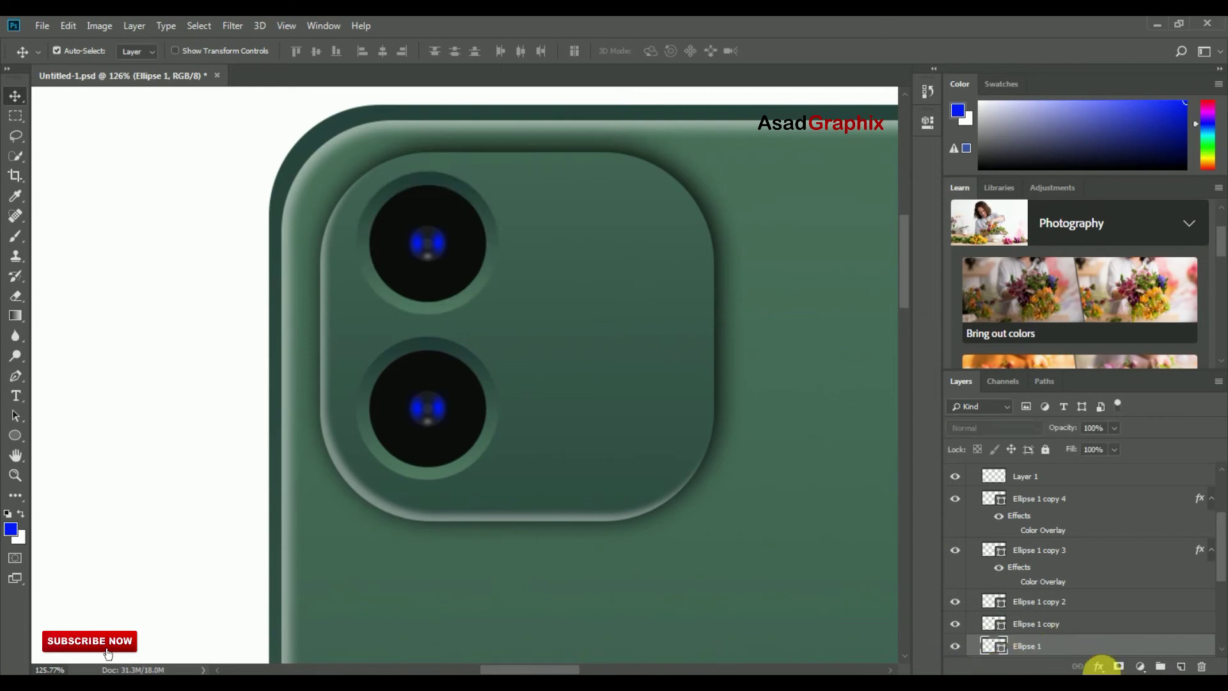
Add a drop shadow to Ellipse 1: angle 90, distance 5, spread 8, size 29, about 96% opacity
{"action": "left_click", "coordinate": [1098, 666]}
{"action": "left_click", "coordinate": [843, 336]}
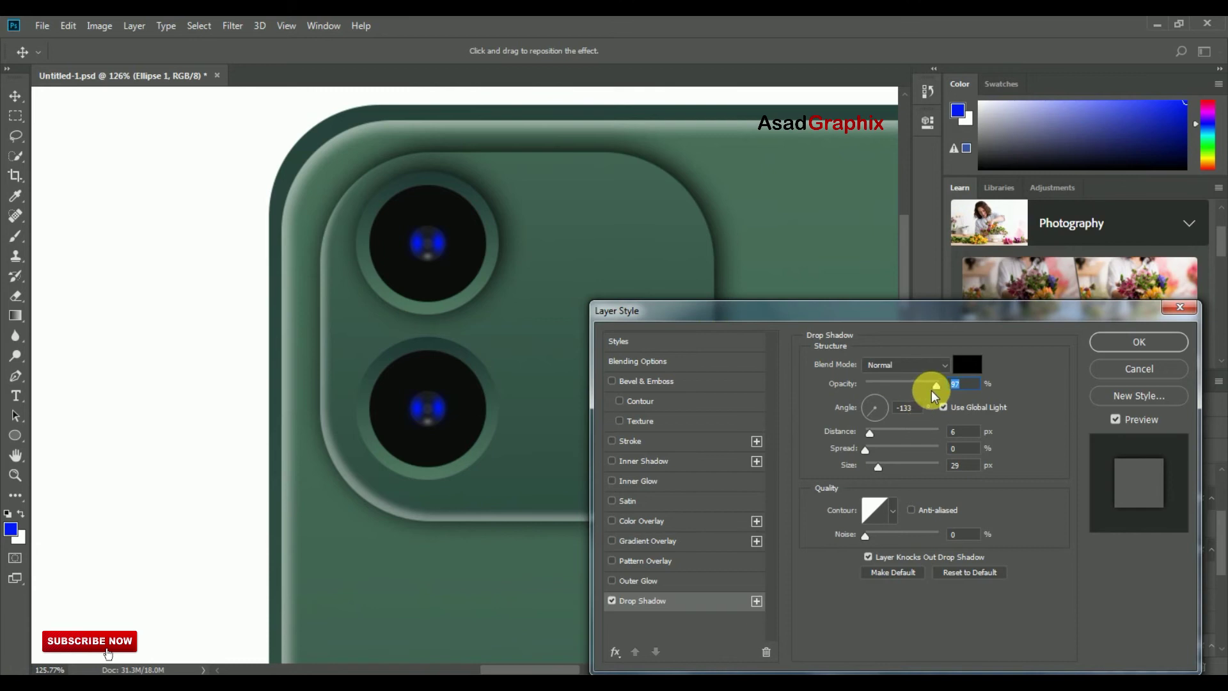
{"action": "mouse_move", "coordinate": [869, 432]}
{"action": "left_mouse_down"}
{"action": "mouse_move", "coordinate": [871, 449]}
{"action": "mouse_move", "coordinate": [876, 432]}
{"action": "left_mouse_up"}
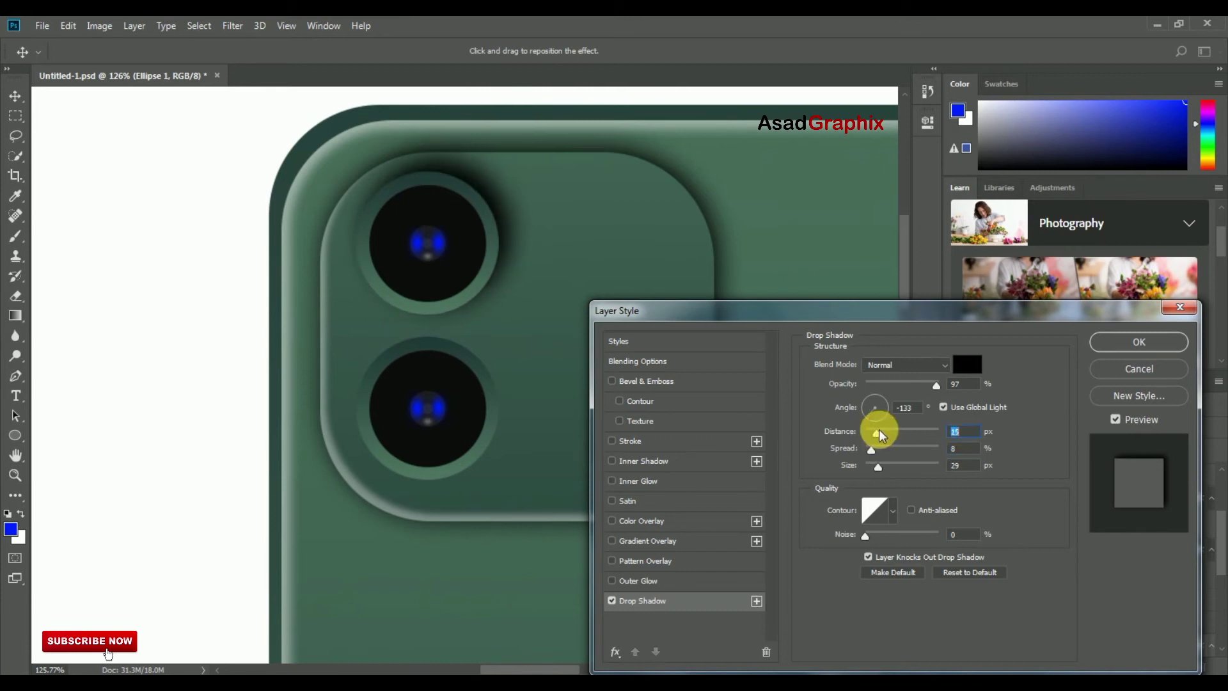
{"action": "mouse_move", "coordinate": [476, 198]}
{"action": "left_mouse_down"}
{"action": "mouse_move", "coordinate": [461, 208]}
{"action": "mouse_move", "coordinate": [463, 197]}
{"action": "left_mouse_up"}
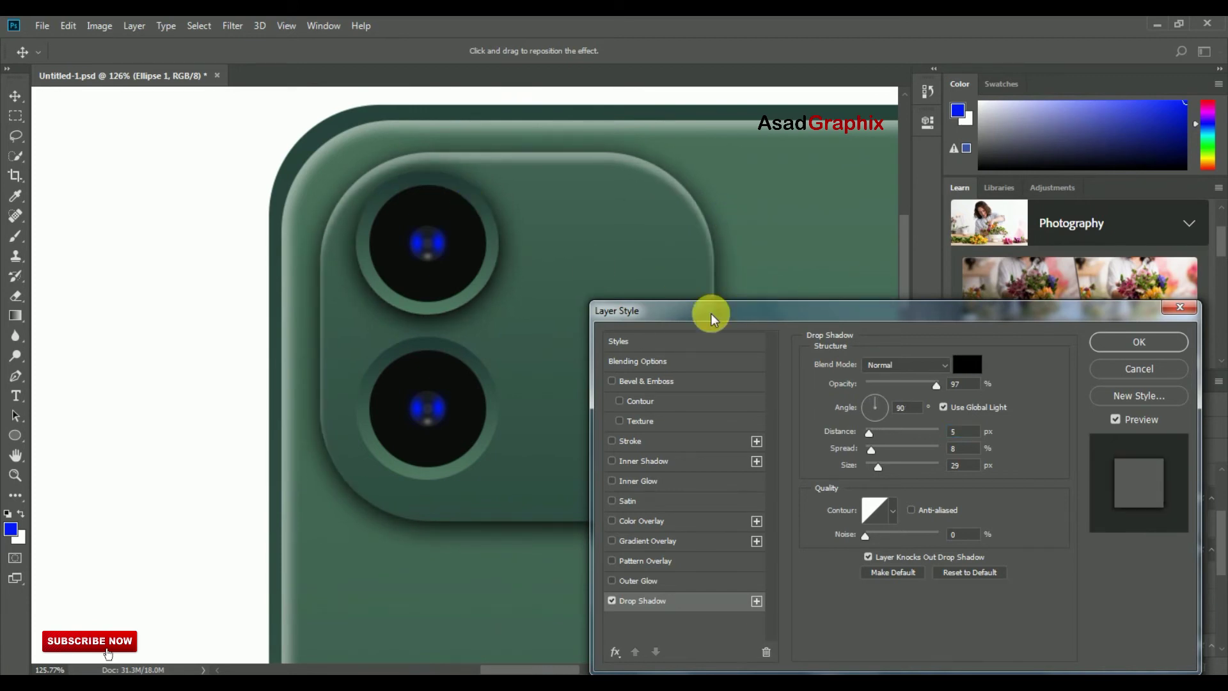
{"action": "left_click_drag", "start_coordinate": [935, 385], "coordinate": [927, 386]}
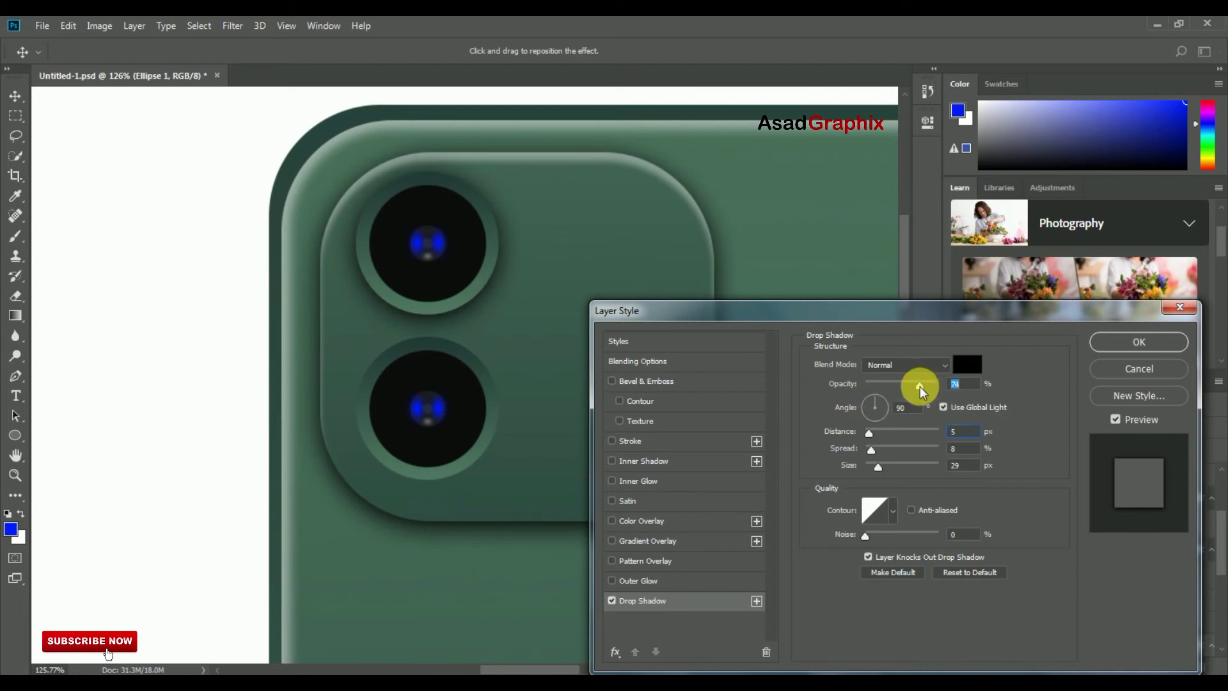
{"action": "left_click", "coordinate": [1131, 343]}
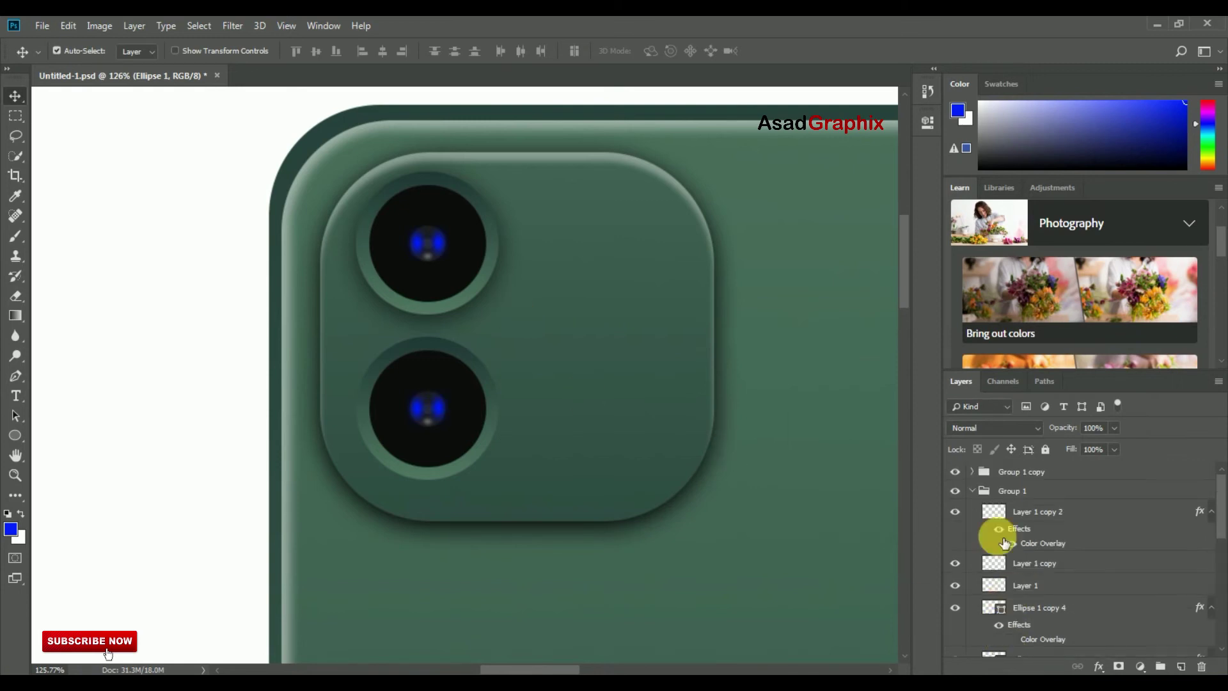
Delete the duplicated lower lens, Group 1 copy, after comparing visibility
{"action": "left_click", "coordinate": [973, 492]}
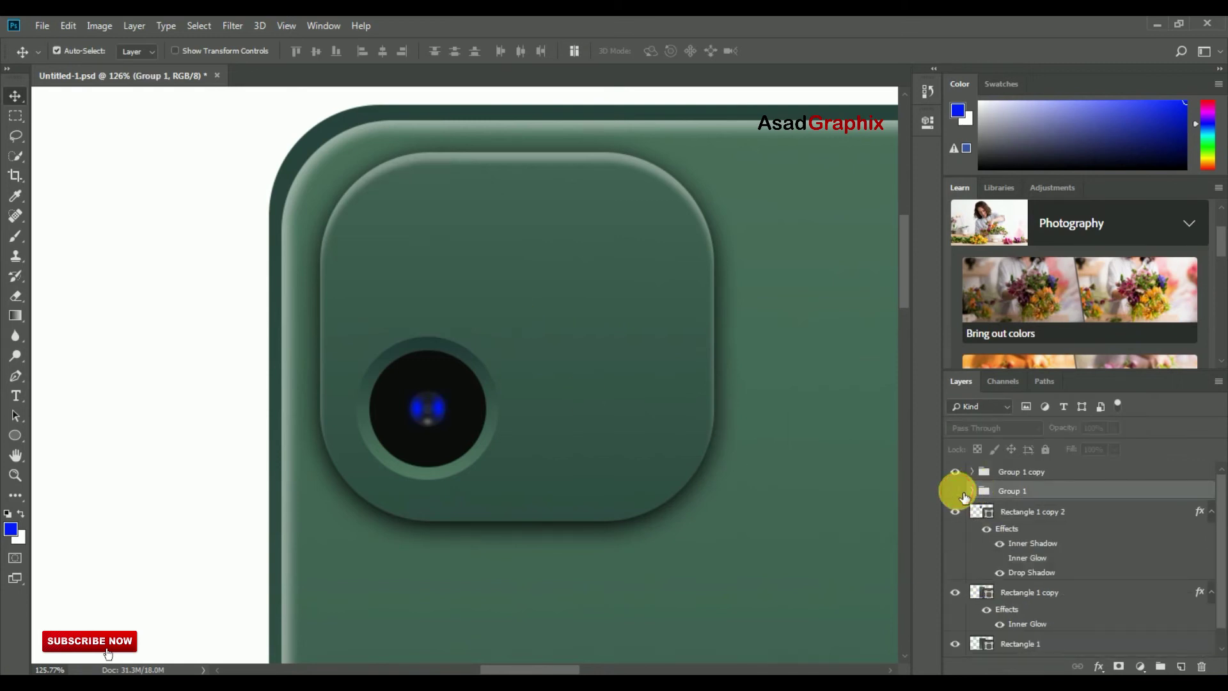
{"action": "left_click", "coordinate": [995, 471]}
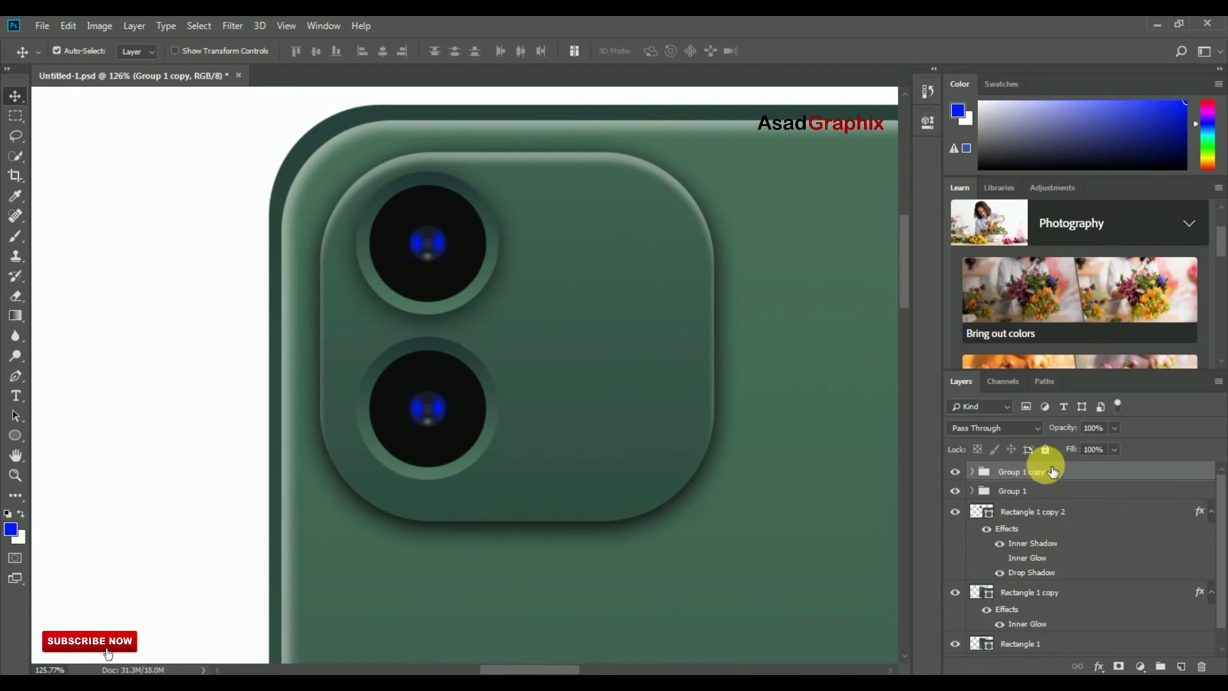
{"action": "left_click", "coordinate": [1202, 666]}
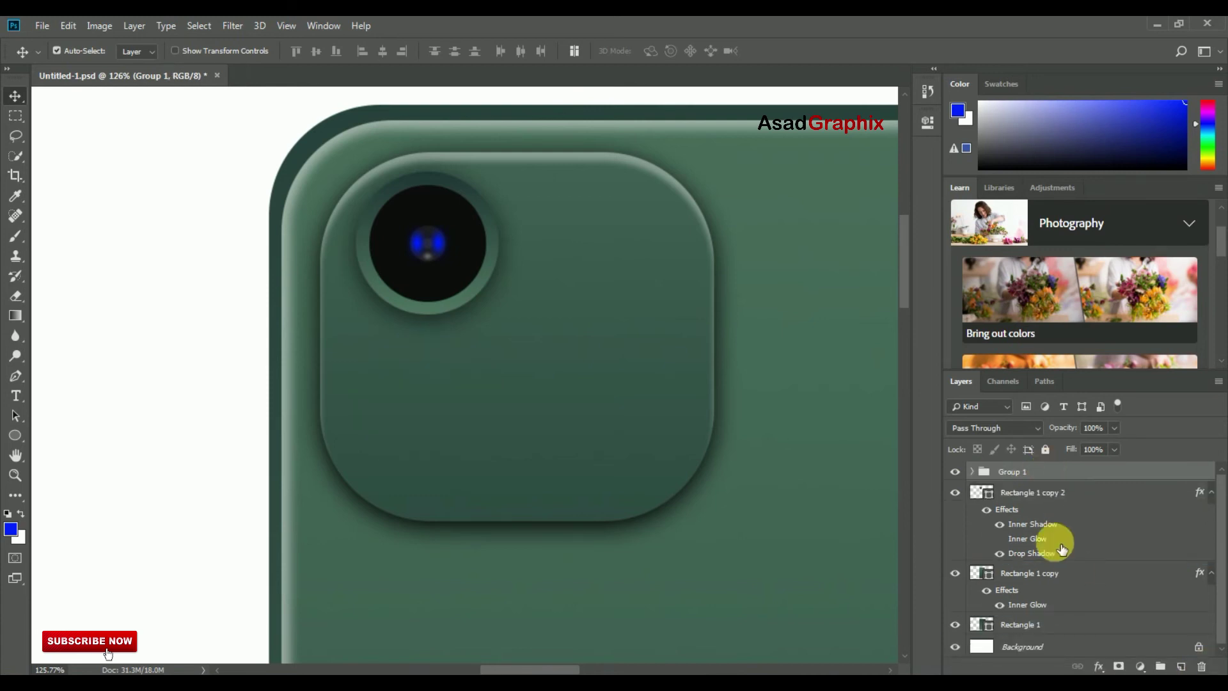
{"action": "right_click", "coordinate": [1008, 473]}
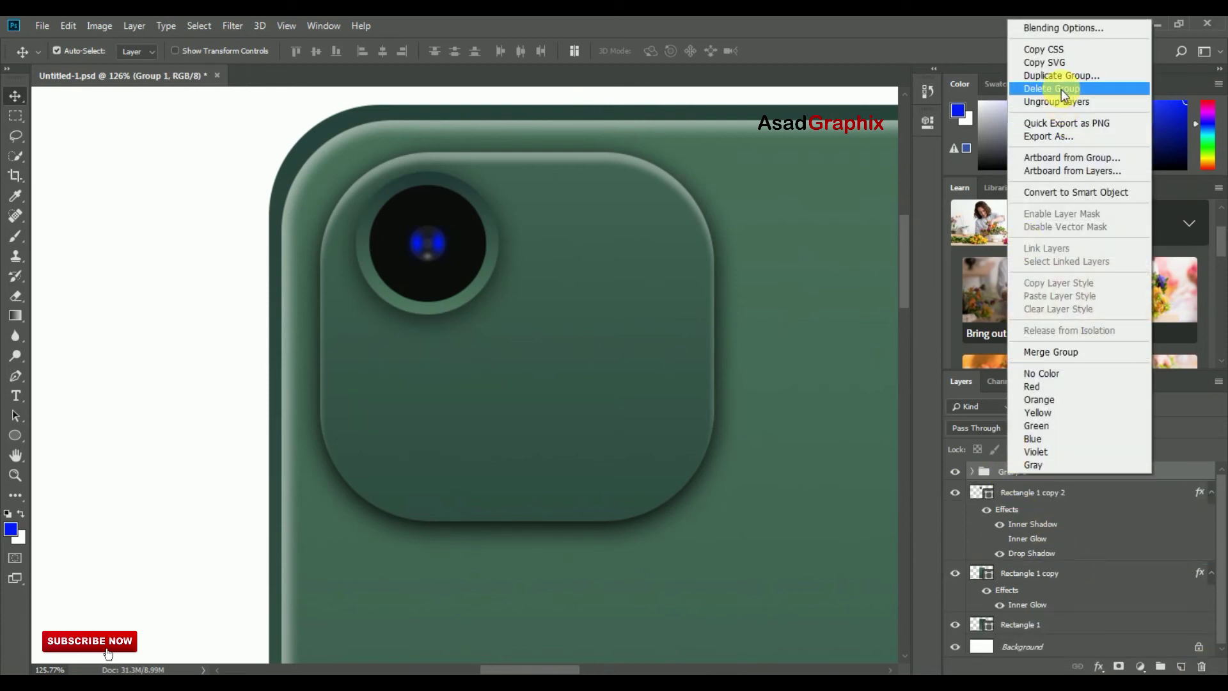
Duplicate the shadowed lens group and move the copy below the original lens
{"action": "left_click", "coordinate": [1061, 78]}
{"action": "left_click", "coordinate": [760, 194]}
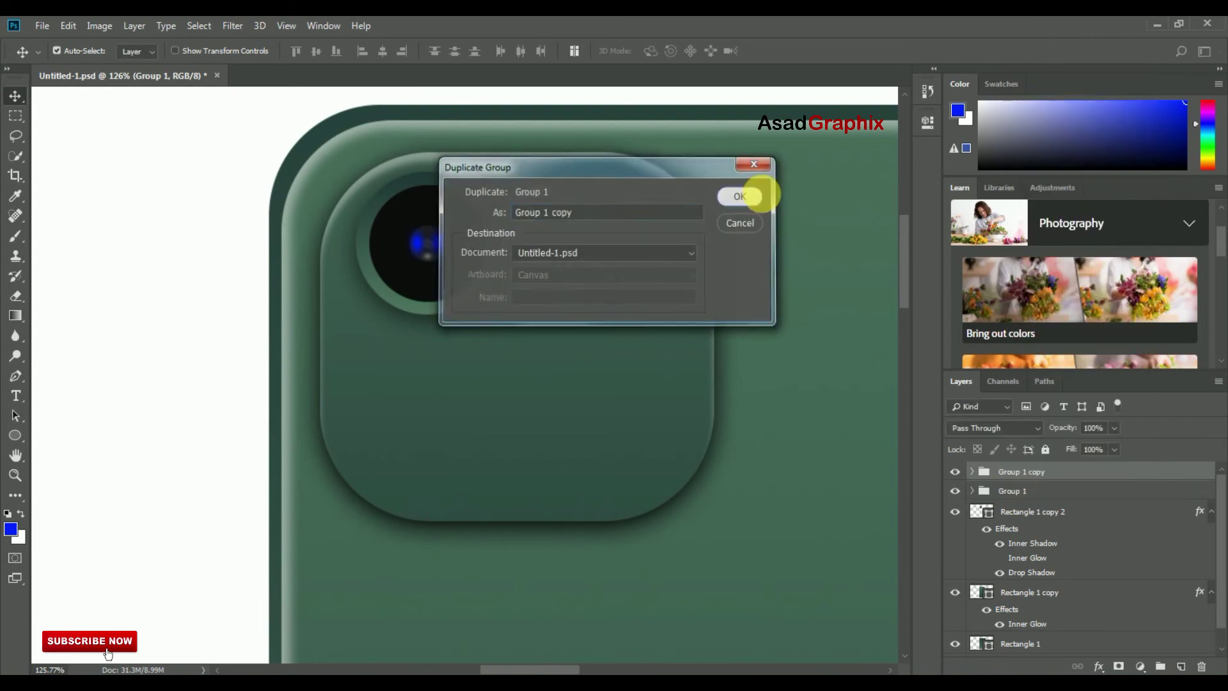
{"action": "left_click_drag", "start_coordinate": [470, 371], "coordinate": [460, 405]}
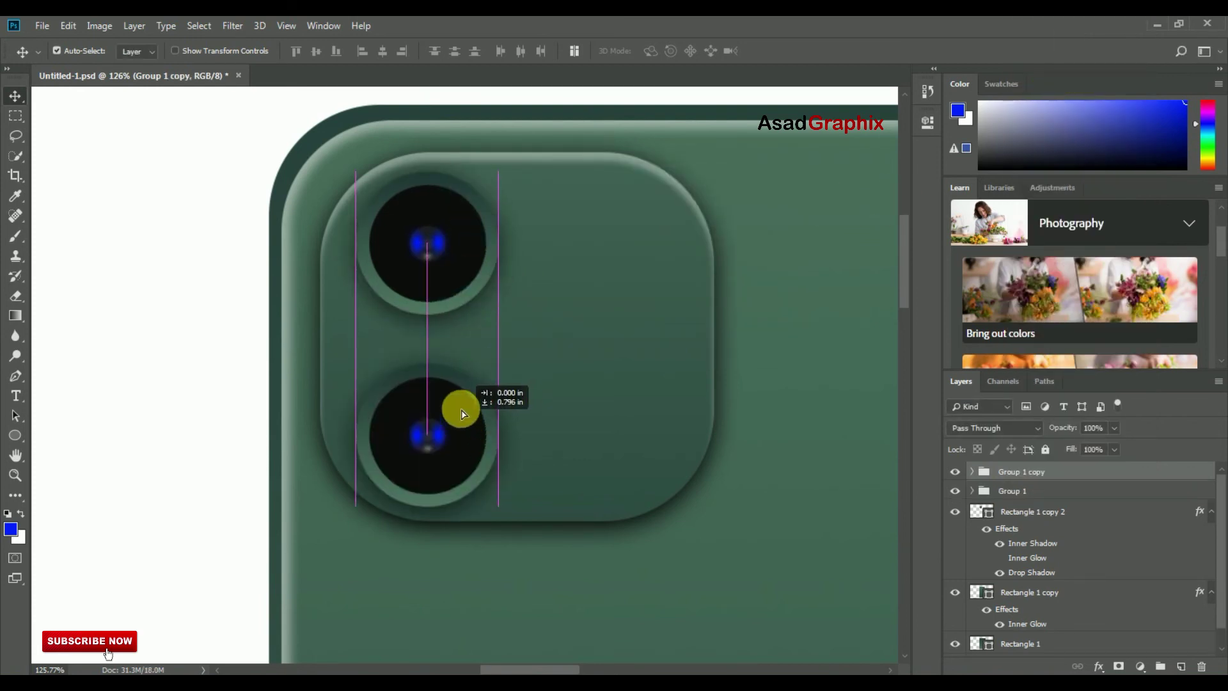
{"action": "left_click", "coordinate": [165, 77]}
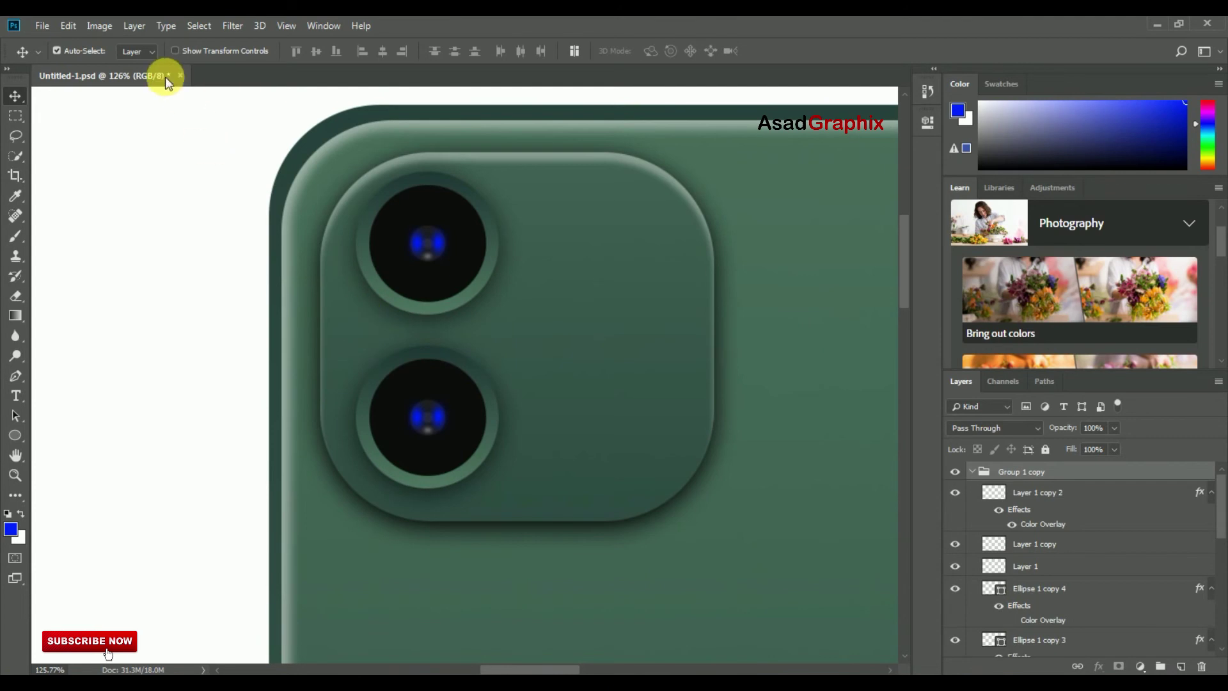
Duplicate the lens again as Group 1 copy 2 and move it to the bump's right side
{"action": "left_click", "coordinate": [136, 26]}
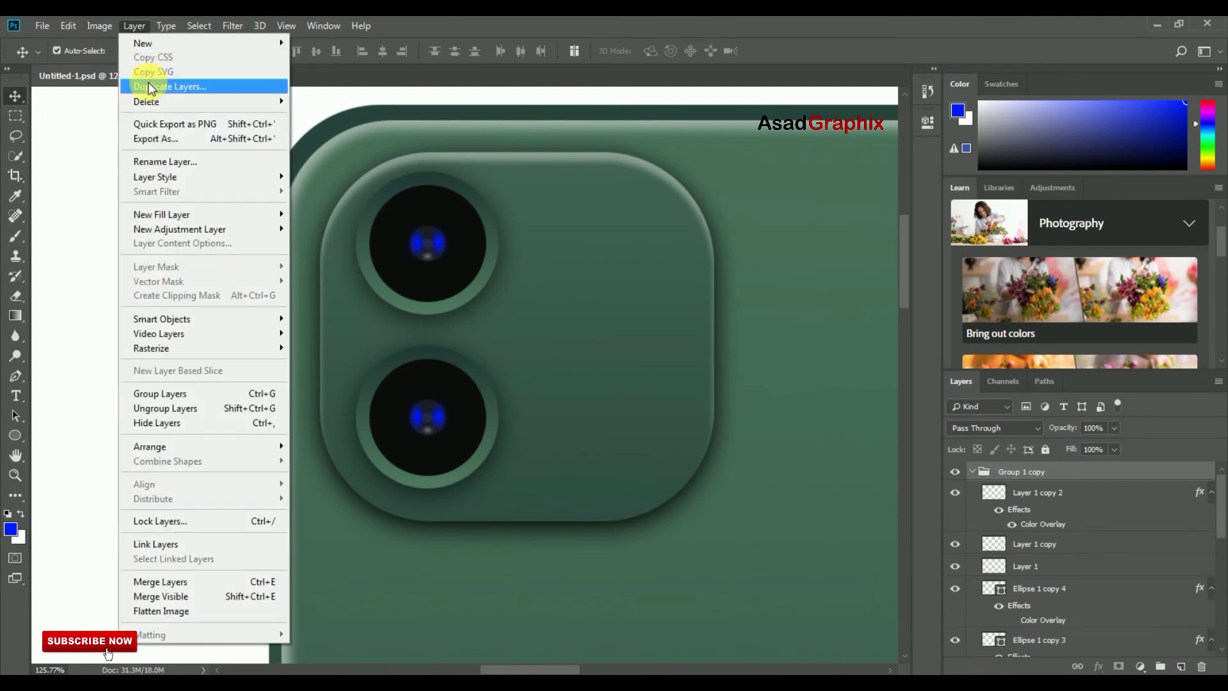
{"action": "left_click", "coordinate": [147, 86]}
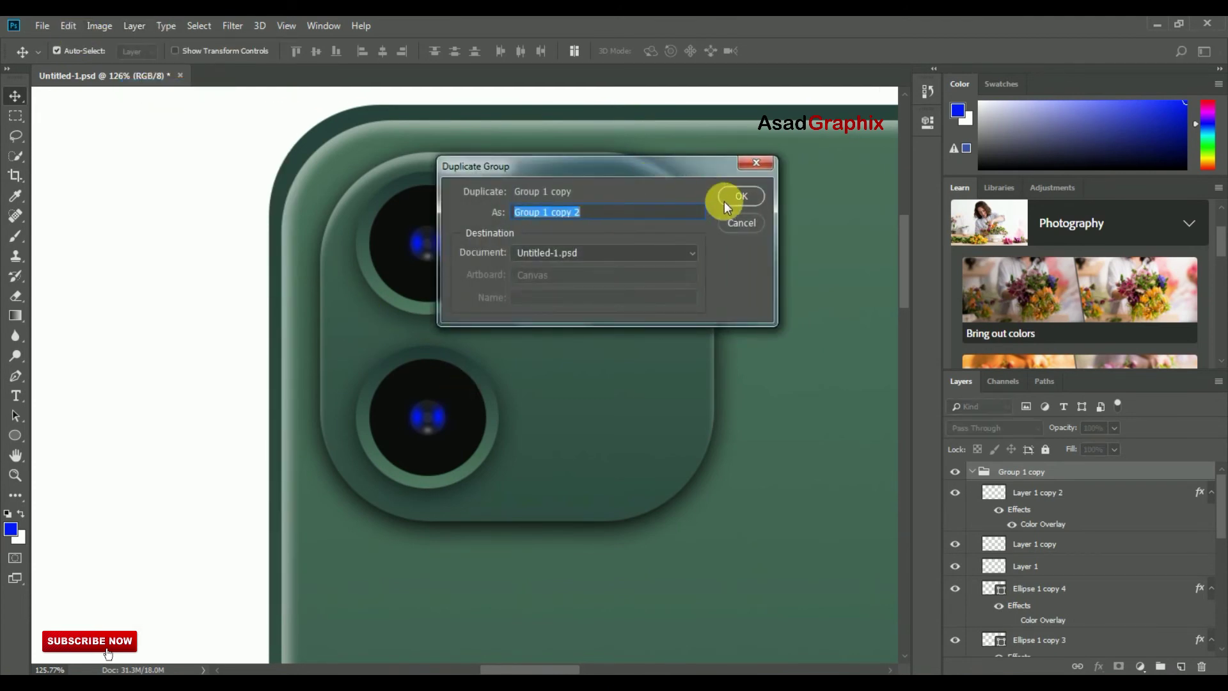
{"action": "left_click", "coordinate": [743, 208]}
{"action": "left_click", "coordinate": [166, 82]}
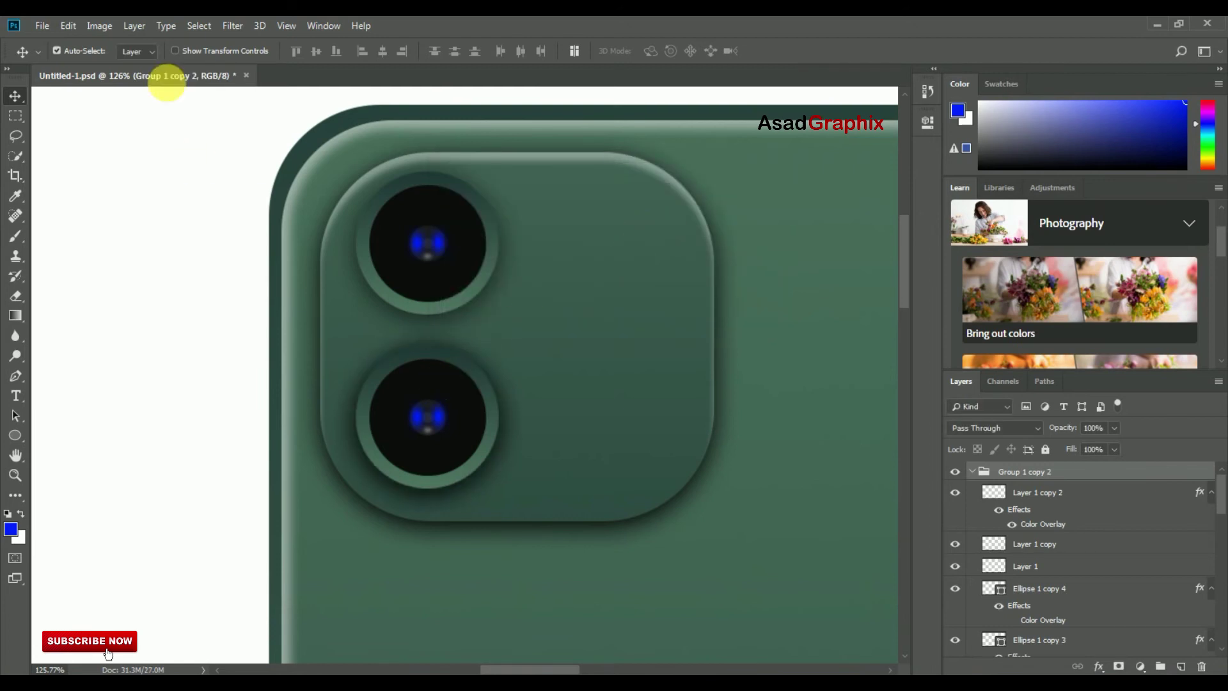
{"action": "left_click", "coordinate": [81, 26]}
{"action": "left_click", "coordinate": [200, 344]}
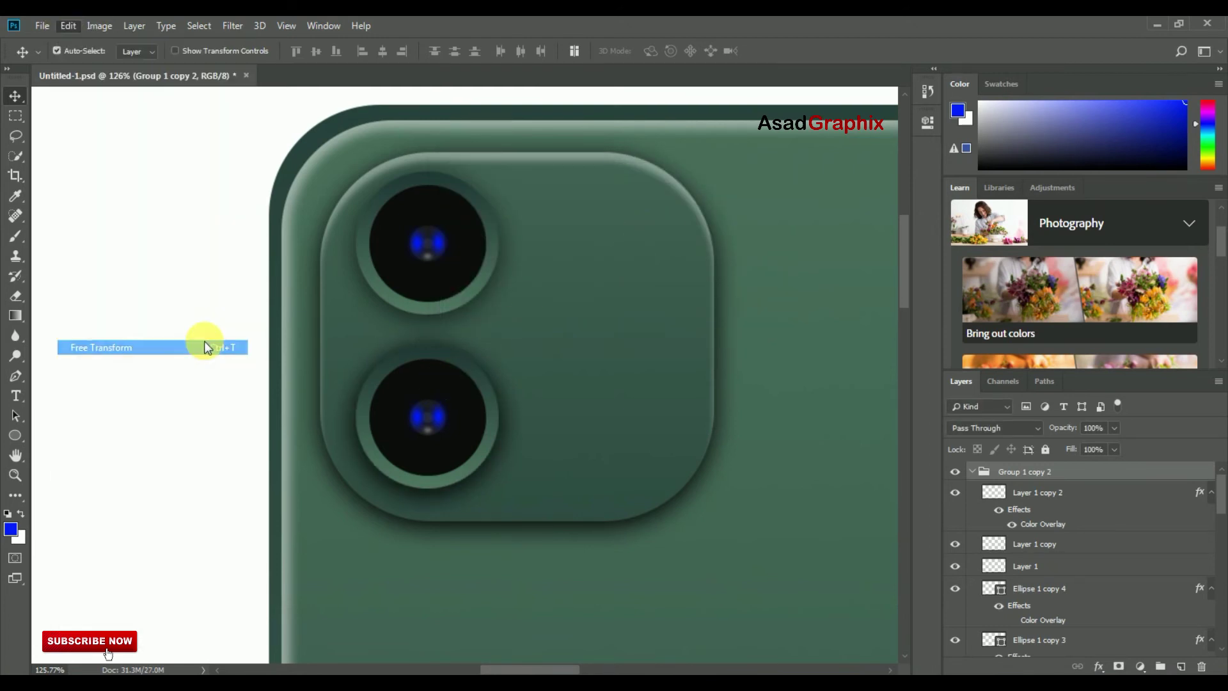
{"action": "mouse_move", "coordinate": [484, 380]}
{"action": "left_mouse_down"}
{"action": "mouse_move", "coordinate": [639, 360]}
{"action": "mouse_move", "coordinate": [658, 281]}
{"action": "left_mouse_up"}
{"action": "left_click", "coordinate": [695, 51]}
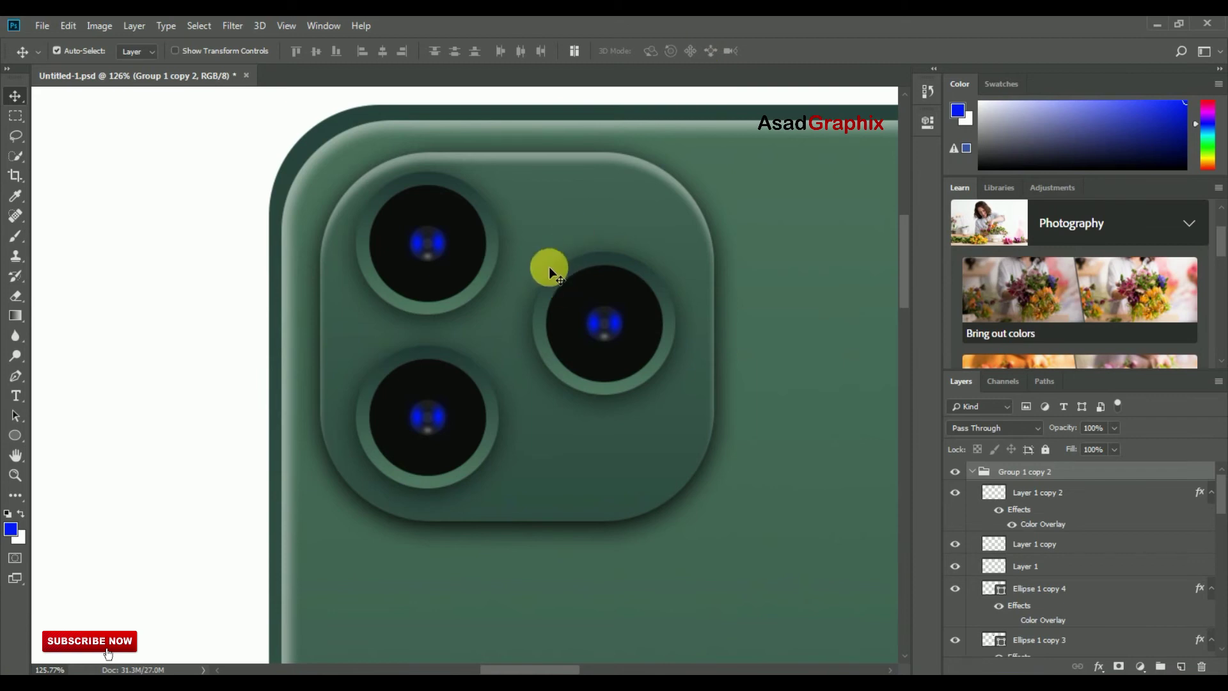
{"action": "left_click", "coordinate": [17, 436]}
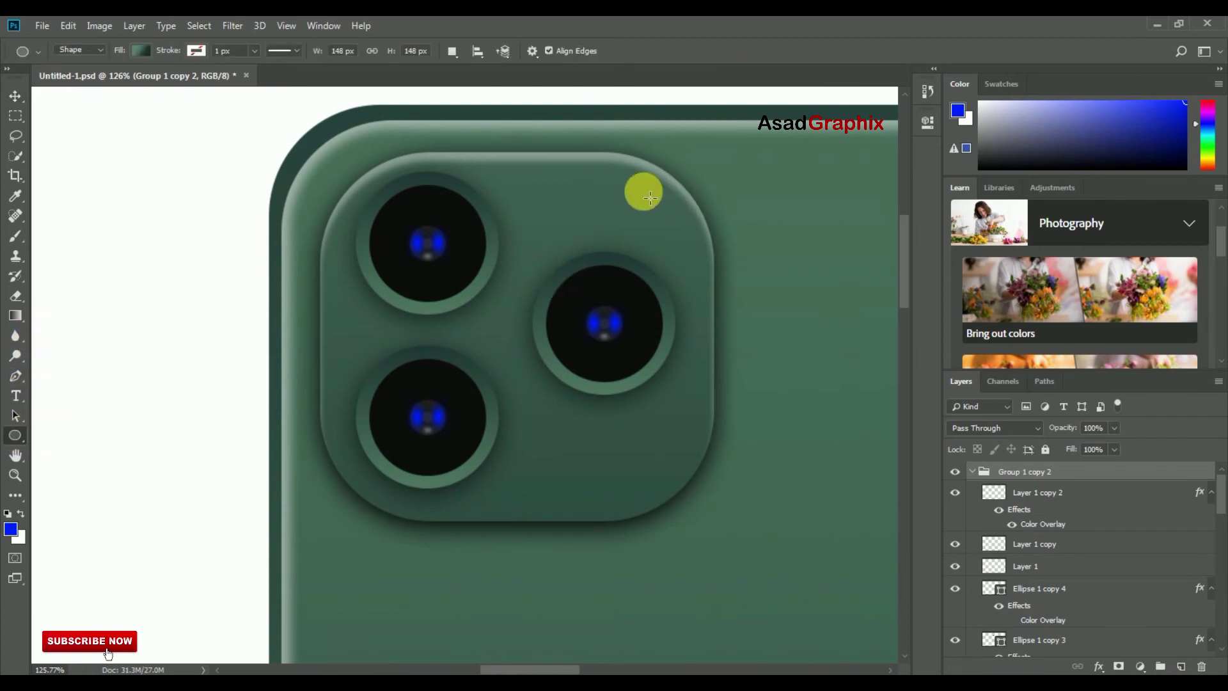
Draw a small 48 px white circle above the right lens
{"action": "left_click", "coordinate": [1052, 494]}
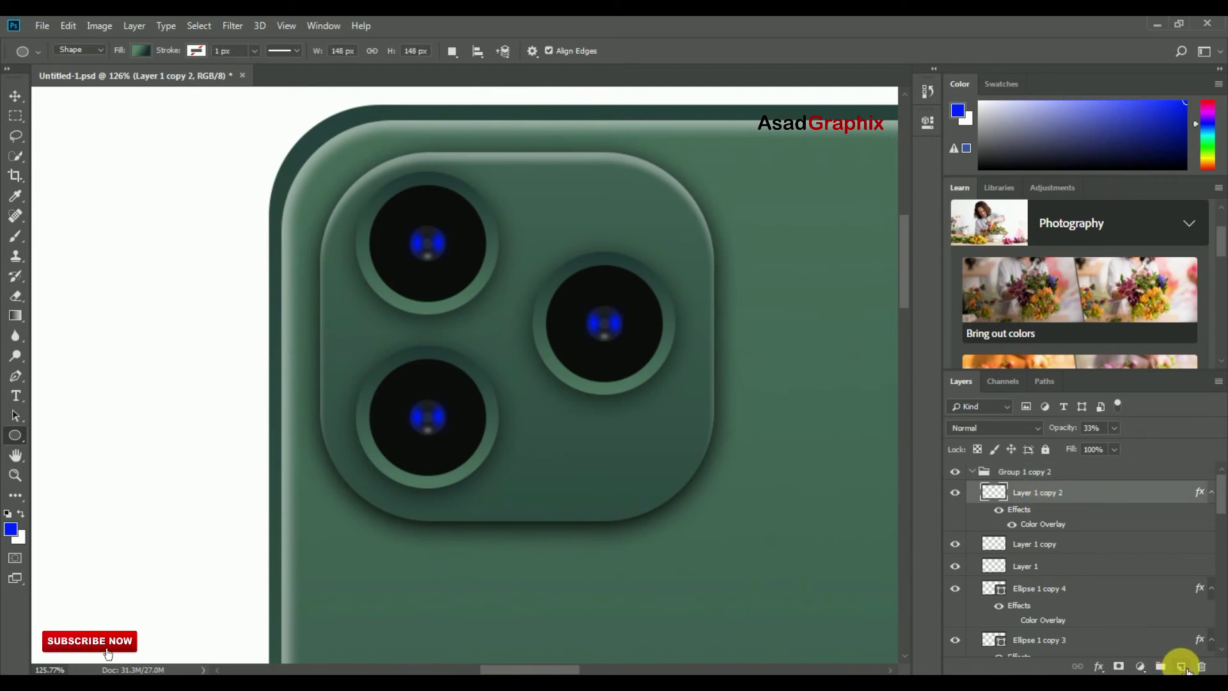
{"action": "left_click", "coordinate": [1182, 667]}
{"action": "left_click_drag", "start_coordinate": [589, 195], "coordinate": [630, 239]}
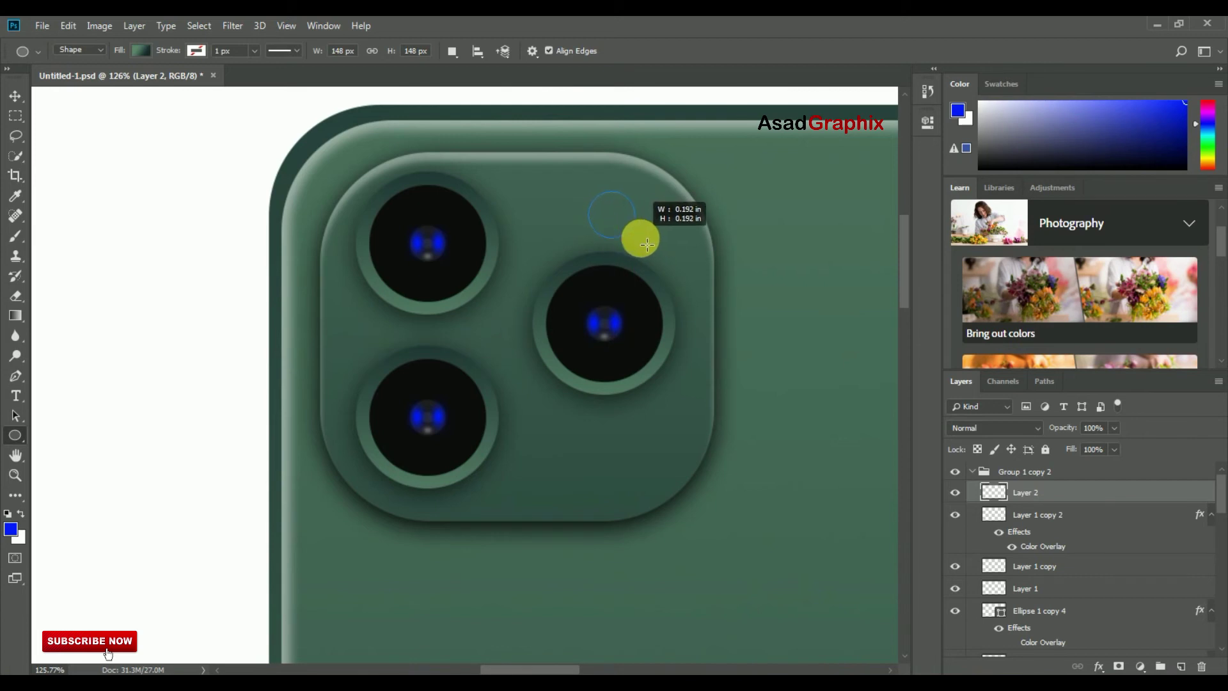
{"action": "left_click_drag", "start_coordinate": [630, 239], "coordinate": [635, 238]}
{"action": "left_click", "coordinate": [883, 116]}
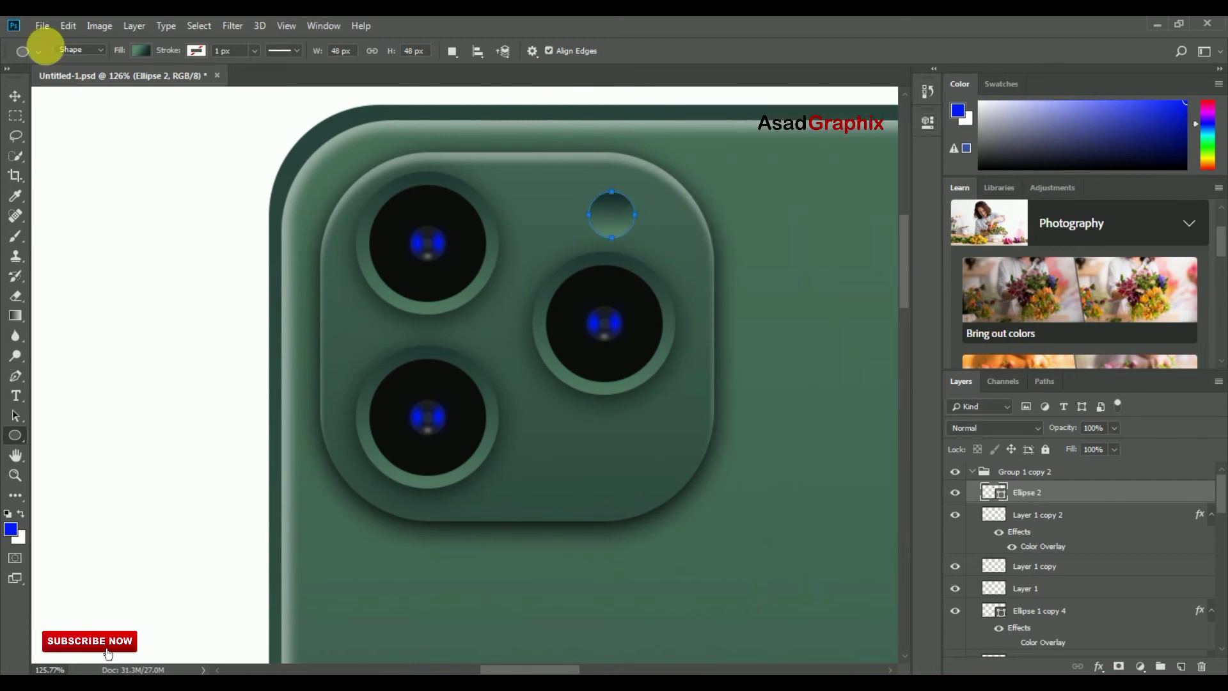
{"action": "left_click", "coordinate": [141, 51]}
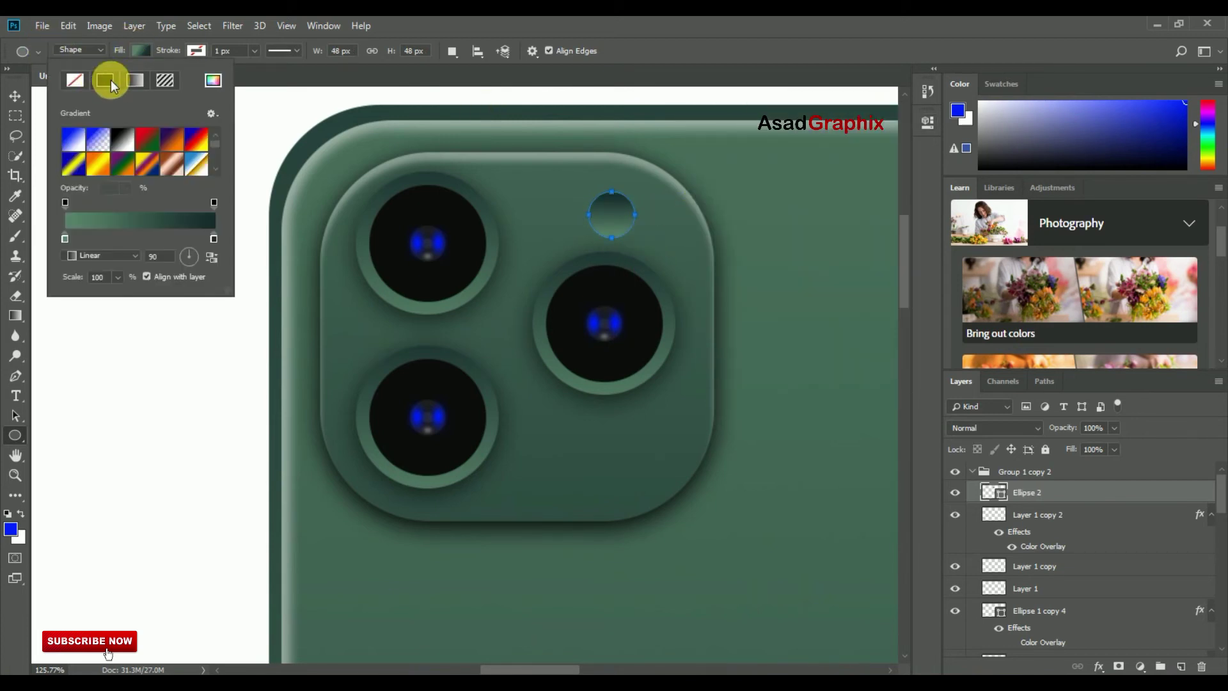
{"action": "left_click", "coordinate": [106, 80]}
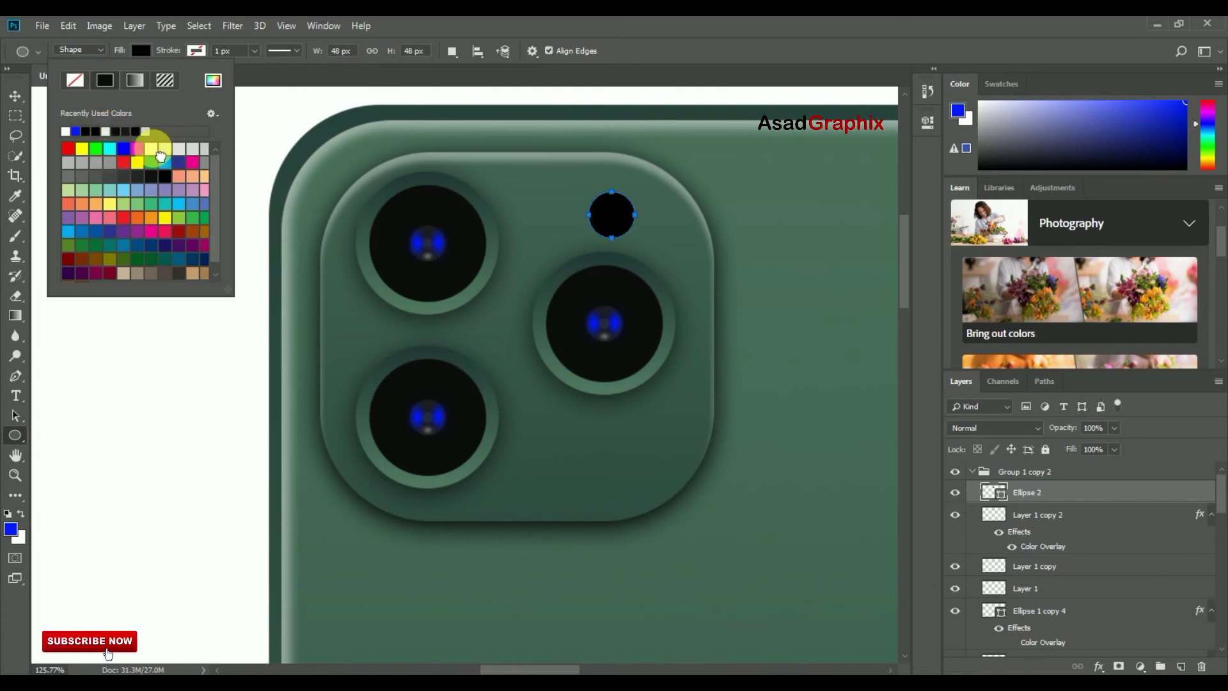
{"action": "left_click", "coordinate": [160, 154]}
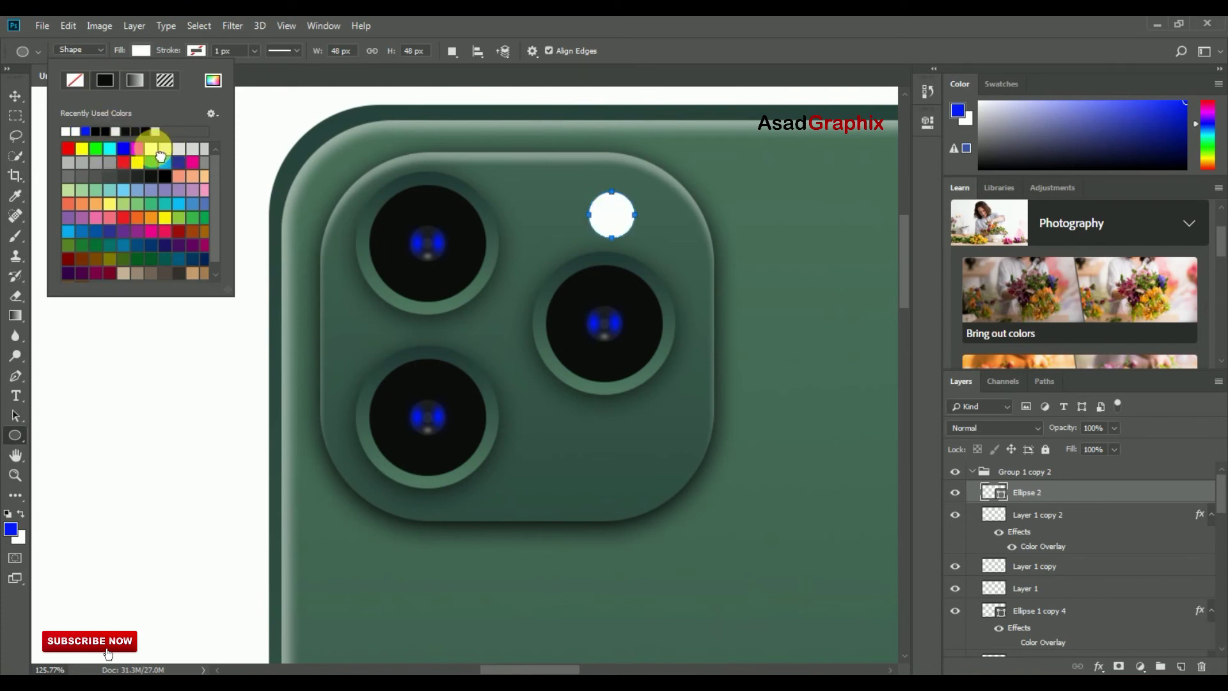
Duplicate the white circle as Ellipse 2 copy and shrink it around its centre
{"action": "left_click", "coordinate": [15, 97]}
{"action": "left_click", "coordinate": [137, 28]}
{"action": "left_click", "coordinate": [160, 85]}
{"action": "left_click", "coordinate": [739, 196]}
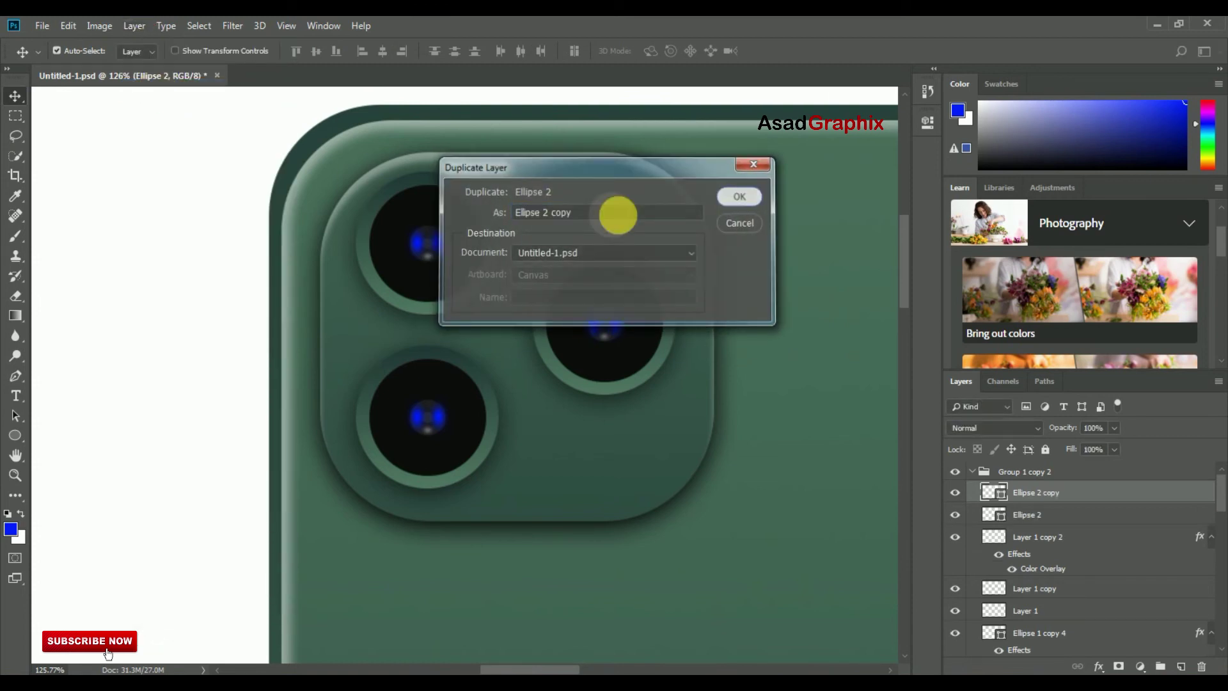
{"action": "left_click", "coordinate": [185, 51]}
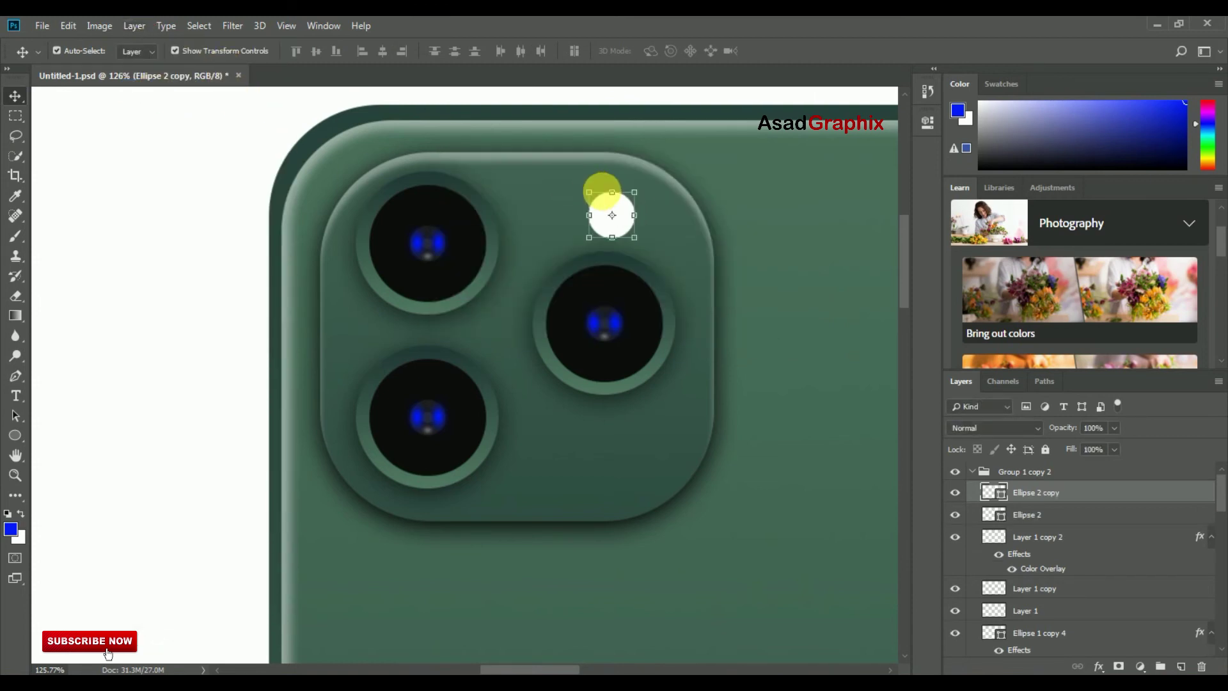
{"action": "left_click_drag", "start_coordinate": [643, 197], "coordinate": [626, 201]}
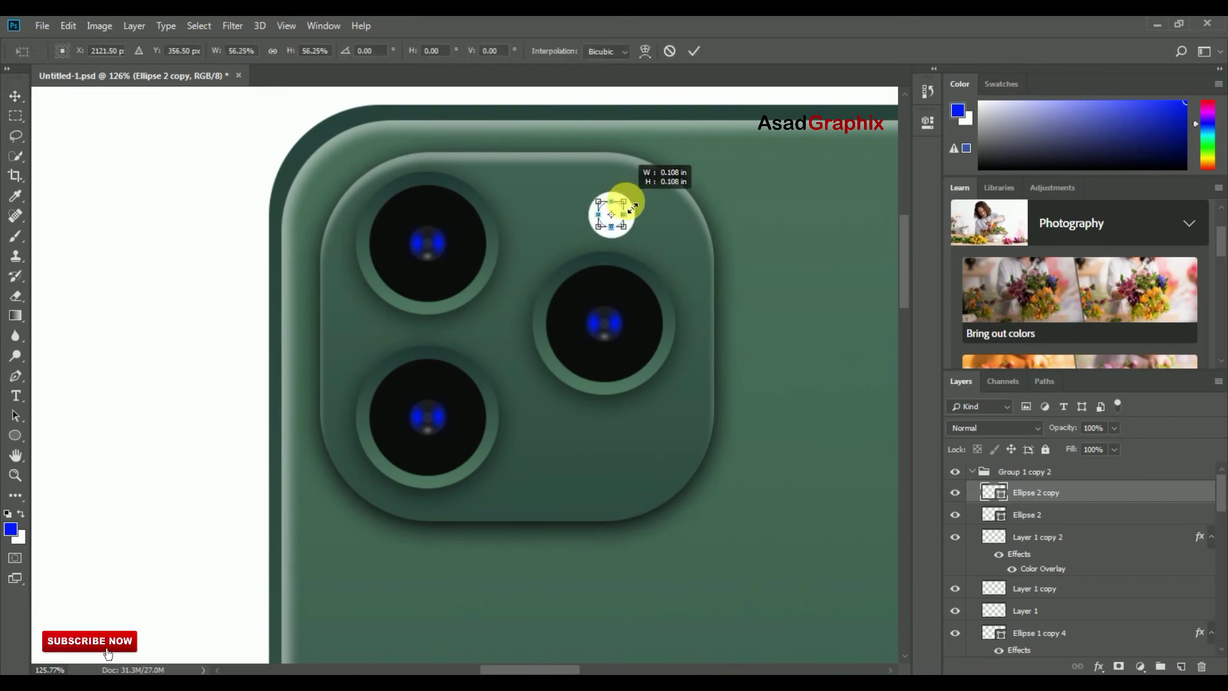
{"action": "left_click", "coordinate": [693, 51]}
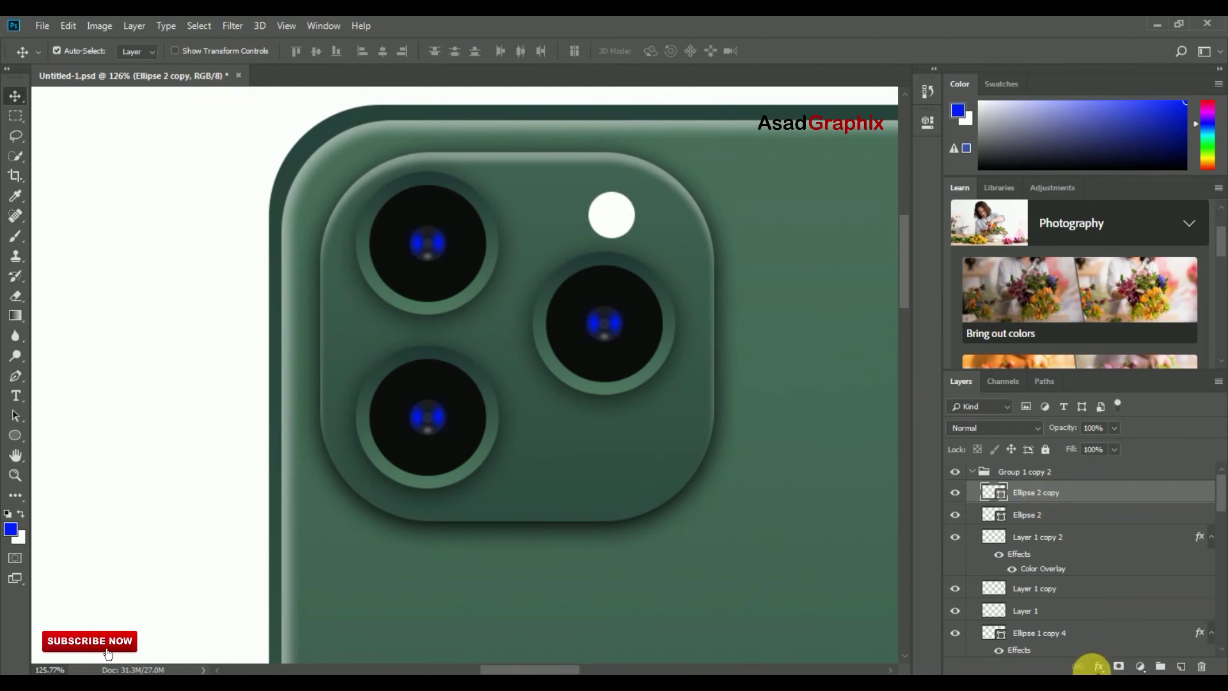
Give Ellipse 2 copy a pale yellow #f9db64 Color Overlay
{"action": "left_click", "coordinate": [1097, 667]}
{"action": "left_click", "coordinate": [1119, 606]}
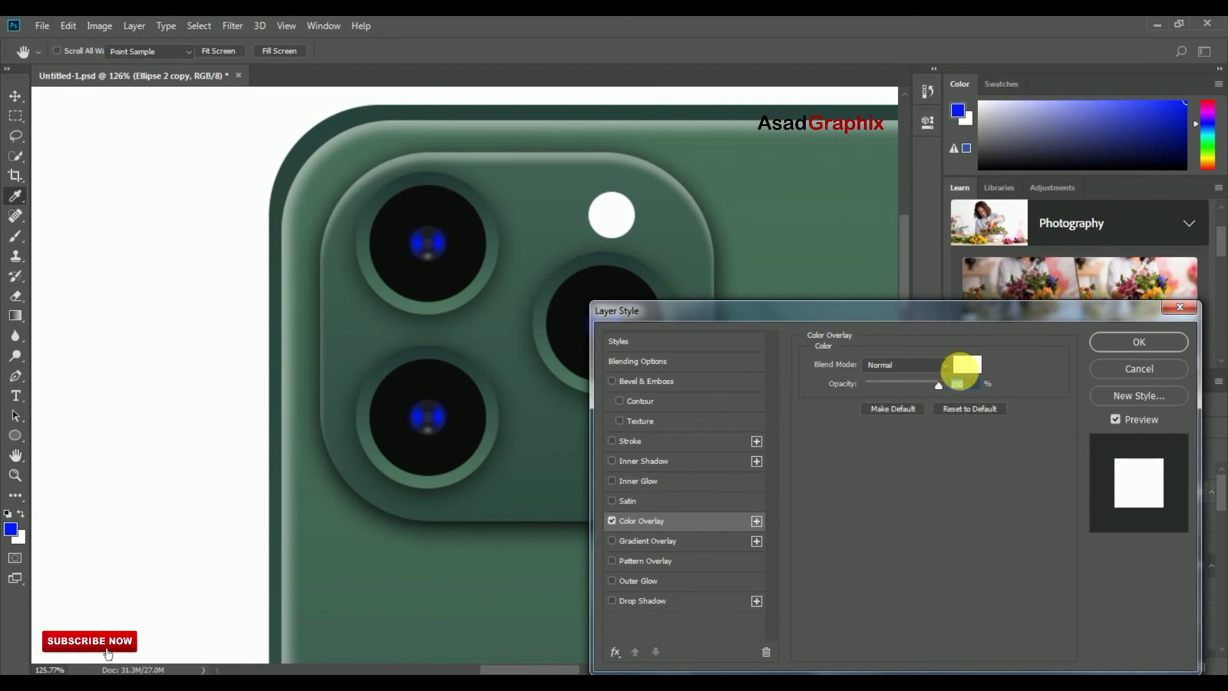
{"action": "left_click", "coordinate": [967, 364]}
{"action": "left_click", "coordinate": [1016, 460]}
{"action": "left_click", "coordinate": [998, 373]}
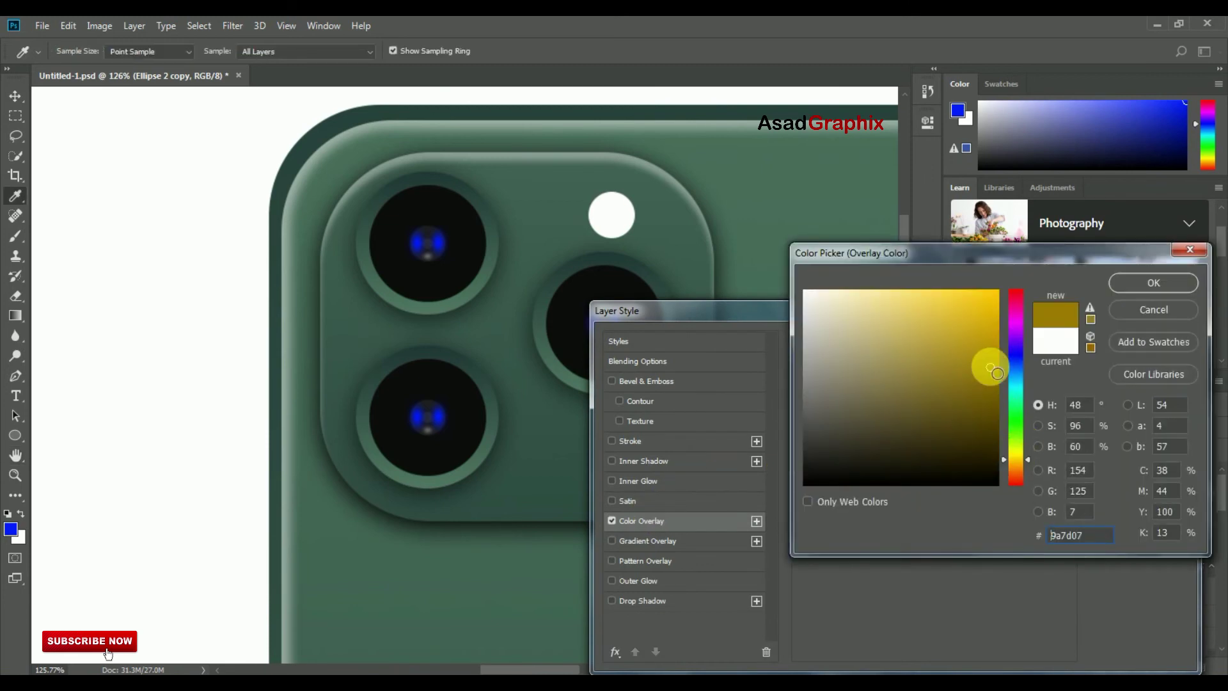
{"action": "left_click_drag", "start_coordinate": [990, 367], "coordinate": [921, 295]}
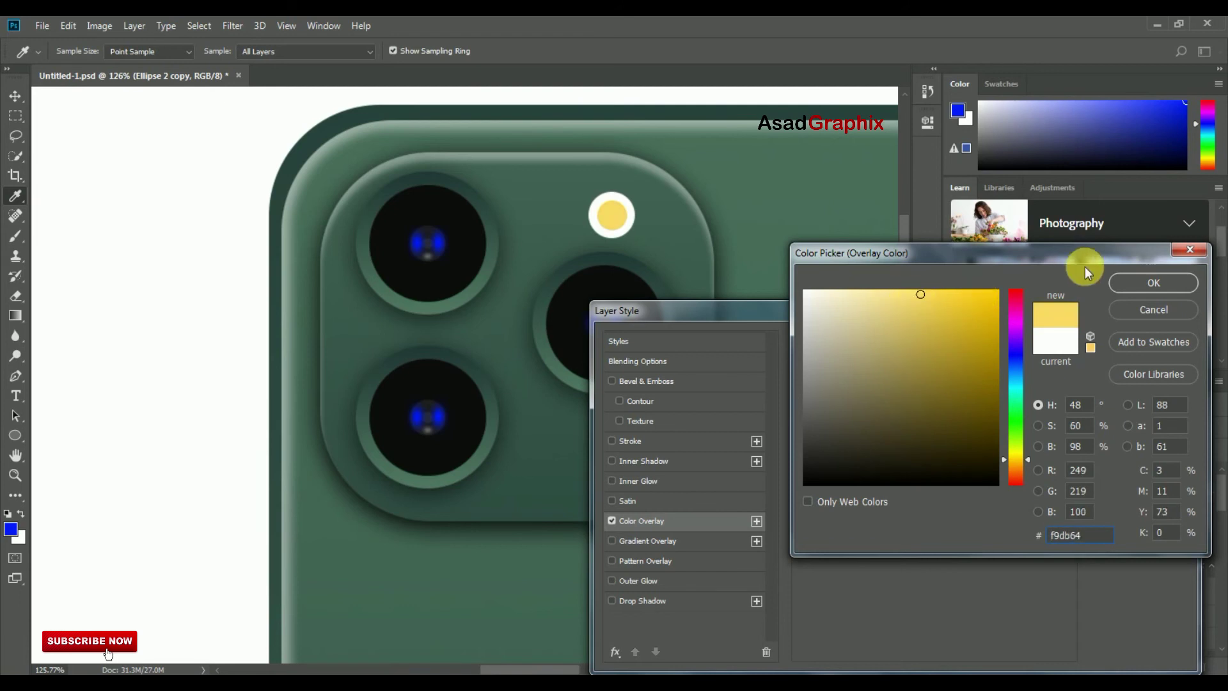
{"action": "left_click", "coordinate": [1153, 282]}
{"action": "left_click", "coordinate": [1134, 342]}
Convert the yellow circle to a smart object and apply a 5.4 px Gaussian Blur
{"action": "left_click", "coordinate": [233, 26]}
{"action": "mouse_move", "coordinate": [240, 199]}
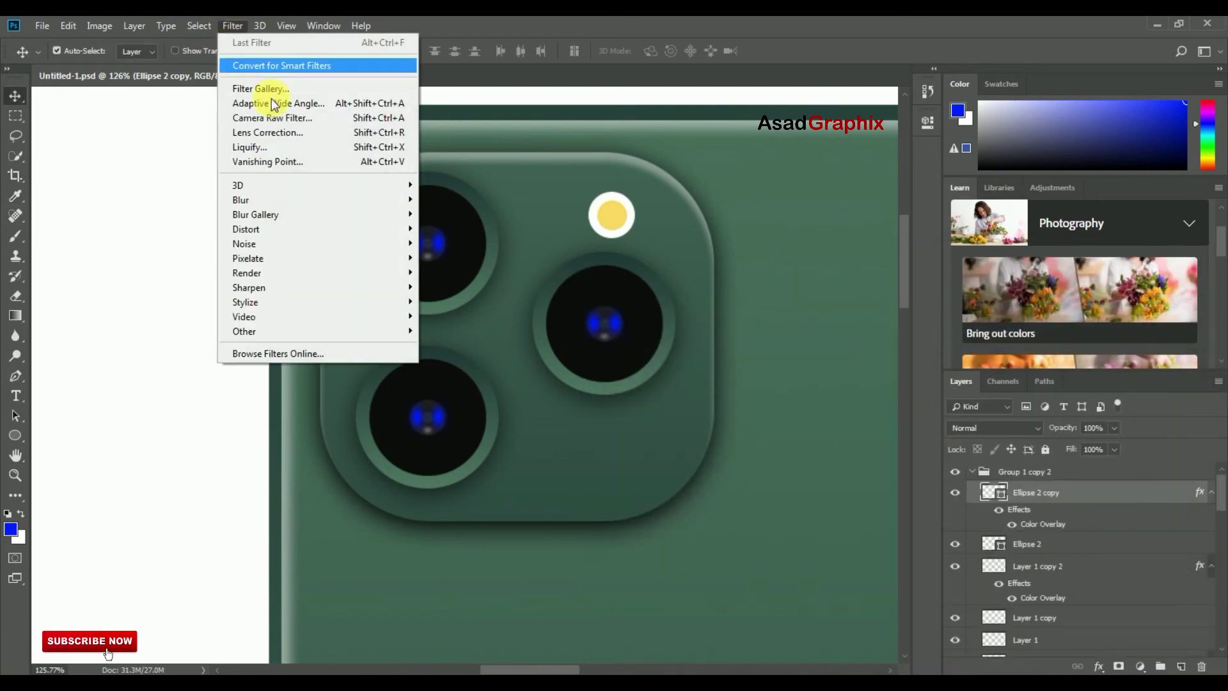
{"action": "left_click", "coordinate": [458, 258]}
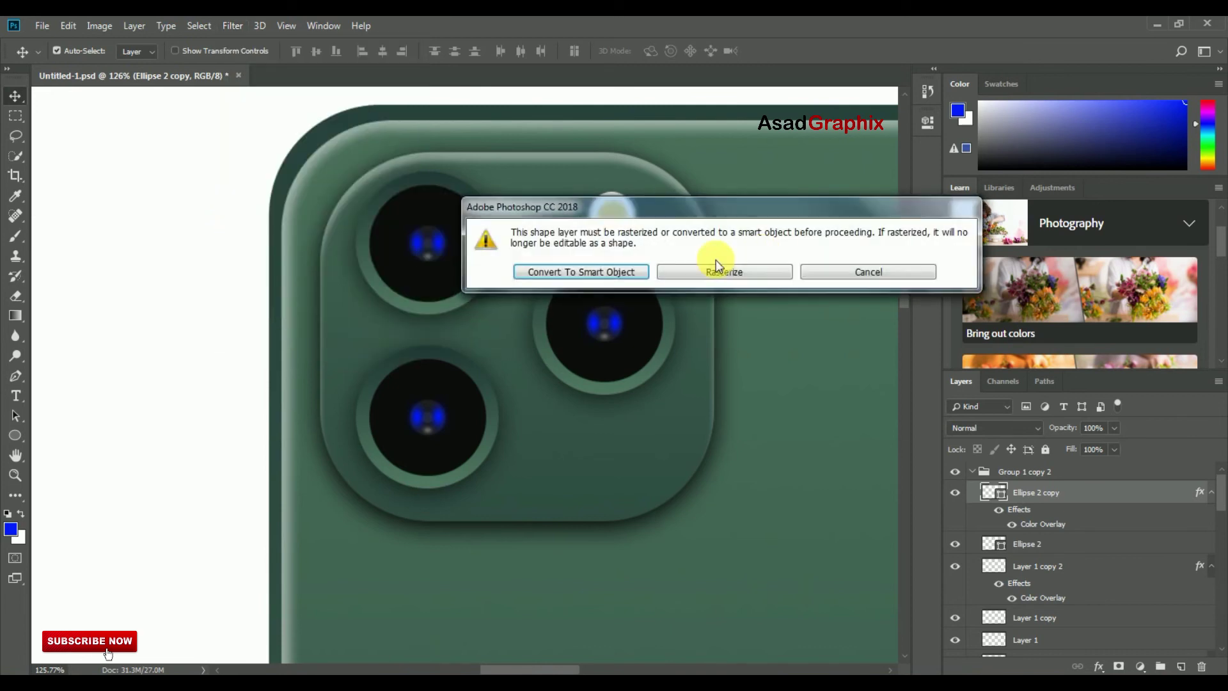
{"action": "left_click", "coordinate": [609, 278]}
{"action": "left_click_drag", "start_coordinate": [639, 133], "coordinate": [762, 294]}
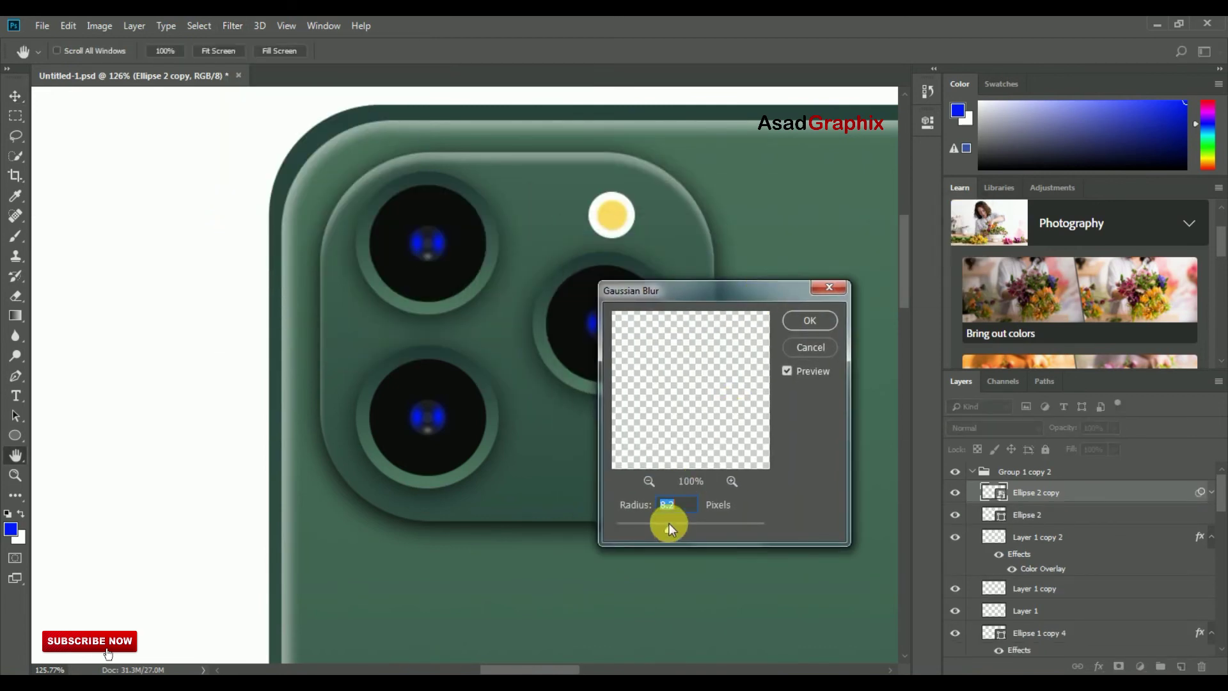
{"action": "left_click_drag", "start_coordinate": [685, 530], "coordinate": [658, 527]}
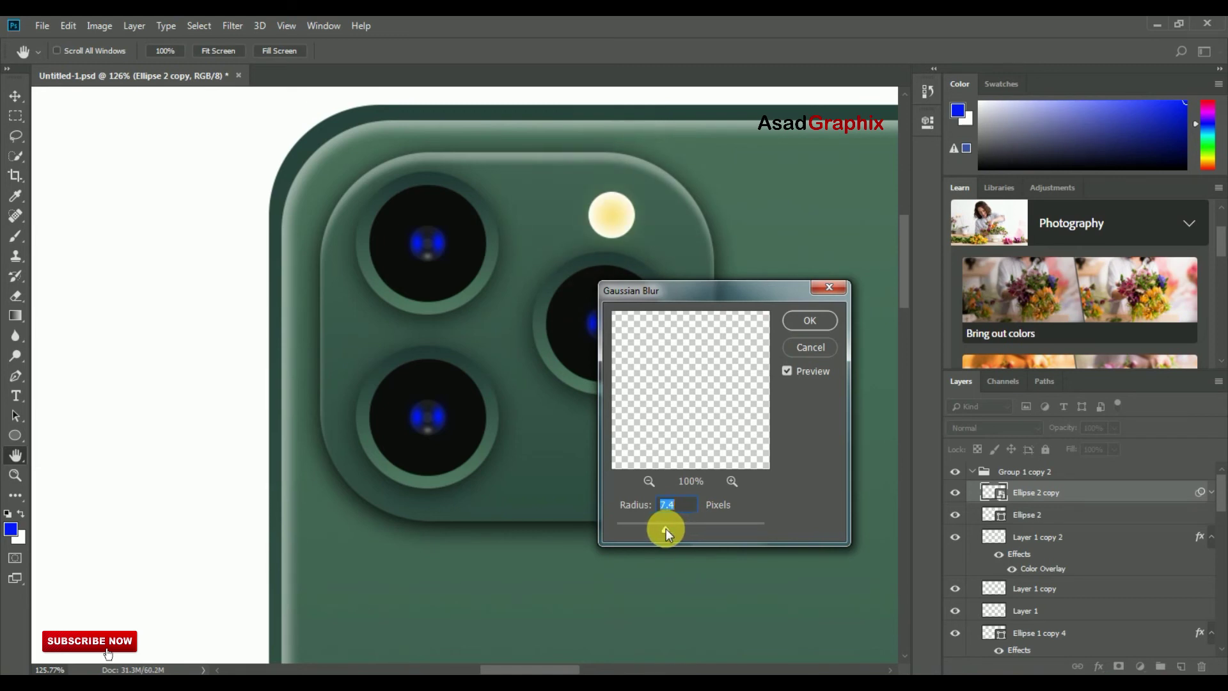
{"action": "left_click_drag", "start_coordinate": [665, 530], "coordinate": [659, 532]}
{"action": "left_click", "coordinate": [822, 321]}
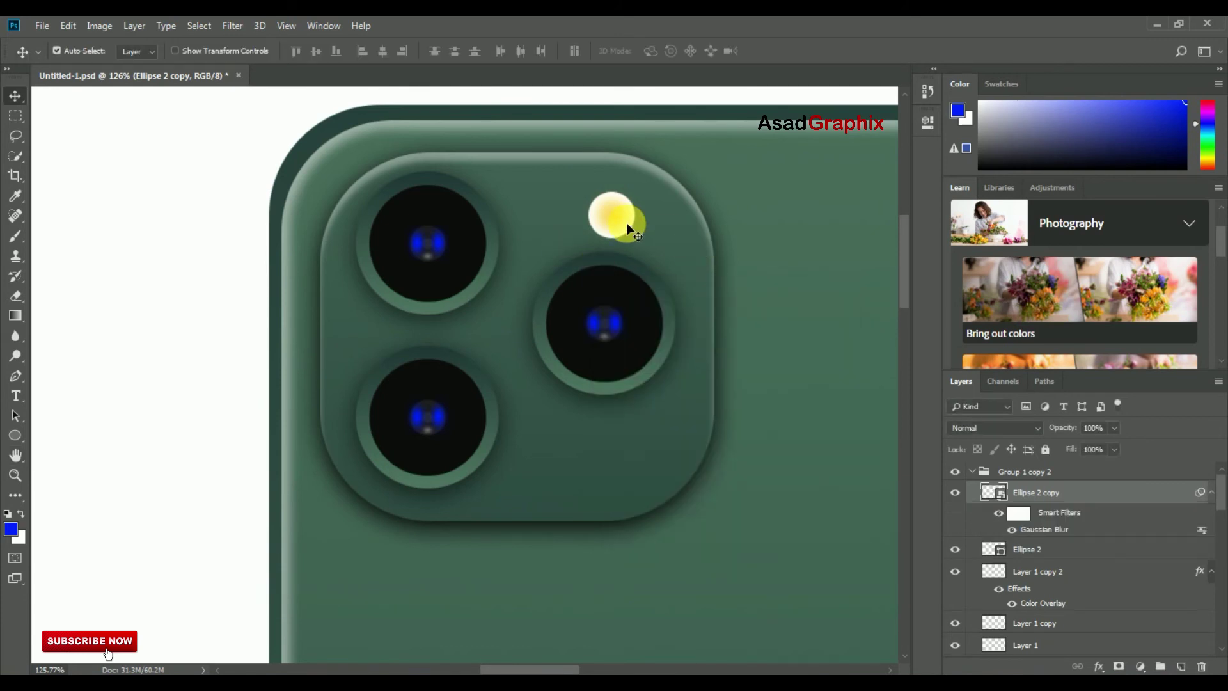
Scale the blurred yellow circle up to about 126%
{"action": "key", "text": "ctrl+t"}
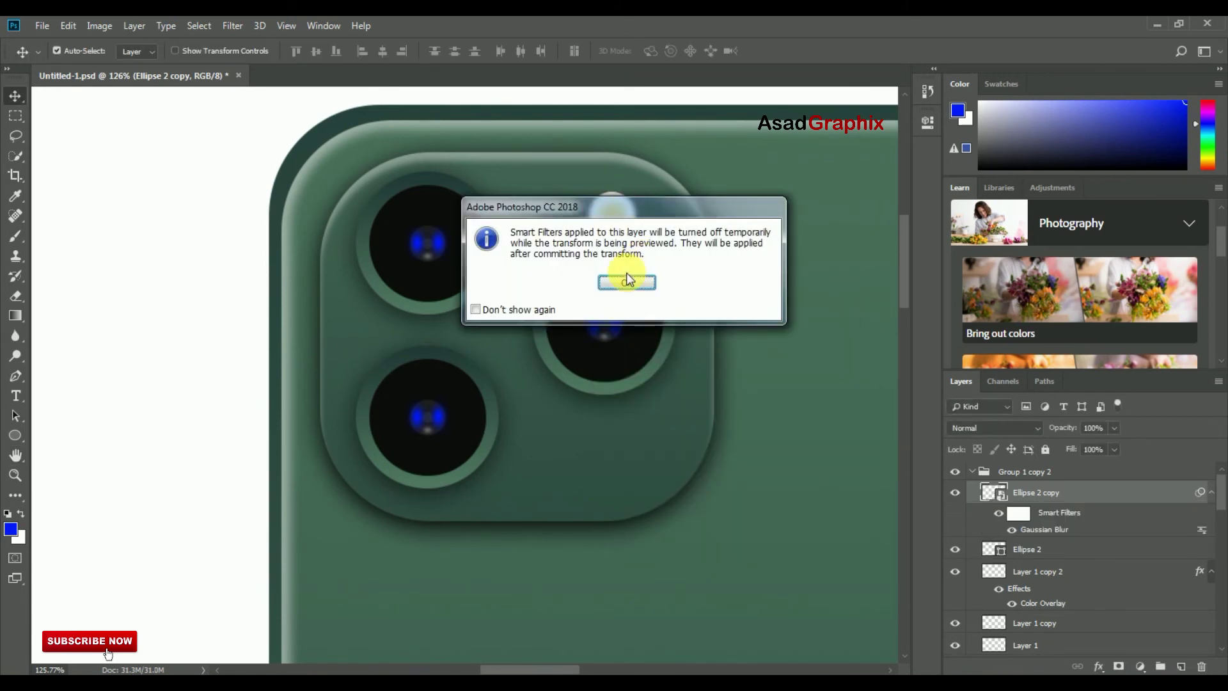
{"action": "left_click", "coordinate": [625, 275]}
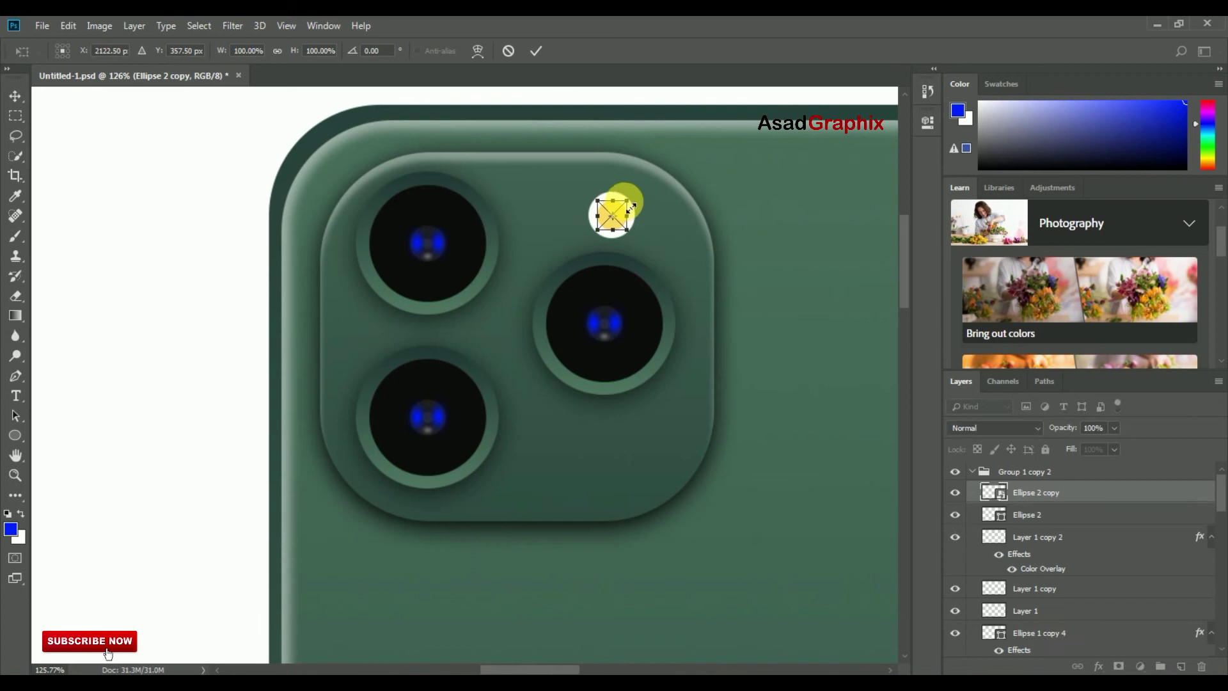
{"action": "left_click_drag", "start_coordinate": [630, 208], "coordinate": [636, 206]}
{"action": "left_click", "coordinate": [536, 51]}
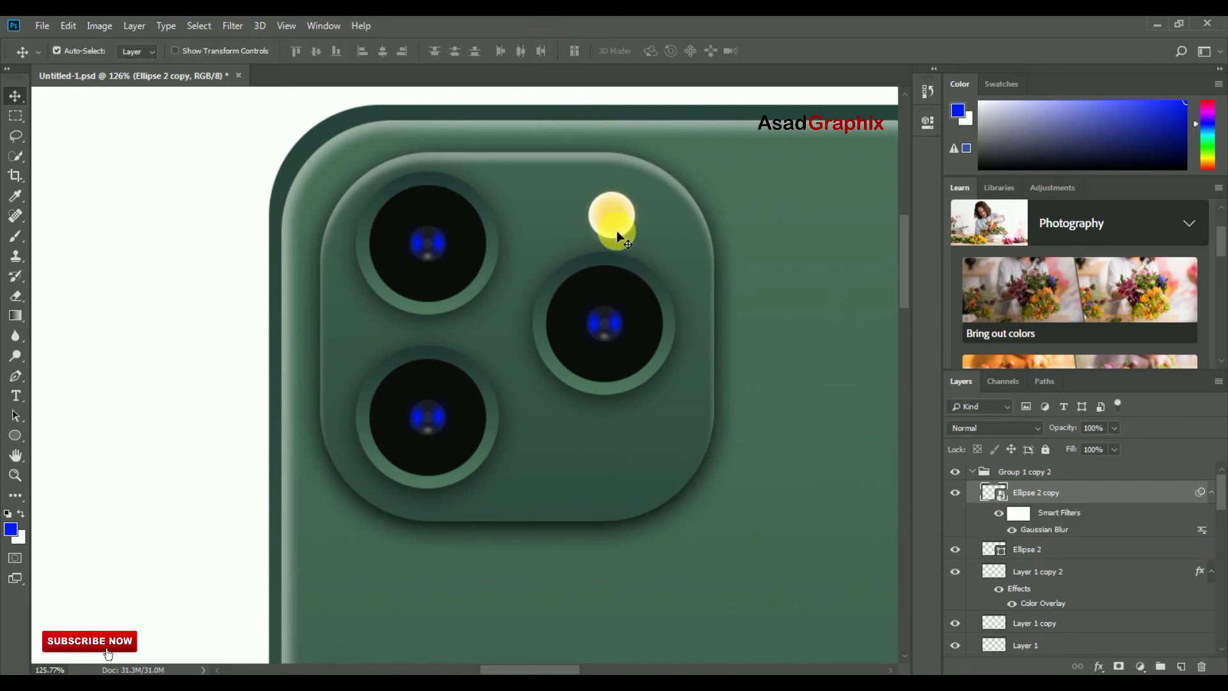
{"action": "left_click", "coordinate": [15, 435]}
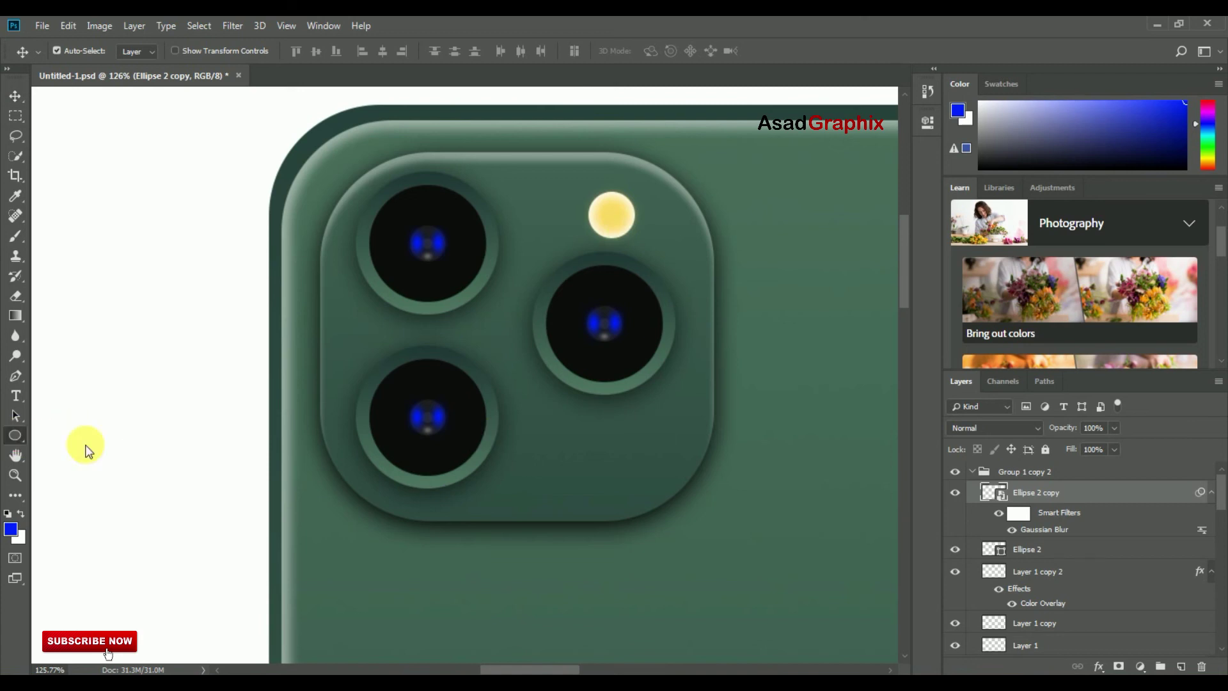
Draw a small dark grey circle, Ellipse 3, below the right lens
{"action": "left_click_drag", "start_coordinate": [599, 440], "coordinate": [654, 488]}
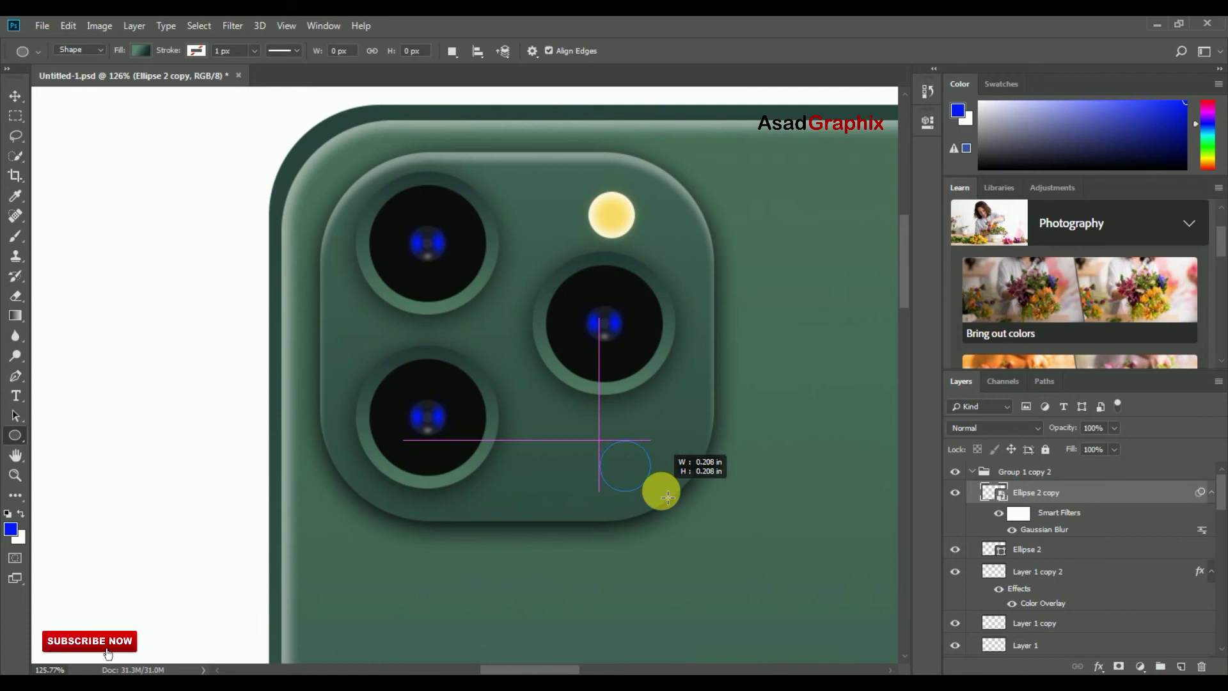
{"action": "left_click_drag", "start_coordinate": [659, 490], "coordinate": [660, 491]}
{"action": "left_click", "coordinate": [140, 50]}
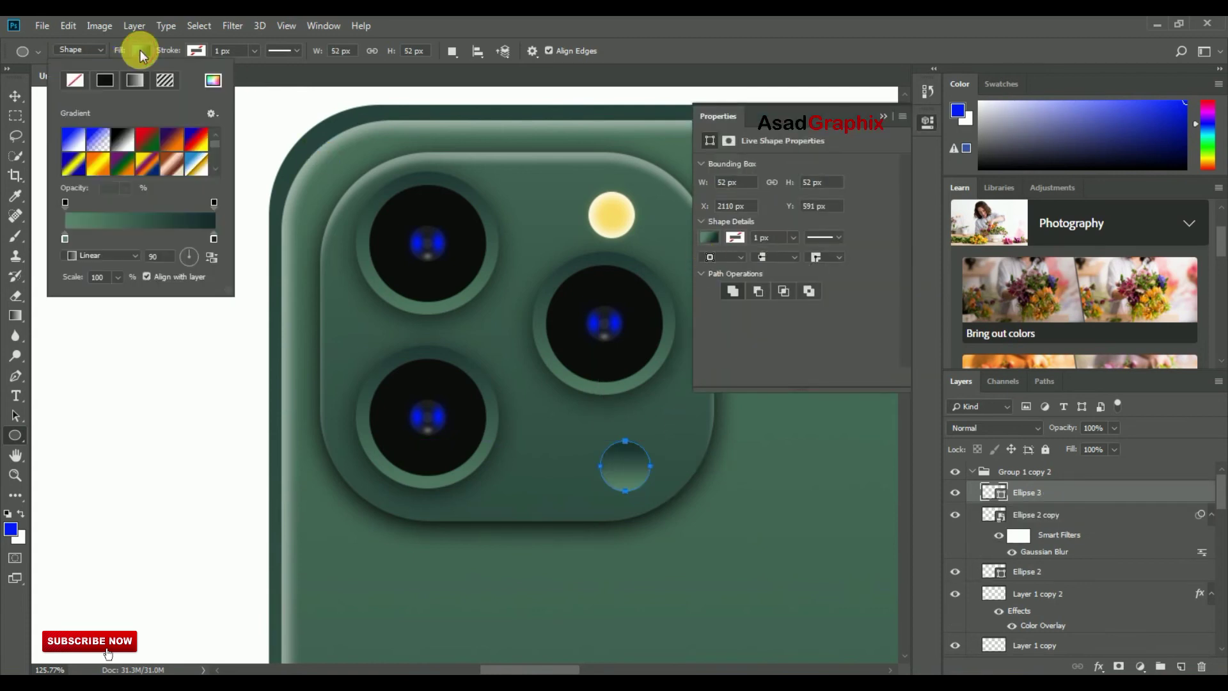
{"action": "left_click", "coordinate": [104, 79]}
{"action": "left_click", "coordinate": [116, 132]}
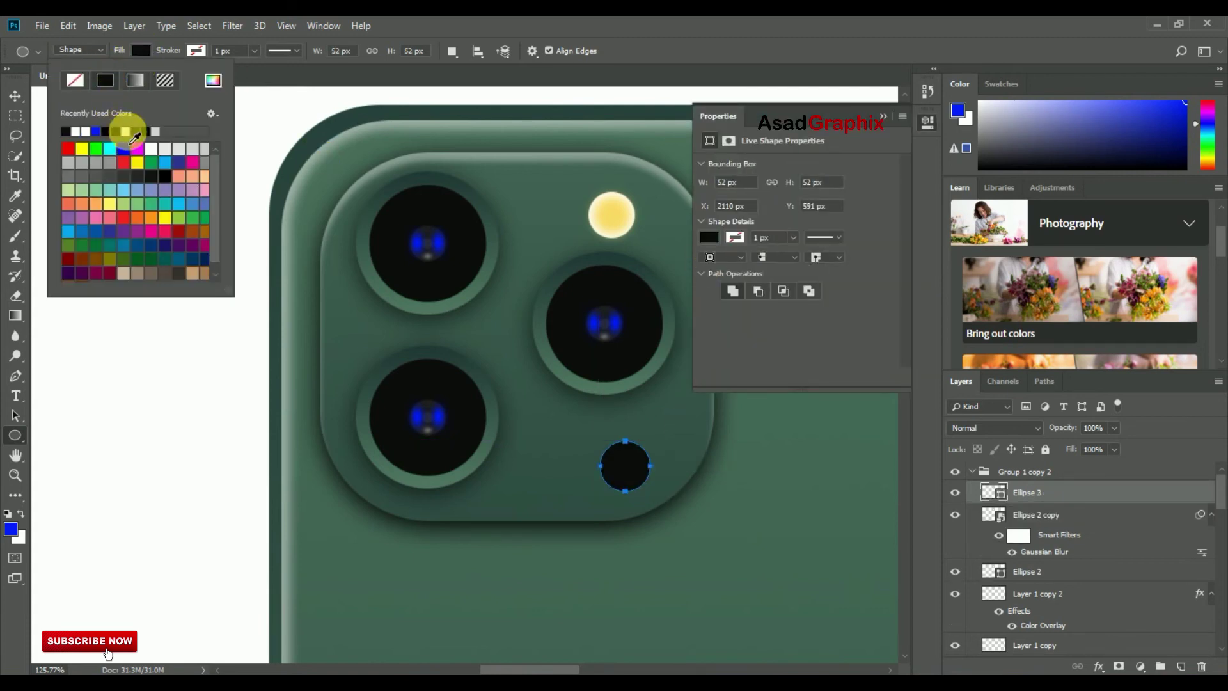
{"action": "left_click", "coordinate": [149, 179]}
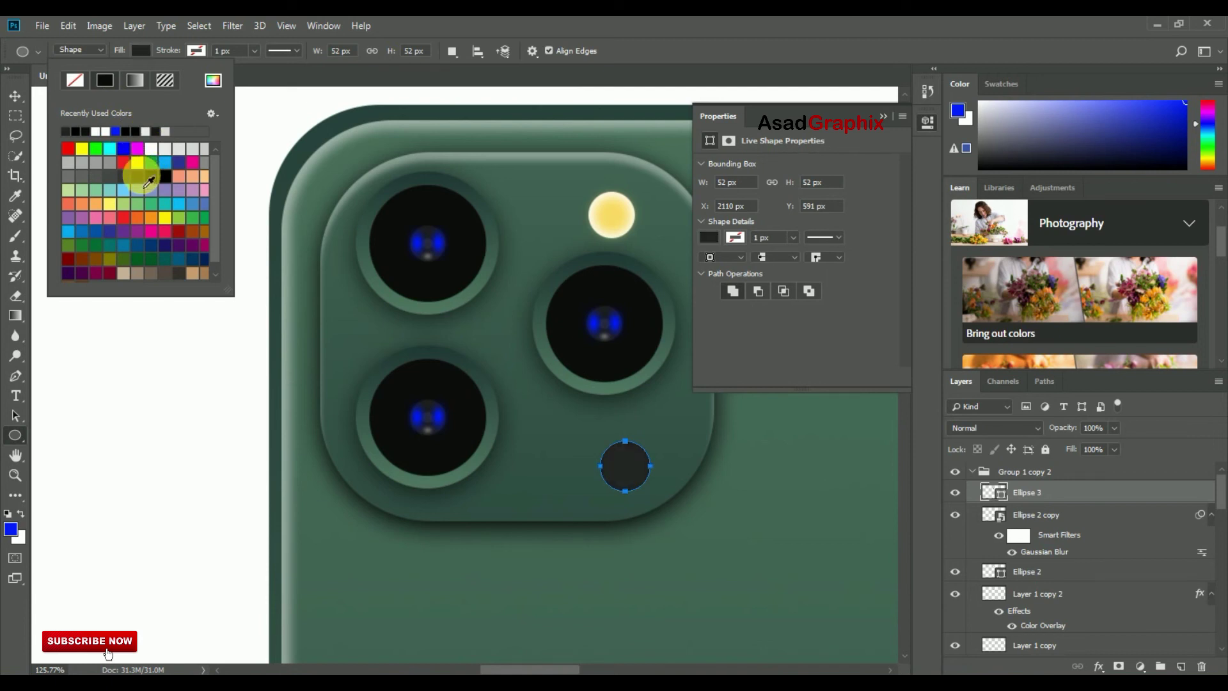
{"action": "left_click", "coordinate": [16, 96]}
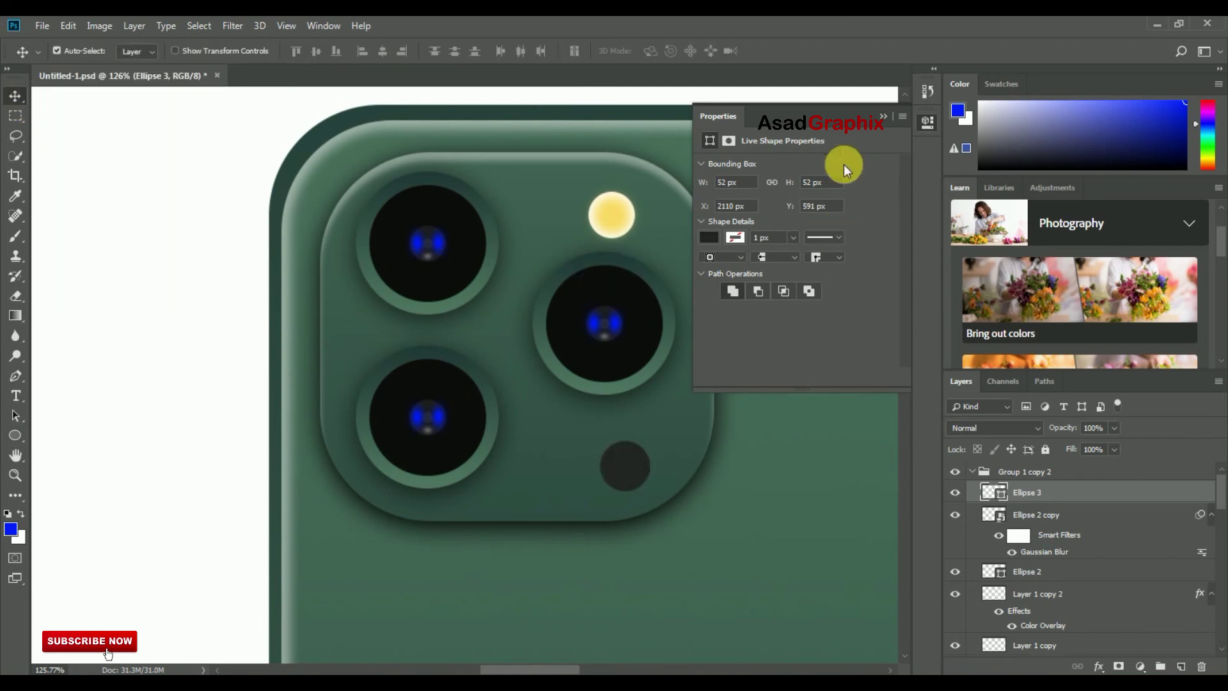
{"action": "left_click", "coordinate": [882, 117]}
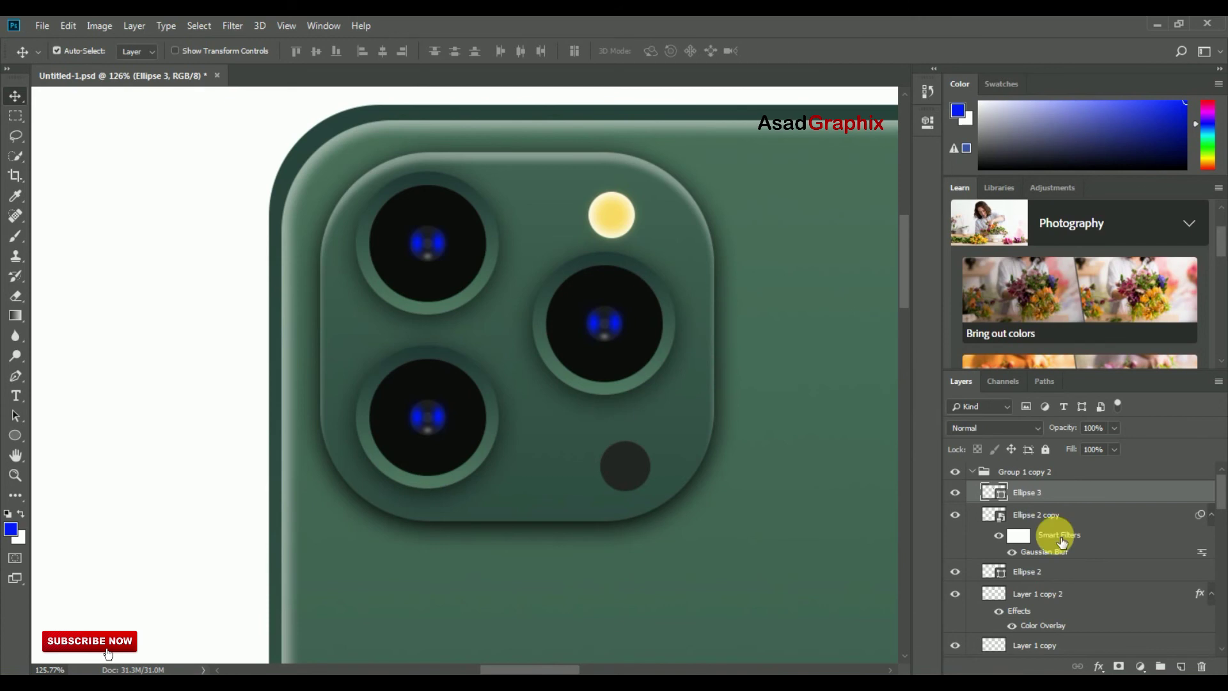
Add a drop shadow to Ellipse 2 with 100% opacity, distance 0 and adjusted size
{"action": "left_click", "coordinate": [970, 519]}
{"action": "left_click", "coordinate": [969, 570]}
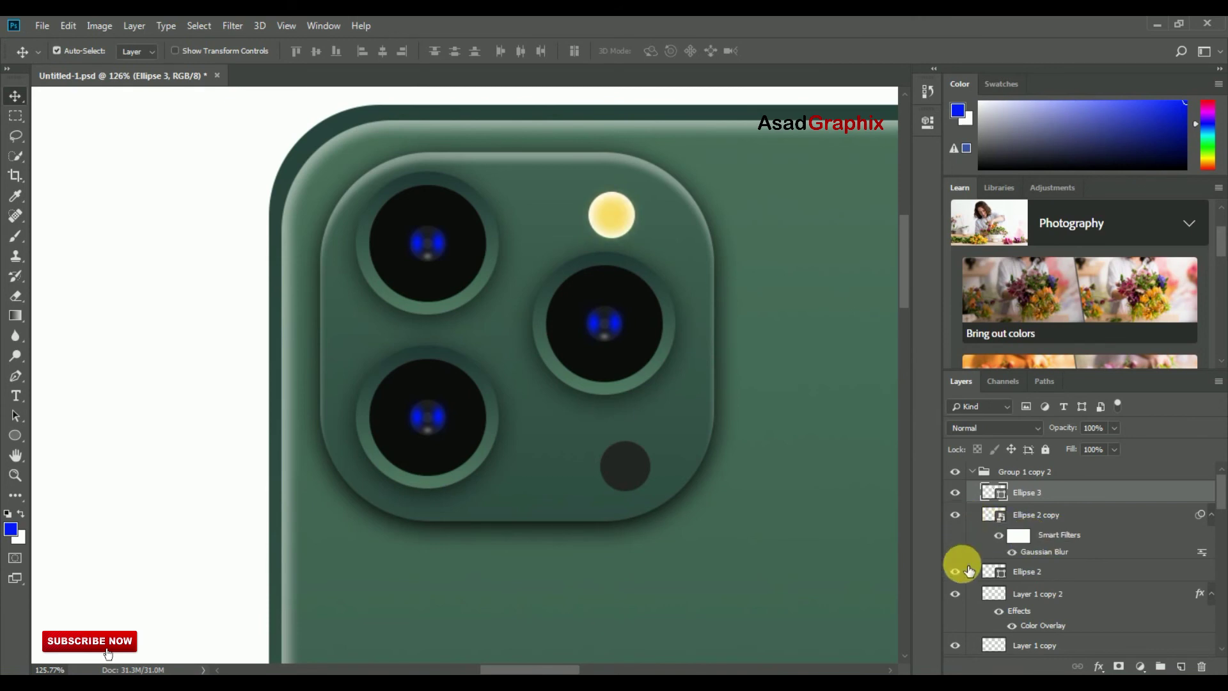
{"action": "left_click", "coordinate": [1081, 571]}
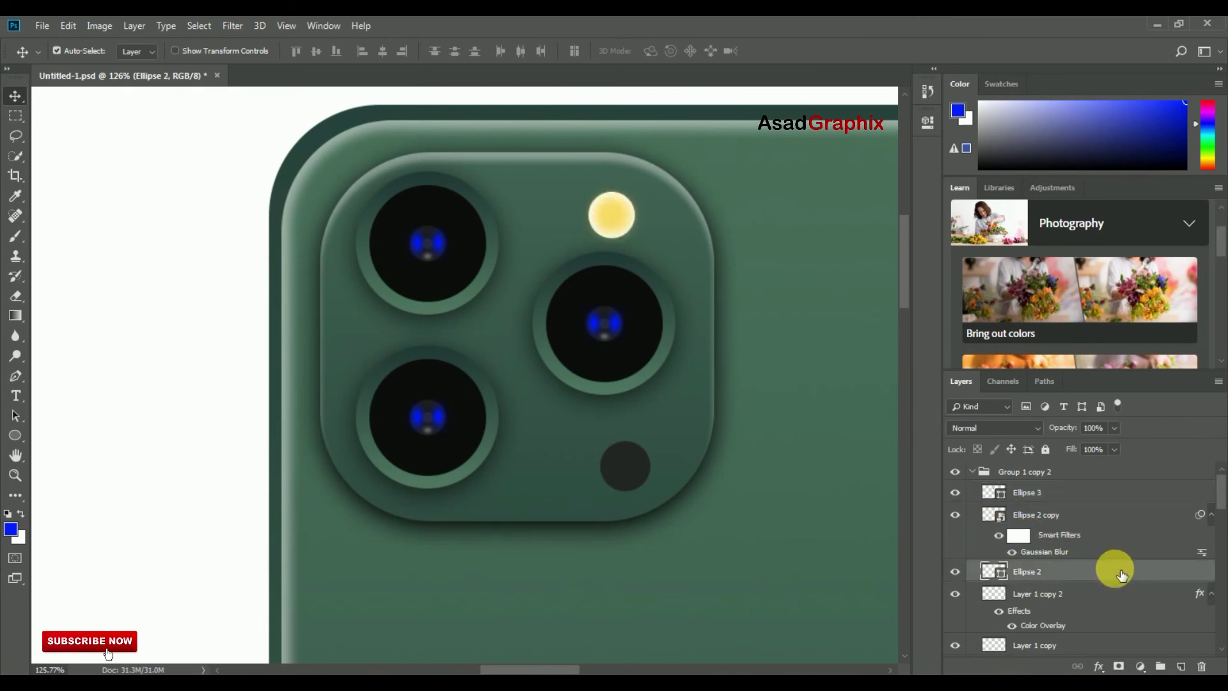
{"action": "left_click", "coordinate": [1101, 667]}
{"action": "left_click", "coordinate": [1112, 652]}
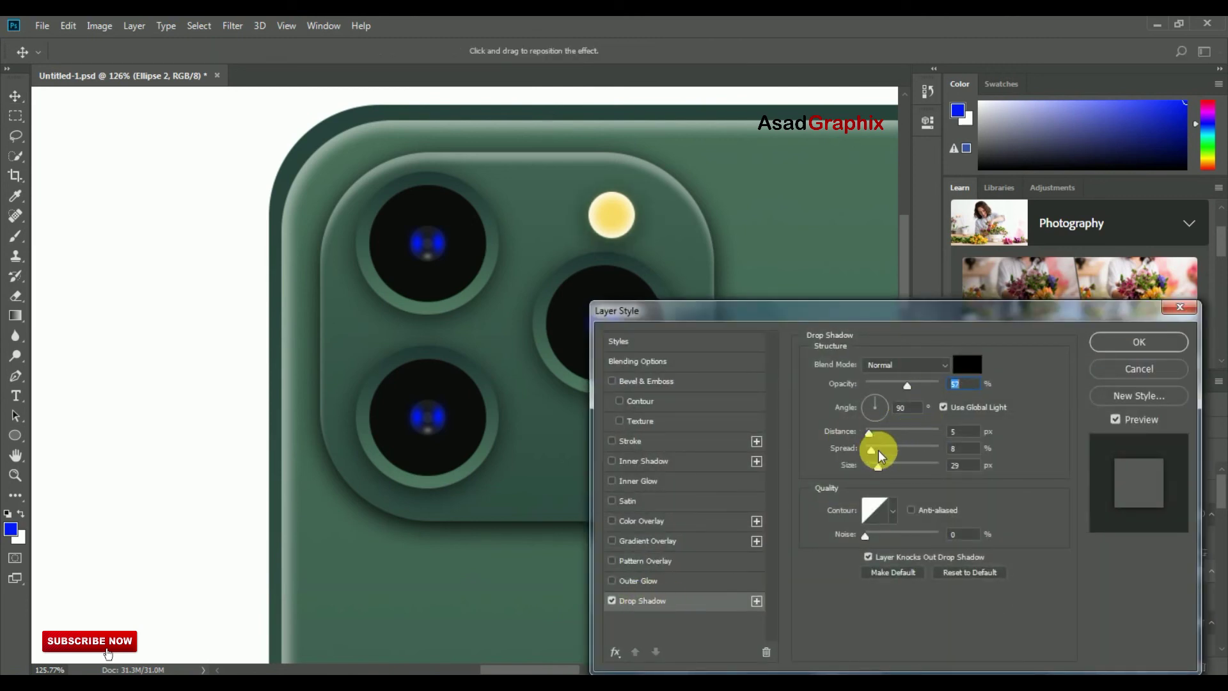
{"action": "mouse_move", "coordinate": [878, 466]}
{"action": "left_mouse_down"}
{"action": "mouse_move", "coordinate": [891, 467]}
{"action": "mouse_move", "coordinate": [865, 474]}
{"action": "mouse_move", "coordinate": [864, 432]}
{"action": "mouse_move", "coordinate": [873, 471]}
{"action": "left_mouse_up"}
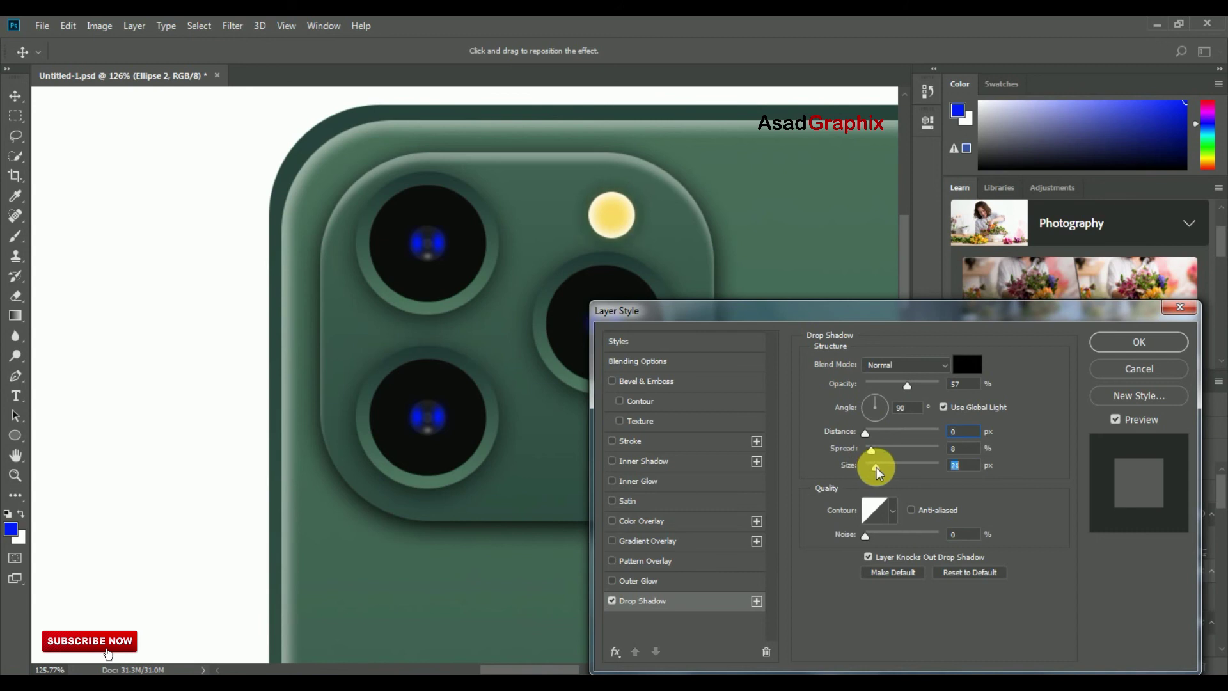
{"action": "mouse_move", "coordinate": [901, 390]}
{"action": "left_mouse_down"}
{"action": "mouse_move", "coordinate": [892, 386]}
{"action": "mouse_move", "coordinate": [957, 388]}
{"action": "left_mouse_up"}
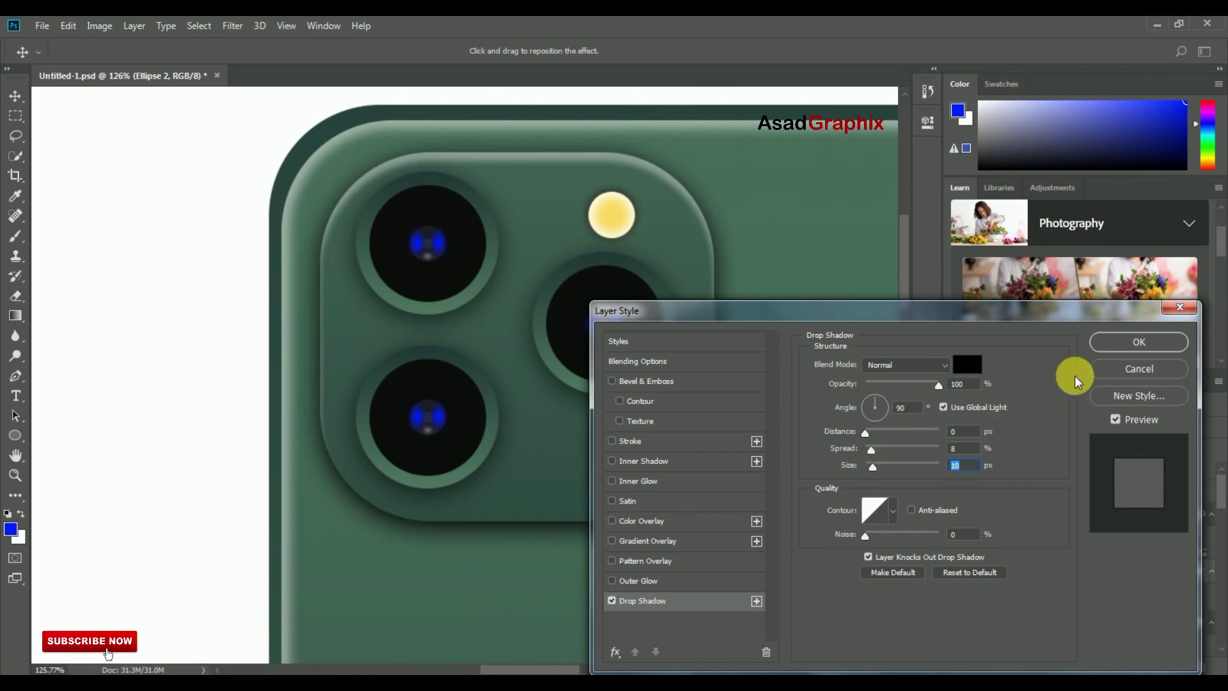
{"action": "left_click", "coordinate": [1113, 341]}
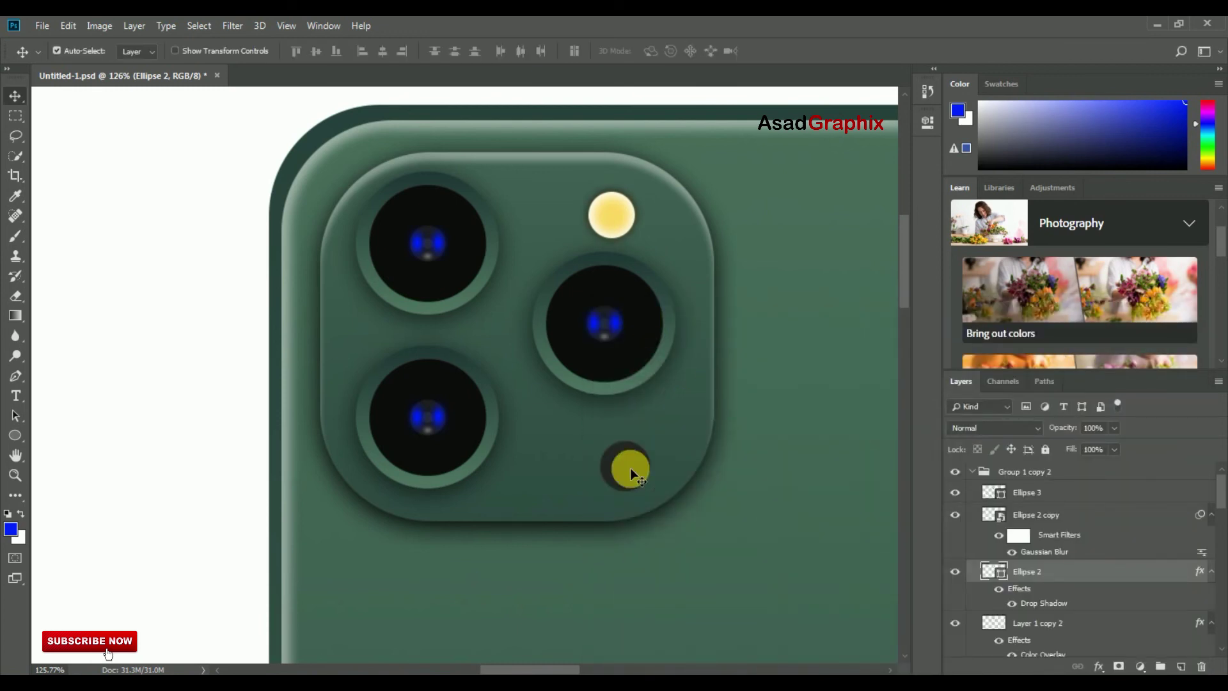
Nudge the small sensor circle into place and zoom back in on the camera bump
{"action": "left_click_drag", "start_coordinate": [623, 466], "coordinate": [608, 224]}
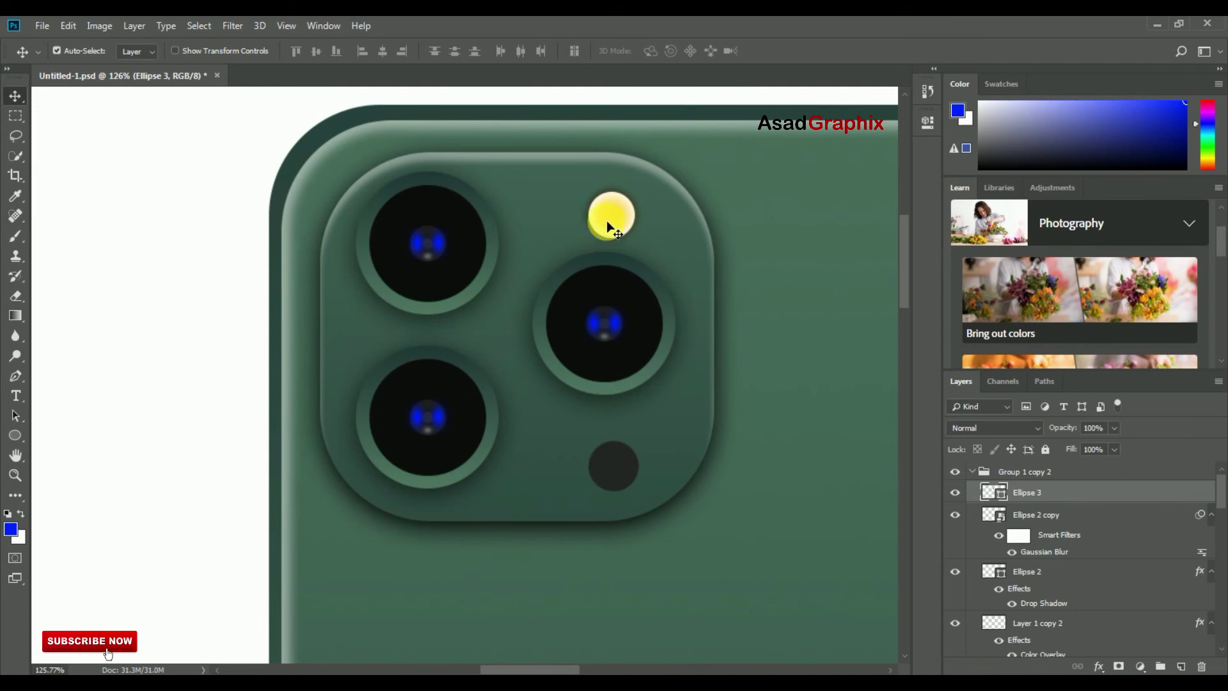
{"action": "left_click", "coordinate": [962, 517]}
{"action": "left_click_drag", "start_coordinate": [625, 477], "coordinate": [619, 466]}
{"action": "key", "text": "ctrl+0"}
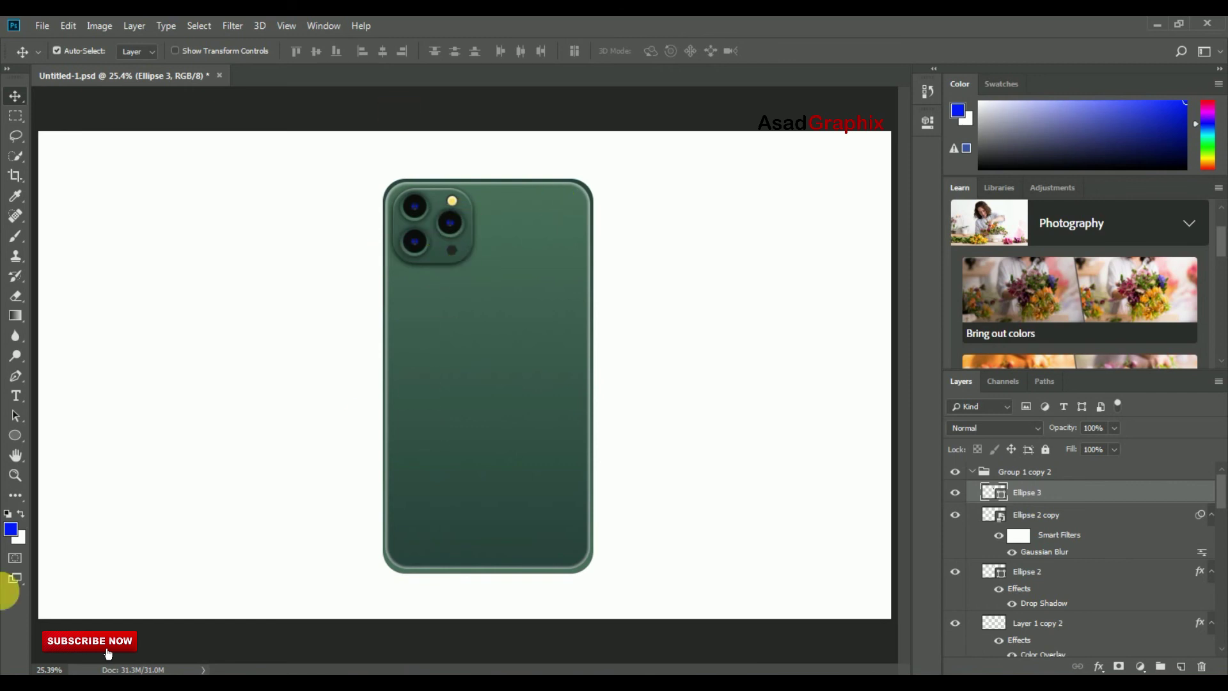
{"action": "left_click", "coordinate": [16, 475]}
{"action": "left_click", "coordinate": [472, 227]}
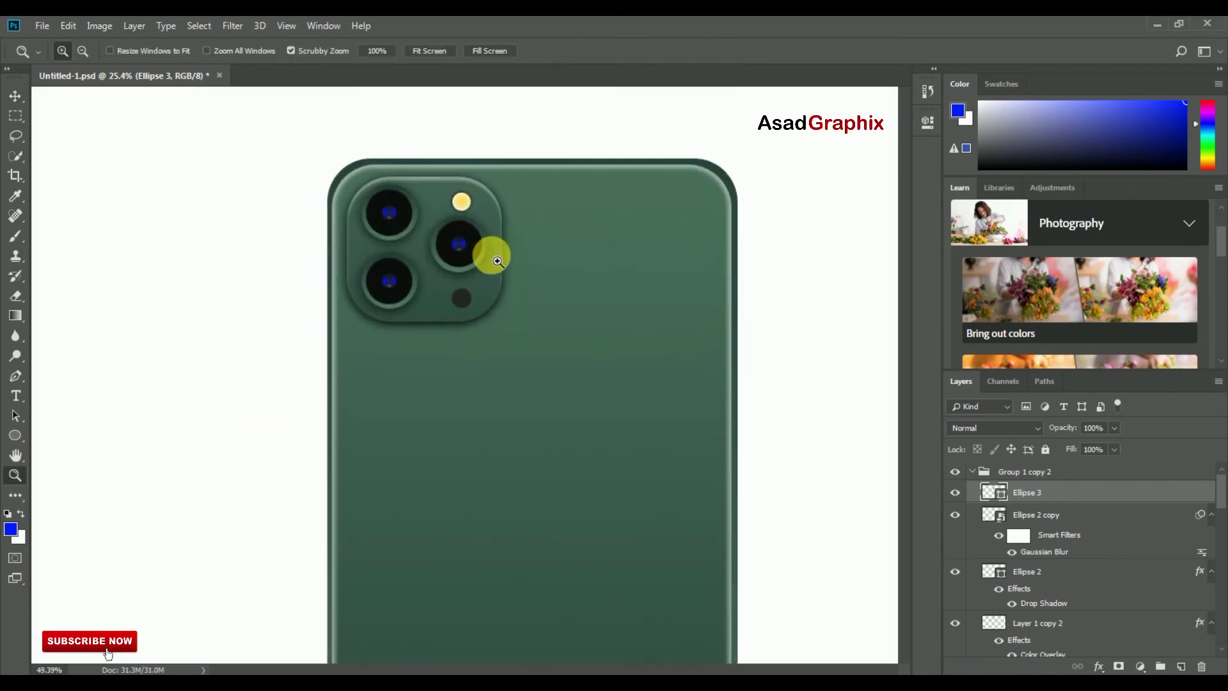
{"action": "left_click_drag", "start_coordinate": [498, 261], "coordinate": [520, 282]}
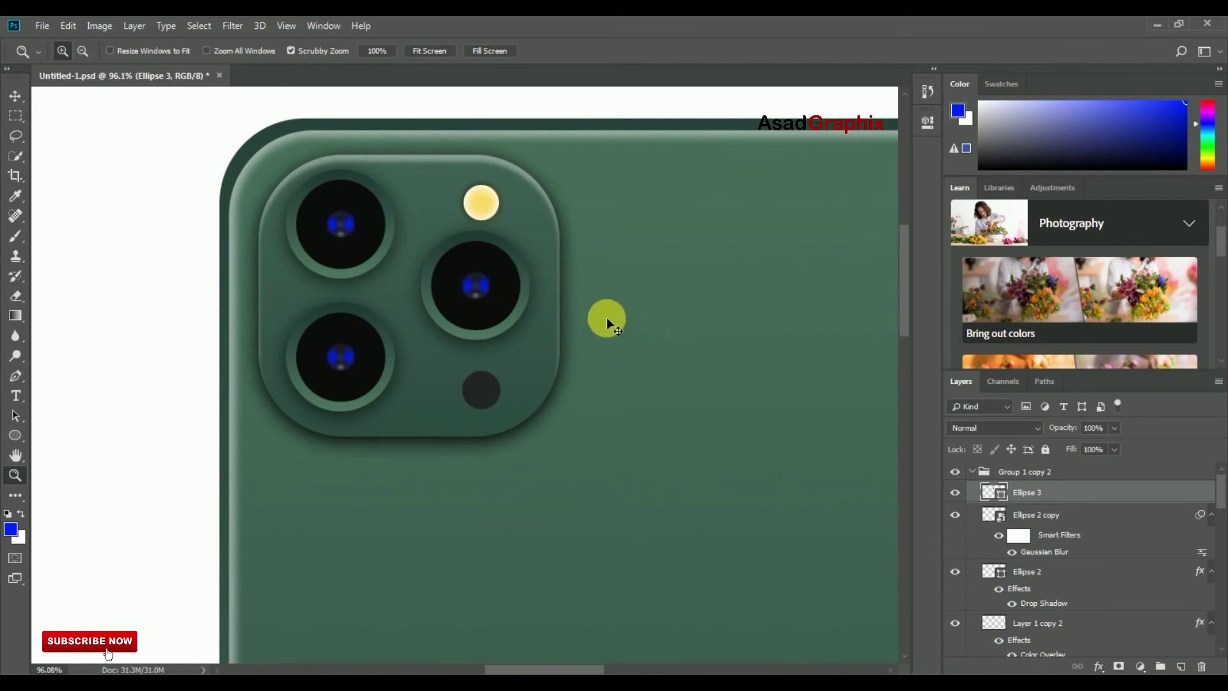
{"action": "key", "text": "ctrl+0"}
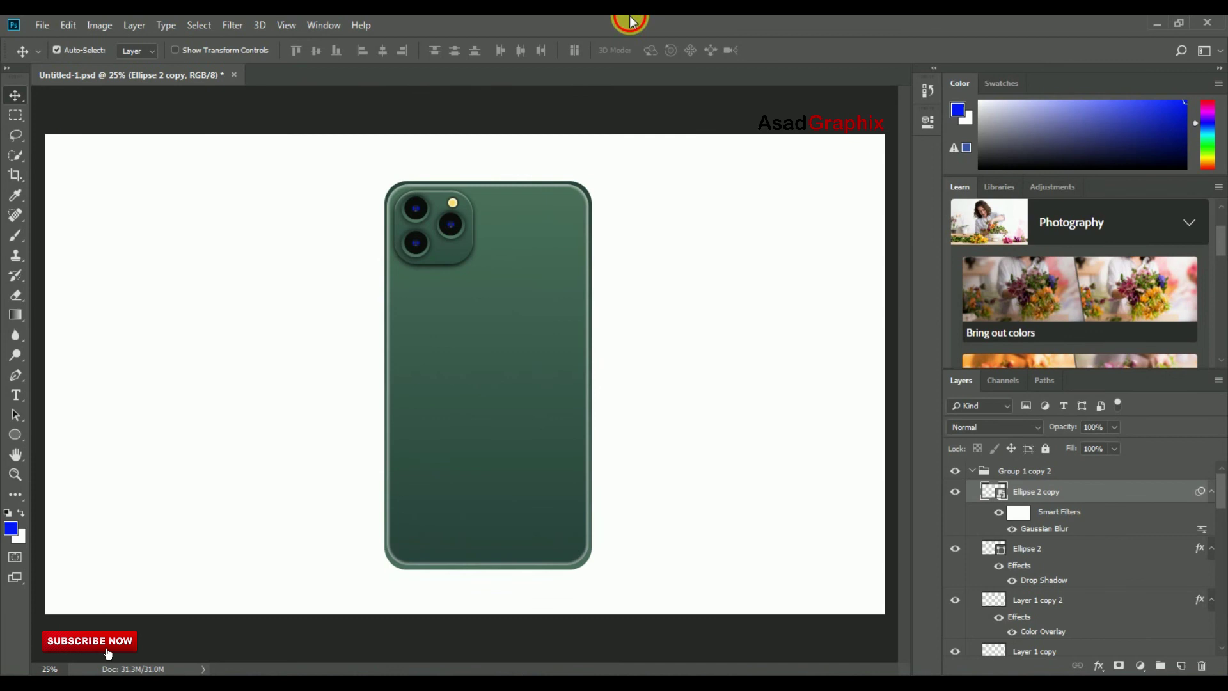
{"action": "left_click", "coordinate": [18, 481]}
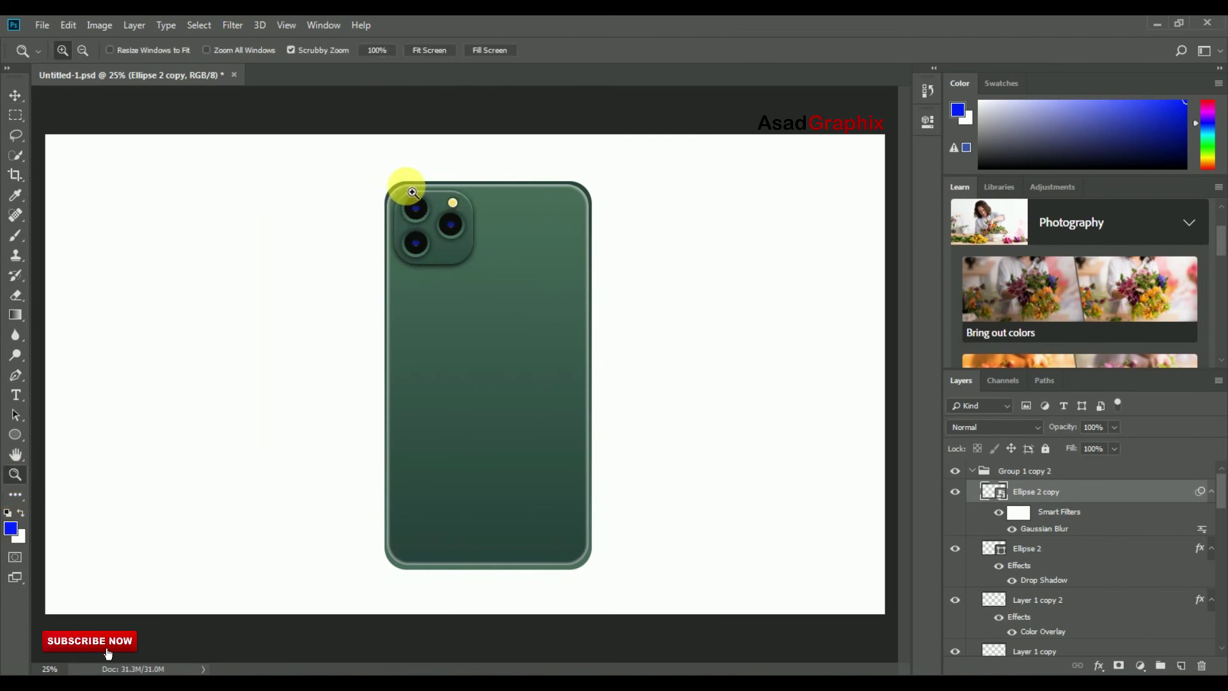
{"action": "left_click_drag", "start_coordinate": [418, 181], "coordinate": [483, 233]}
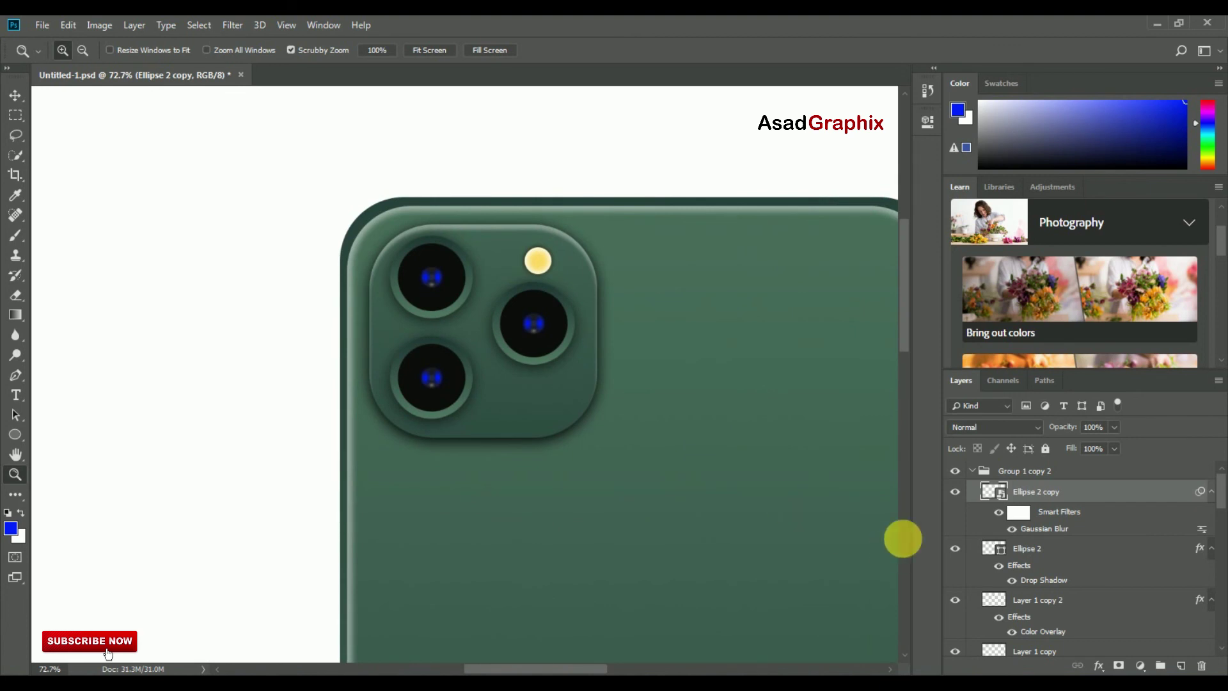
{"action": "left_click", "coordinate": [983, 475]}
Merge Group 1, Group 1 copy and Group 1 copy 2 into a single layer
{"action": "left_click", "coordinate": [973, 471]}
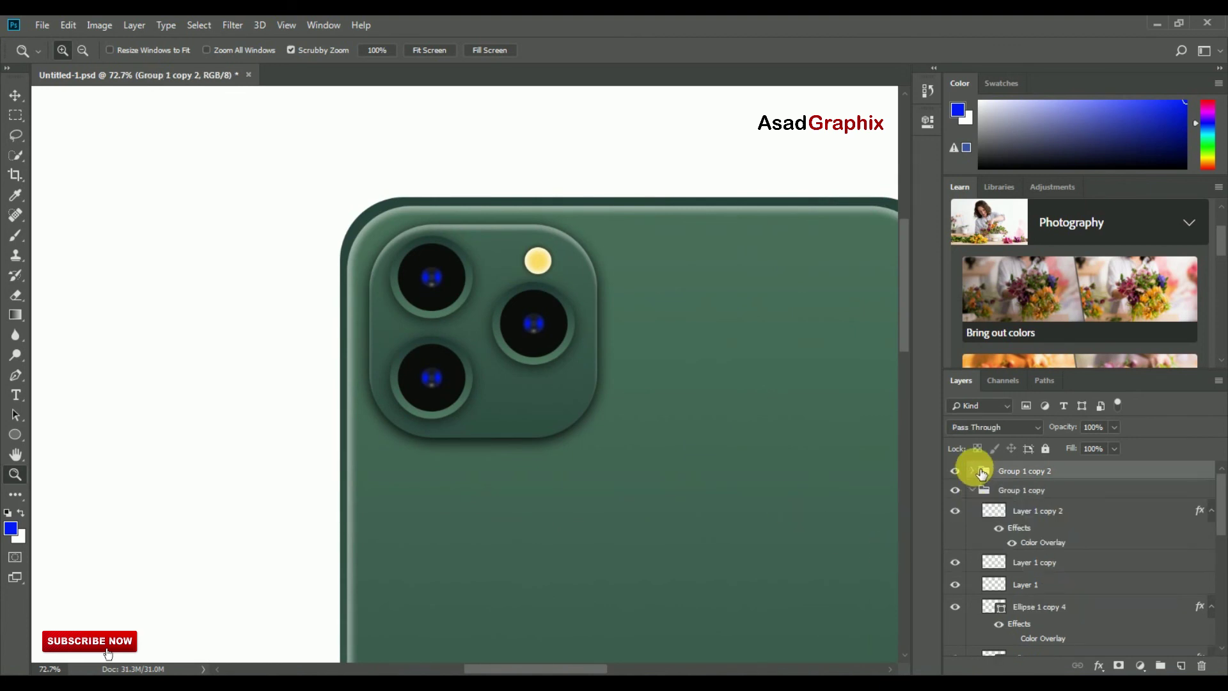
{"action": "left_click", "coordinate": [972, 490]}
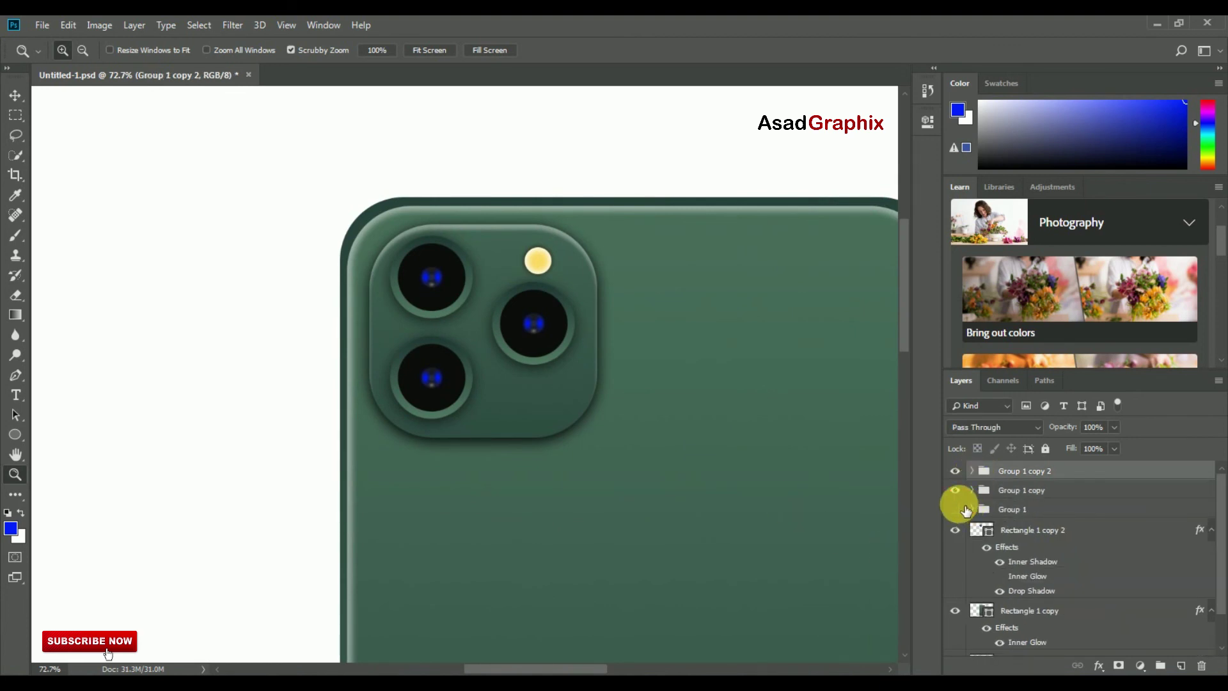
{"action": "left_click", "coordinate": [962, 509]}
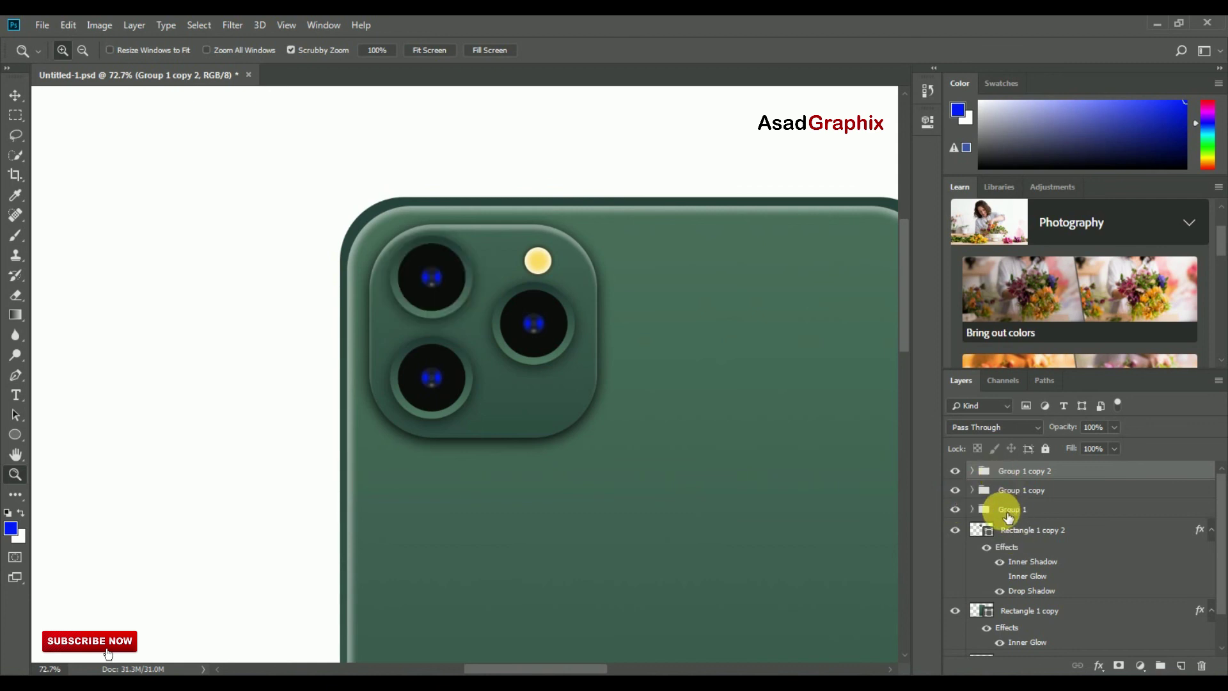
{"action": "left_click", "coordinate": [1009, 515], "text": "shift"}
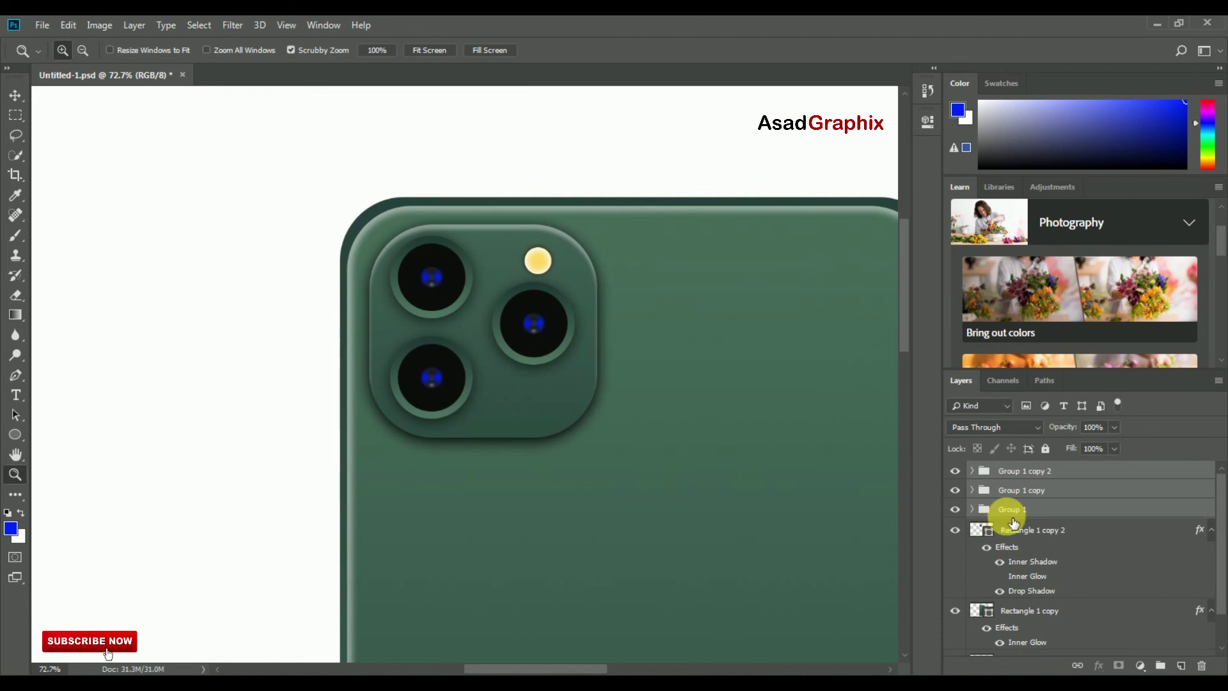
{"action": "right_click", "coordinate": [1060, 471]}
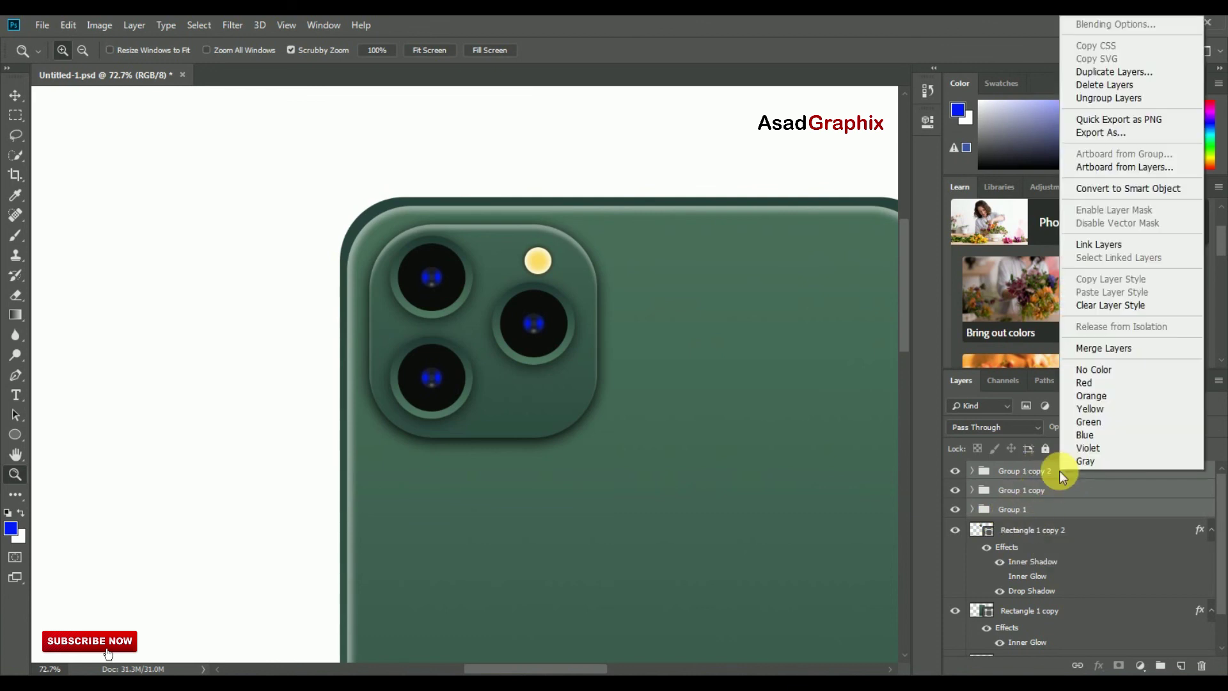
{"action": "left_click", "coordinate": [1127, 351]}
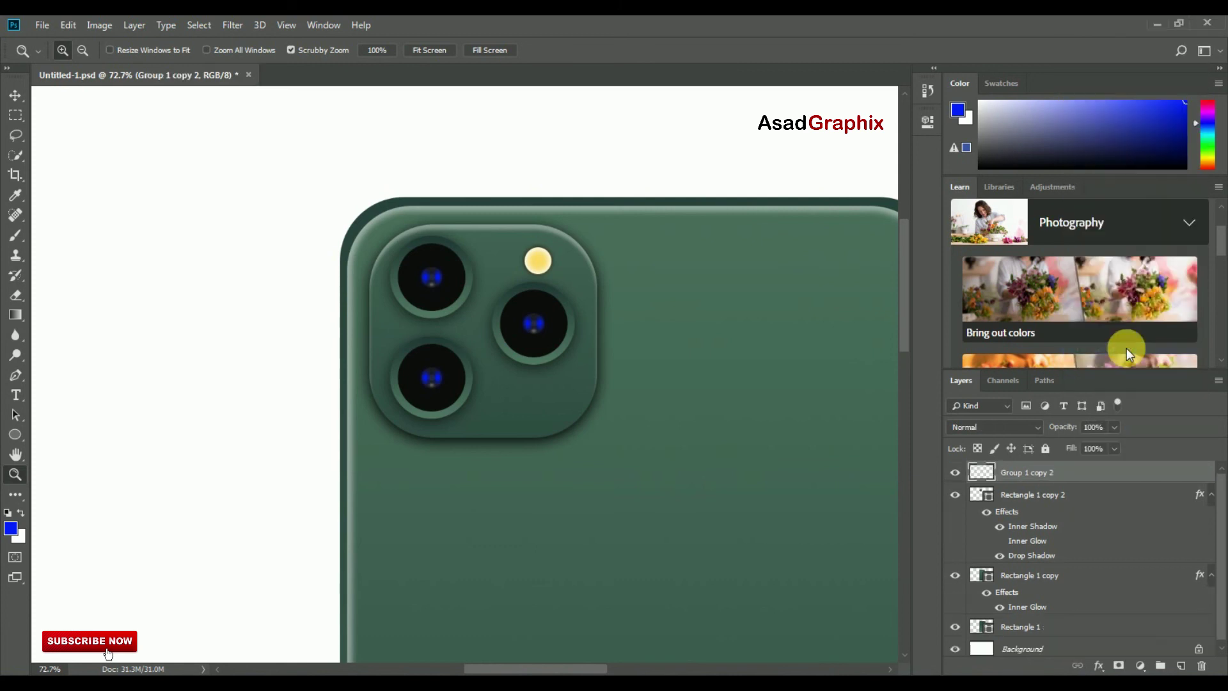
Toggle the merged lenses and camera bump on and off to verify the result
{"action": "left_click", "coordinate": [961, 475]}
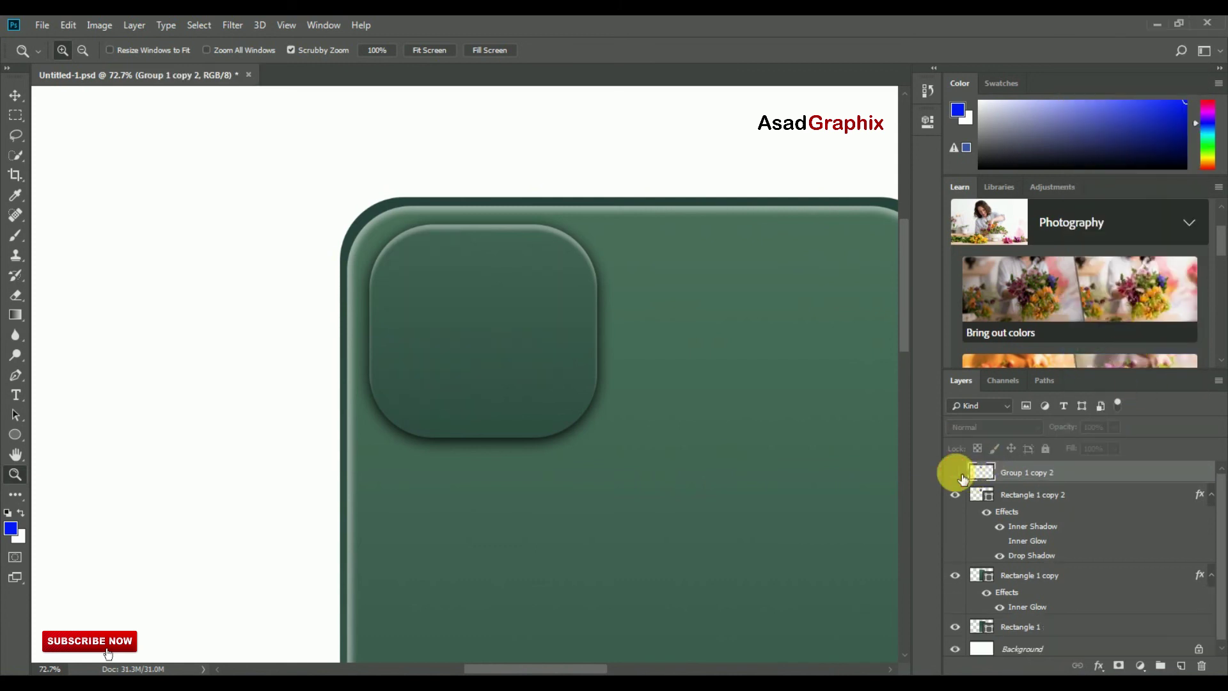
{"action": "left_click", "coordinate": [961, 475]}
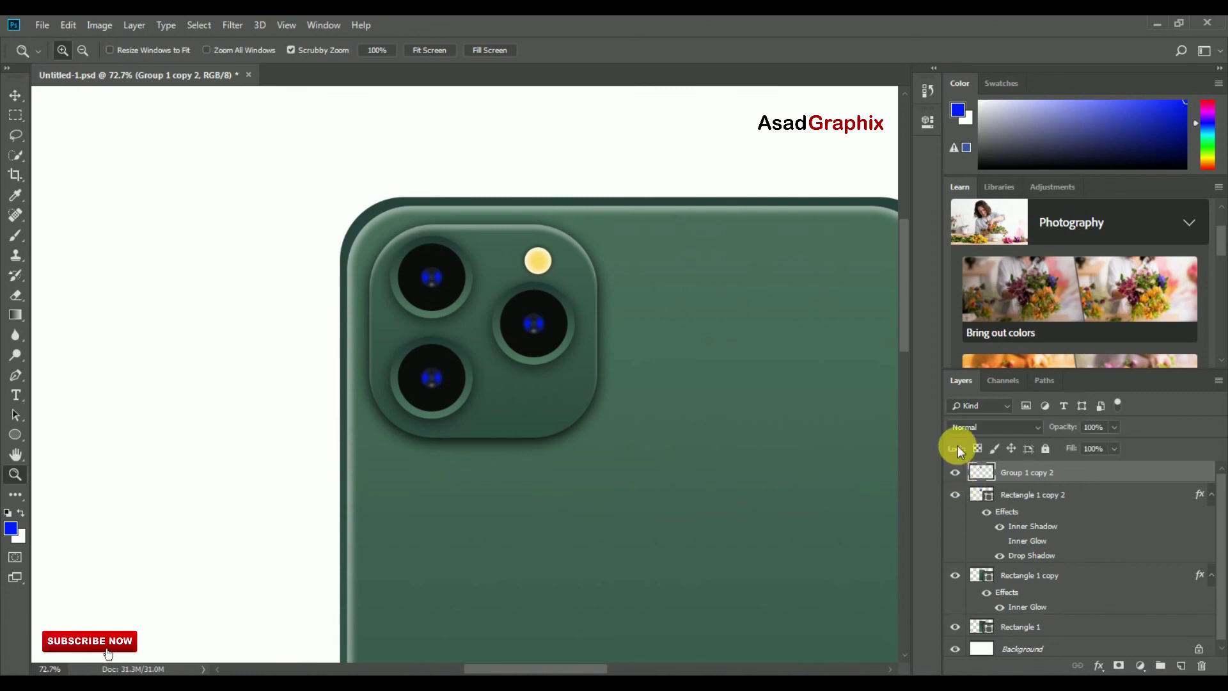
{"action": "left_click", "coordinate": [966, 504]}
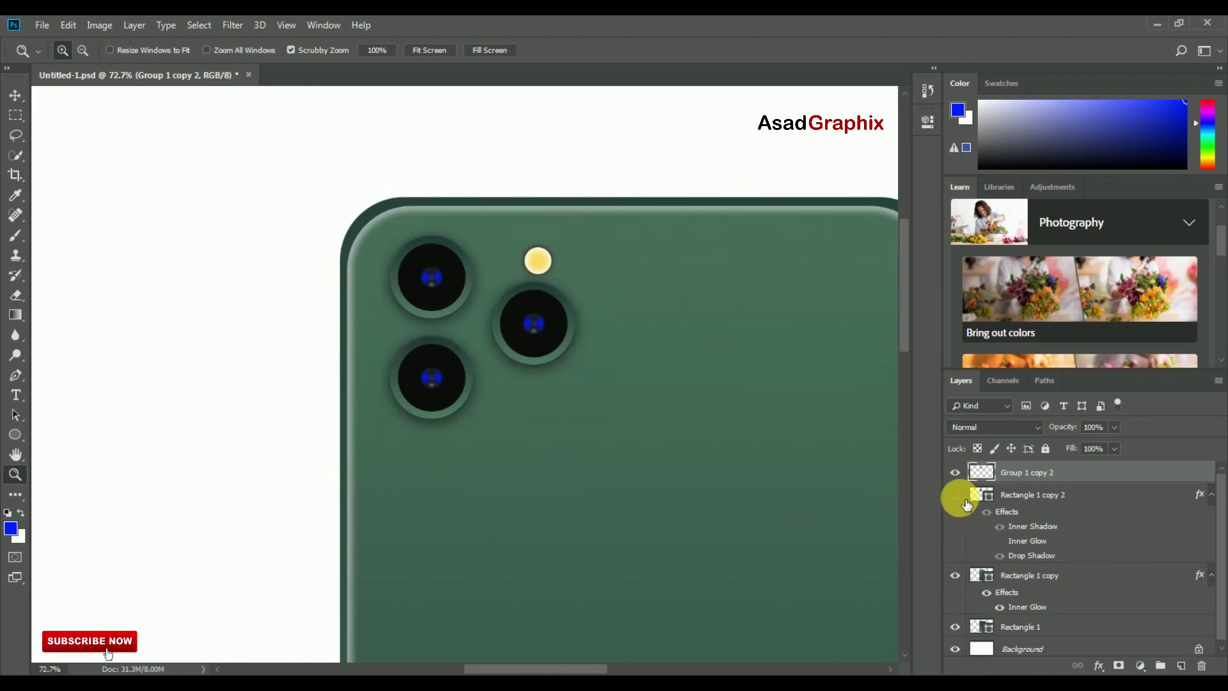
{"action": "left_click", "coordinate": [966, 504]}
{"action": "left_click", "coordinate": [962, 500]}
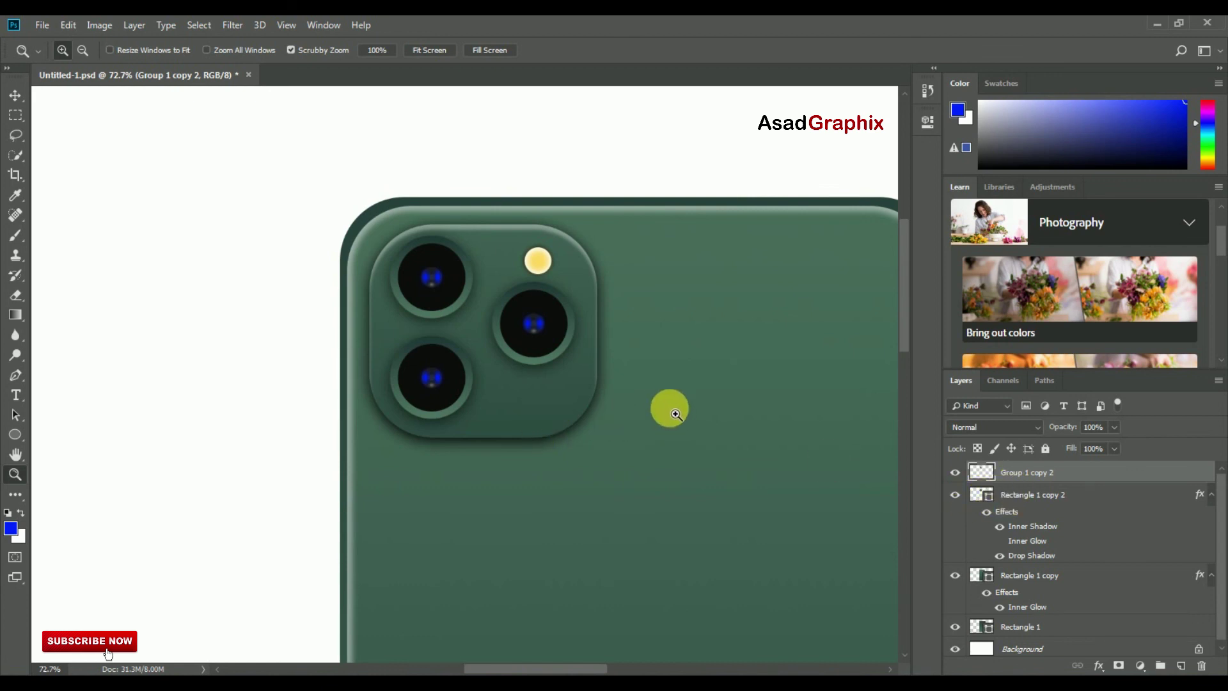
{"action": "left_click", "coordinate": [954, 473]}
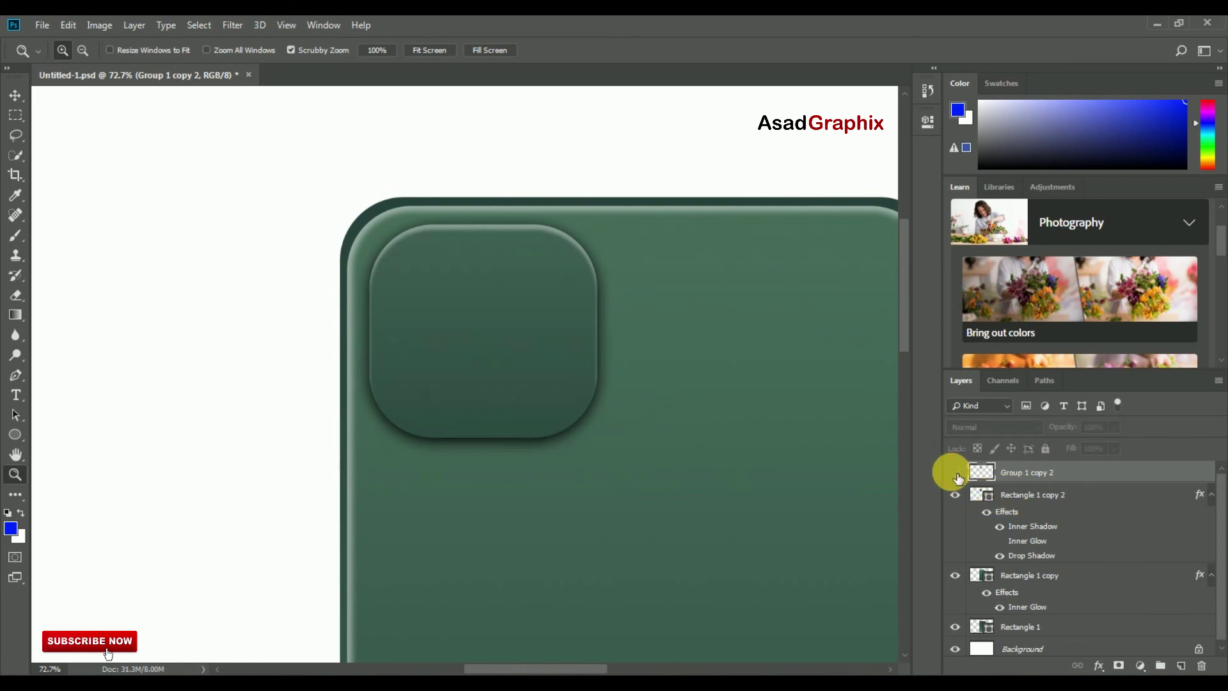
{"action": "left_click", "coordinate": [955, 472]}
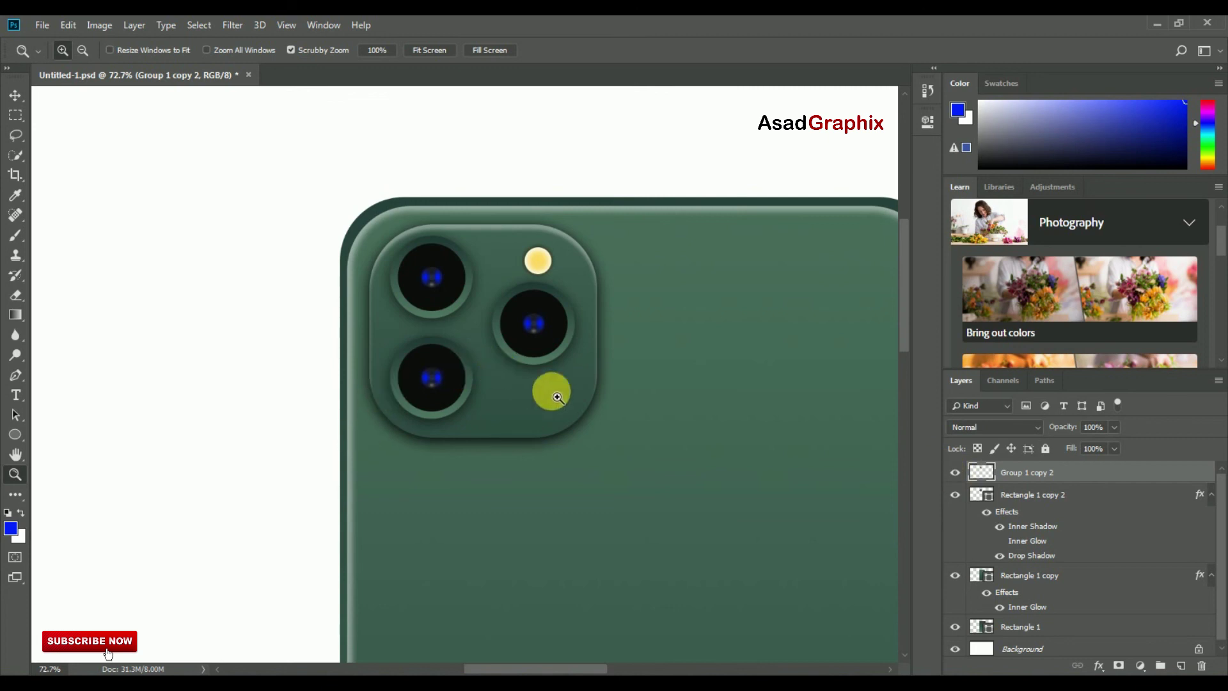
Add a new layer above the camera bump and draw a rectangle over the bump
{"action": "left_click", "coordinate": [1017, 500]}
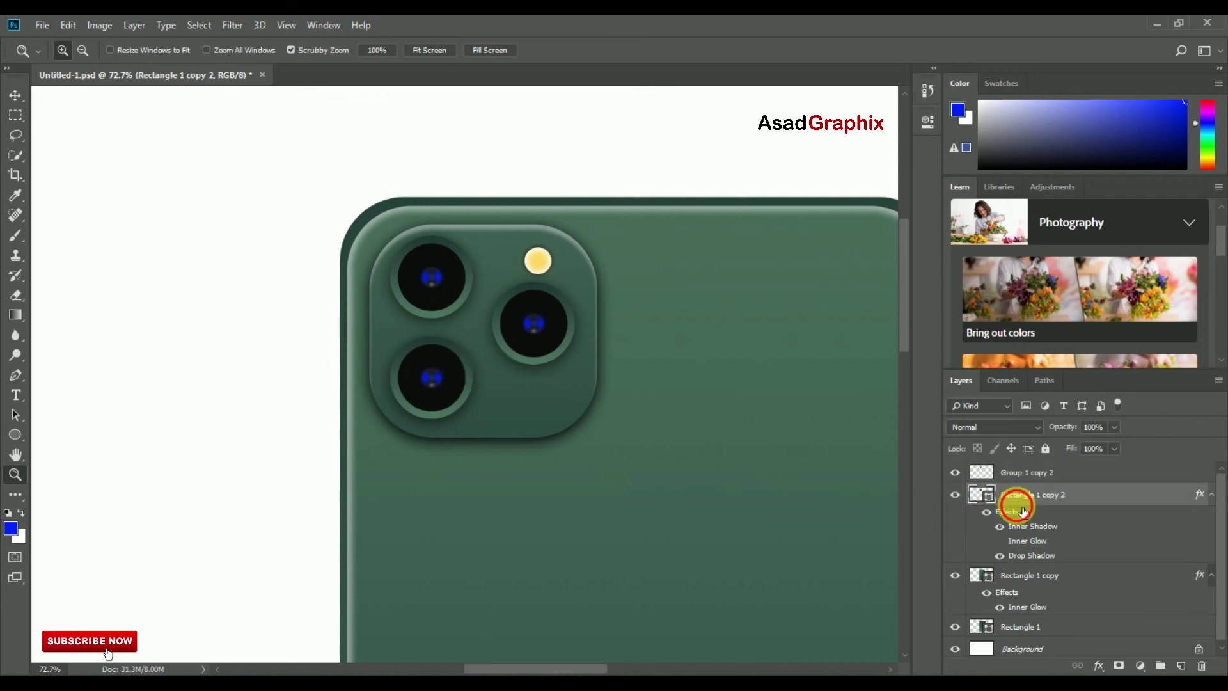
{"action": "left_click", "coordinate": [1181, 665]}
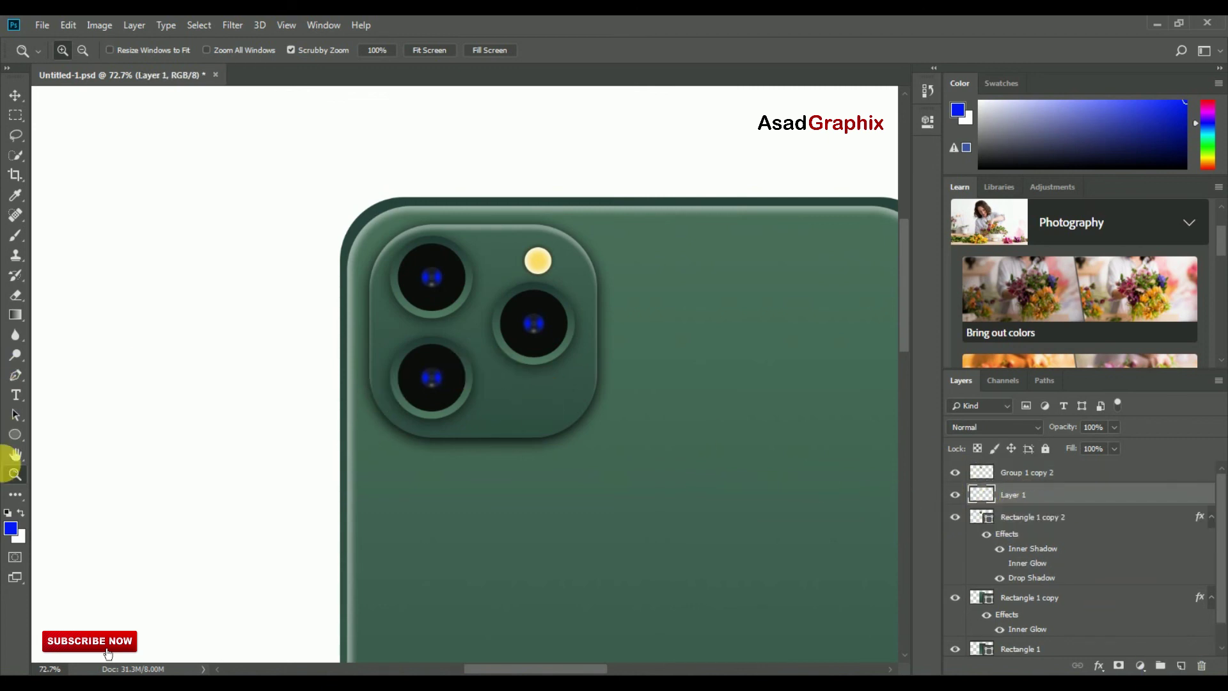
{"action": "left_click", "coordinate": [16, 435]}
{"action": "left_click", "coordinate": [96, 430]}
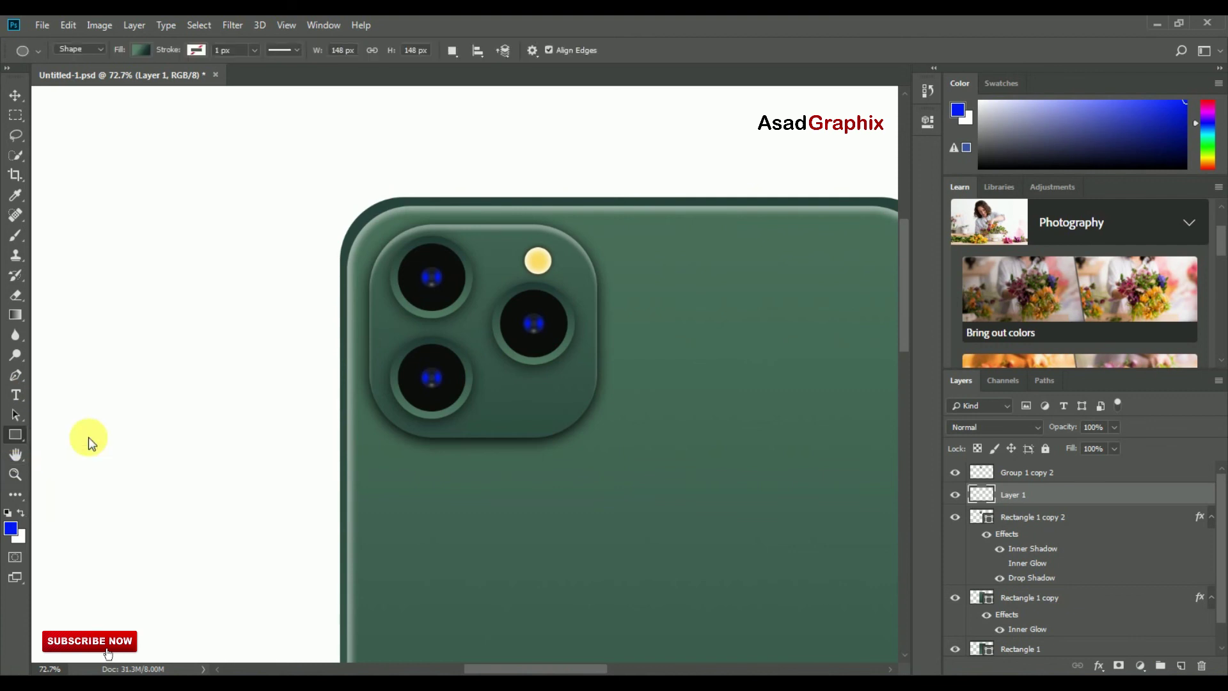
{"action": "left_click_drag", "start_coordinate": [414, 219], "coordinate": [611, 450]}
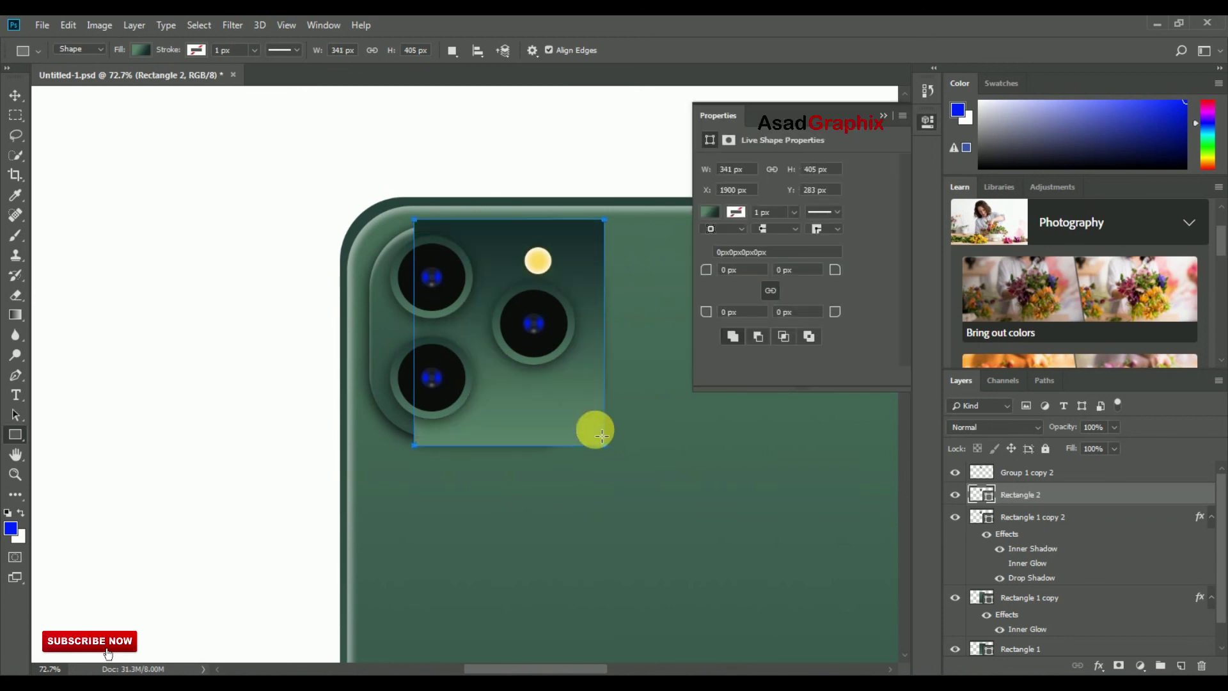
Fill Rectangle 2 white and hide the Rectangle 1 copy 2 bump shape
{"action": "left_click", "coordinate": [140, 49]}
{"action": "left_click", "coordinate": [105, 79]}
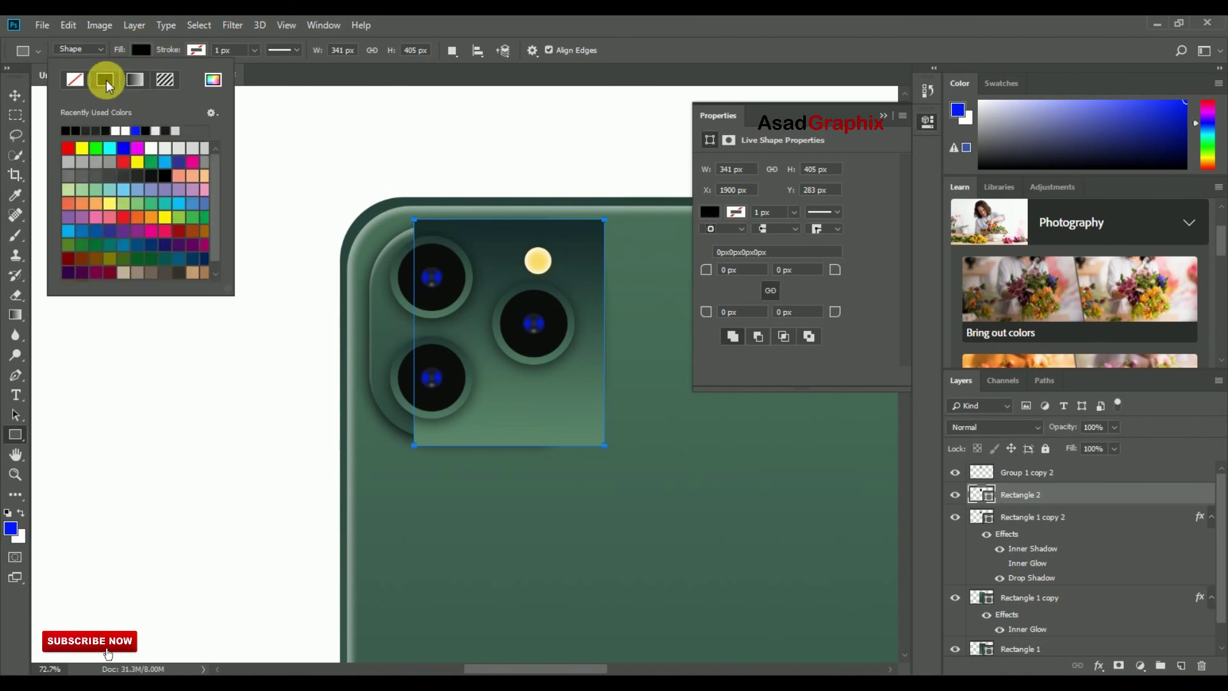
{"action": "left_click", "coordinate": [125, 130]}
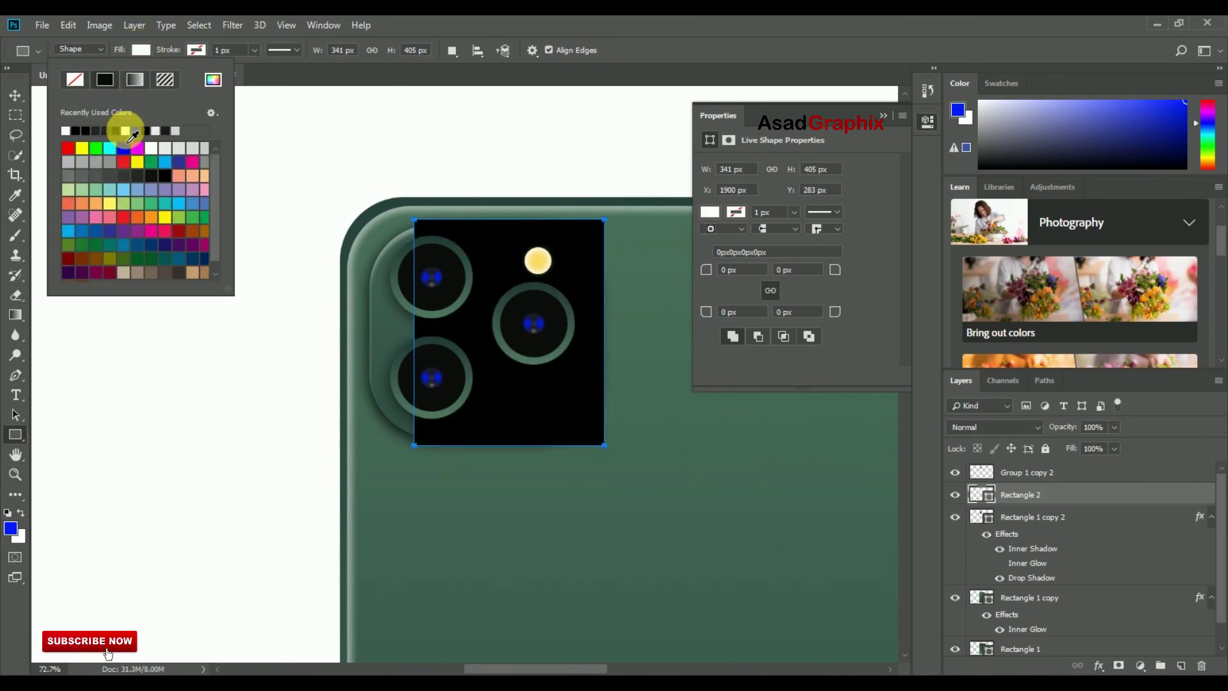
{"action": "left_click", "coordinate": [14, 97]}
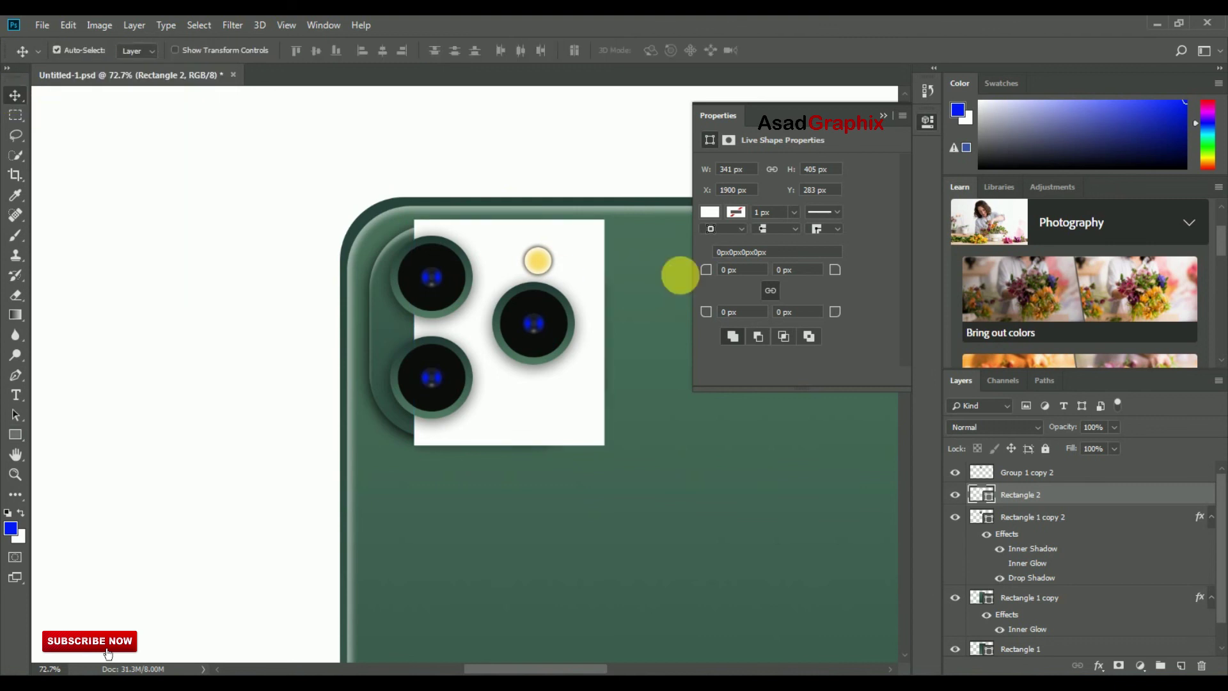
{"action": "left_click", "coordinate": [883, 115]}
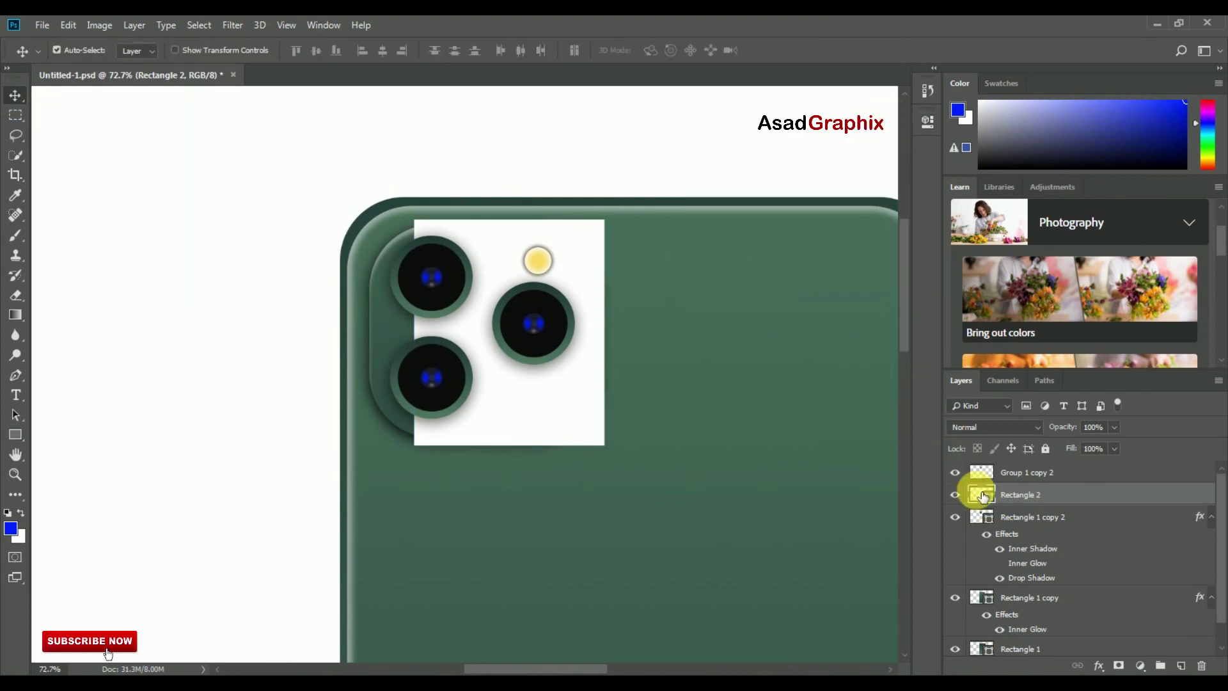
{"action": "left_click", "coordinate": [963, 517]}
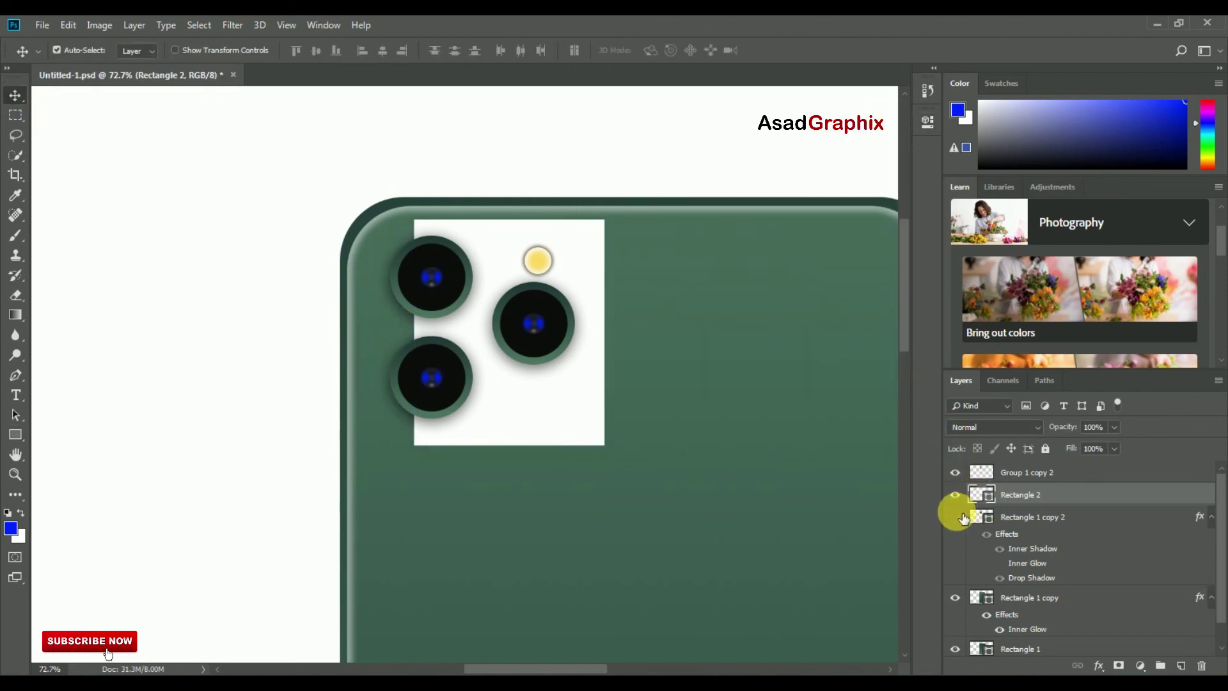
Check layer coverage by toggling visibility, and move Rectangle 2 above Group 1 copy 2
{"action": "right_click", "coordinate": [1052, 493]}
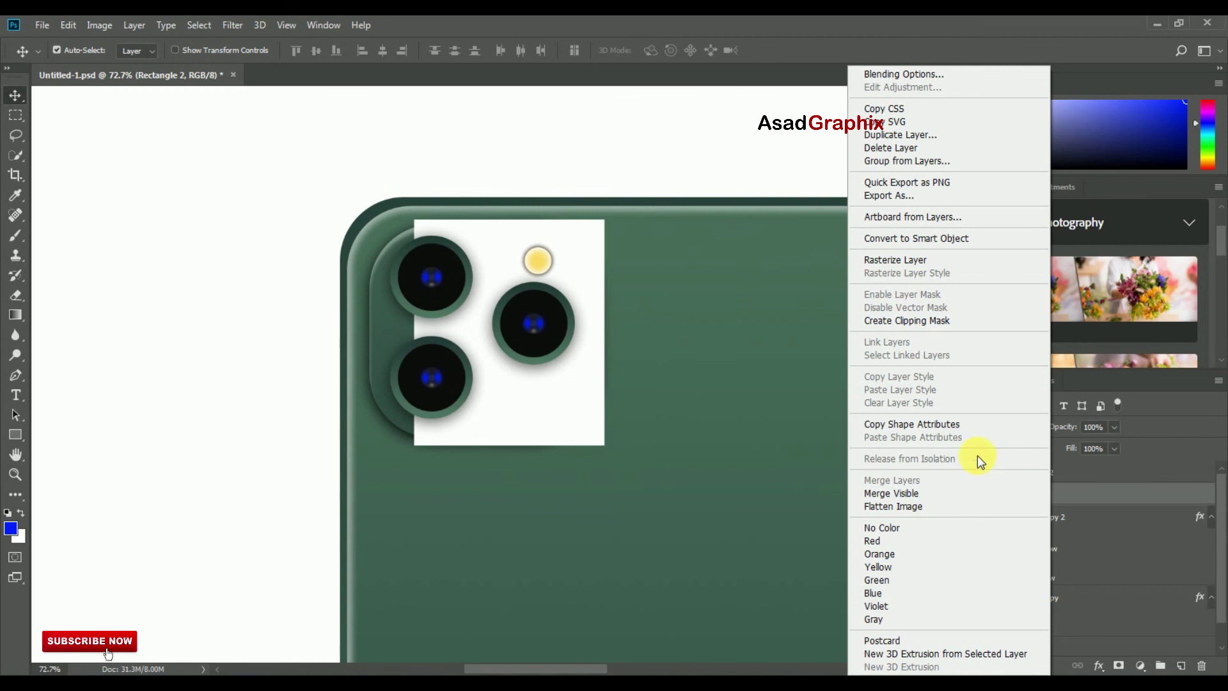
{"action": "left_click", "coordinate": [663, 55]}
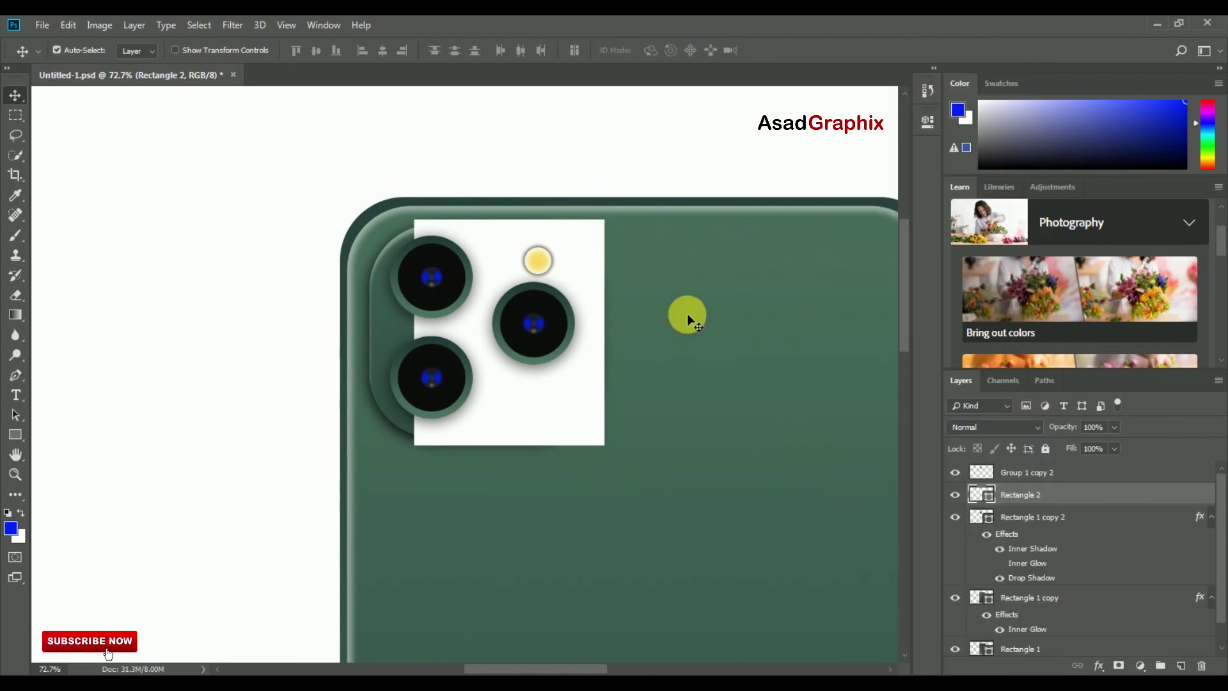
{"action": "left_click", "coordinate": [955, 518]}
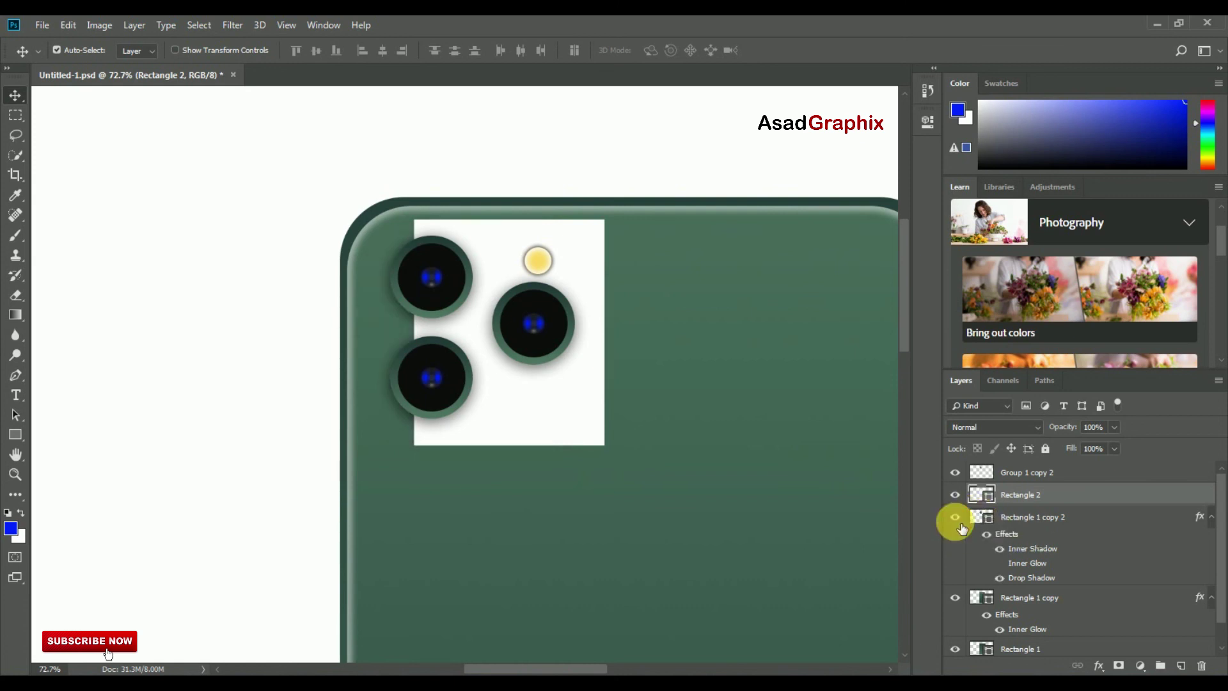
{"action": "left_click", "coordinate": [955, 494]}
{"action": "left_click", "coordinate": [959, 496]}
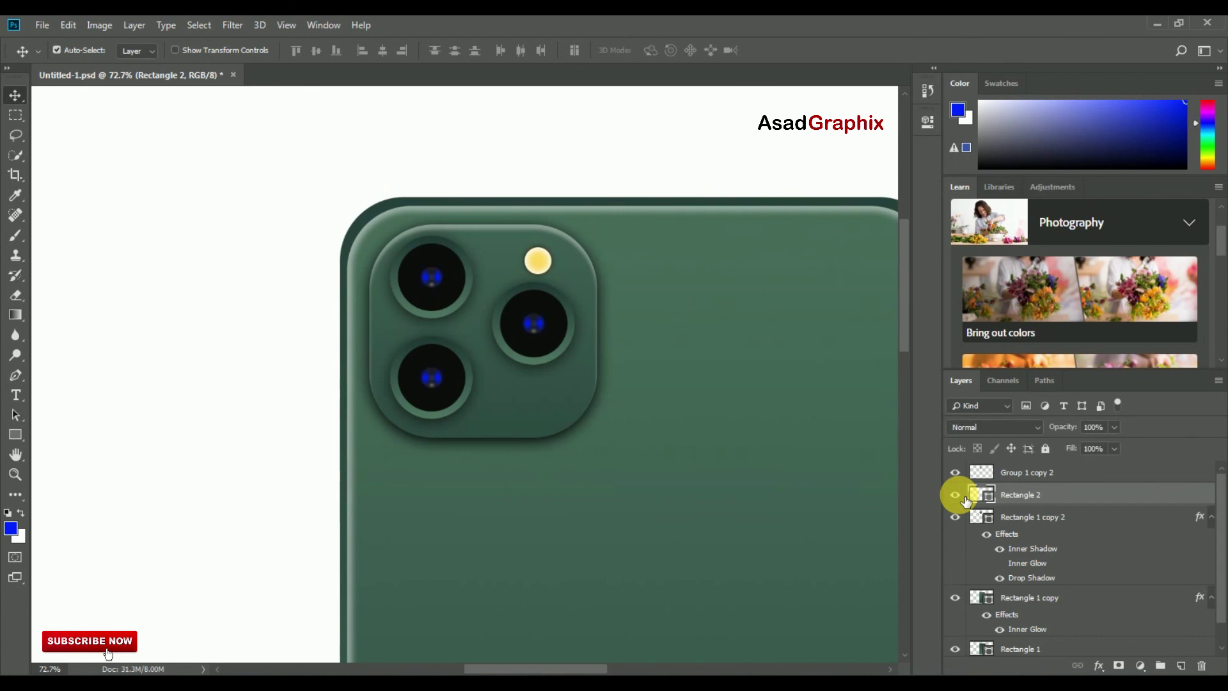
{"action": "left_click", "coordinate": [958, 474]}
{"action": "left_click", "coordinate": [955, 472]}
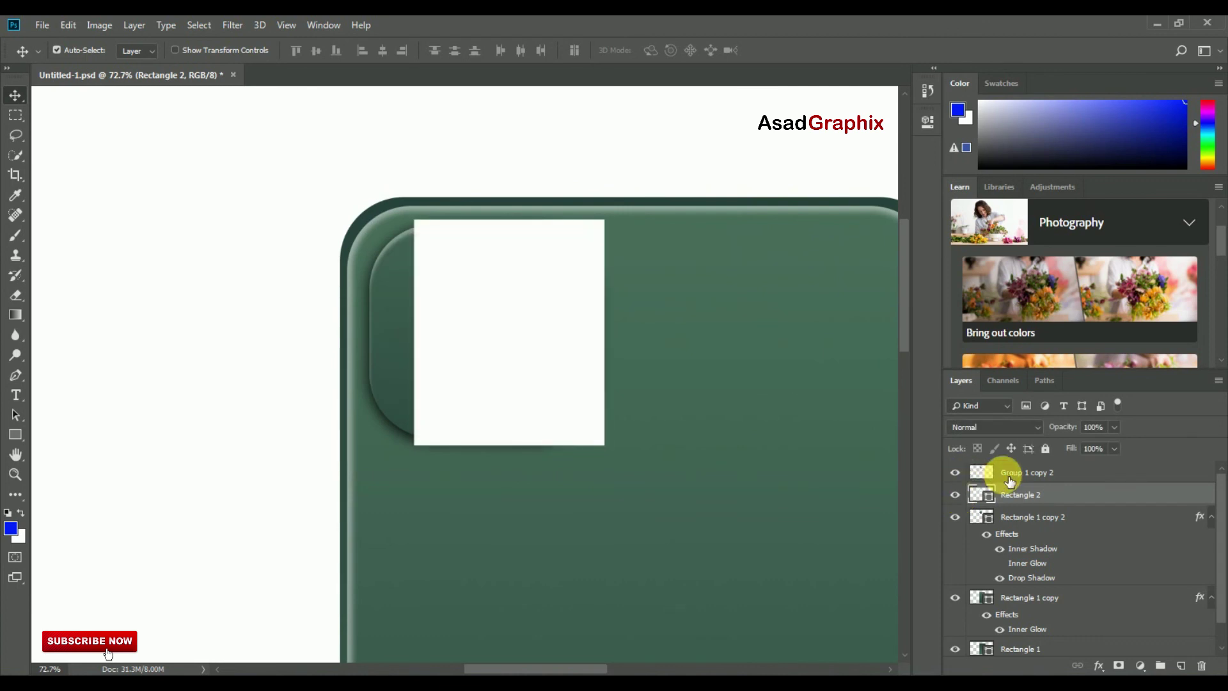
{"action": "left_click", "coordinate": [954, 472]}
{"action": "left_click", "coordinate": [1013, 502]}
{"action": "left_click_drag", "start_coordinate": [1014, 502], "coordinate": [1007, 472]}
{"action": "left_click", "coordinate": [955, 495]}
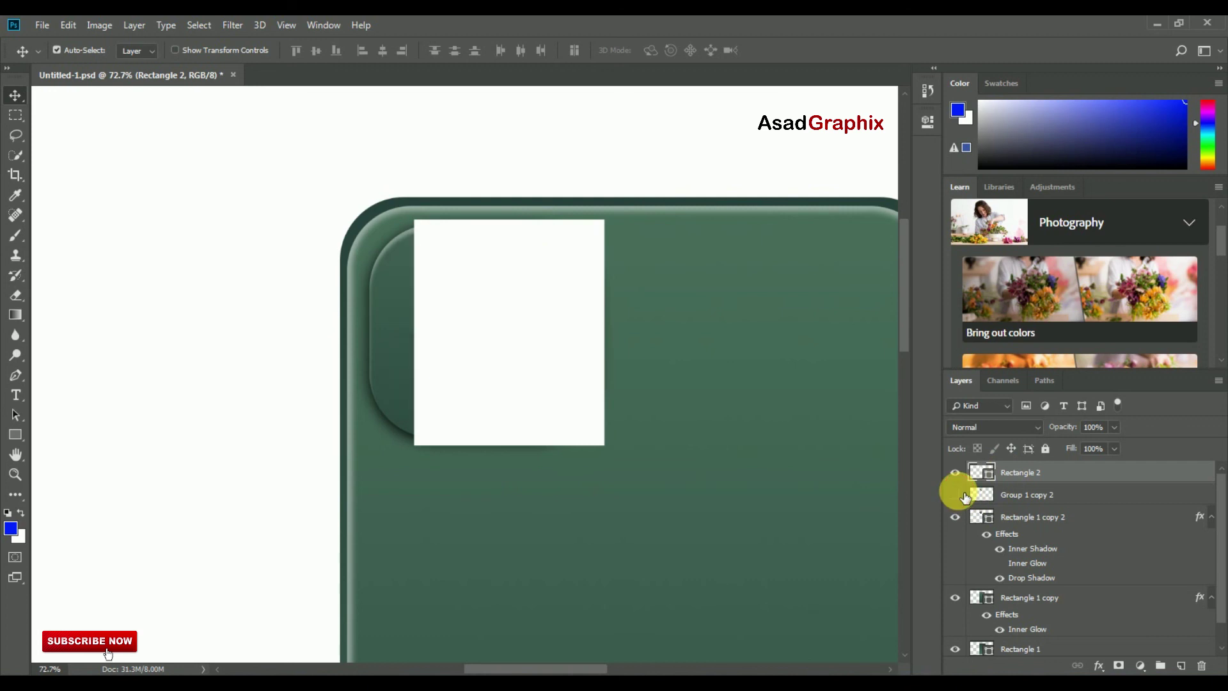
{"action": "left_click", "coordinate": [956, 496]}
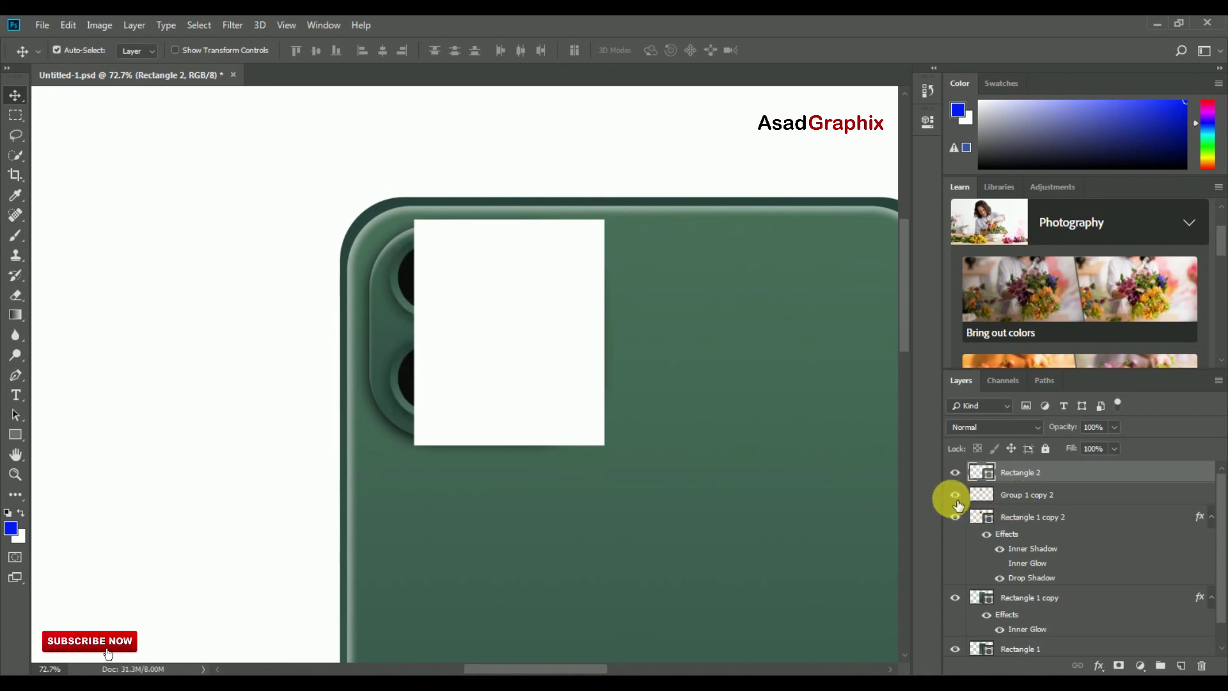
Merge Group 1 copy 2 with Rectangle 1 copy 2 into one layer
{"action": "left_click", "coordinate": [1021, 494]}
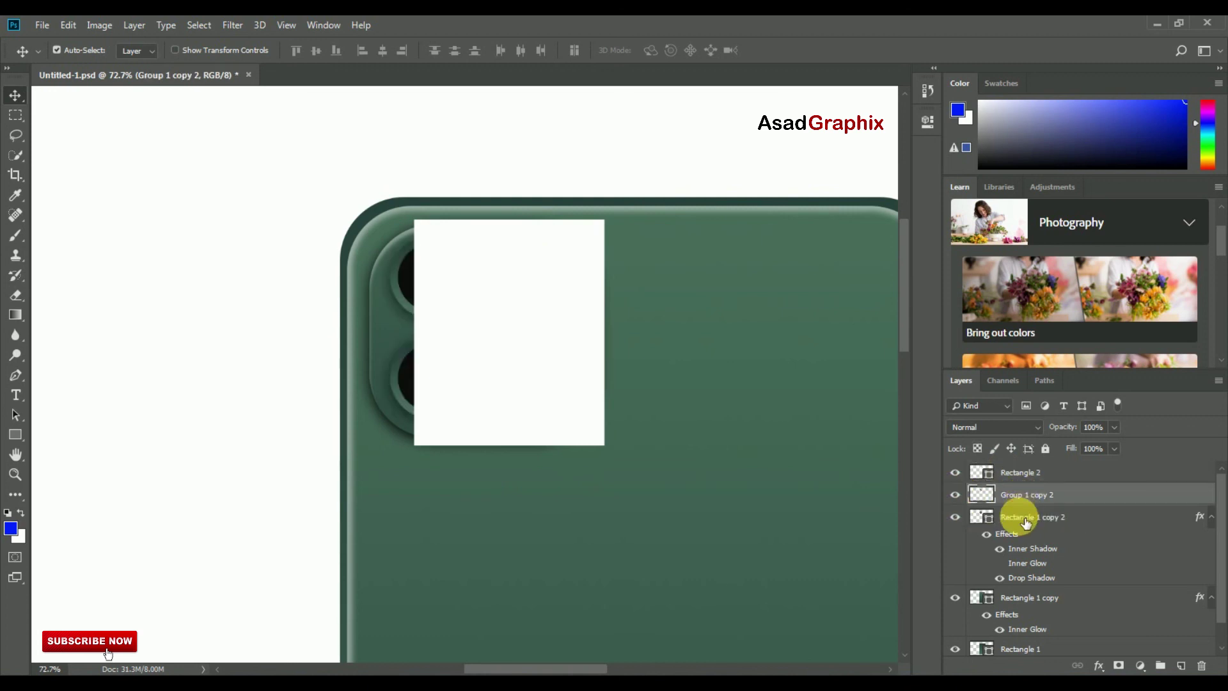
{"action": "left_click", "coordinate": [1023, 516], "text": "shift"}
{"action": "right_click", "coordinate": [1023, 517]}
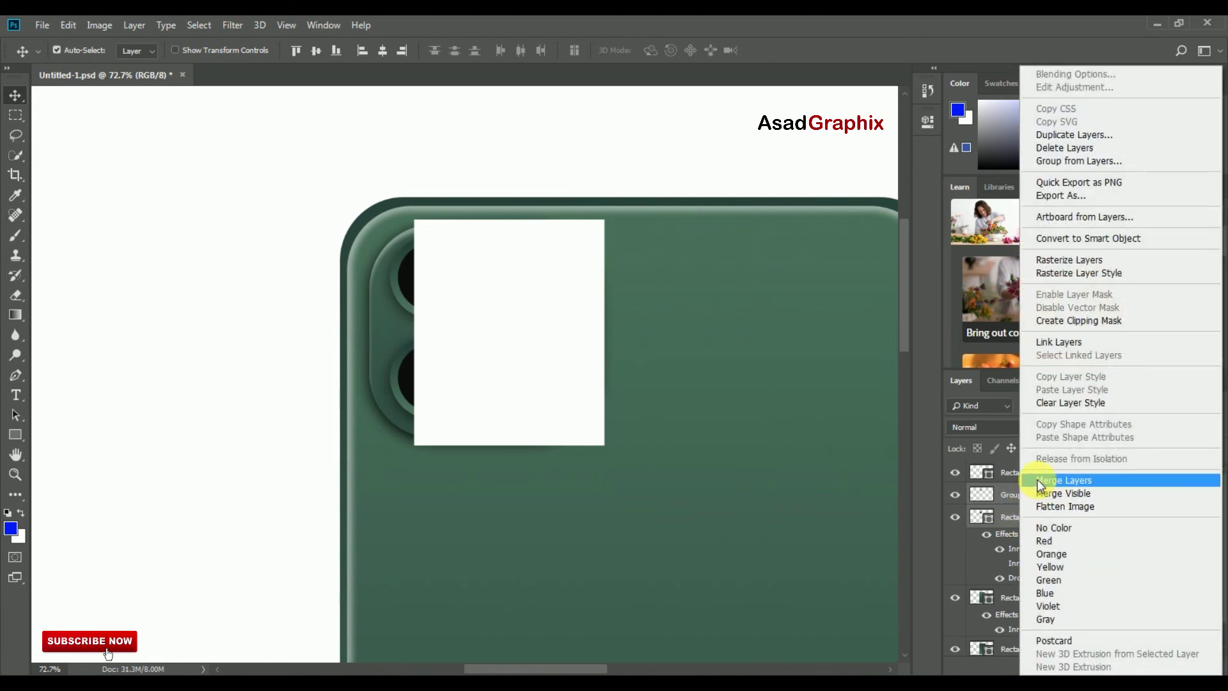
{"action": "left_click", "coordinate": [1048, 480]}
Create a clipping mask so Rectangle 2 clips to the merged camera bump
{"action": "left_click", "coordinate": [1021, 474]}
{"action": "right_click", "coordinate": [1022, 476]}
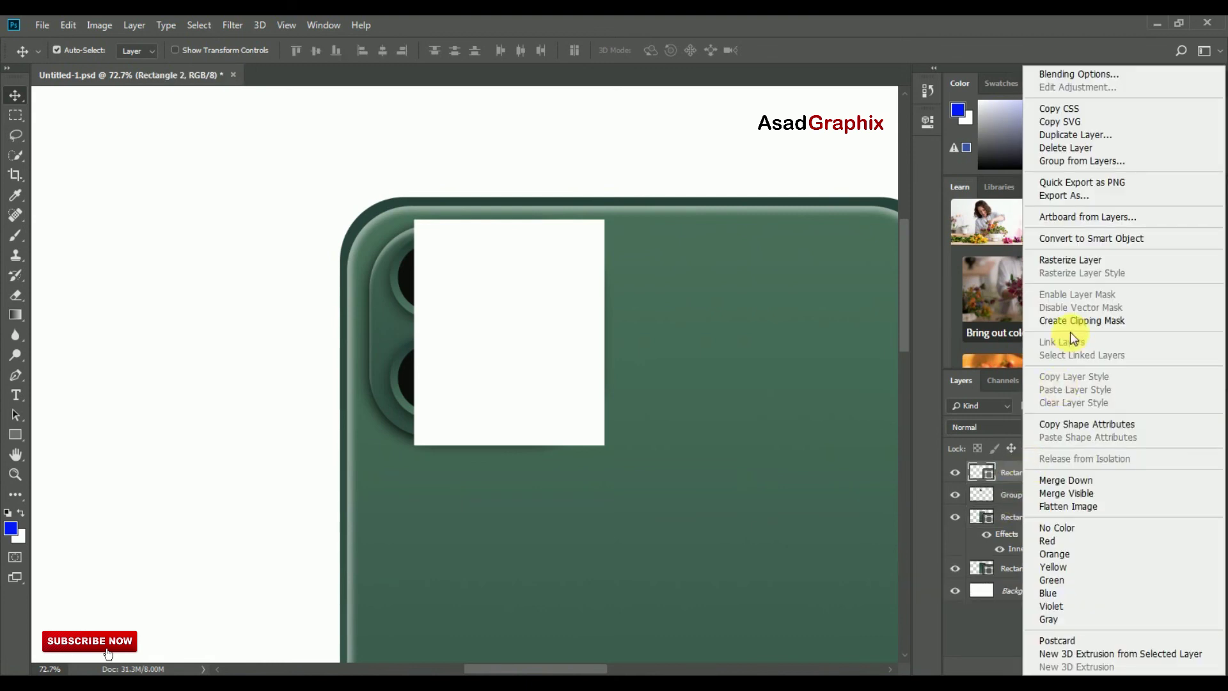
{"action": "left_click", "coordinate": [1077, 320]}
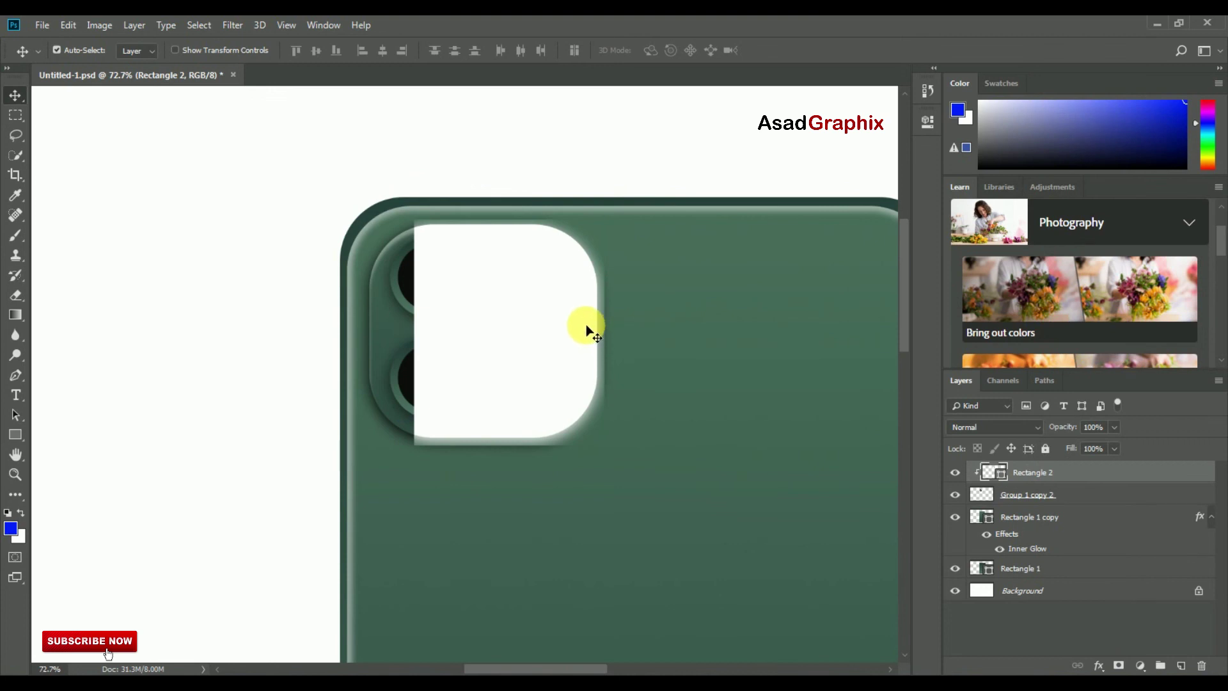
Nudge Rectangle 2 slightly left and lower its opacity to 18%
{"action": "left_click_drag", "start_coordinate": [543, 319], "coordinate": [535, 321]}
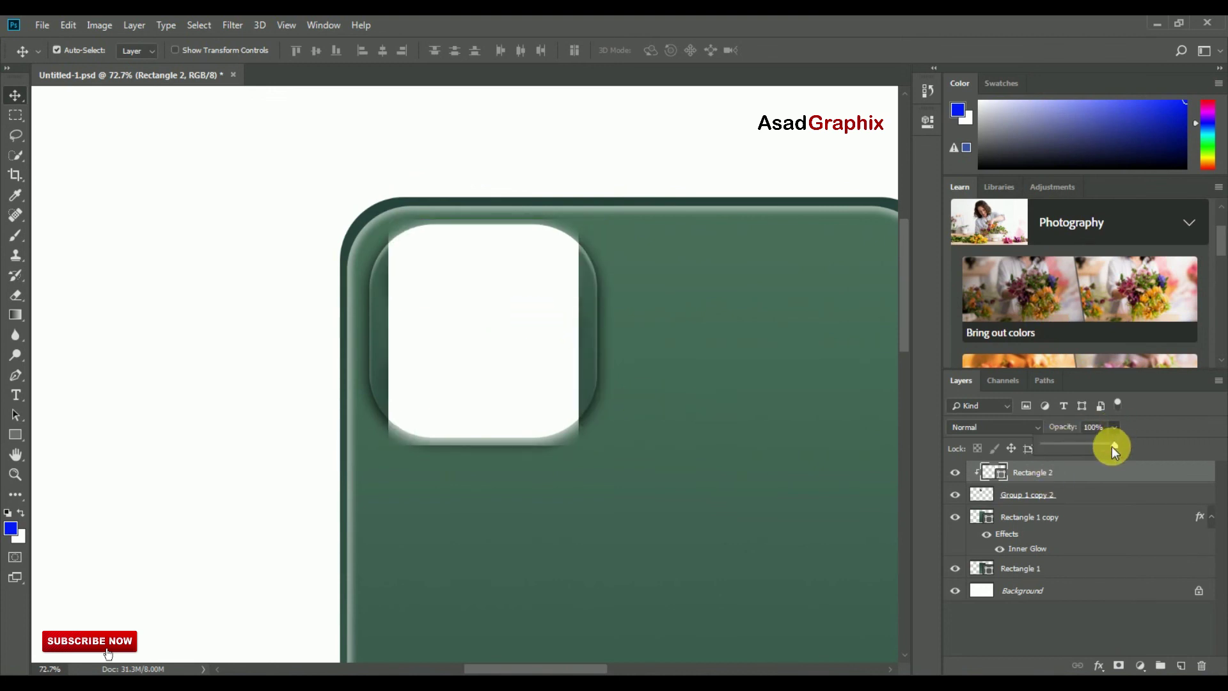
{"action": "left_click_drag", "start_coordinate": [1111, 447], "coordinate": [1058, 447]}
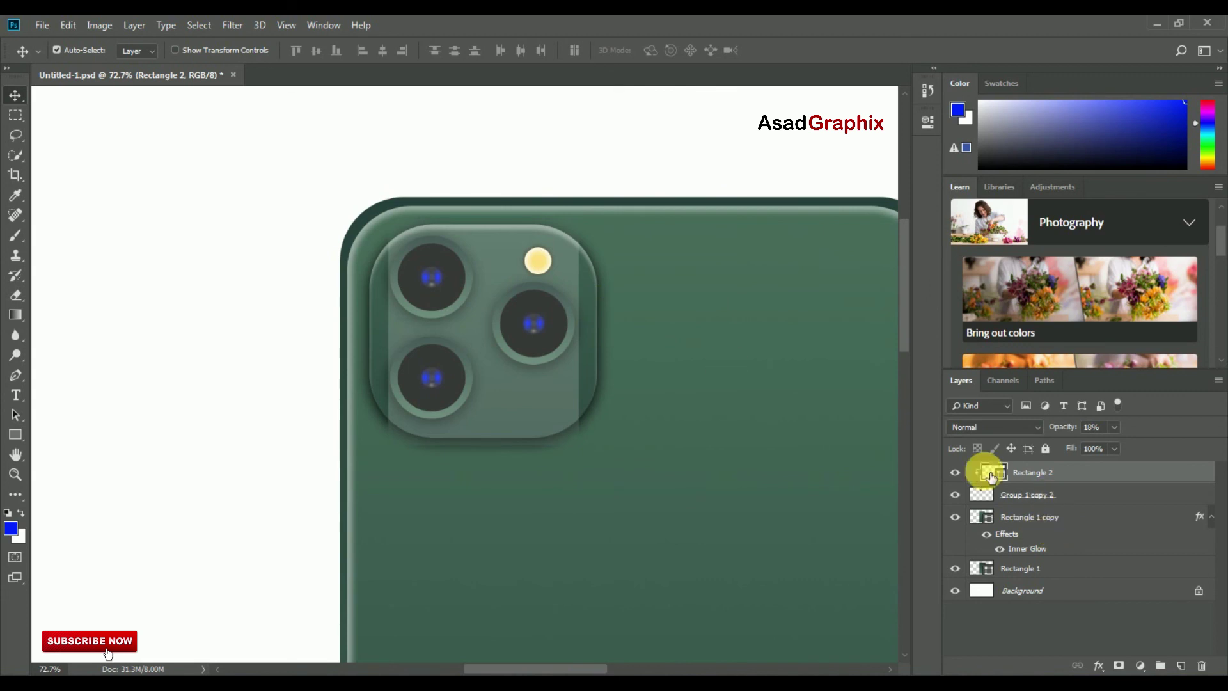
Free-transform the overlay, moving it right and skewing its left edge into a diagonal sheen
{"action": "left_click", "coordinate": [68, 25]}
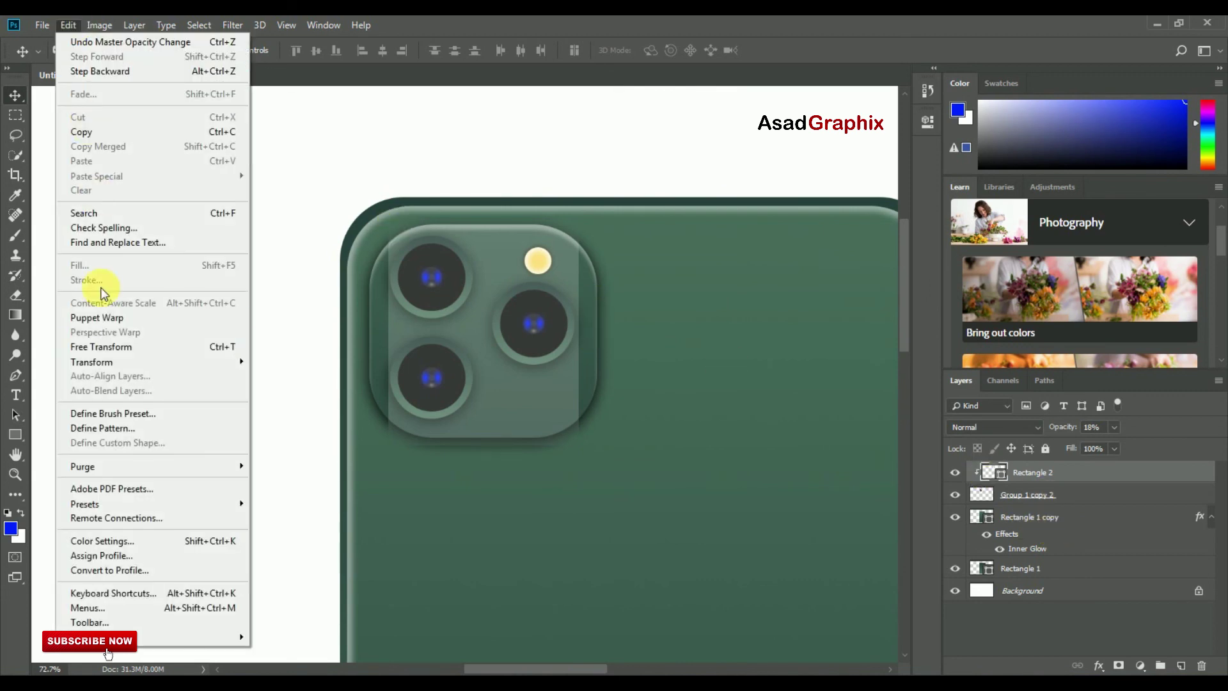
{"action": "left_click", "coordinate": [103, 345]}
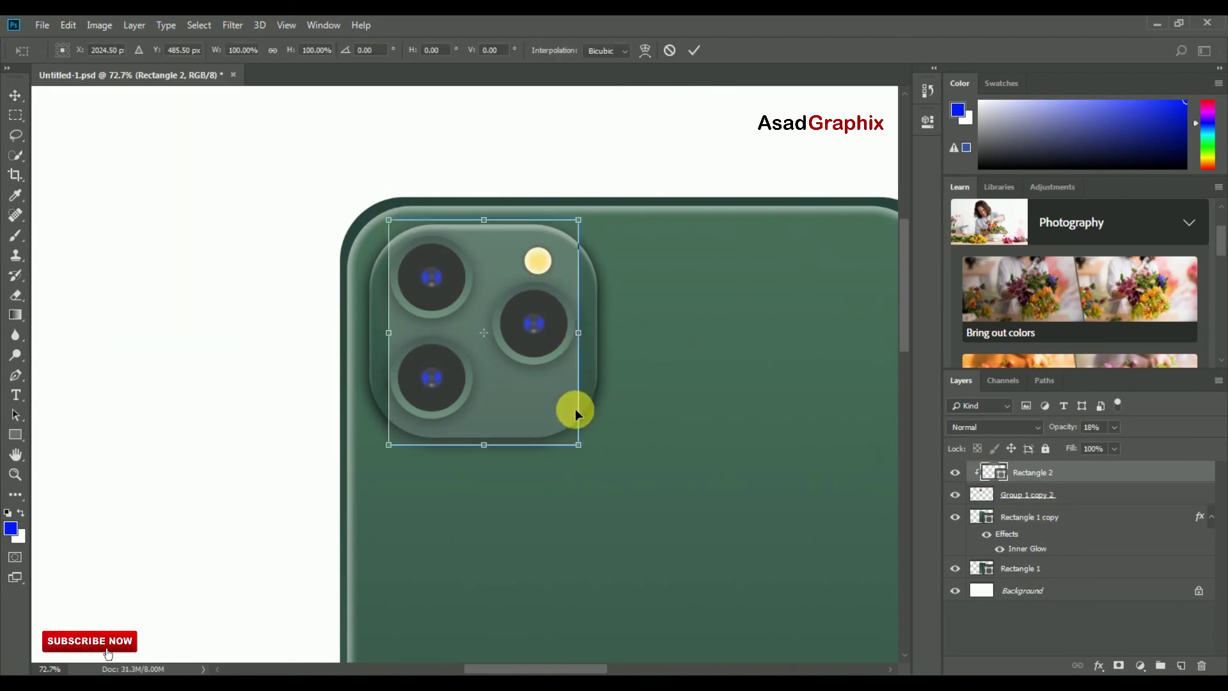
{"action": "mouse_move", "coordinate": [542, 294]}
{"action": "left_mouse_down"}
{"action": "mouse_move", "coordinate": [571, 279]}
{"action": "mouse_move", "coordinate": [564, 269]}
{"action": "left_mouse_up"}
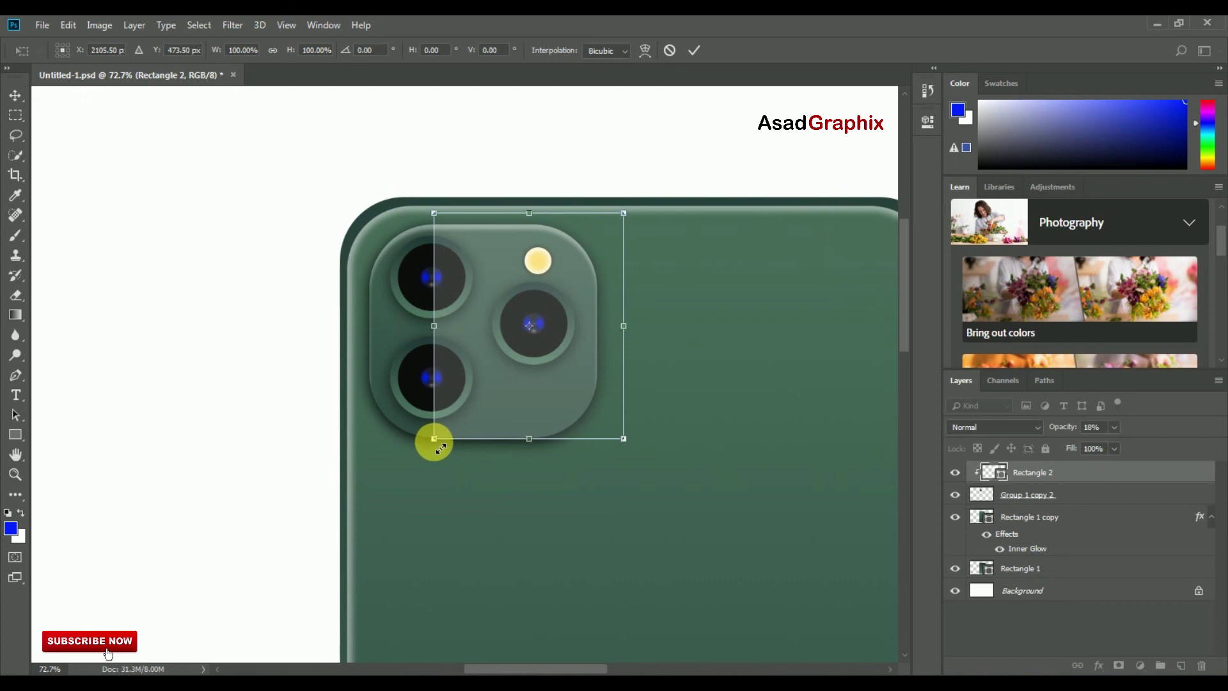
{"action": "left_click_drag", "start_coordinate": [434, 438], "coordinate": [450, 445]}
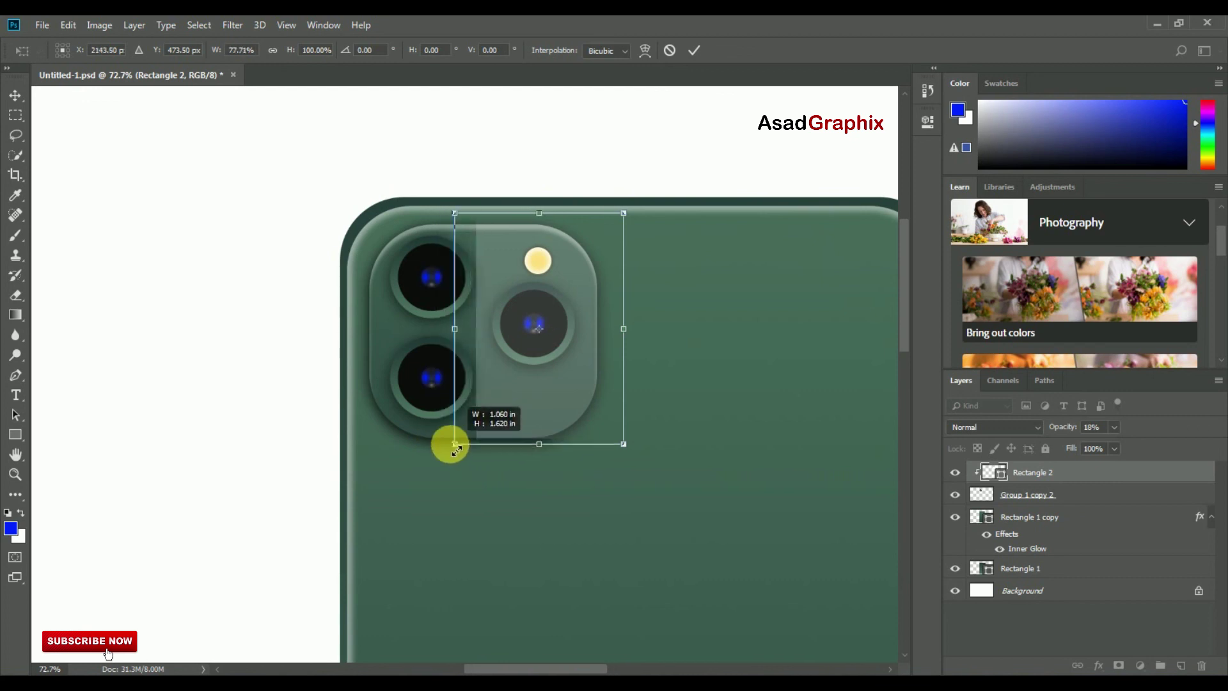
{"action": "left_click_drag", "start_coordinate": [450, 444], "coordinate": [560, 439]}
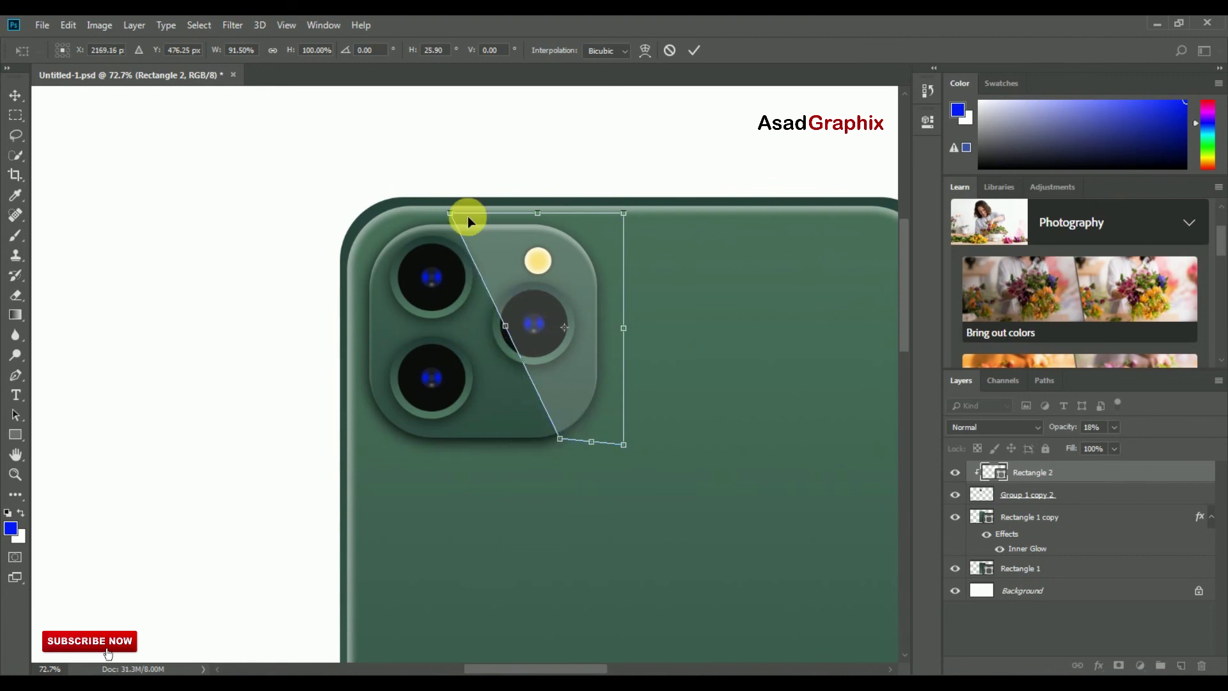
{"action": "left_click_drag", "start_coordinate": [477, 228], "coordinate": [415, 218]}
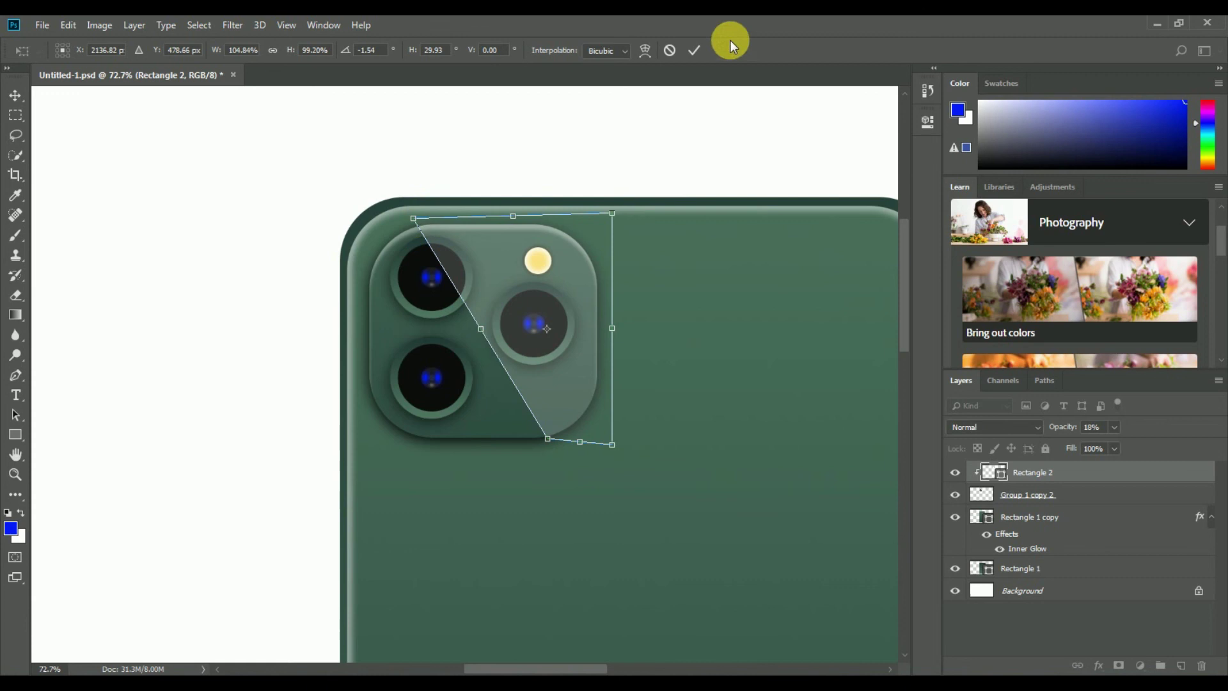
{"action": "left_click", "coordinate": [695, 51]}
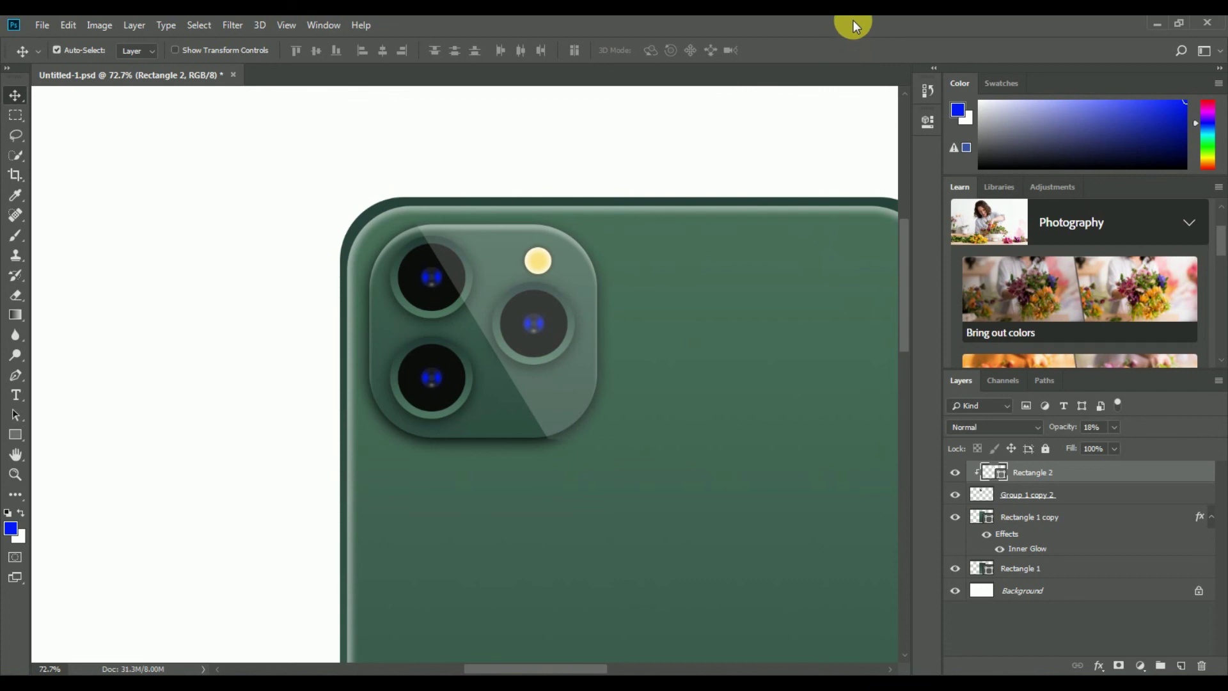
Fit the whole phone-back document on screen with Ctrl+0
{"action": "key", "text": "ctrl+0"}
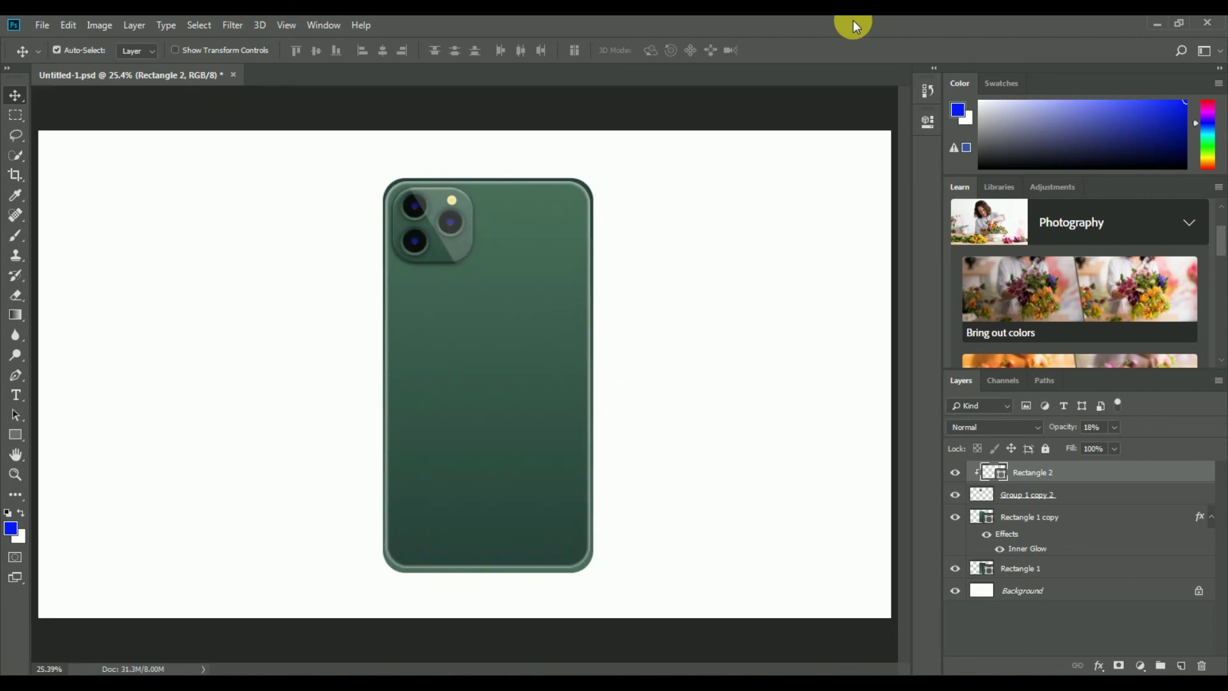